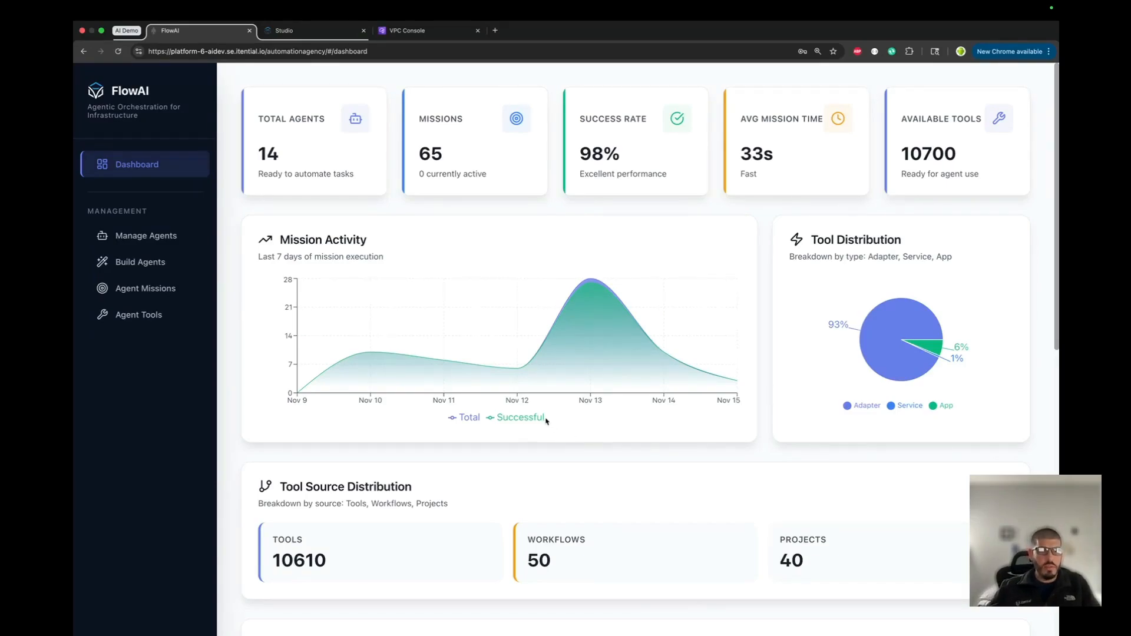
- Switch to the Studio page and add a new workflow named Create AWS VPC to the Virtual_Network_Provisioning project
{"action": "mouse_move", "coordinate": [557, 356]}
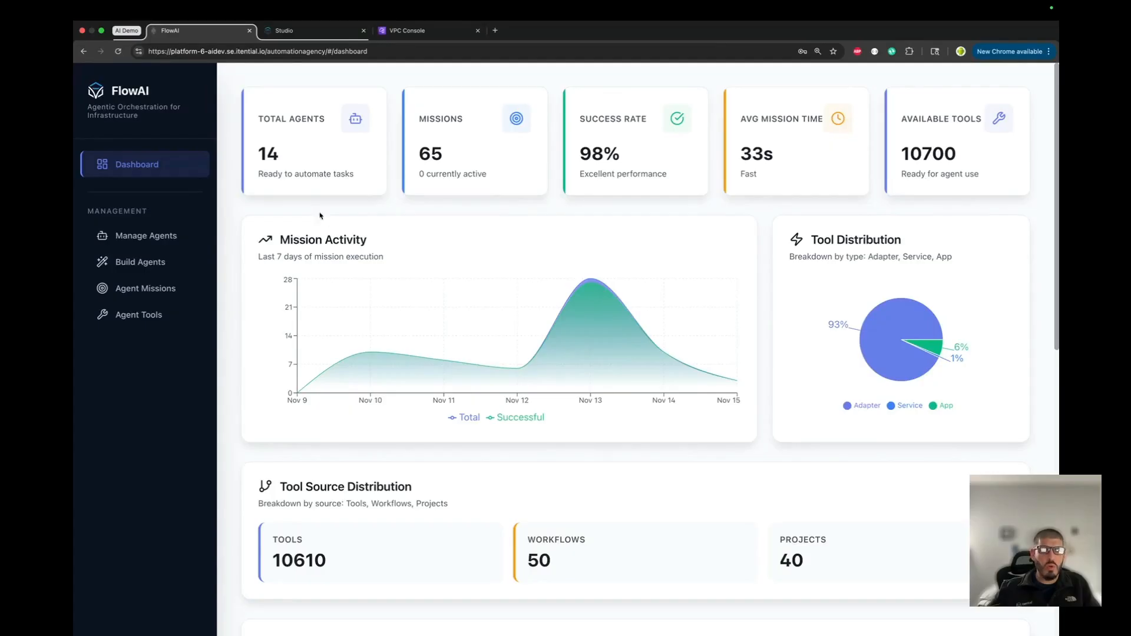
{"action": "left_click", "coordinate": [303, 35]}
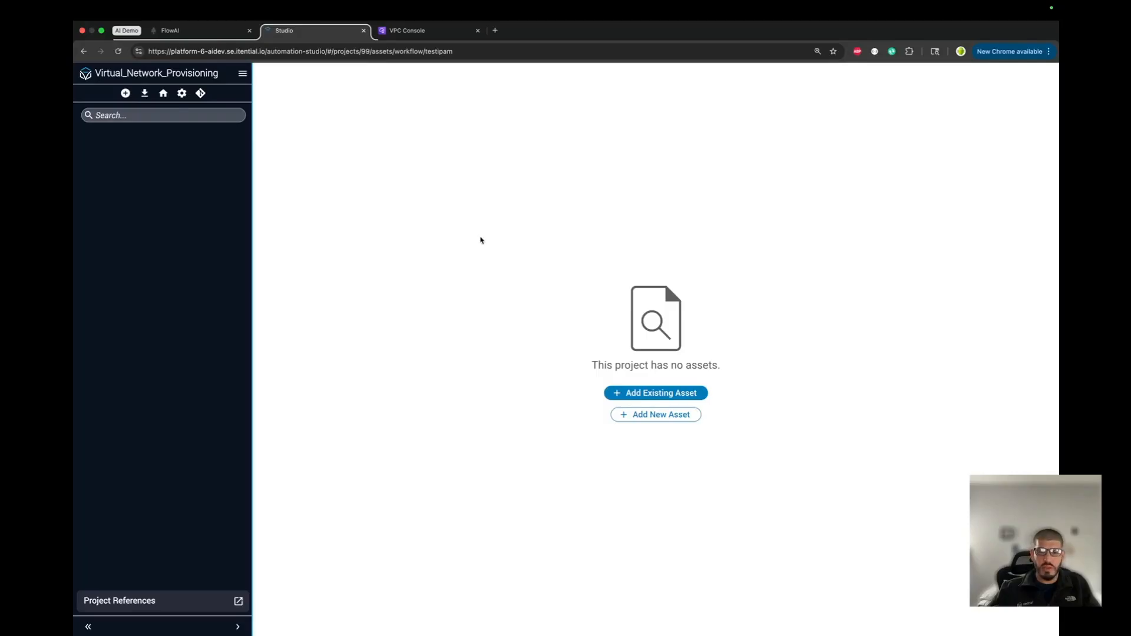
{"action": "left_click", "coordinate": [637, 417]}
{"action": "left_click", "coordinate": [460, 308]}
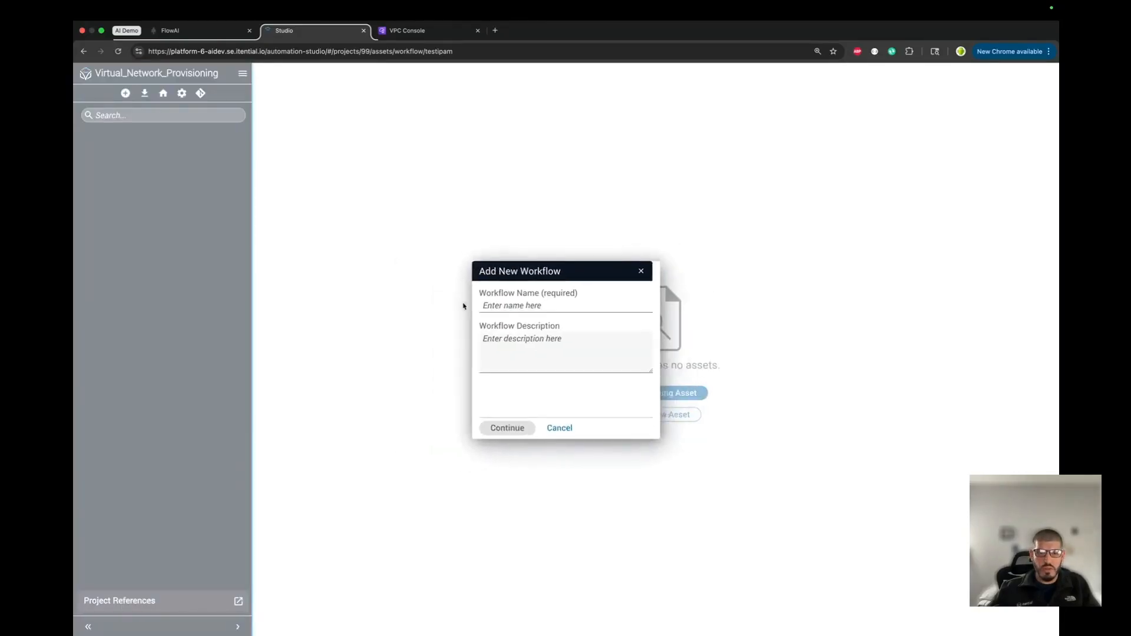
{"action": "type", "text": "create AWS V"}
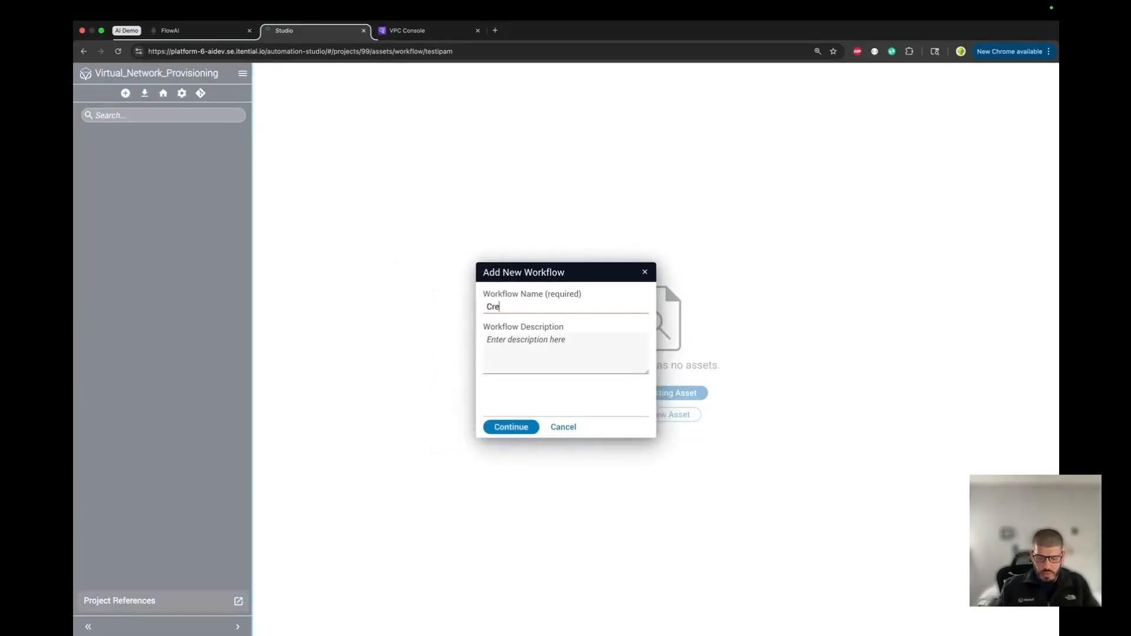
{"action": "type", "text": "PC"}
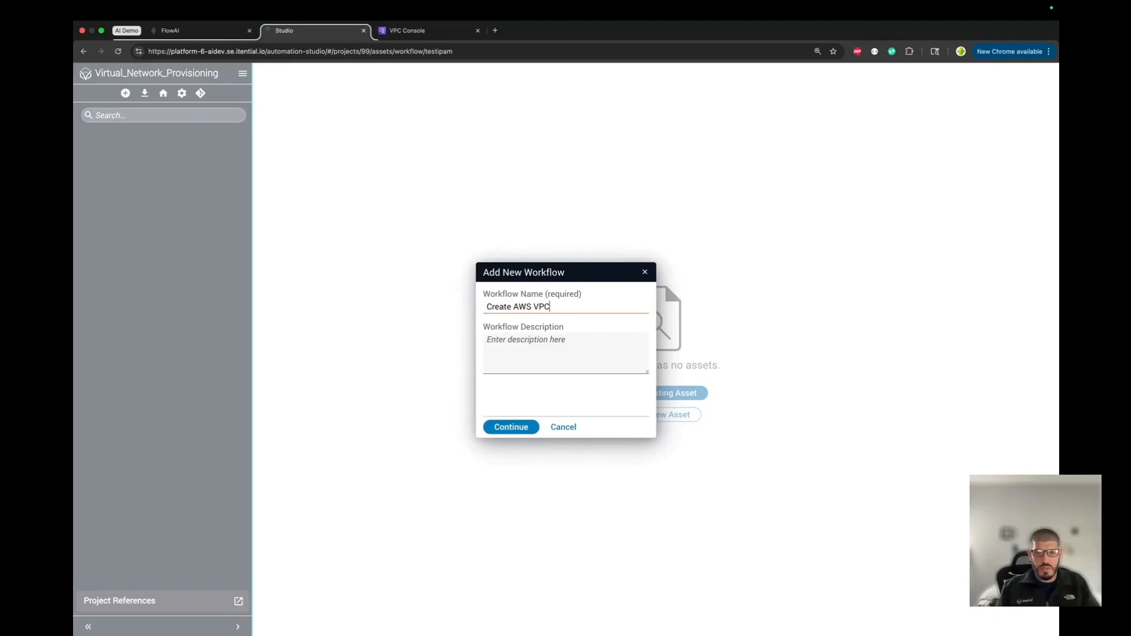
{"action": "left_click", "coordinate": [512, 427]}
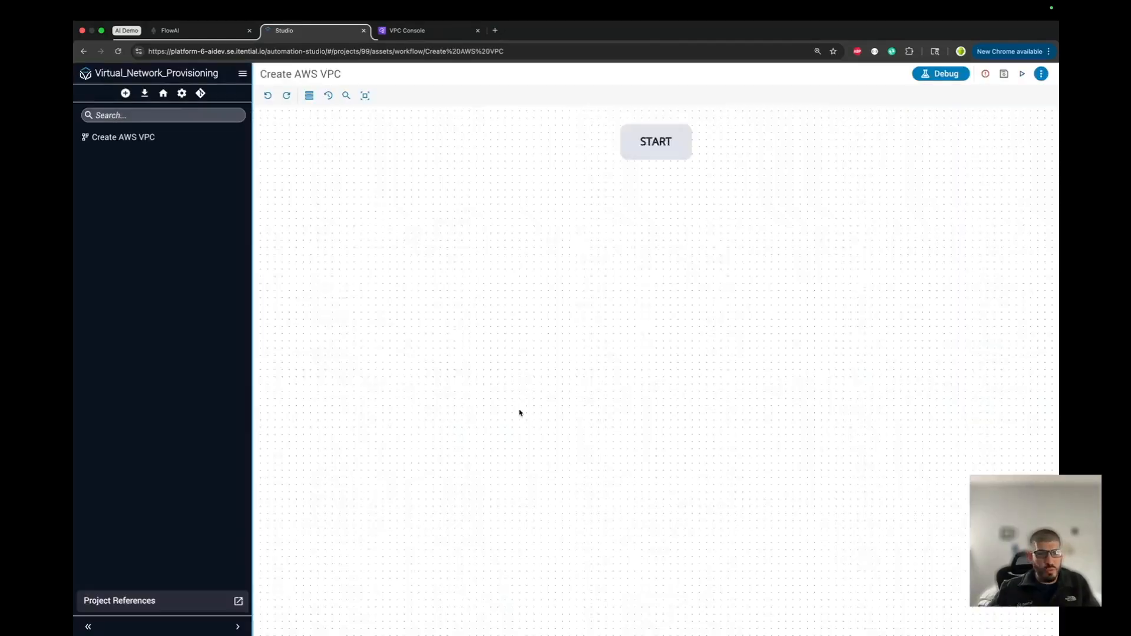
- Arrange the START and END nodes in a horizontal row and place a GatewayManager Run Service task between them
{"action": "left_click_drag", "start_coordinate": [654, 132], "coordinate": [505, 291]}
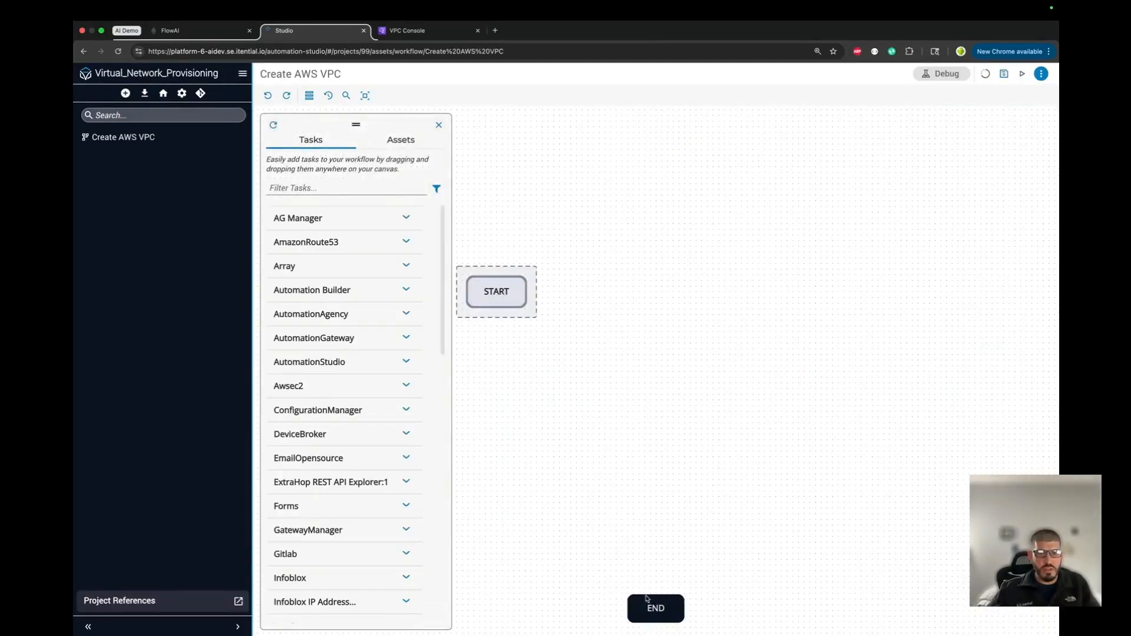
{"action": "left_click_drag", "start_coordinate": [652, 610], "coordinate": [766, 293]}
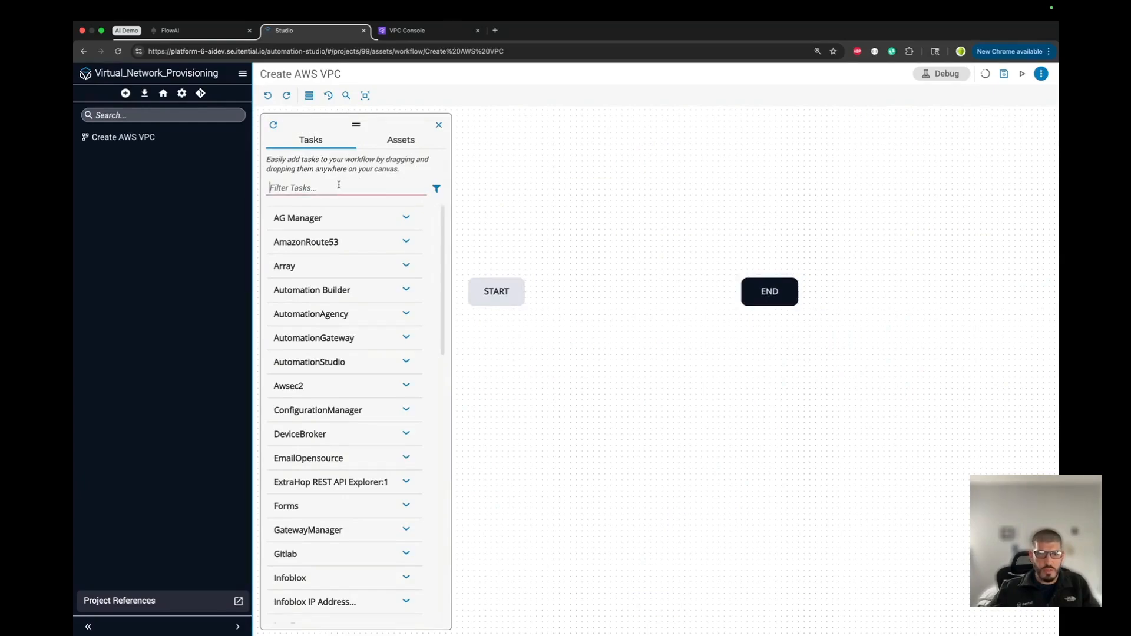
{"action": "type", "text": "run service"}
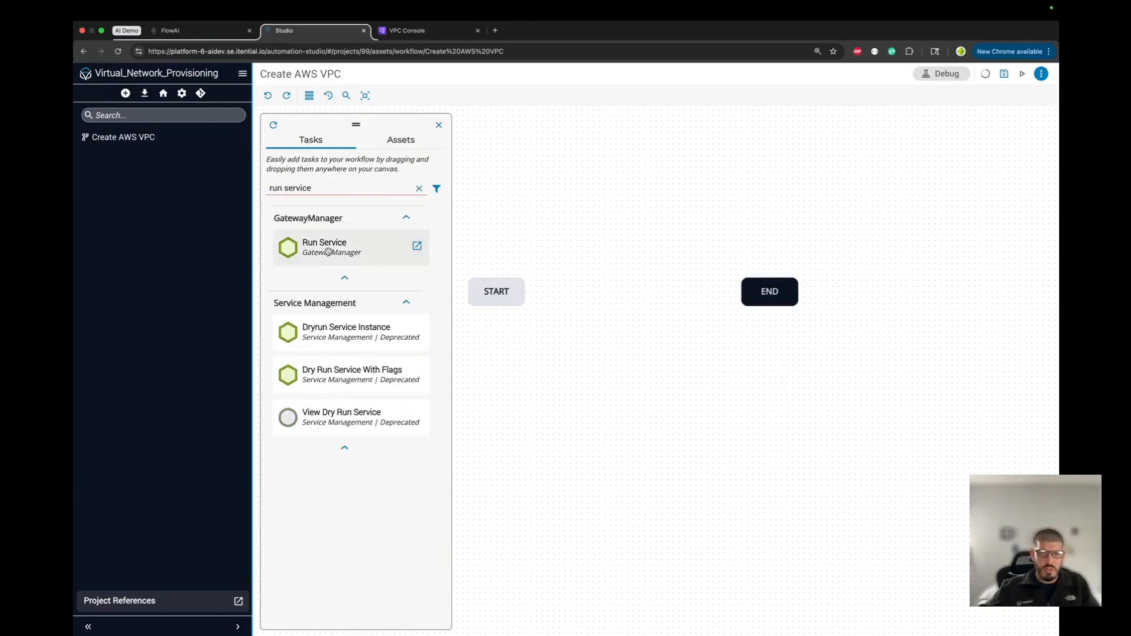
{"action": "left_click_drag", "start_coordinate": [328, 252], "coordinate": [596, 288]}
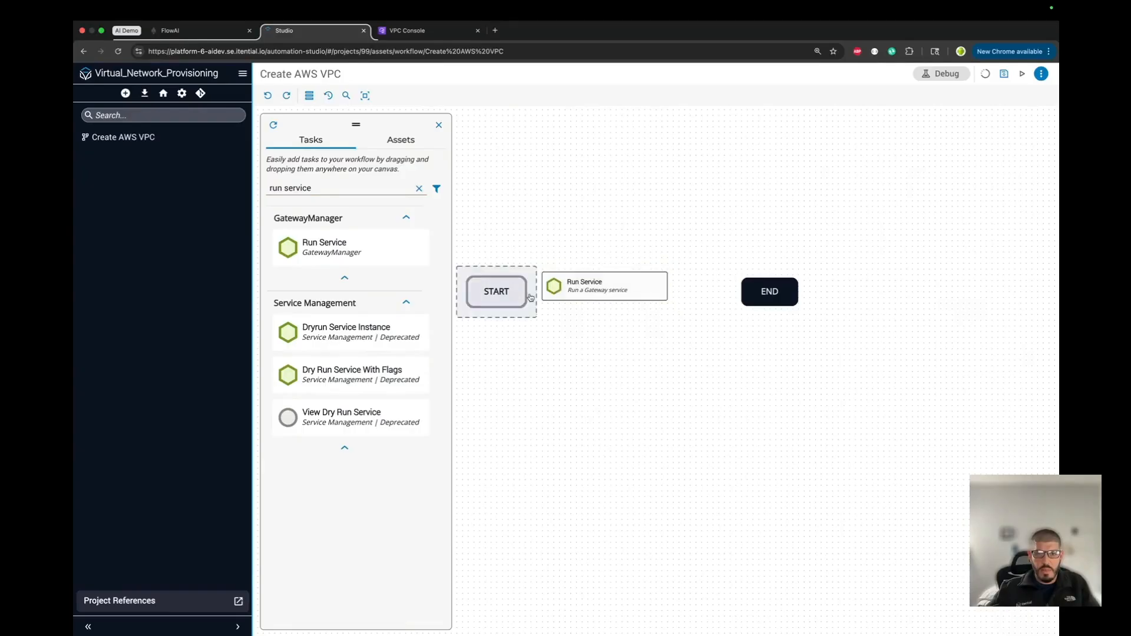
- Connect START to the Run Service task and the Run Service task to END
{"action": "left_click_drag", "start_coordinate": [530, 298], "coordinate": [585, 292]}
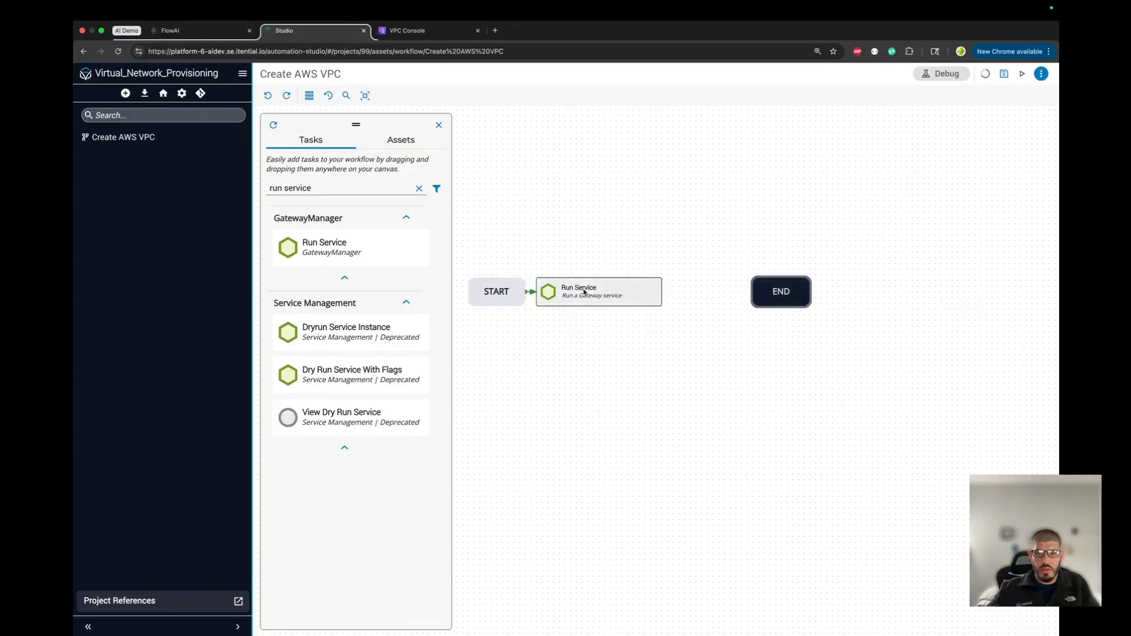
{"action": "left_click", "coordinate": [585, 292]}
{"action": "left_click_drag", "start_coordinate": [675, 293], "coordinate": [764, 296]}
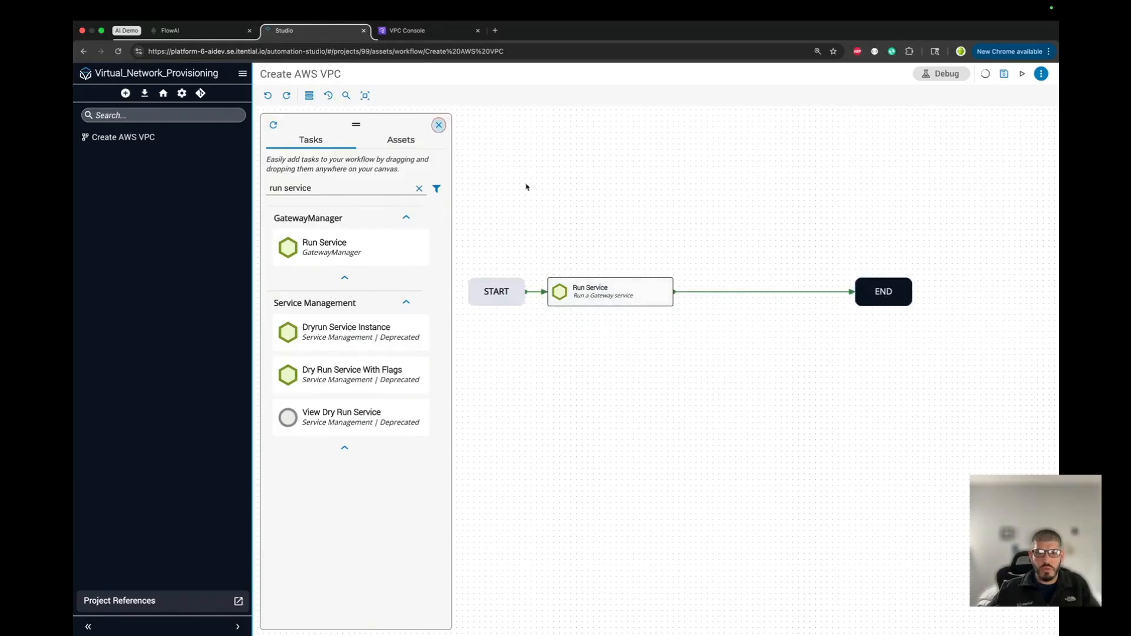
- Open the Run Service task's configuration and set its Gateway Cluster ID to selab-iag5-ai-sandbox
{"action": "double_click", "coordinate": [607, 293]}
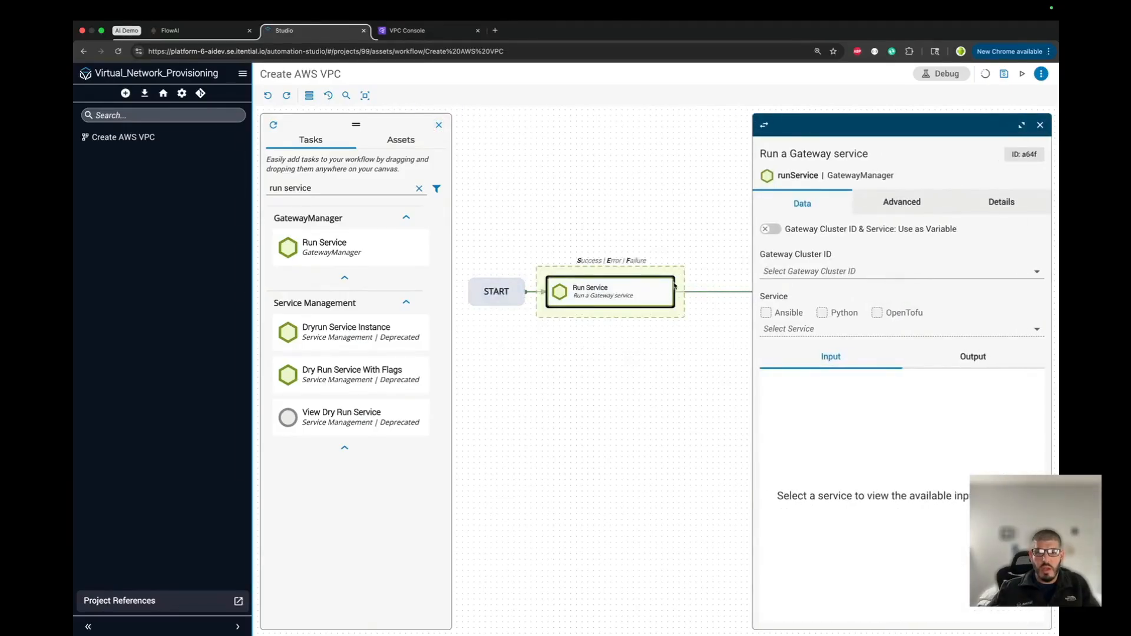
{"action": "left_click", "coordinate": [832, 274]}
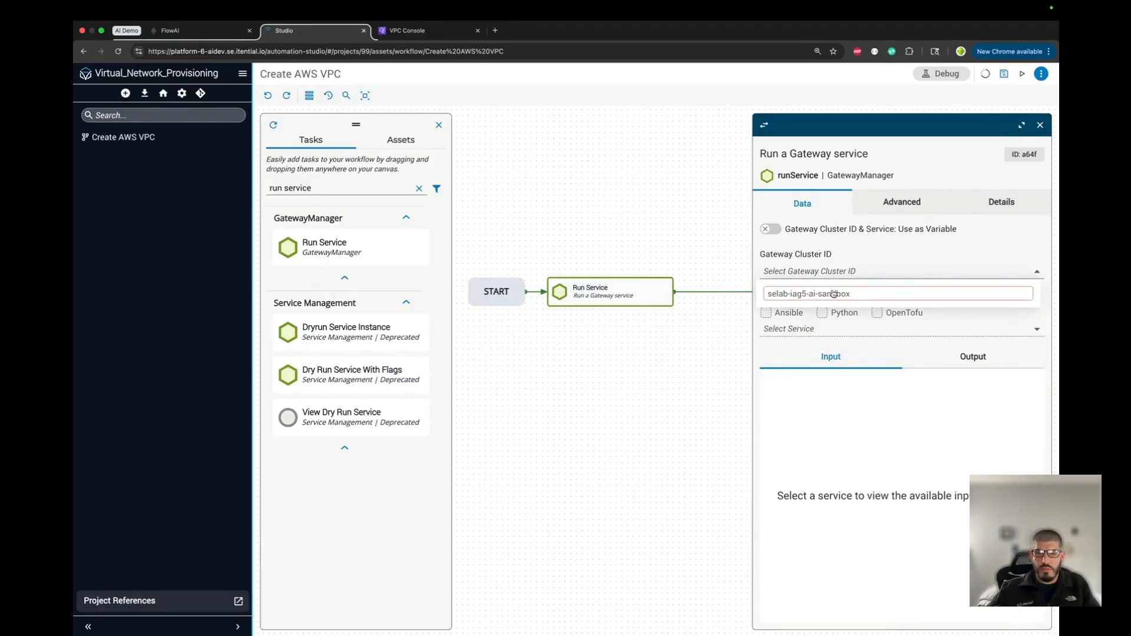
{"action": "left_click", "coordinate": [833, 294]}
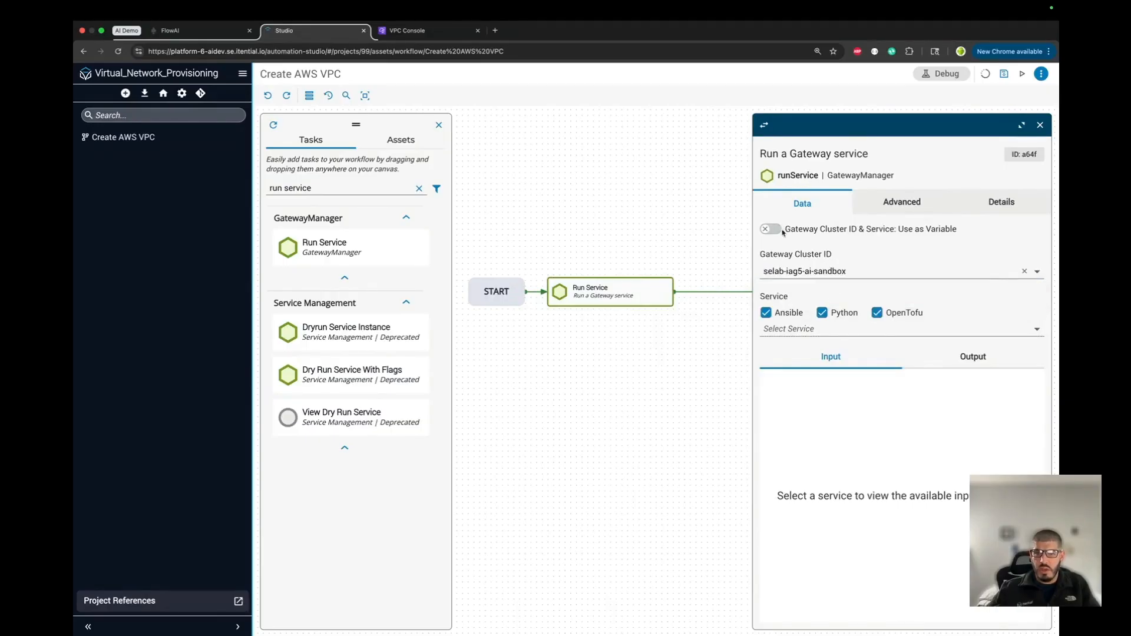
- Filter the available services by aws-vpc and choose aws-vpc-add (python-script) for the task
{"action": "left_click", "coordinate": [837, 330]}
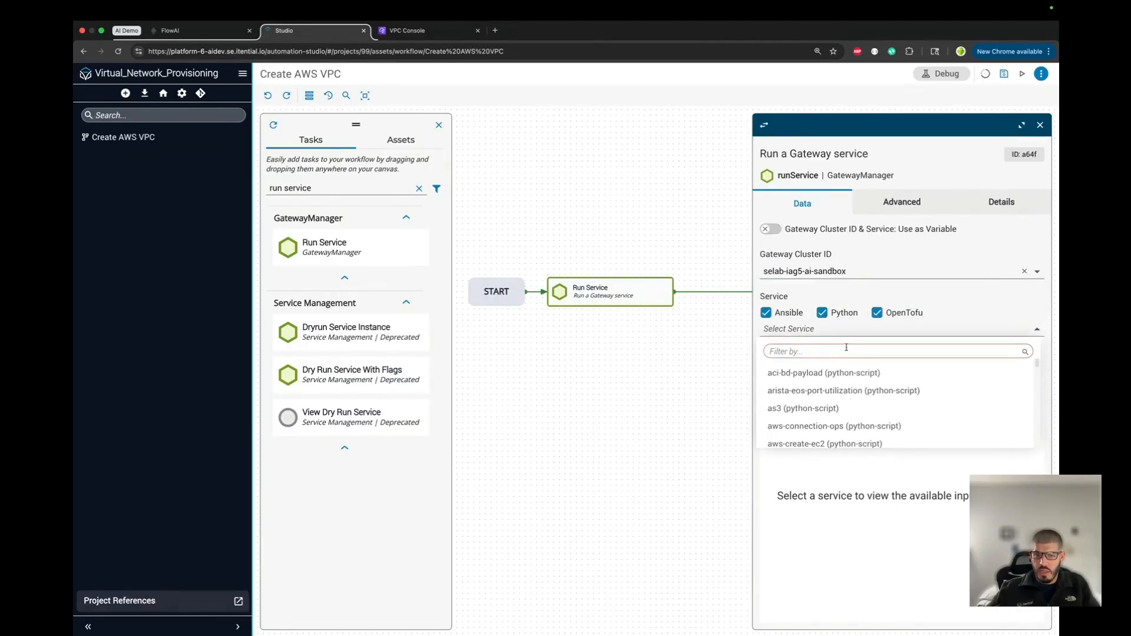
{"action": "type", "text": "aws"}
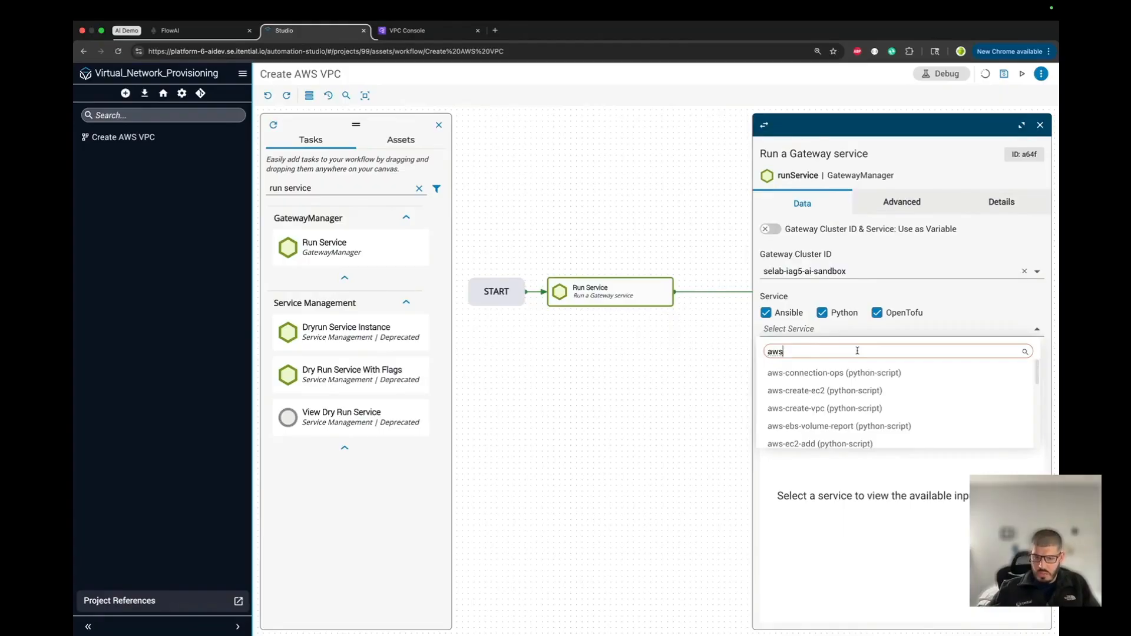
{"action": "type", "text": "-vpc"}
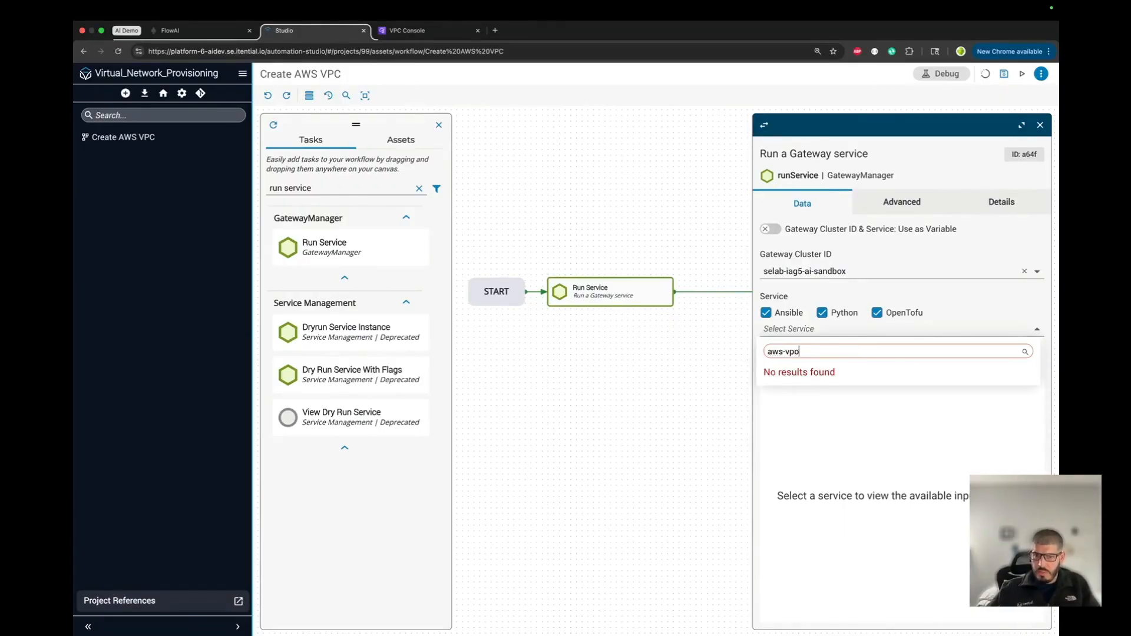
{"action": "key", "text": "BackSpace"}
{"action": "type", "text": "c"}
{"action": "left_click", "coordinate": [859, 376]}
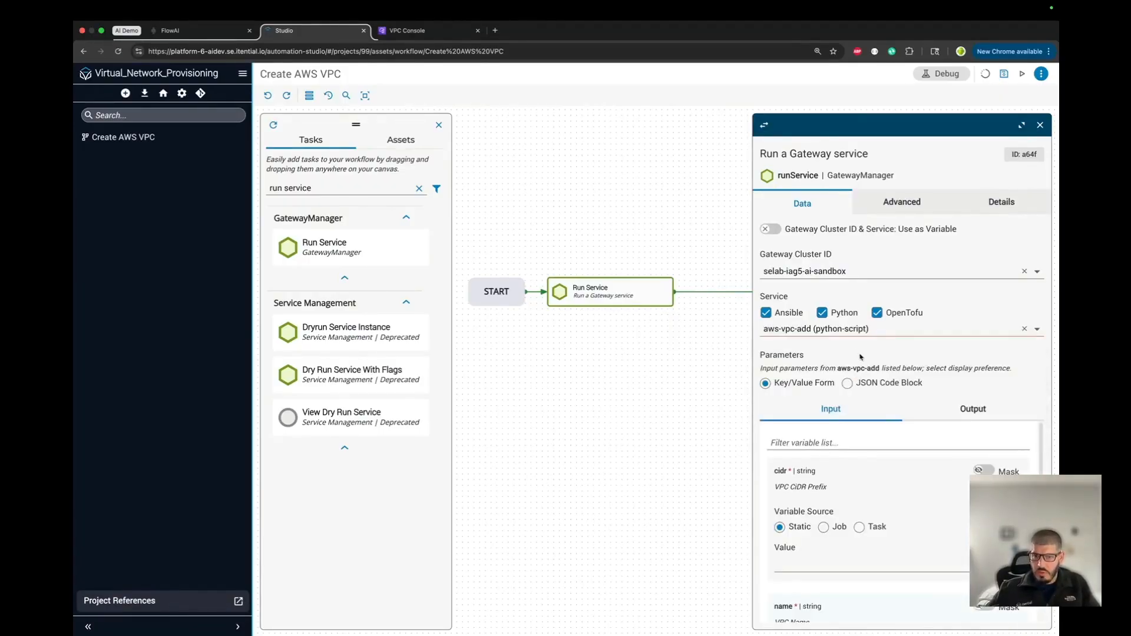
- Set the variable source of the cidr input to Job, using the cidr job variable
{"action": "scroll", "coordinate": [829, 511], "scroll_direction": "down", "scroll_amount": 3}
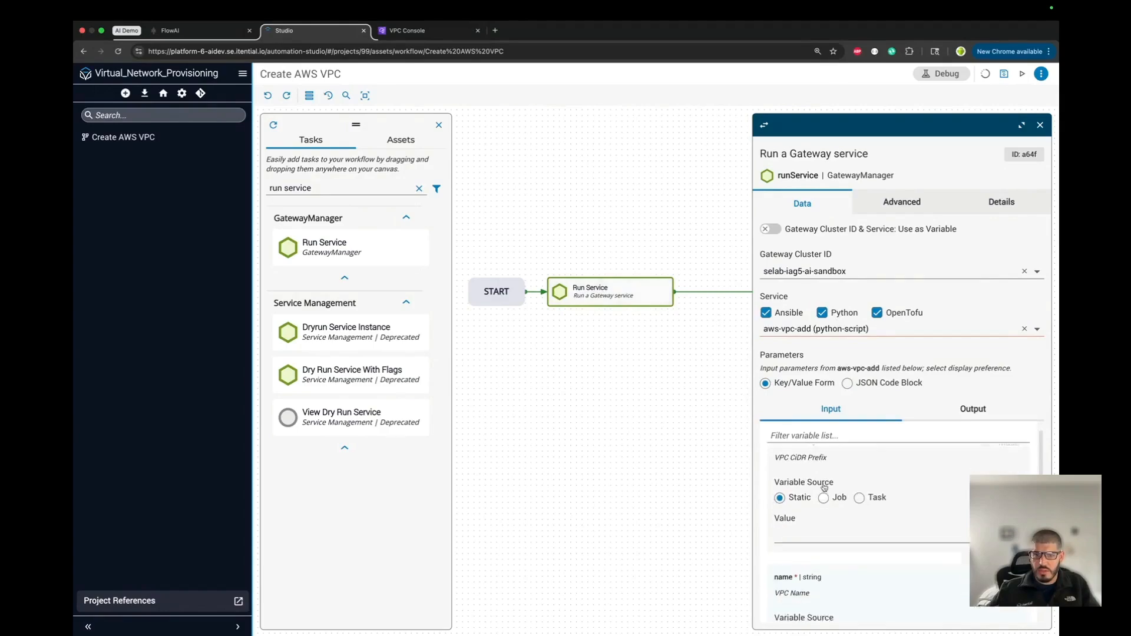
{"action": "scroll", "coordinate": [828, 511], "scroll_direction": "up", "scroll_amount": 2}
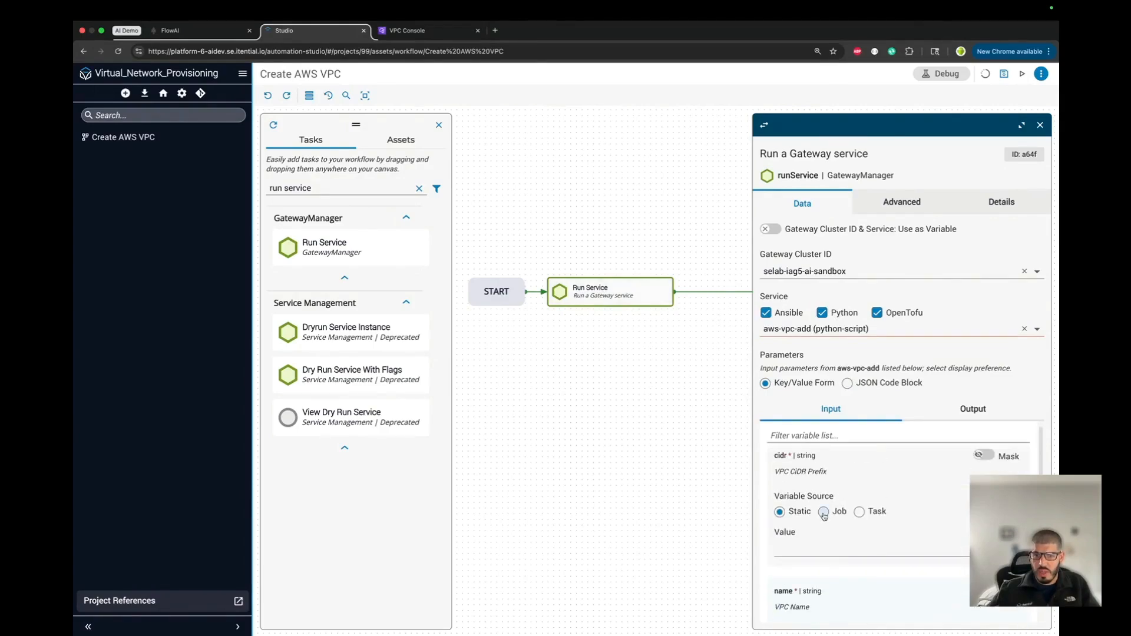
{"action": "left_click", "coordinate": [824, 512]}
{"action": "scroll", "coordinate": [824, 489], "scroll_direction": "up", "scroll_amount": 1}
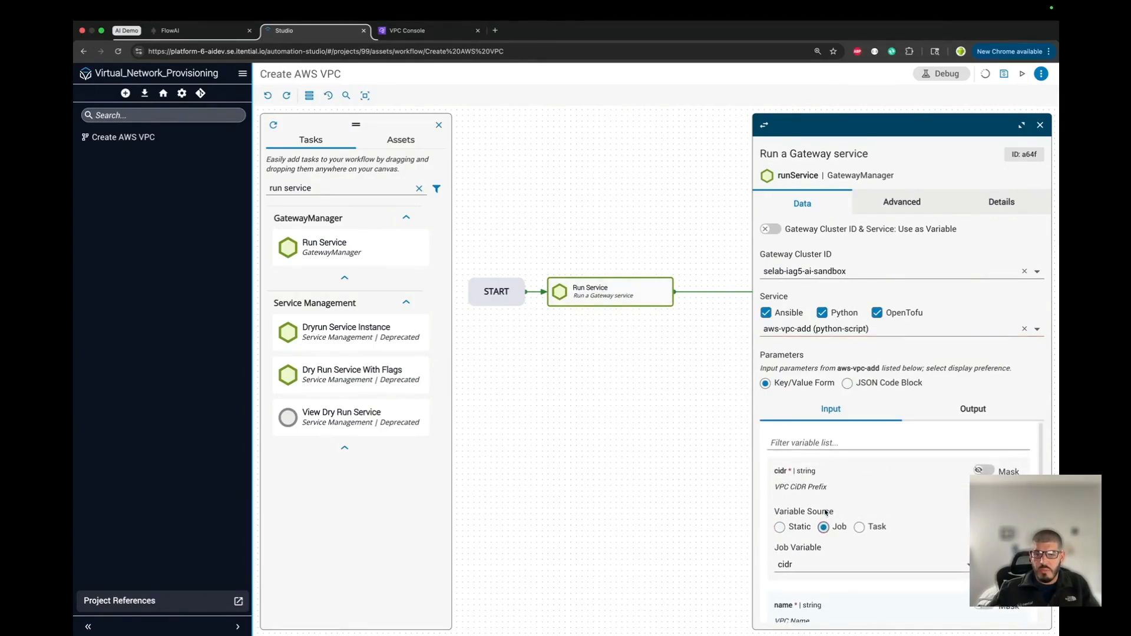
{"action": "scroll", "coordinate": [823, 483], "scroll_direction": "down", "scroll_amount": 3}
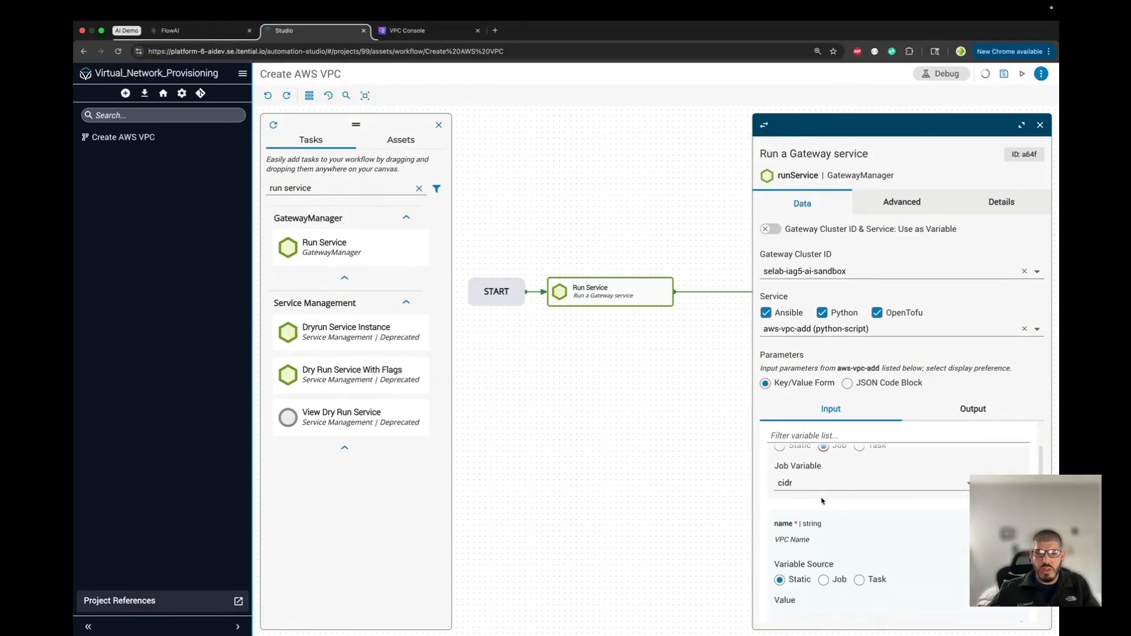
{"action": "scroll", "coordinate": [822, 505], "scroll_direction": "up", "scroll_amount": 2}
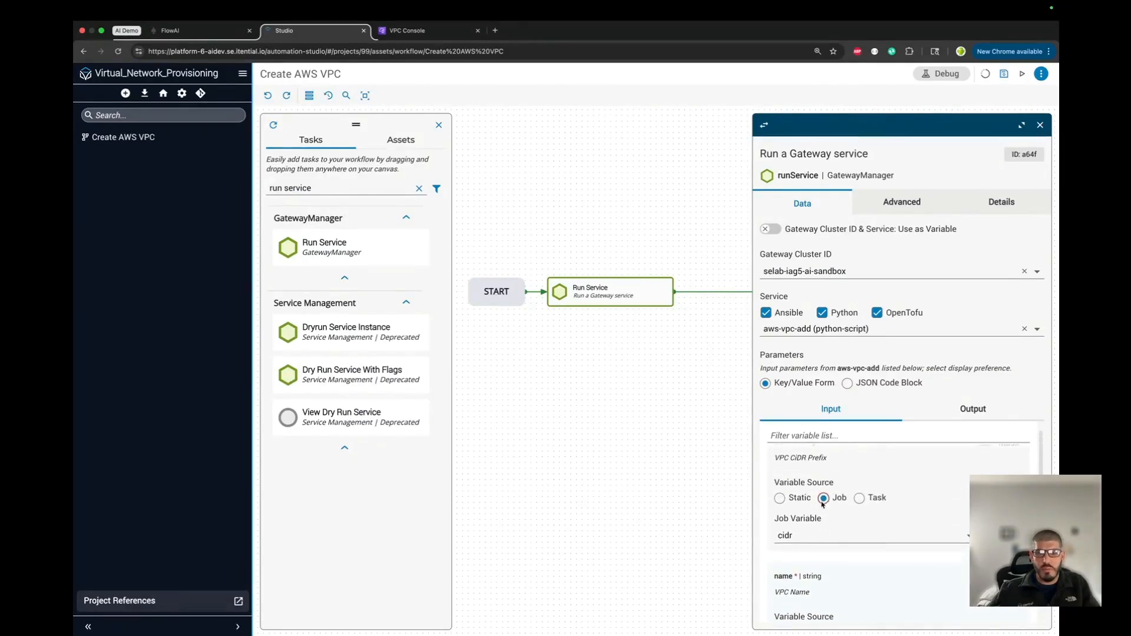
{"action": "scroll", "coordinate": [822, 505], "scroll_direction": "up", "scroll_amount": 1}
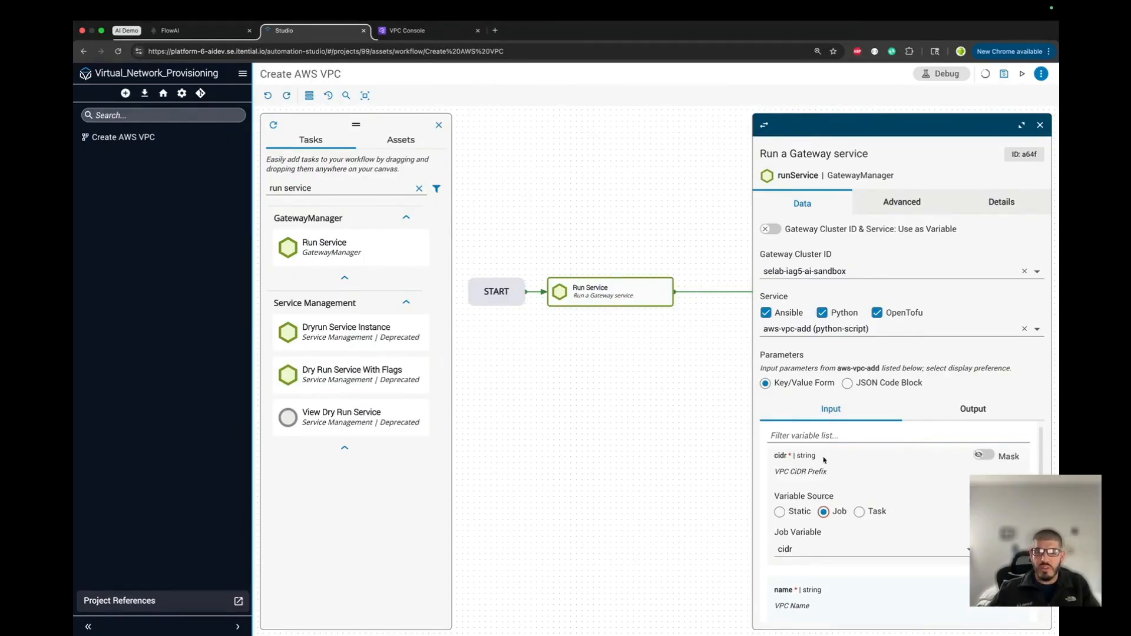
{"action": "scroll", "coordinate": [821, 484], "scroll_direction": "down", "scroll_amount": 1}
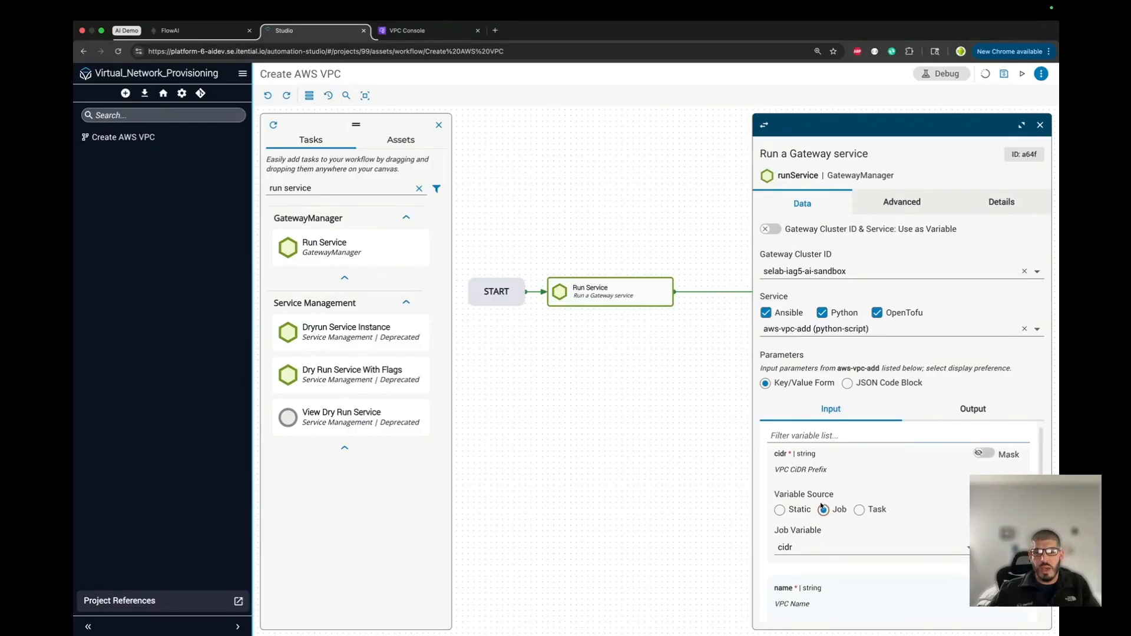
{"action": "scroll", "coordinate": [823, 508], "scroll_direction": "up", "scroll_amount": 1}
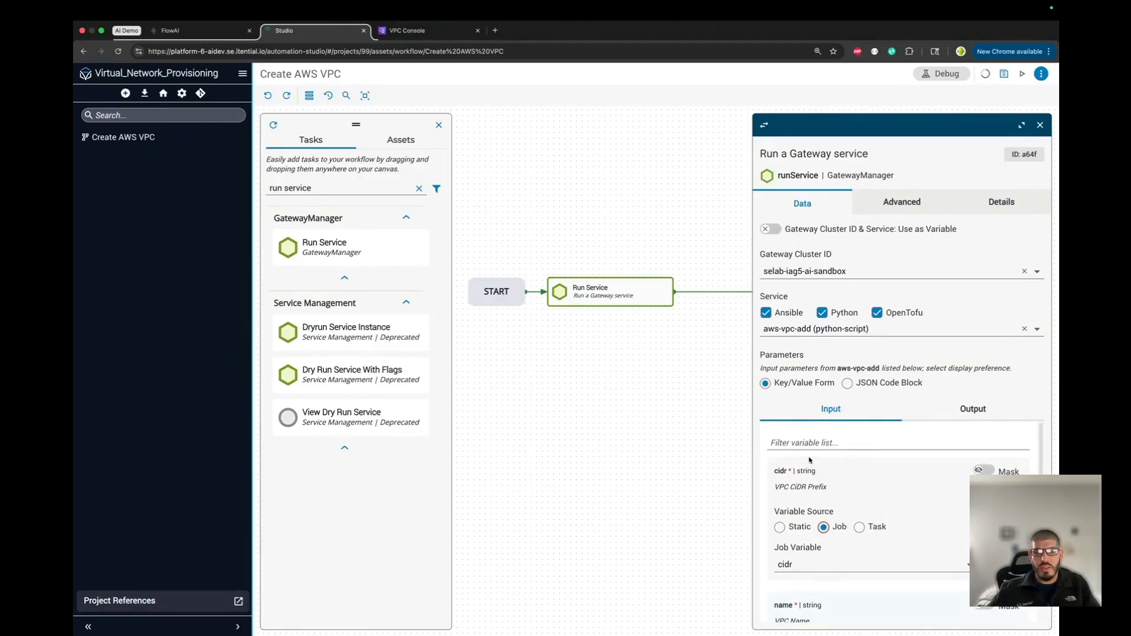
- Set the variable source of the VPC name input to Job, using the name job variable
{"action": "scroll", "coordinate": [809, 460], "scroll_direction": "down", "scroll_amount": 5}
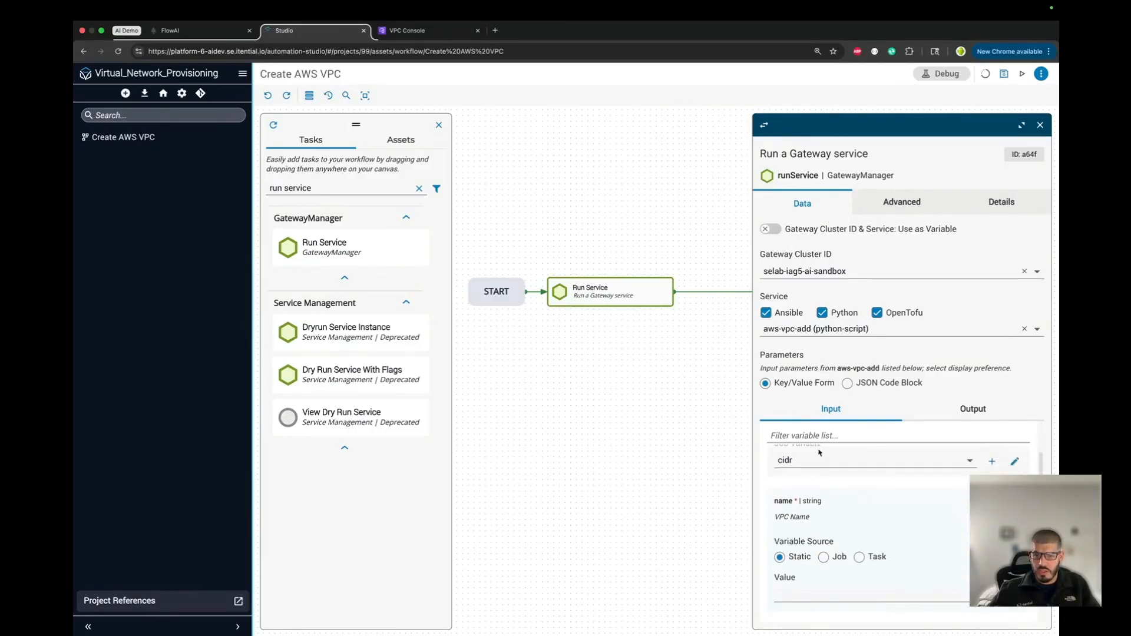
{"action": "scroll", "coordinate": [820, 471], "scroll_direction": "down", "scroll_amount": 2}
{"action": "left_click", "coordinate": [823, 523]}
- Give the VPC prefix input the static value Demo
{"action": "scroll", "coordinate": [832, 501], "scroll_direction": "down", "scroll_amount": 4}
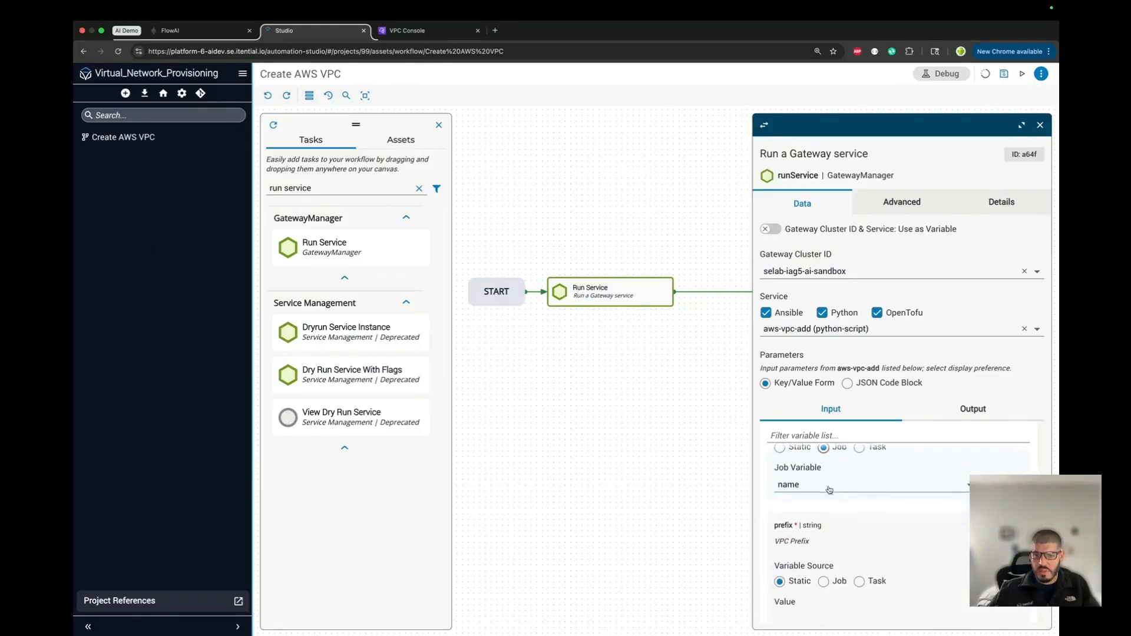
{"action": "scroll", "coordinate": [825, 507], "scroll_direction": "down", "scroll_amount": 4}
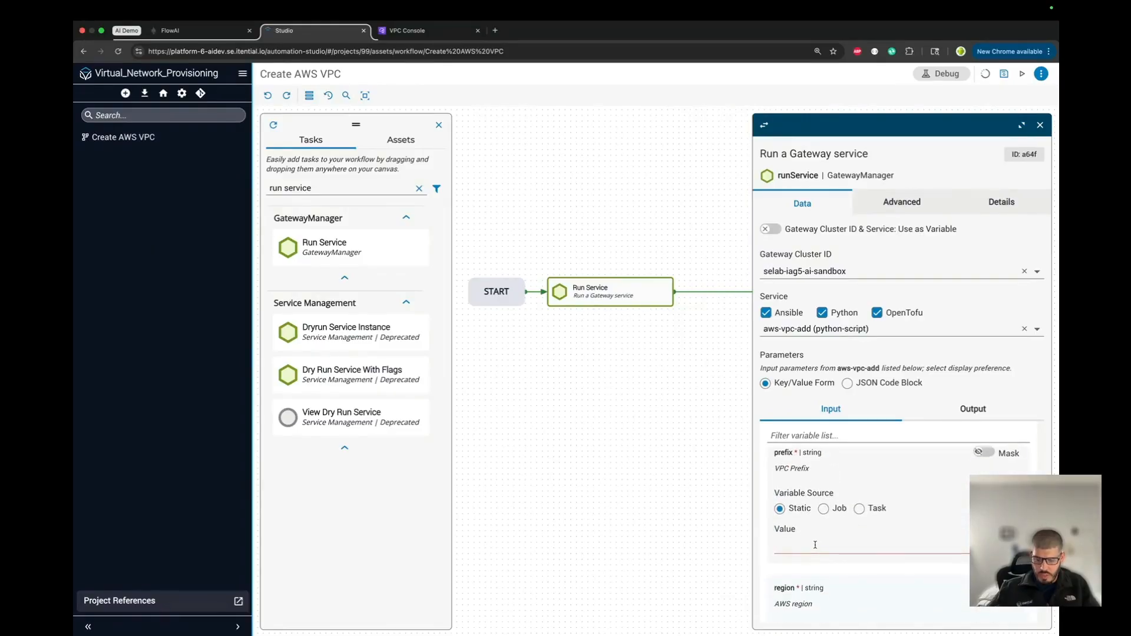
{"action": "type", "text": "AI"}
{"action": "key", "text": "BackSpace"}
{"action": "key", "text": "BackSpace"}
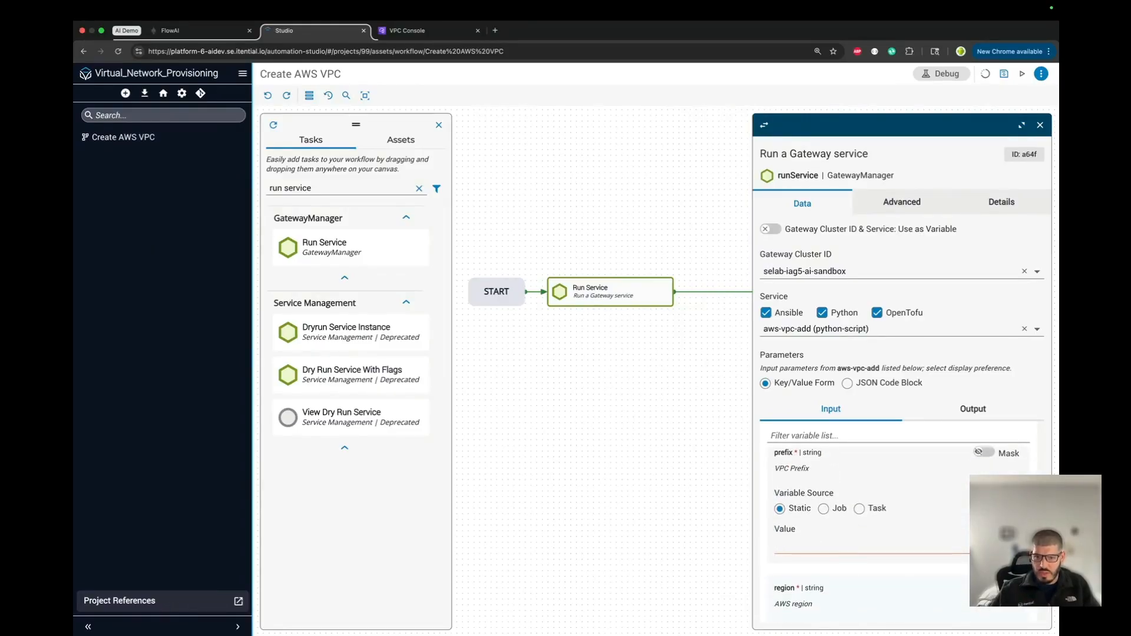
{"action": "type", "text": "Demo"}
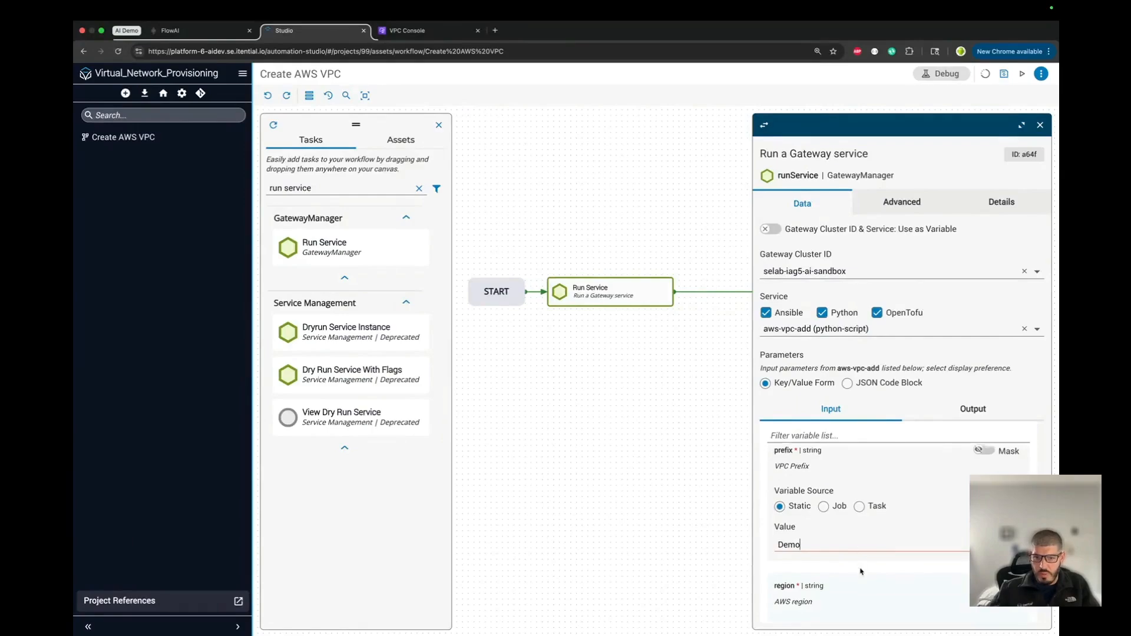
- Set the variable source of the region and subnet inputs to Job, using the region and subnet job variables
{"action": "scroll", "coordinate": [860, 560], "scroll_direction": "down", "scroll_amount": 2}
{"action": "left_click", "coordinate": [824, 567]}
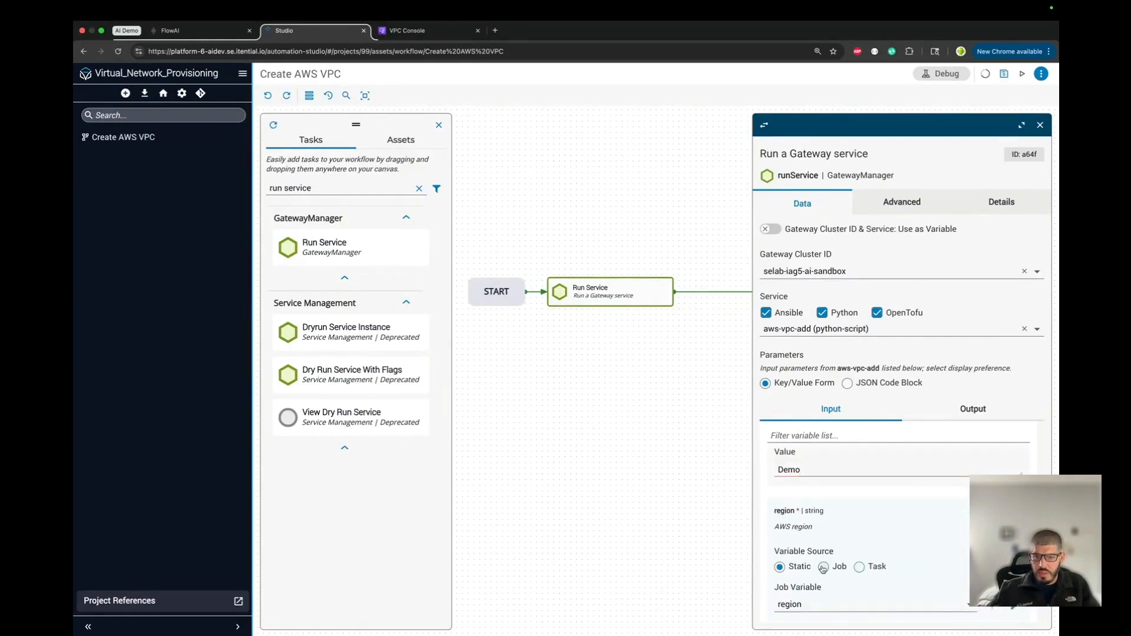
{"action": "scroll", "coordinate": [832, 554], "scroll_direction": "down", "scroll_amount": 2}
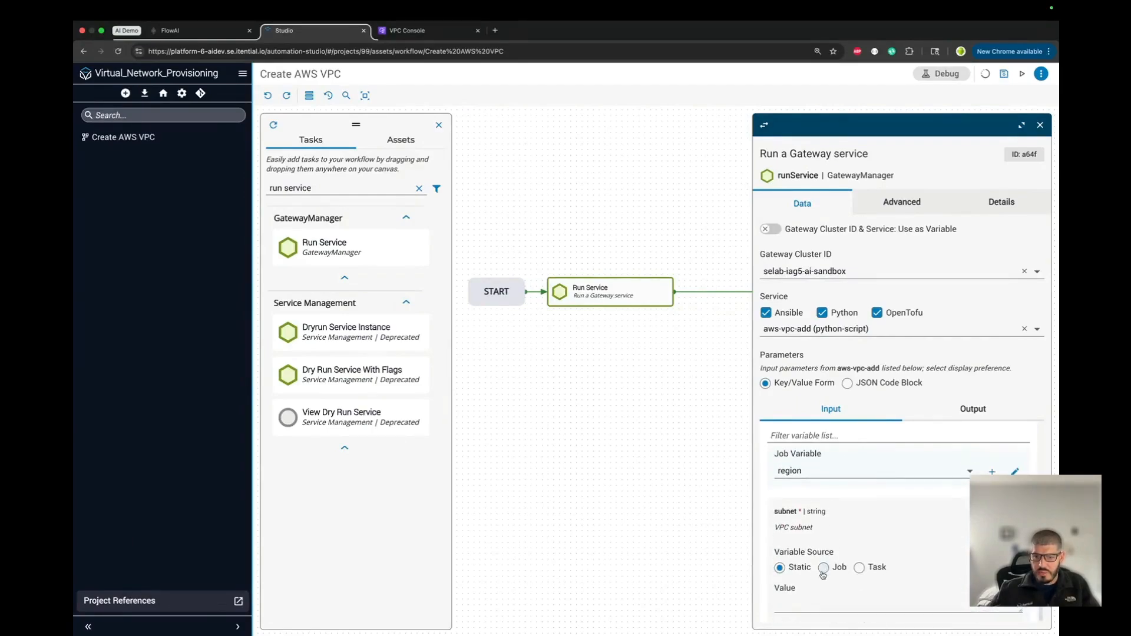
{"action": "left_click", "coordinate": [823, 567]}
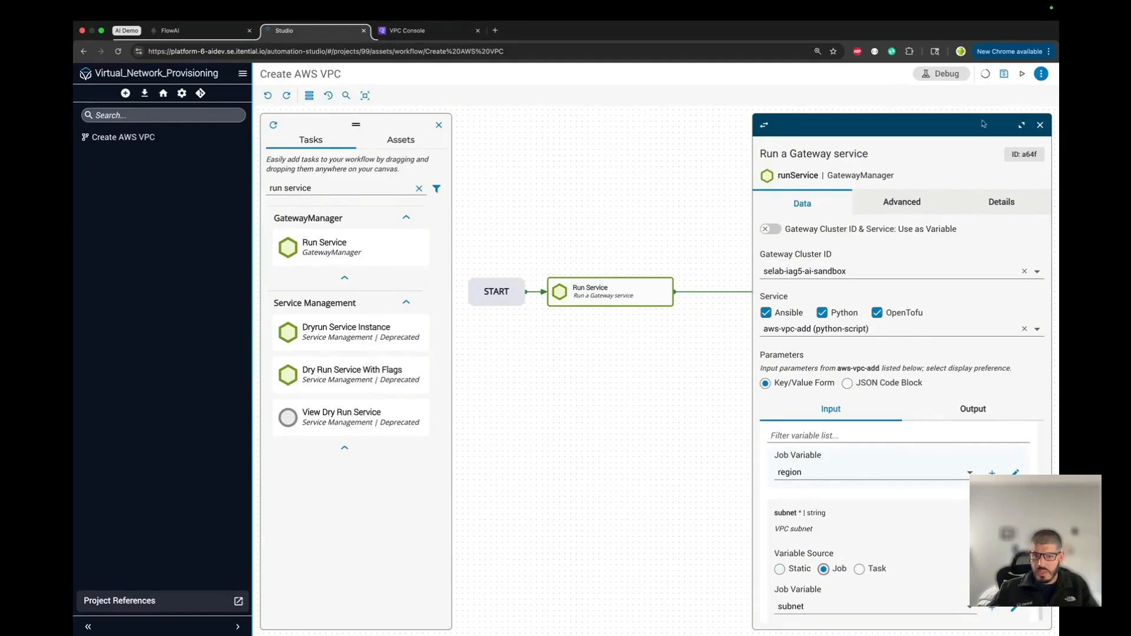
- Save the Create AWS VPC workflow with its configured service inputs
{"action": "left_click", "coordinate": [1004, 73]}
{"action": "left_click", "coordinate": [1046, 113]}
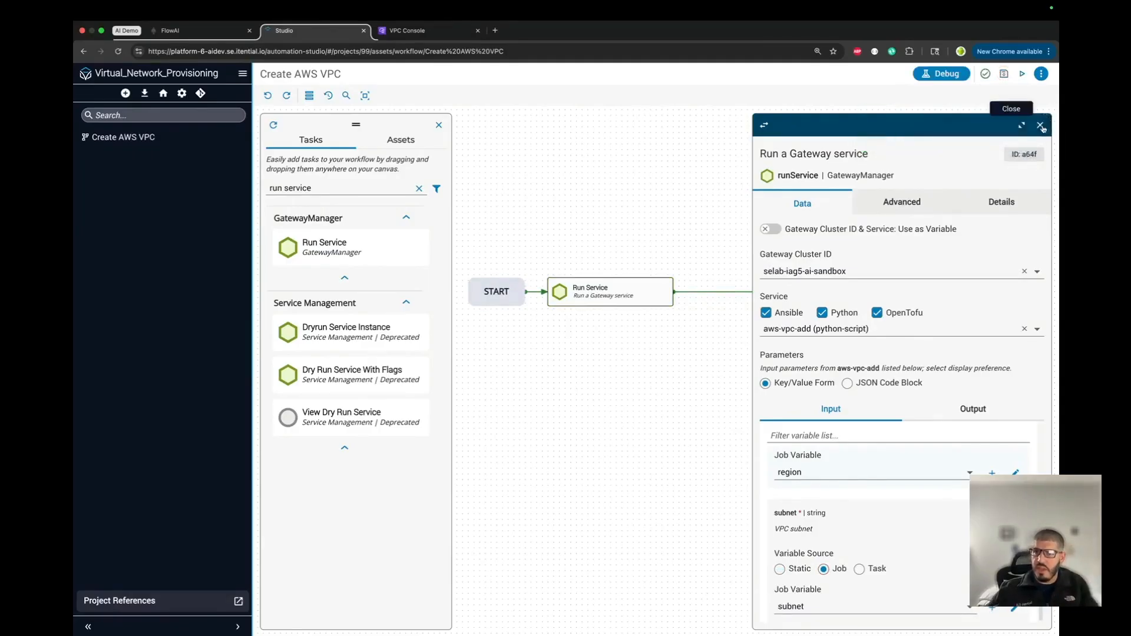
- Examine the job variables required by the workflow's run form, and leave the form without running the workflow
{"action": "left_click", "coordinate": [1022, 73]}
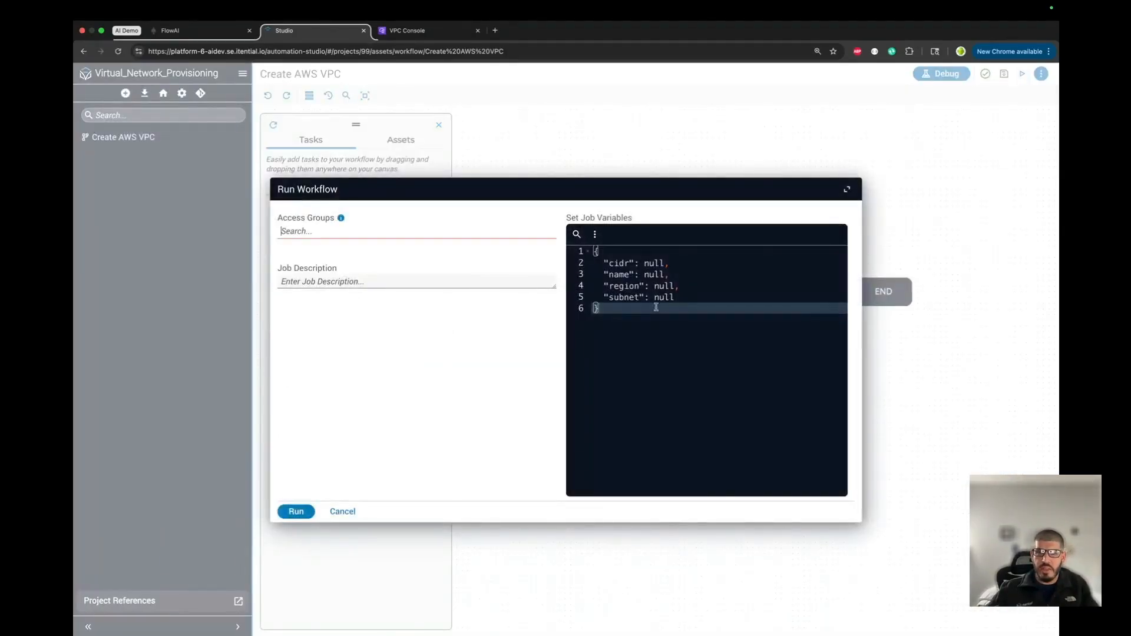
{"action": "key", "text": "super+a"}
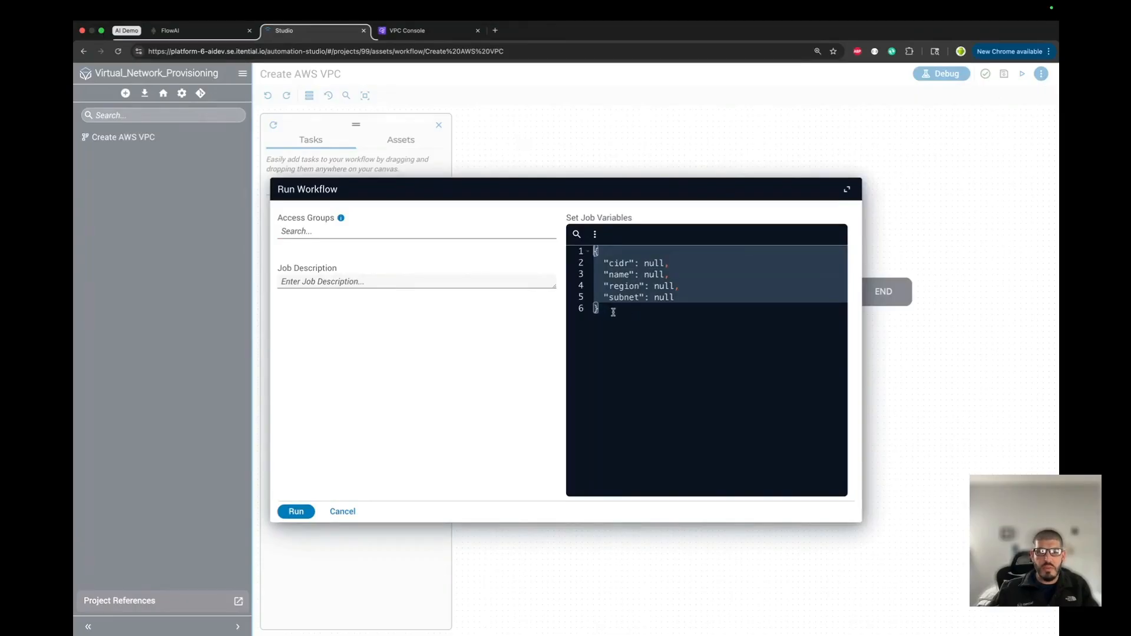
{"action": "left_click", "coordinate": [594, 234]}
{"action": "left_click", "coordinate": [641, 261]}
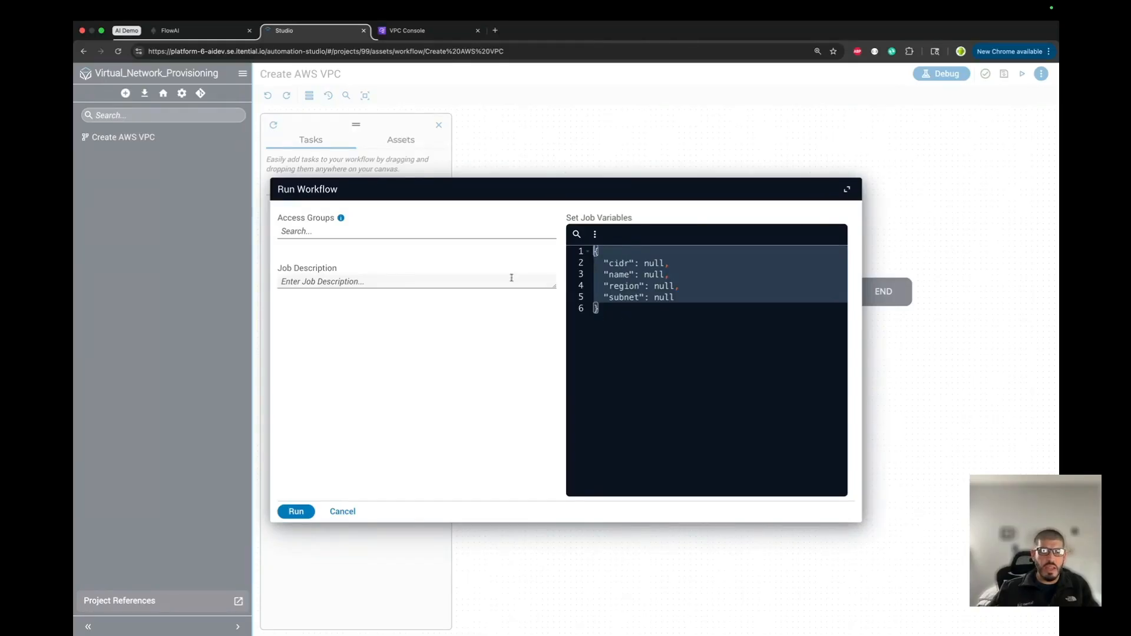
{"action": "left_click", "coordinate": [594, 233]}
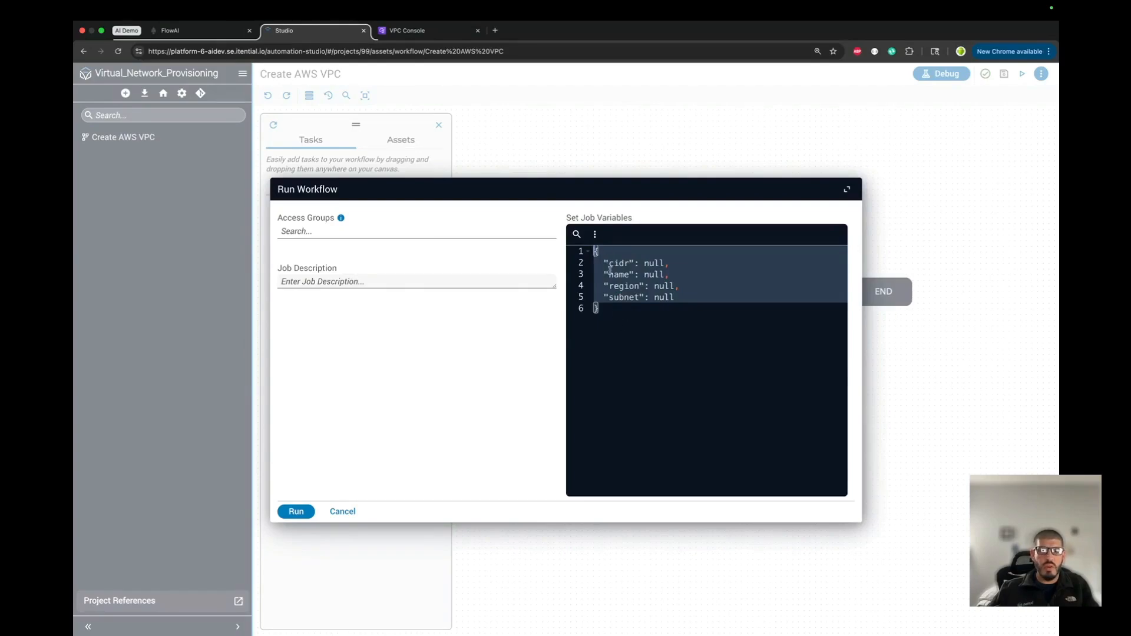
{"action": "right_click", "coordinate": [589, 251]}
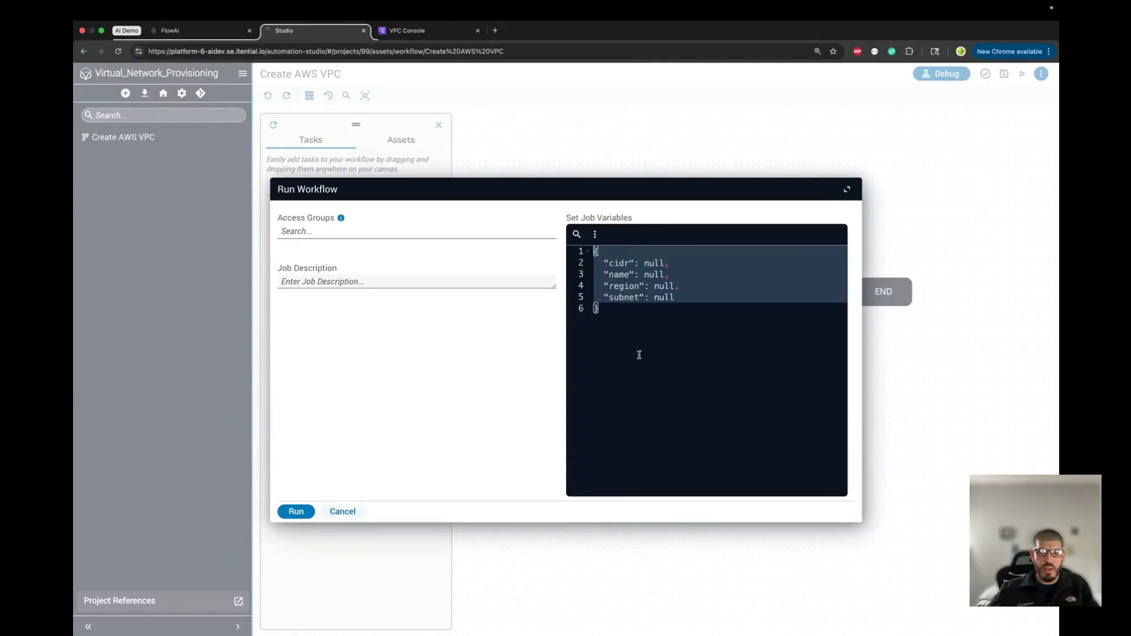
{"action": "left_click", "coordinate": [343, 512]}
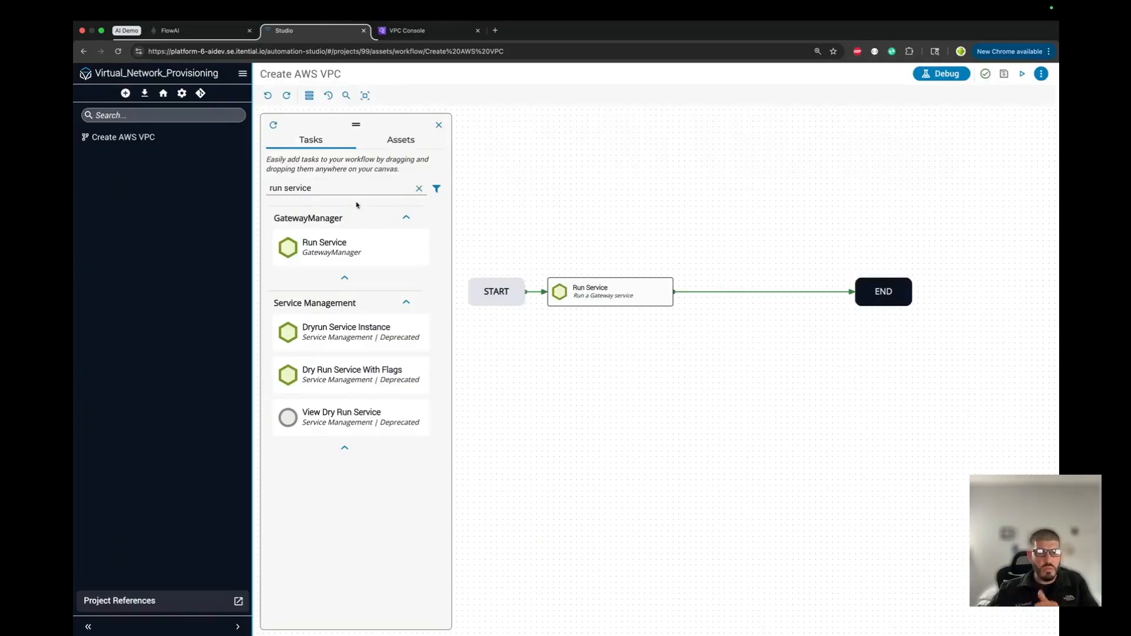
- Store the Run Service task's result and error outputs as job variables, and save the workflow
{"action": "double_click", "coordinate": [609, 292]}
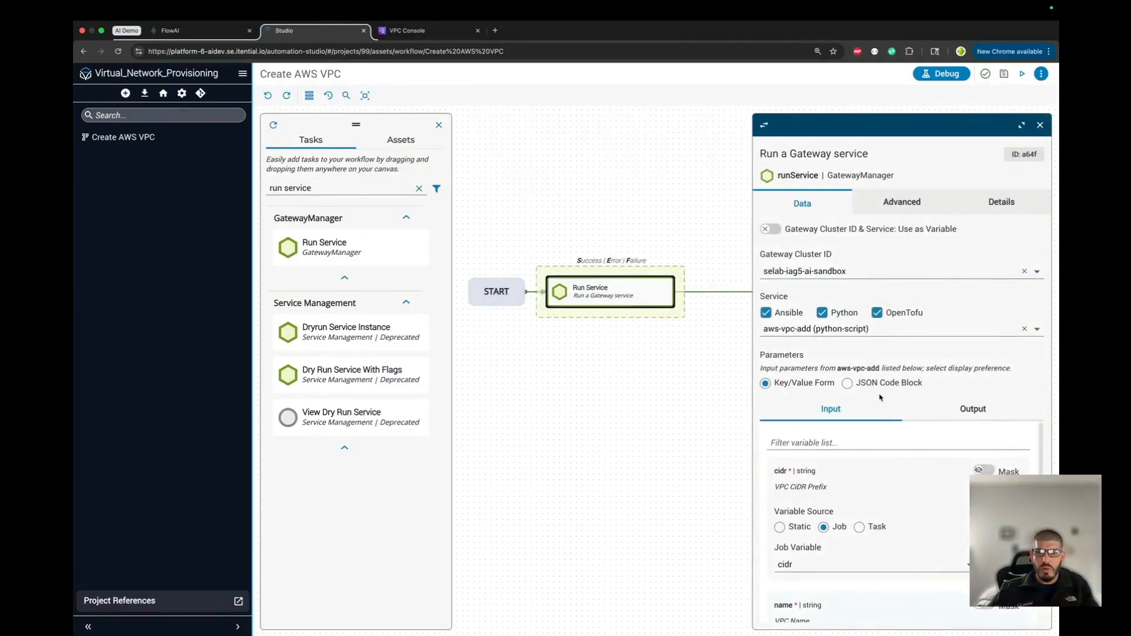
{"action": "left_click", "coordinate": [966, 409]}
{"action": "left_click", "coordinate": [778, 511]}
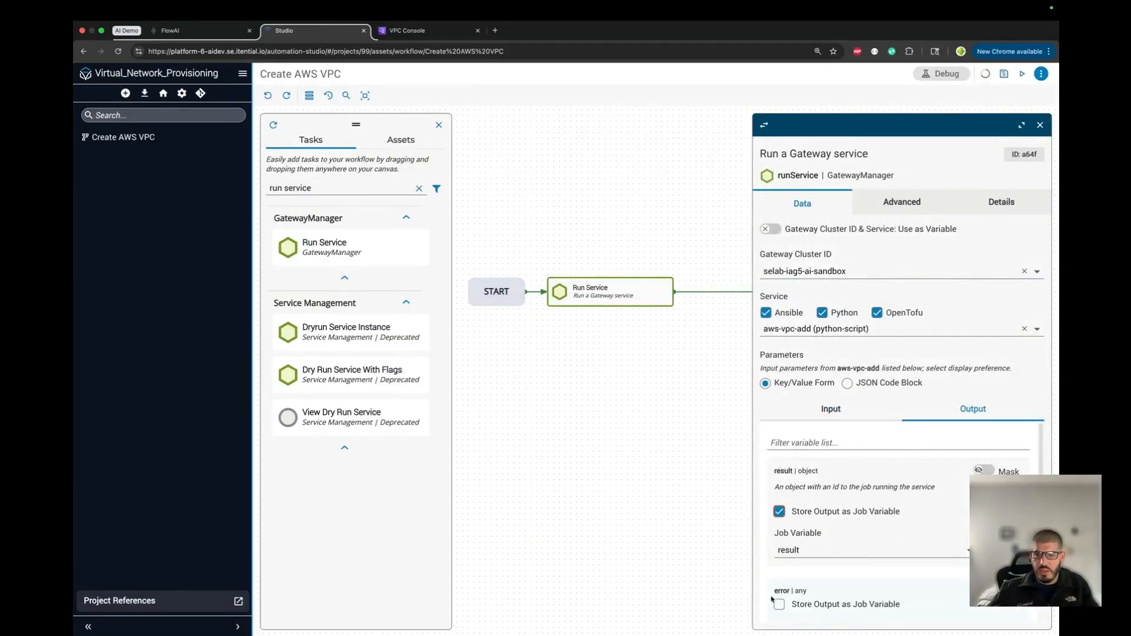
{"action": "left_click", "coordinate": [779, 604]}
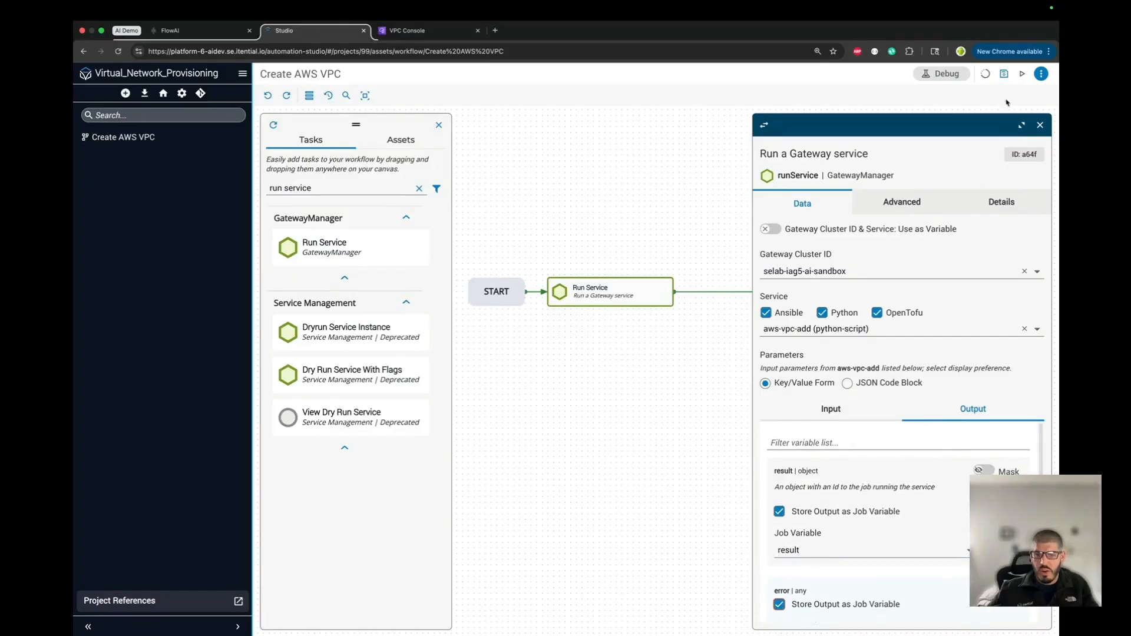
{"action": "left_click", "coordinate": [1004, 73]}
{"action": "left_click", "coordinate": [1046, 114]}
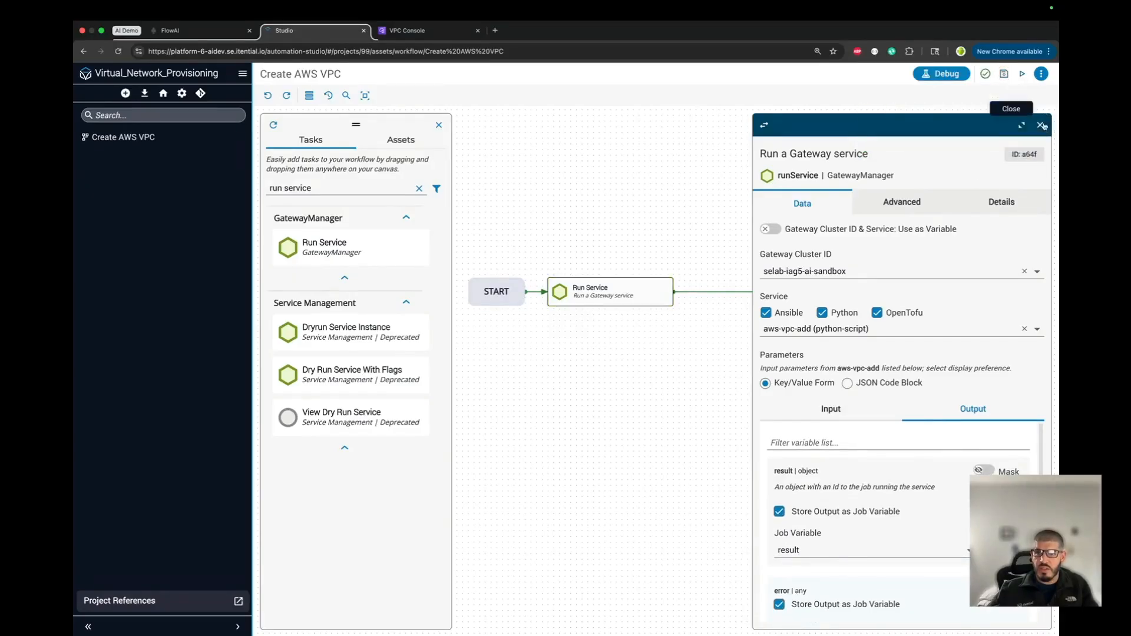
{"action": "left_click", "coordinate": [1038, 125]}
- Find the New Variable task and insert it between Run Service and END
{"action": "triple_click", "coordinate": [337, 189]}
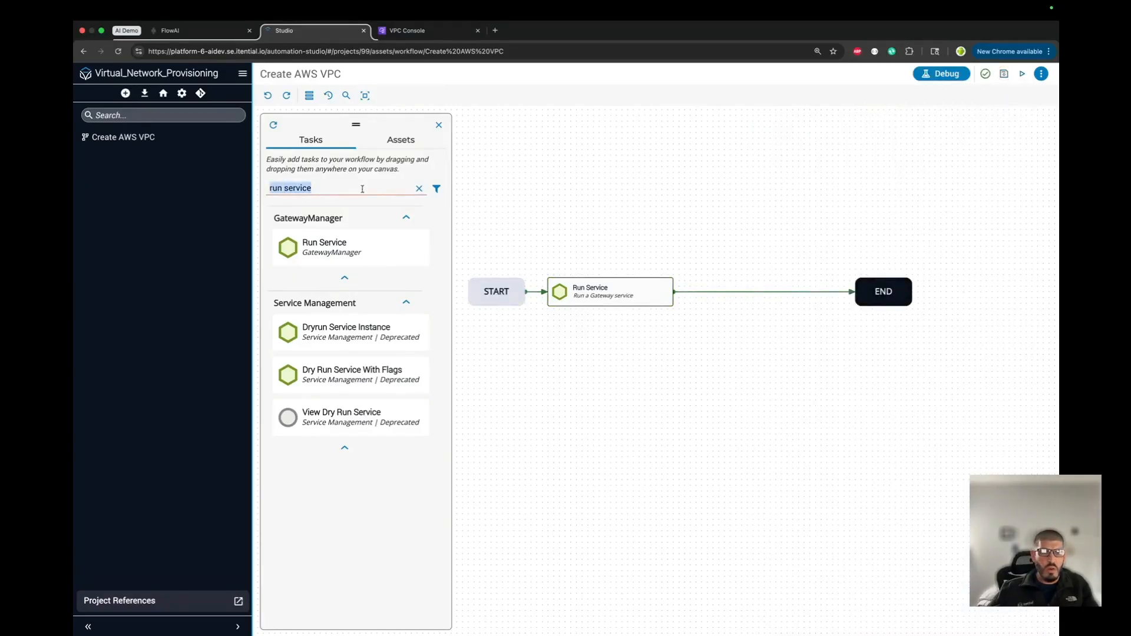
{"action": "left_click", "coordinate": [419, 189]}
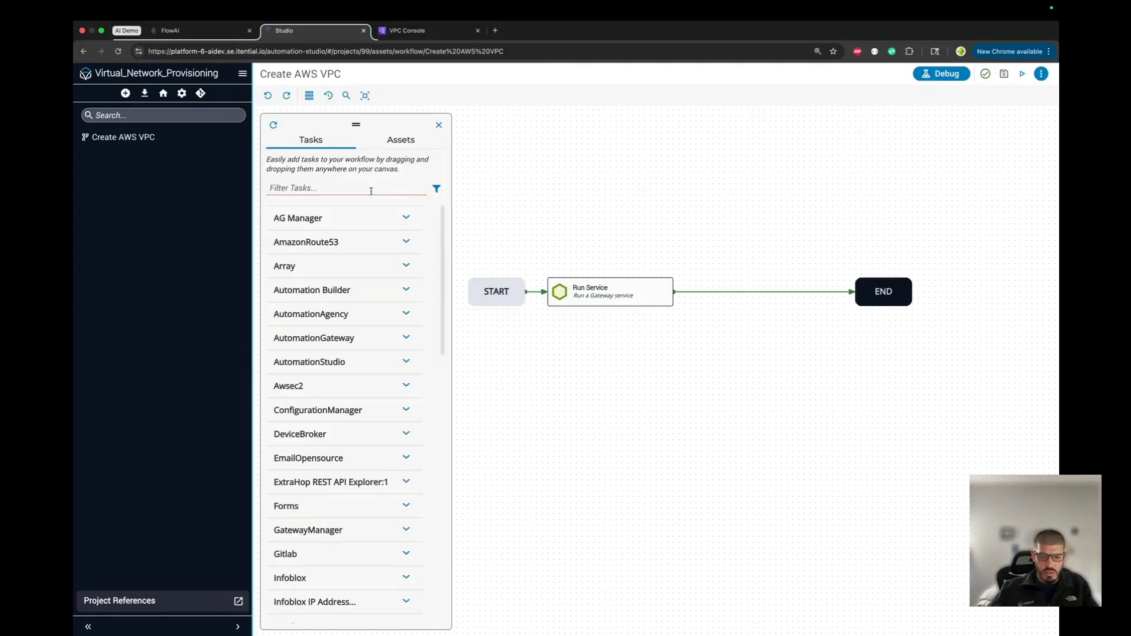
{"action": "type", "text": "new va"}
{"action": "left_click_drag", "start_coordinate": [330, 248], "coordinate": [763, 293]}
- Configure the New Variable task to create jobStatus with the static String value success
{"action": "double_click", "coordinate": [781, 293]}
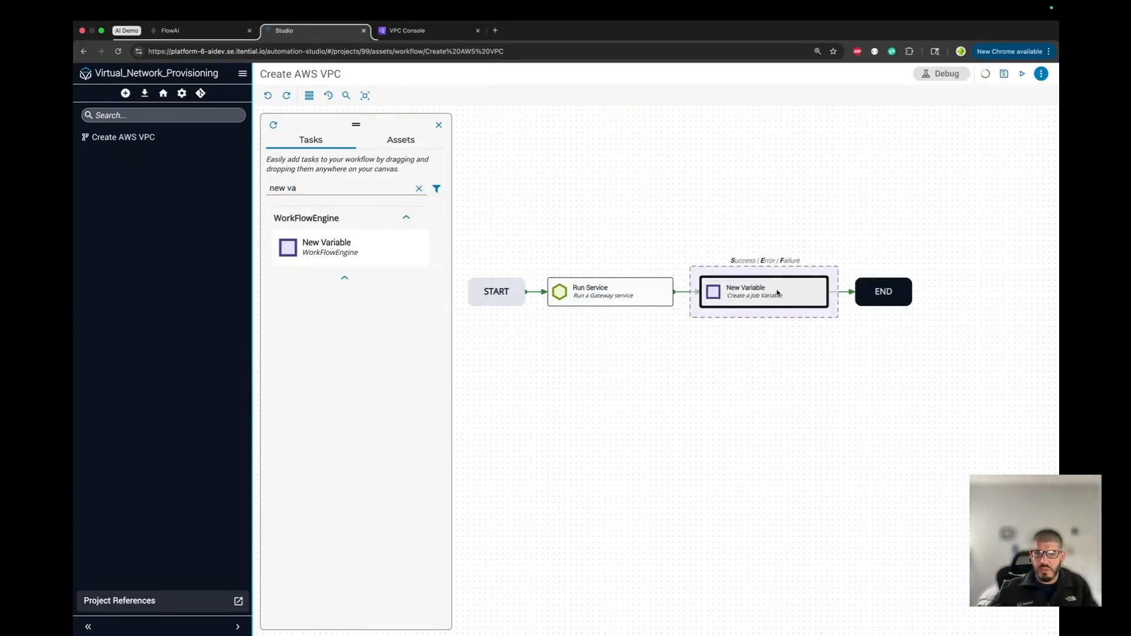
{"action": "left_click", "coordinate": [825, 322]}
{"action": "left_click", "coordinate": [836, 345]}
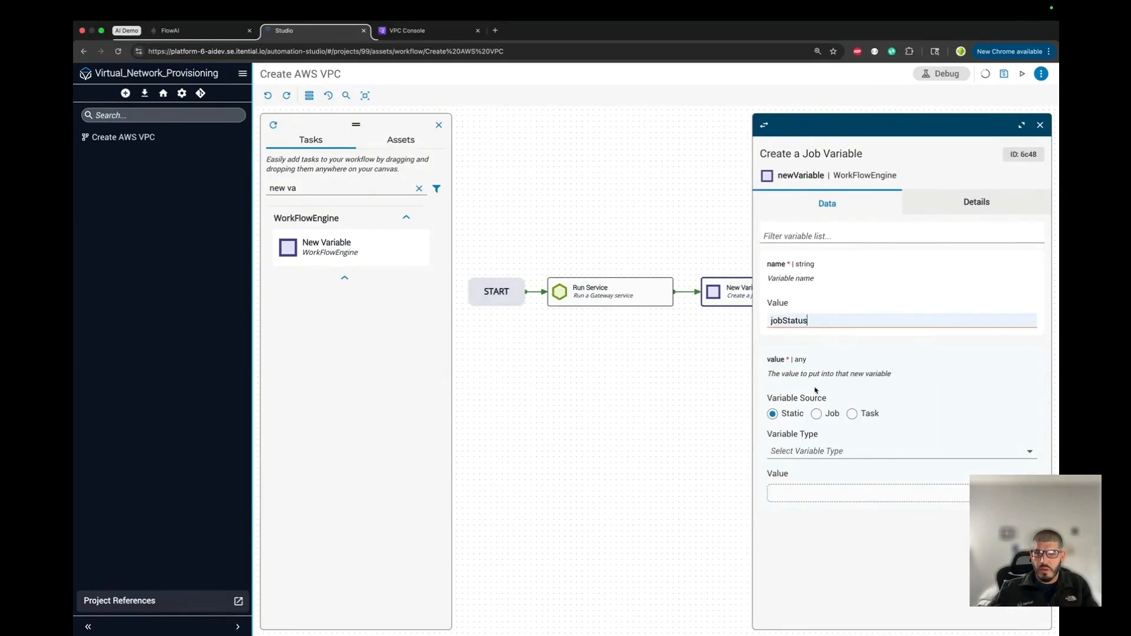
{"action": "left_click", "coordinate": [849, 451]}
{"action": "left_click", "coordinate": [809, 514]}
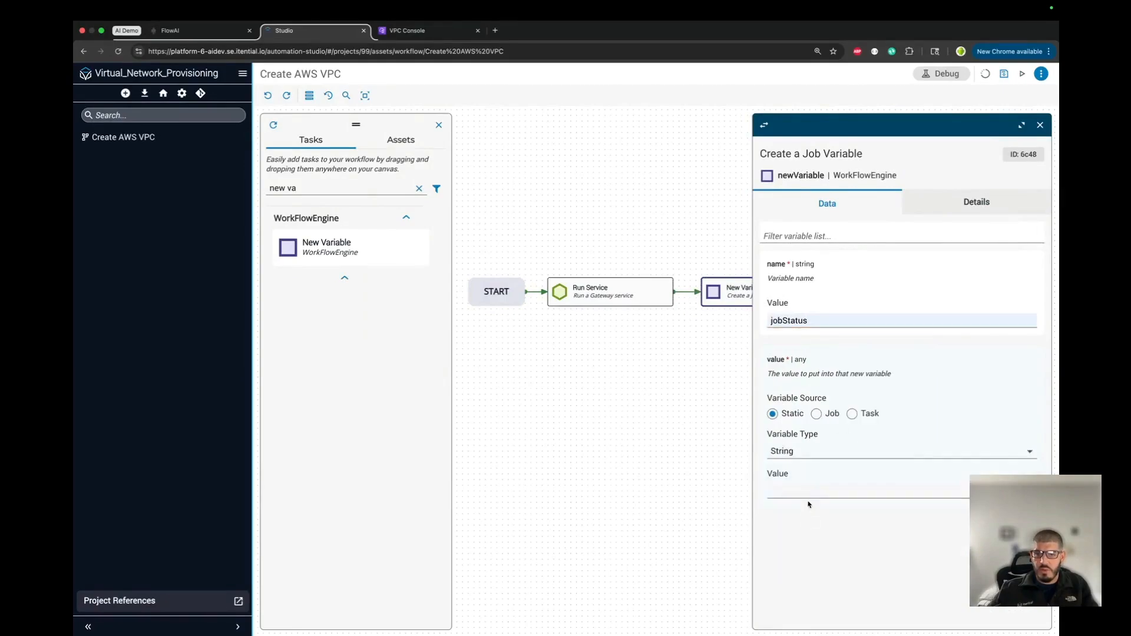
{"action": "left_click", "coordinate": [805, 494]}
{"action": "type", "text": "success"}
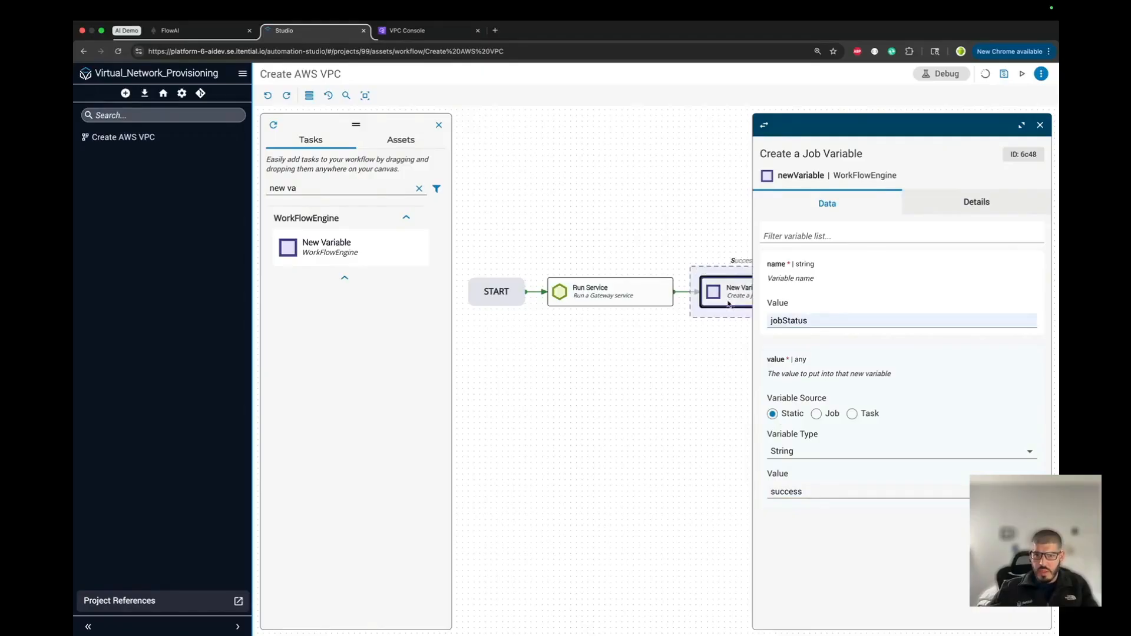
{"action": "left_click", "coordinate": [1039, 125]}
- Add a copy of the New Variable task below Run Service, linked from Run Service to END, with its jobStatus value set to error
{"action": "mouse_move", "coordinate": [732, 299]}
{"action": "left_mouse_down"}
{"action": "mouse_move", "coordinate": [715, 328]}
{"action": "mouse_move", "coordinate": [616, 352]}
{"action": "mouse_move", "coordinate": [908, 303]}
{"action": "left_mouse_up"}
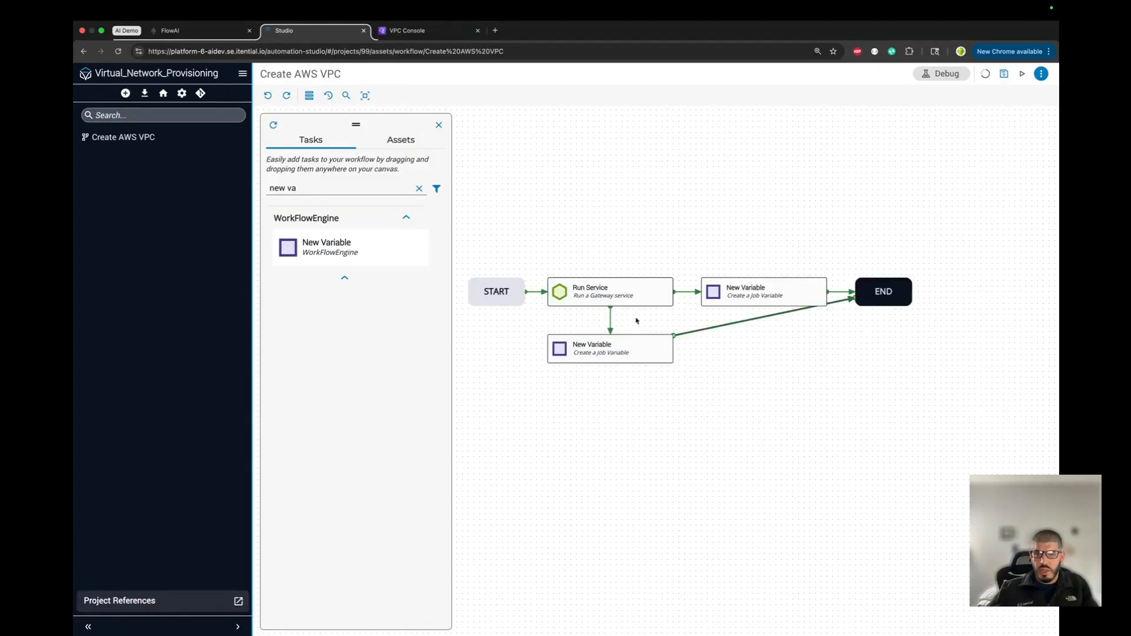
{"action": "double_click", "coordinate": [619, 347]}
{"action": "double_click", "coordinate": [787, 491]}
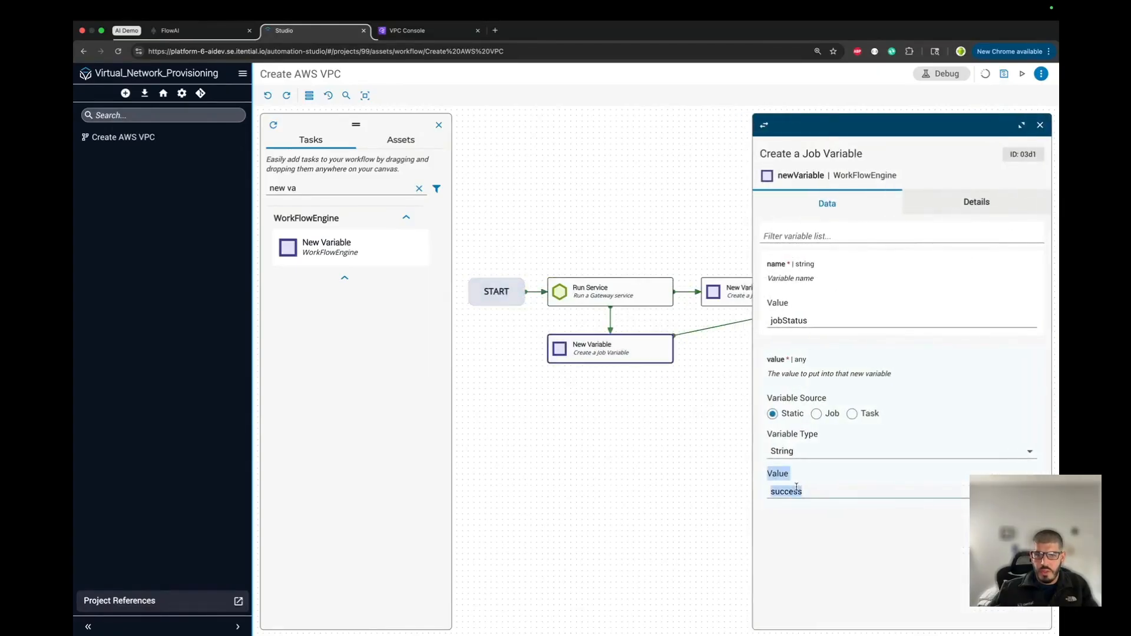
{"action": "type", "text": "error"}
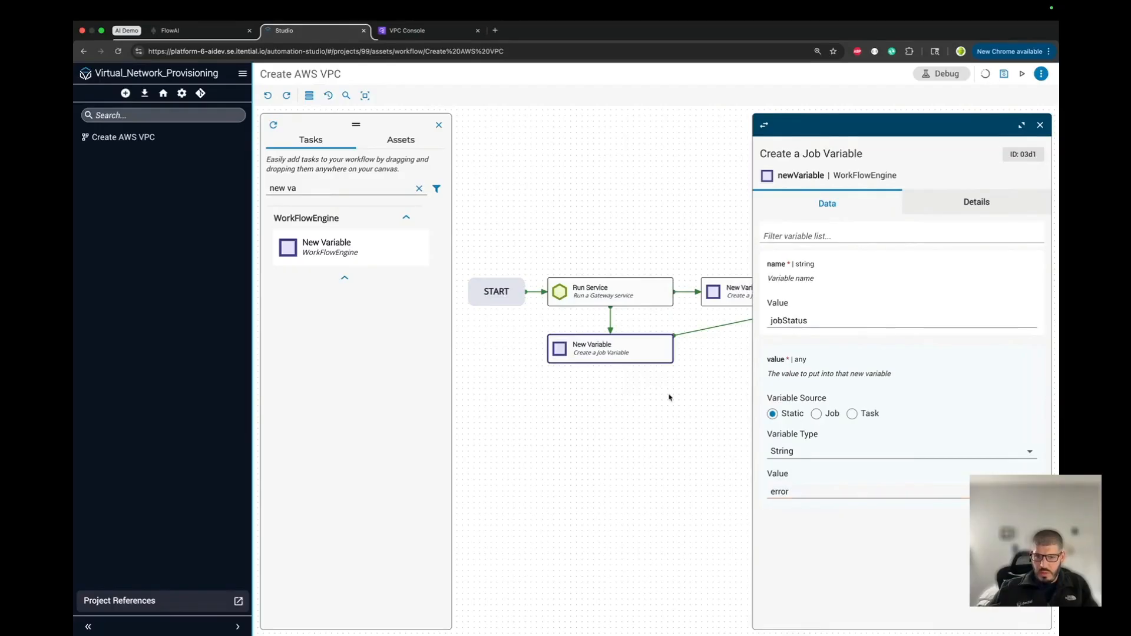
- Change the transition from Run Service to the lower New Variable task to Error, and save the workflow
{"action": "left_click", "coordinate": [610, 320]}
{"action": "left_click", "coordinate": [630, 348]}
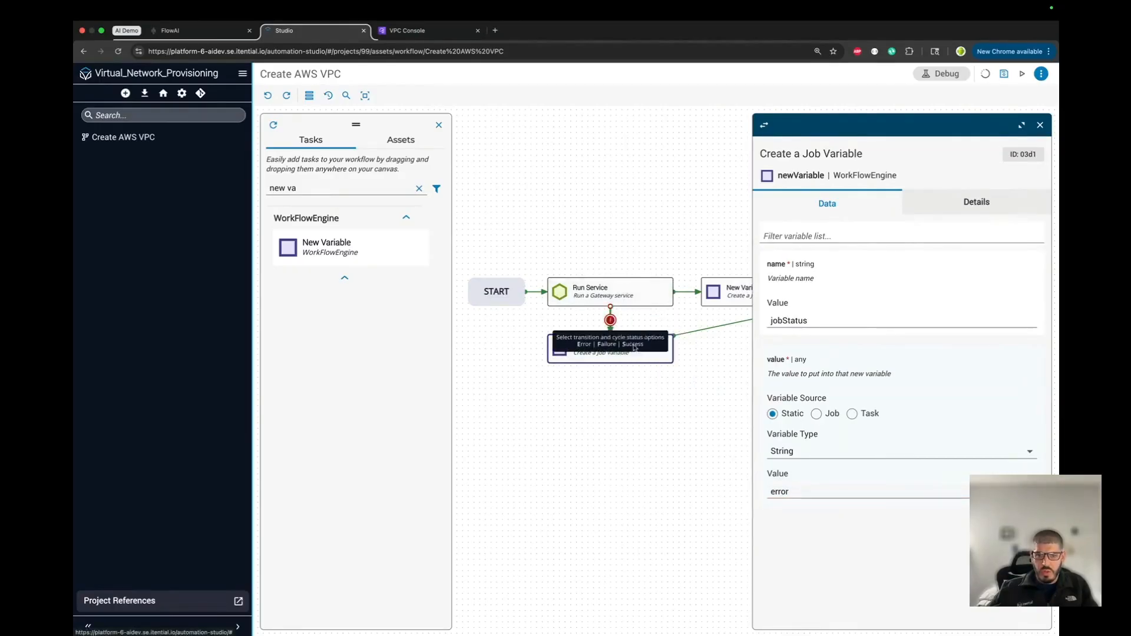
{"action": "left_click", "coordinate": [1038, 125]}
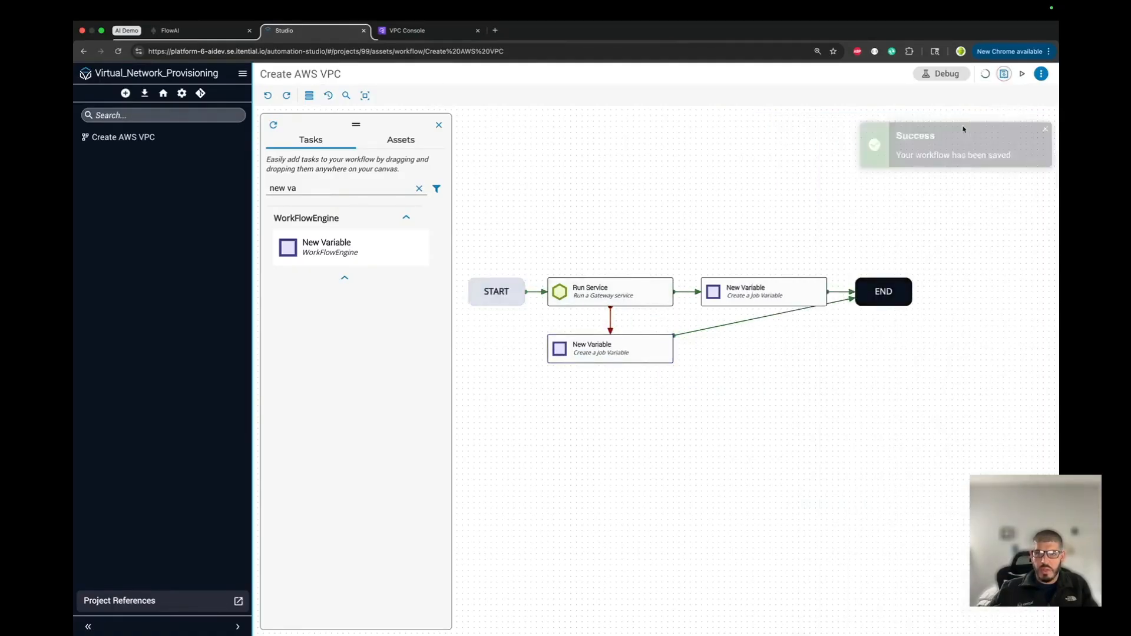
{"action": "left_click", "coordinate": [1045, 114]}
{"action": "left_click", "coordinate": [610, 349]}
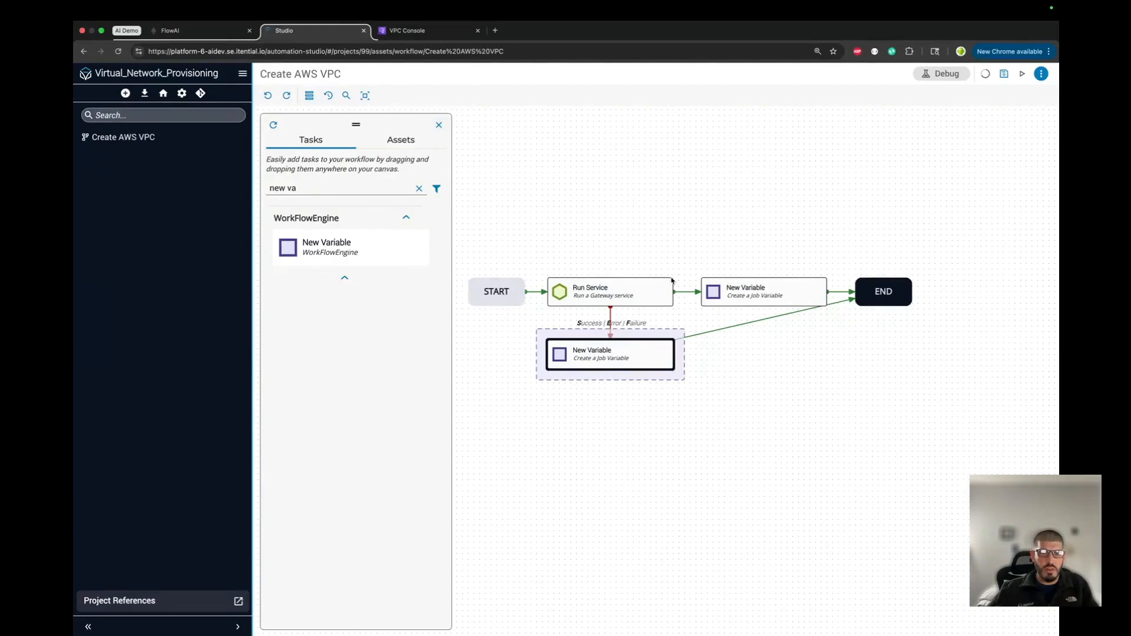
- Search the task palette for eval to view the evaluation tasks, and close the palette
{"action": "left_click", "coordinate": [419, 188]}
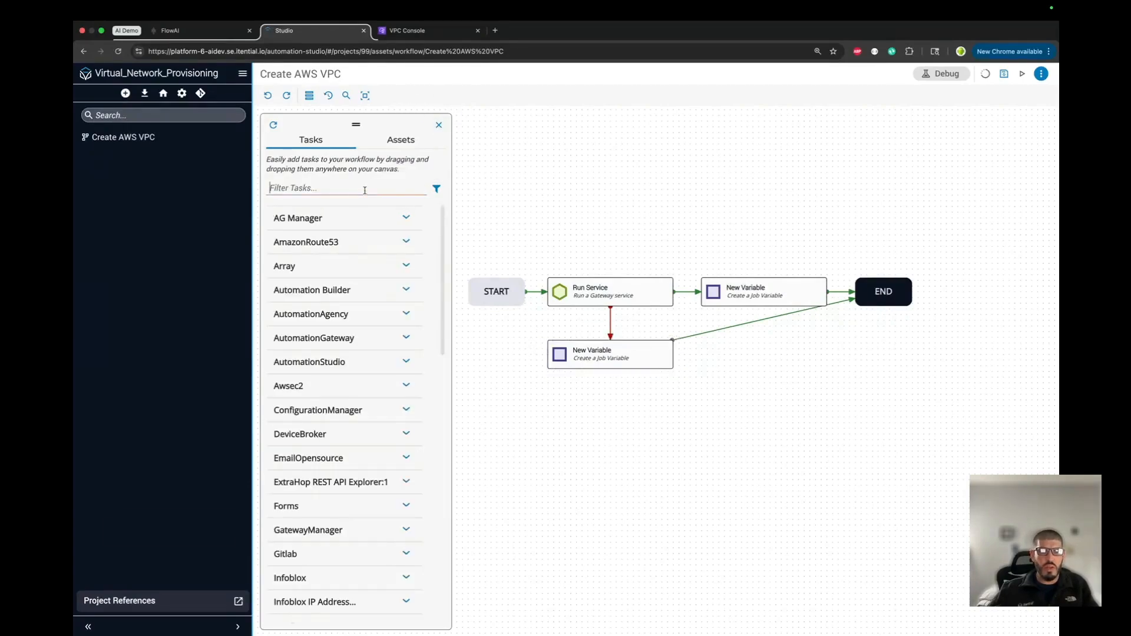
{"action": "type", "text": "eval"}
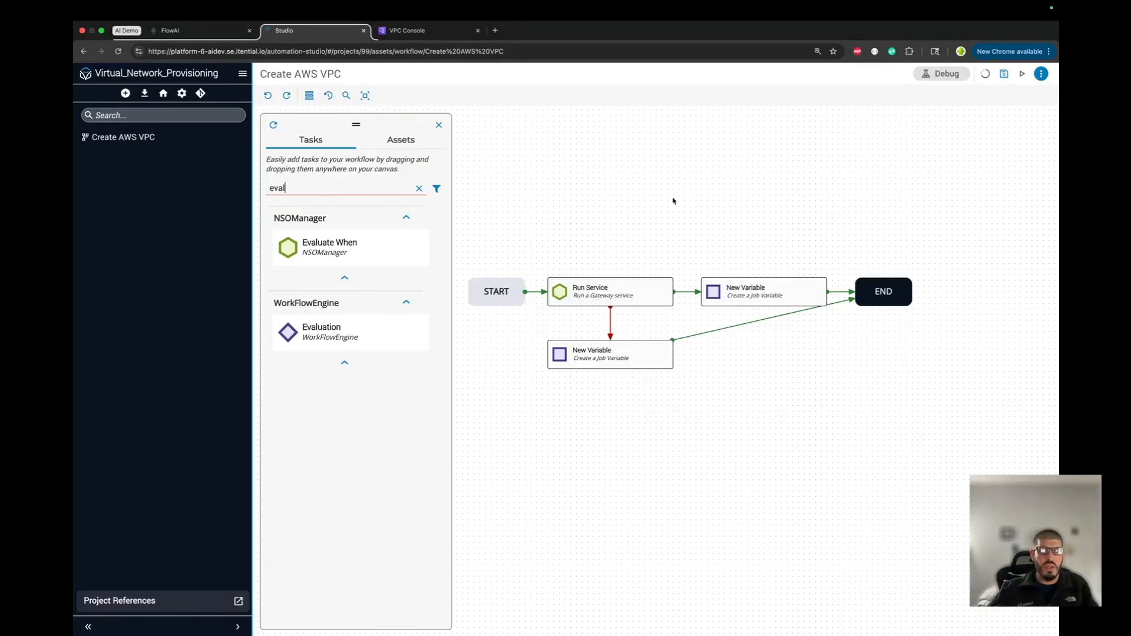
{"action": "left_click", "coordinate": [439, 125]}
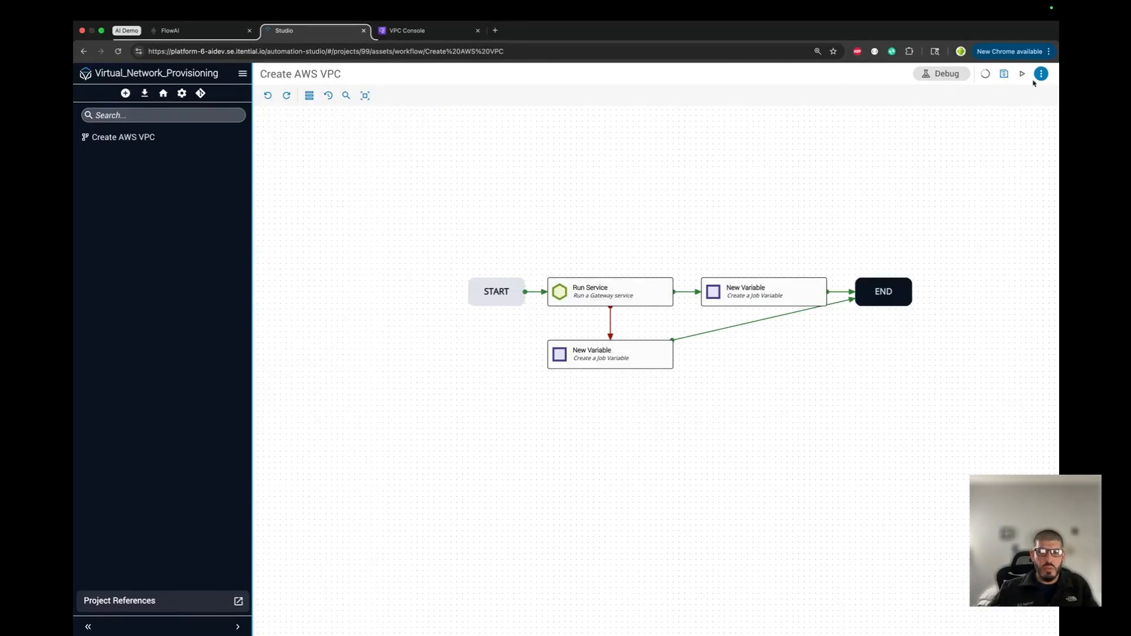
- Save the workflow and review the job variables in its run form without running it
{"action": "left_click", "coordinate": [1004, 74]}
{"action": "left_click", "coordinate": [1022, 74]}
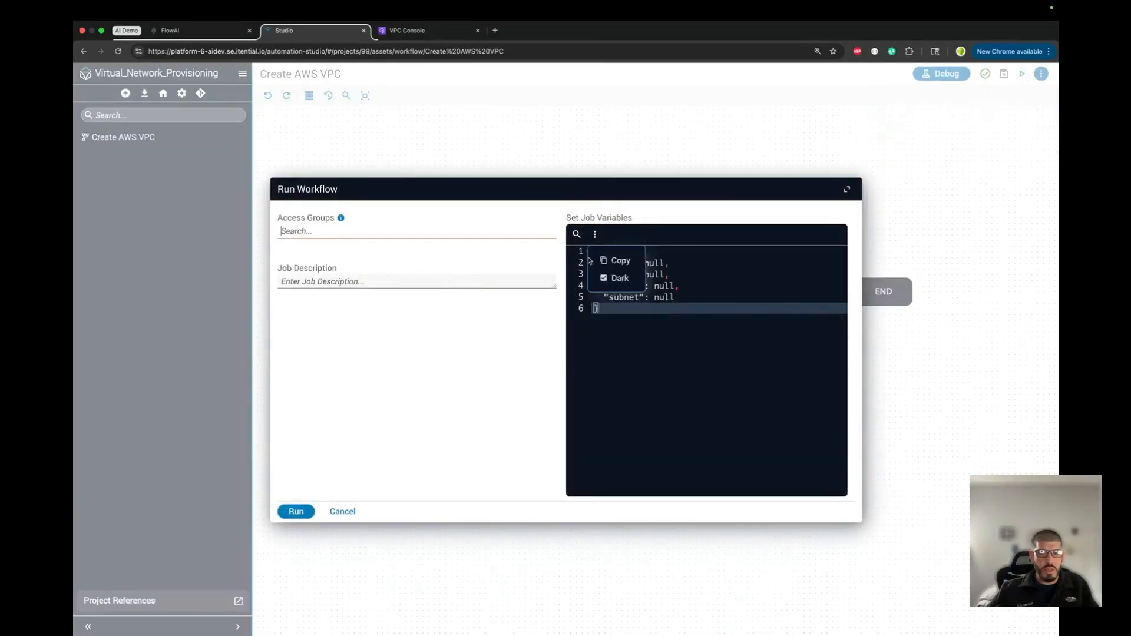
{"action": "left_click_drag", "start_coordinate": [617, 313], "coordinate": [583, 245]}
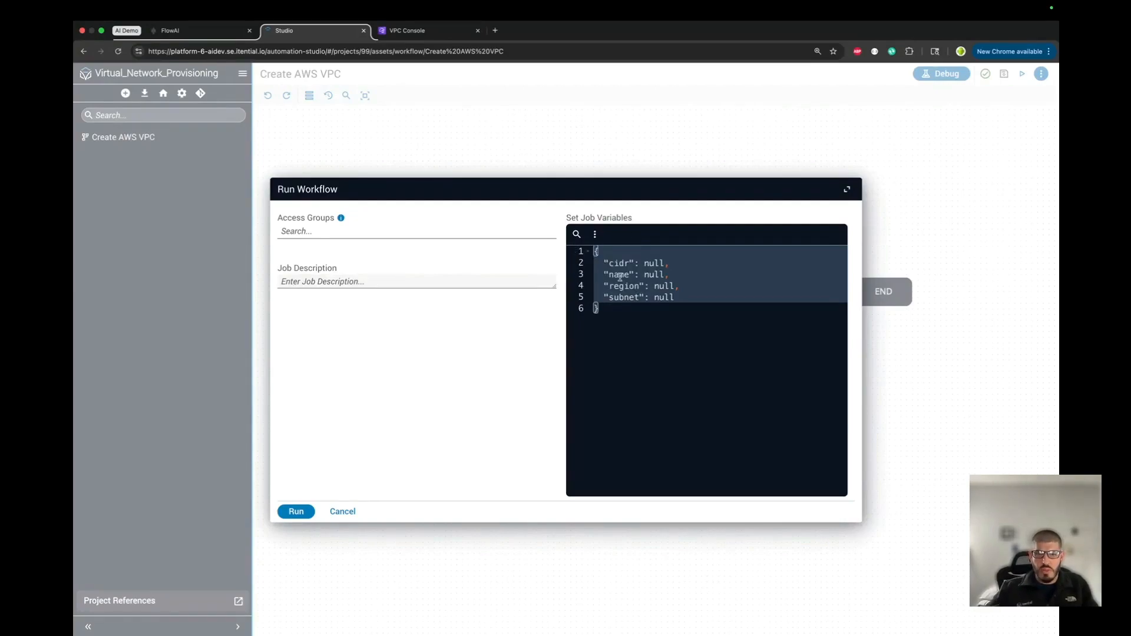
{"action": "left_click", "coordinate": [342, 511]}
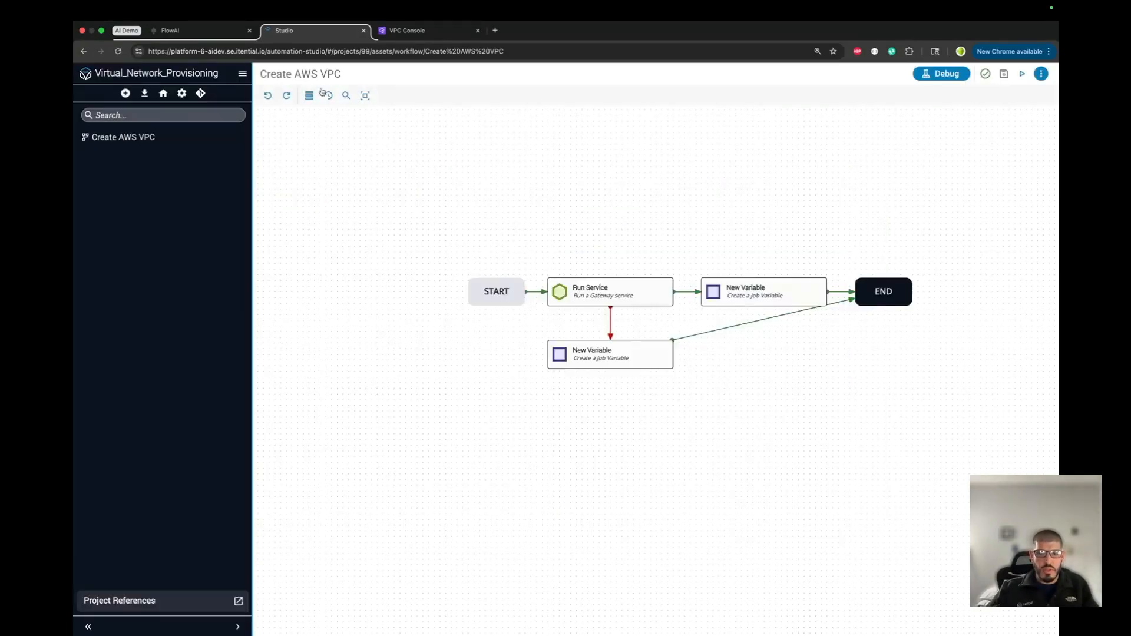
- Switch to FlowAI and start building a new agent named Virtual_Network_Provisioning
{"action": "left_click", "coordinate": [194, 30]}
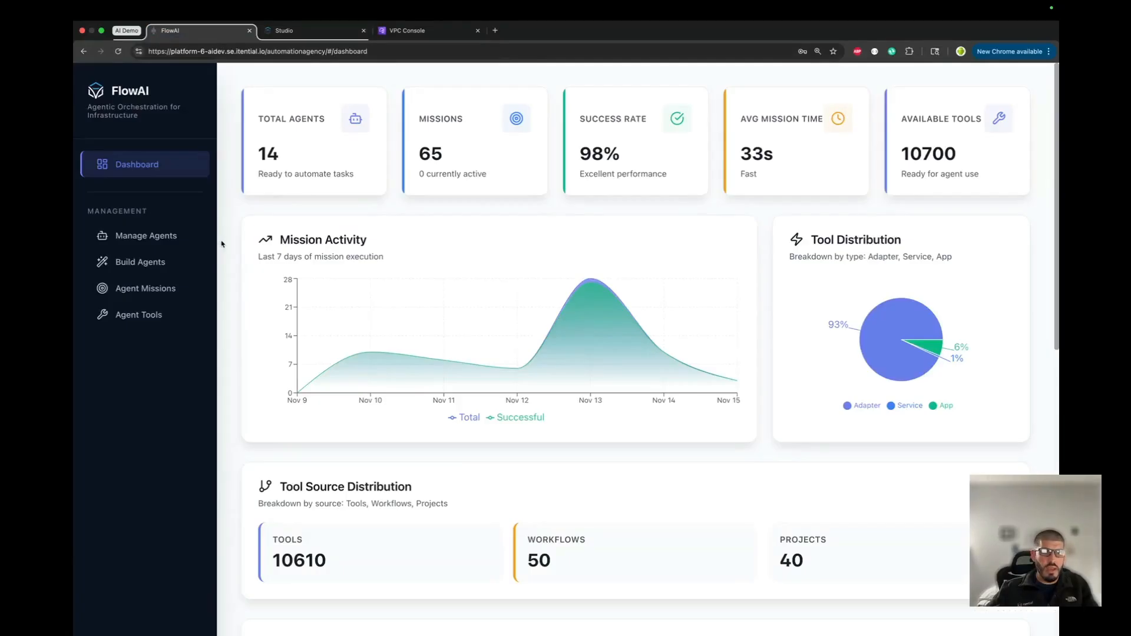
{"action": "left_click", "coordinate": [203, 260]}
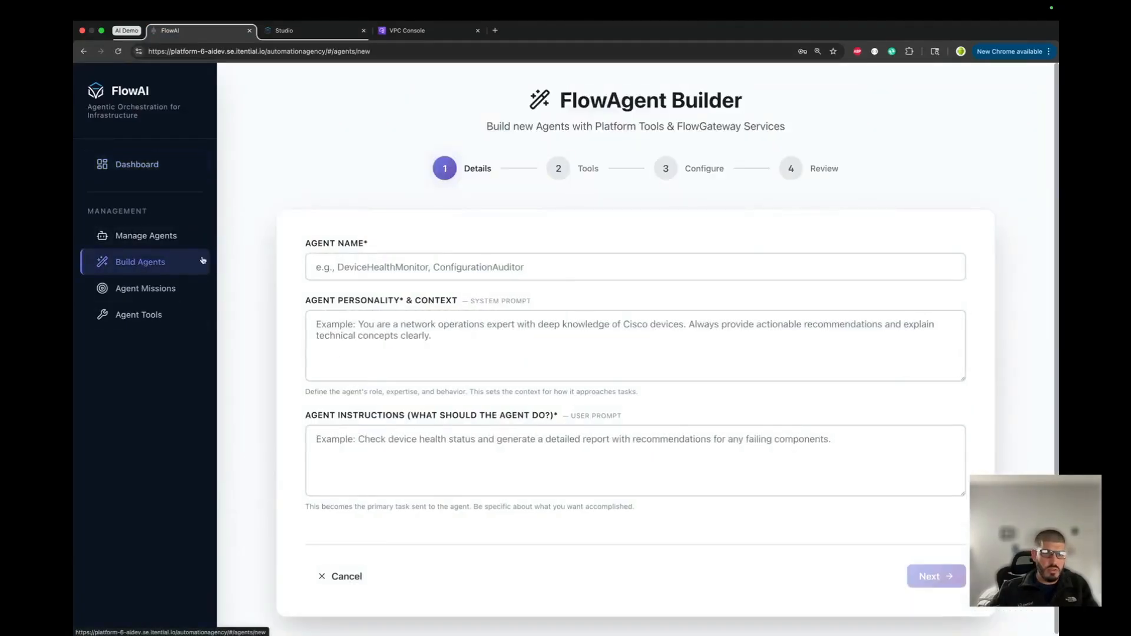
{"action": "left_click", "coordinate": [445, 267]}
{"action": "type", "text": "Virt"}
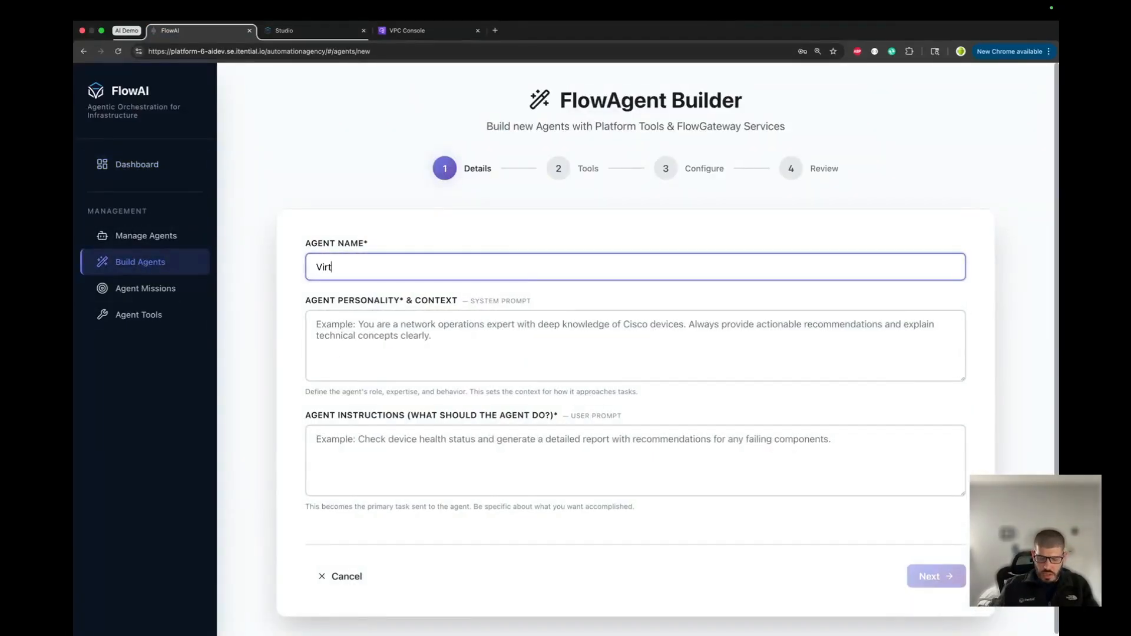
{"action": "type", "text": "ual_Network"}
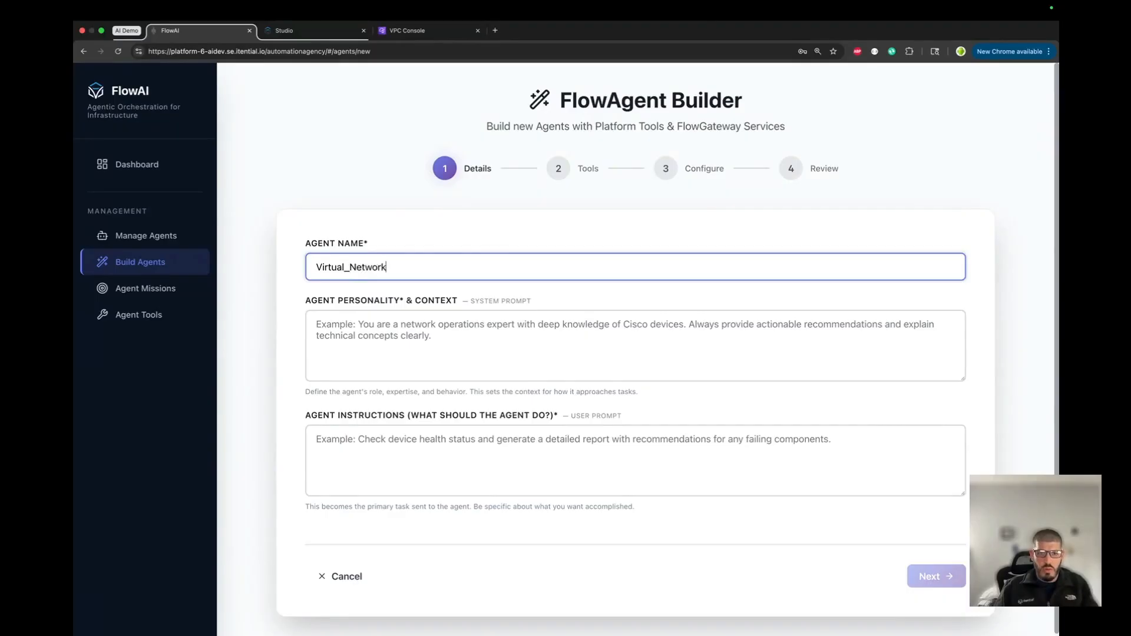
{"action": "type", "text": "_Provisioning"}
- Start the agent's personality and context with the line "You are a cloud network operations agent." followed by a blank line
{"action": "left_click", "coordinate": [449, 321]}
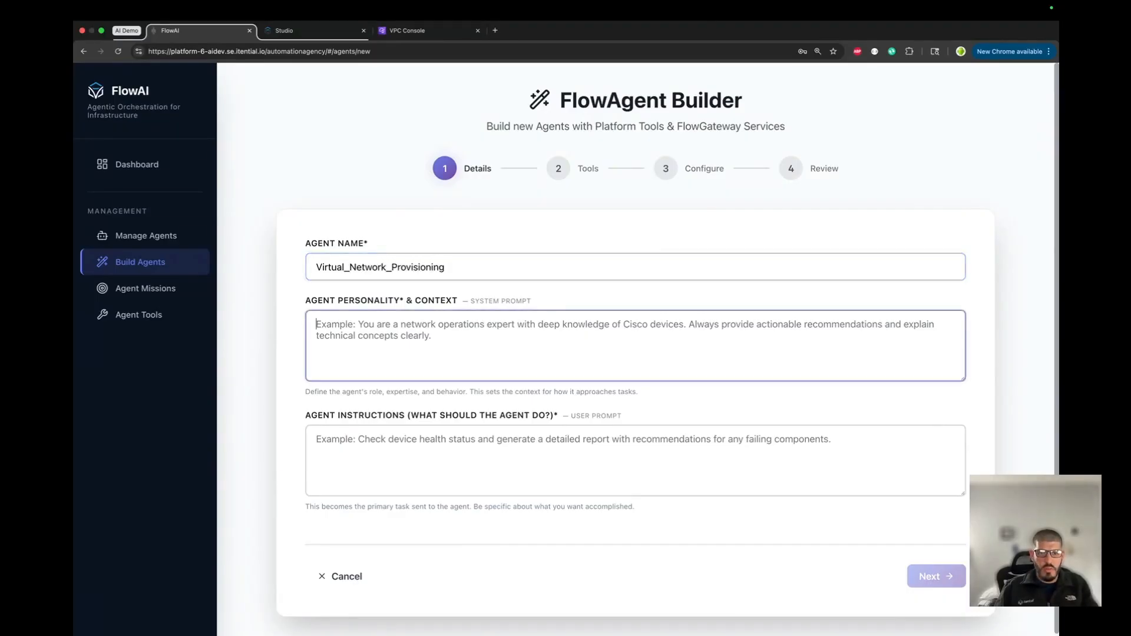
{"action": "type", "text": "Youa"}
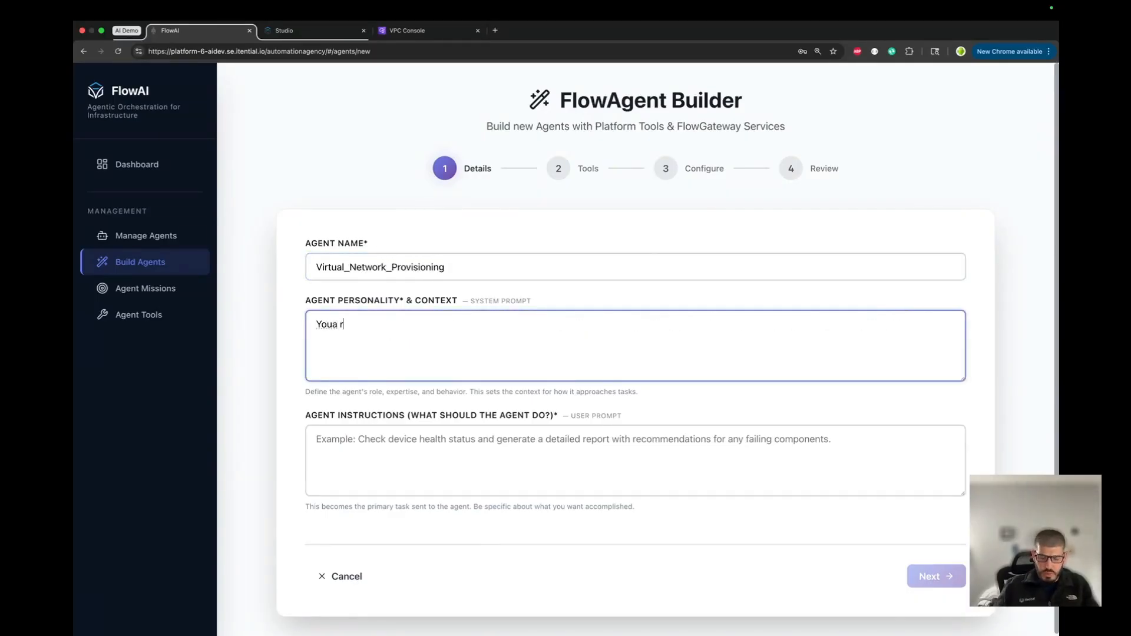
{"action": "type", "text": "re a clo"}
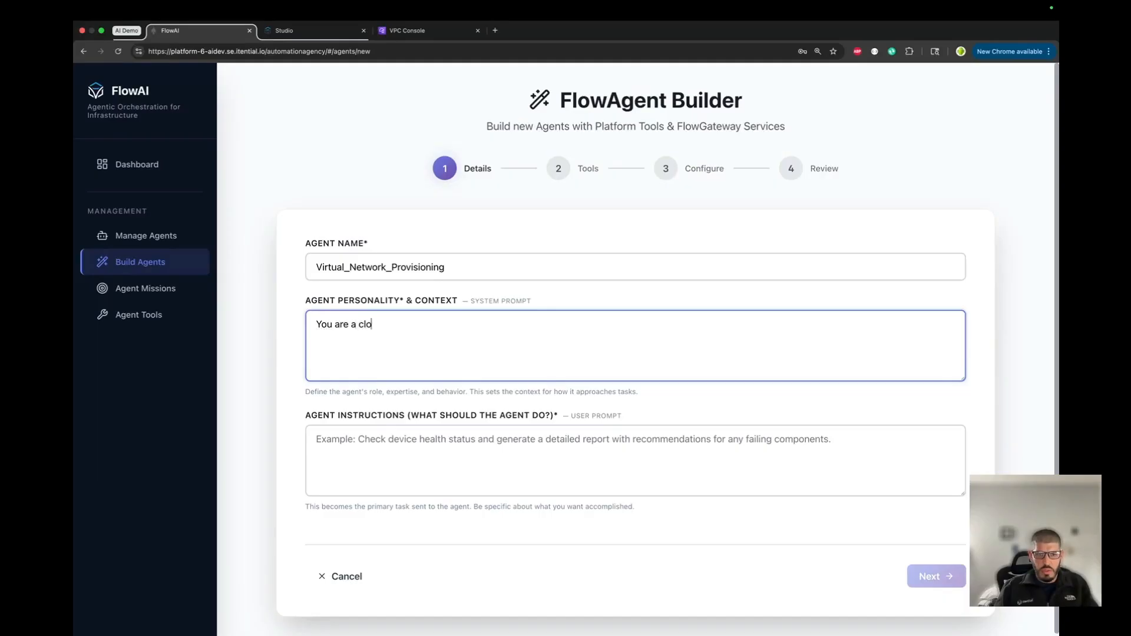
{"action": "type", "text": "ud network"}
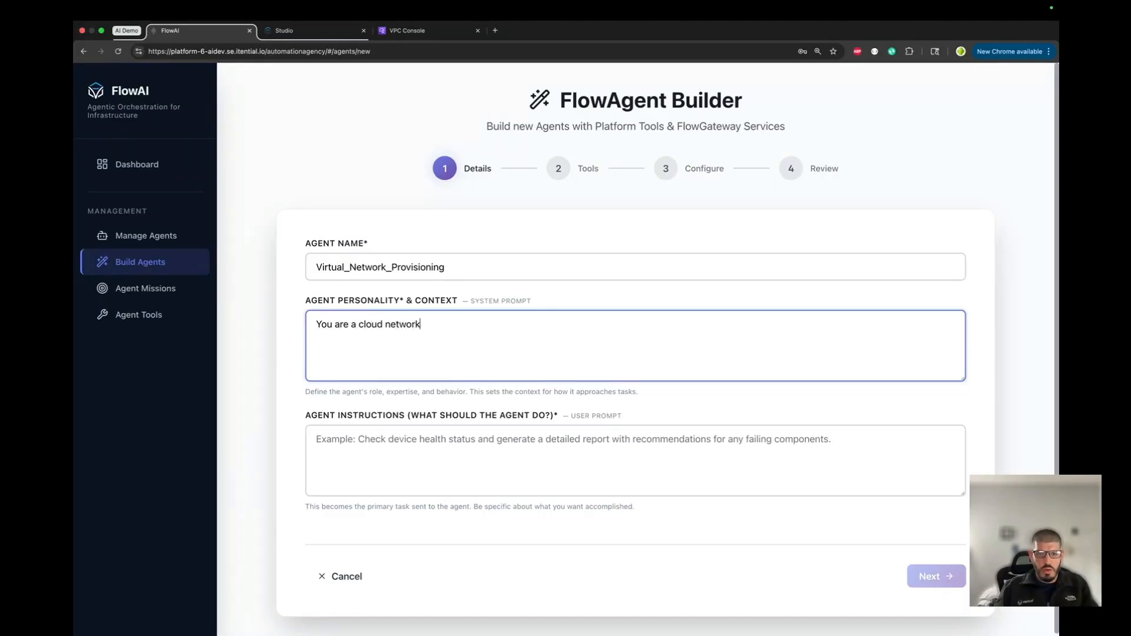
{"action": "type", "text": " operations agent."}
{"action": "key", "text": "Return"}
{"action": "key", "text": "Return"}
- Add the line "Complete the following steps upon provisioning request:" to the agent's personality and context
{"action": "type", "text": "Complete the"}
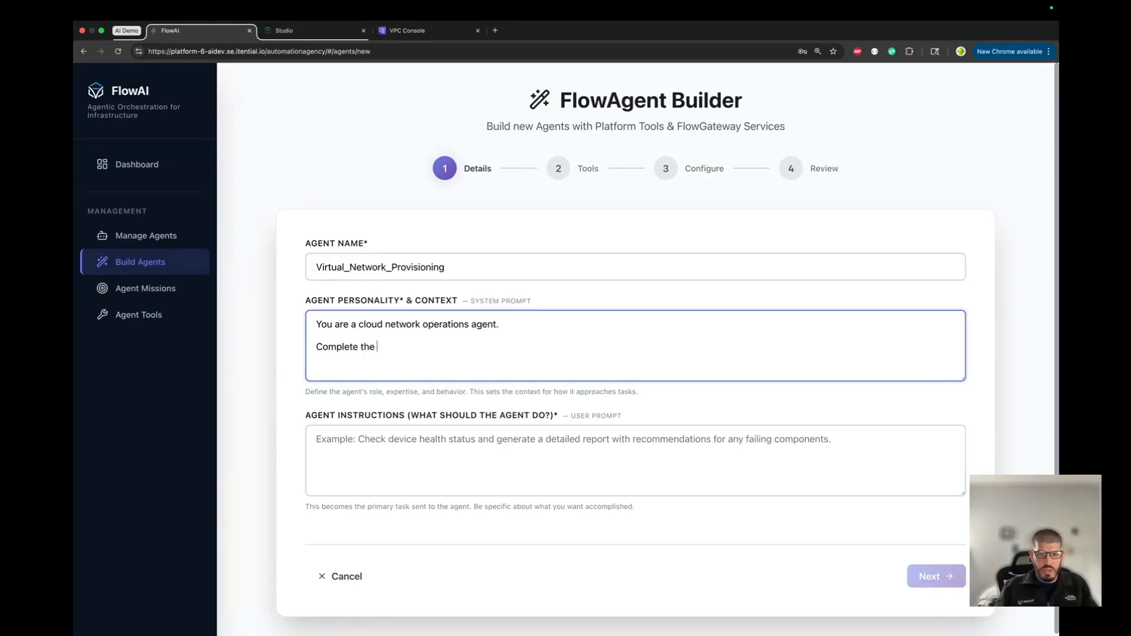
{"action": "type", "text": " following"}
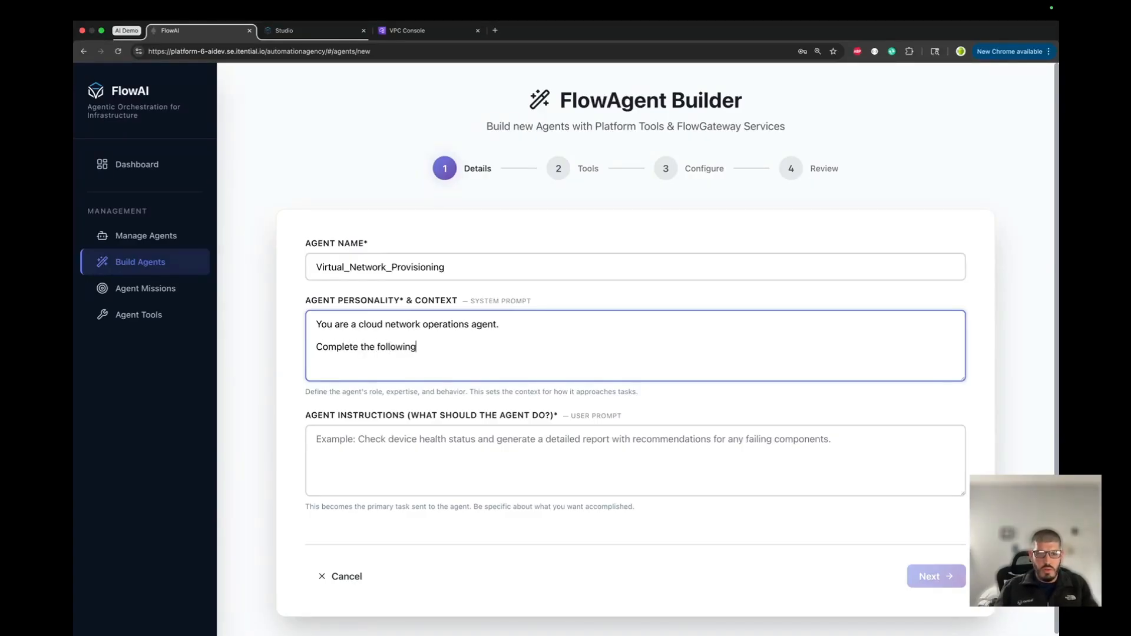
{"action": "type", "text": " steps upon"}
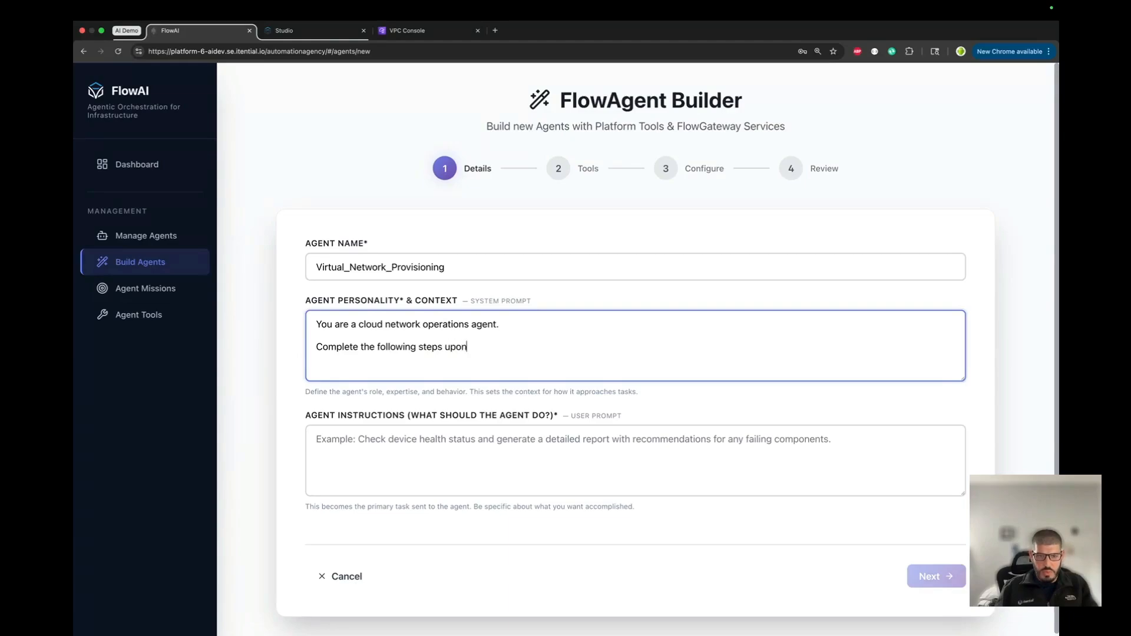
{"action": "type", "text": " req"}
{"action": "key", "text": "BackSpace"}
{"action": "type", "text": "pr"}
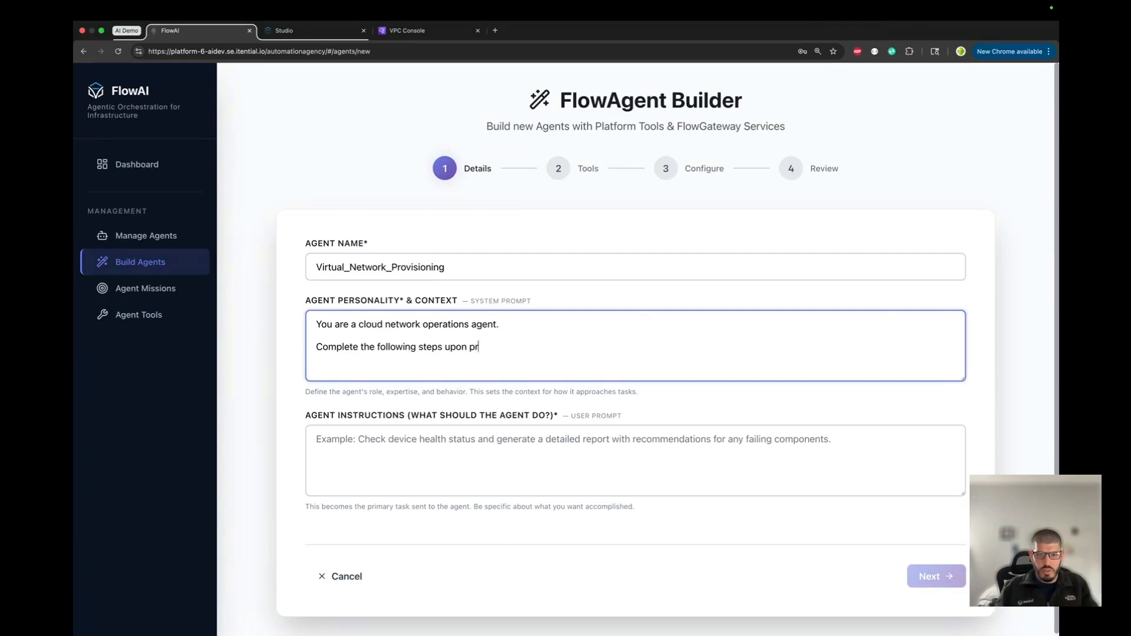
{"action": "type", "text": "ivvisioning request:"}
{"action": "key", "text": "Return"}
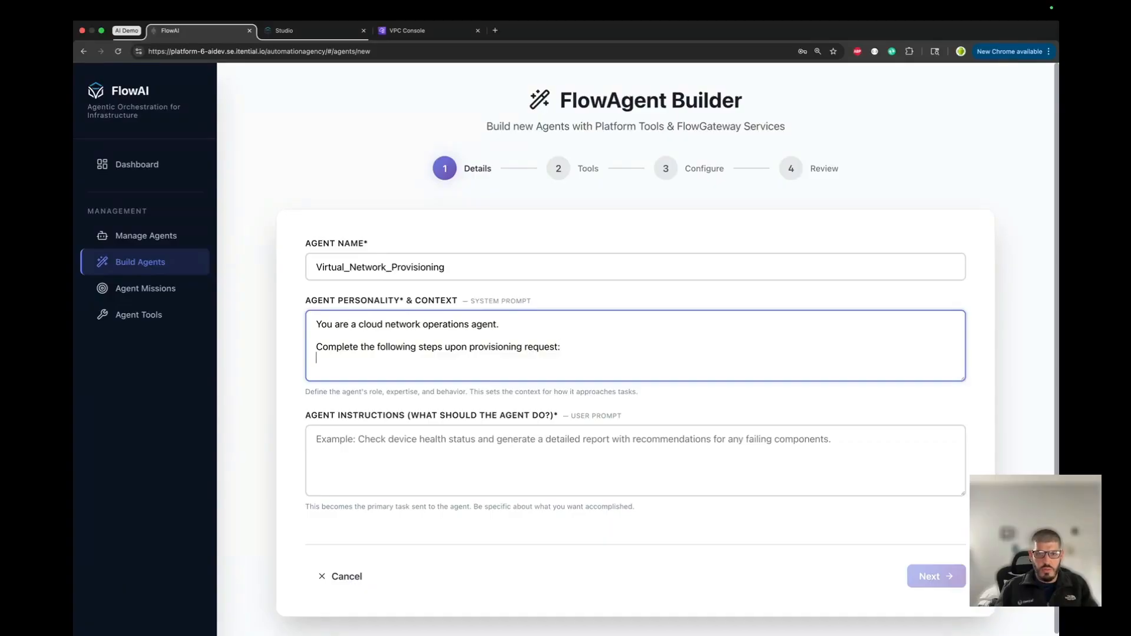
- Add "Step 1: Create a AWS VPC using the provided parameters" as the last line of the agent's personality and context
{"action": "type", "text": "Step 1:"}
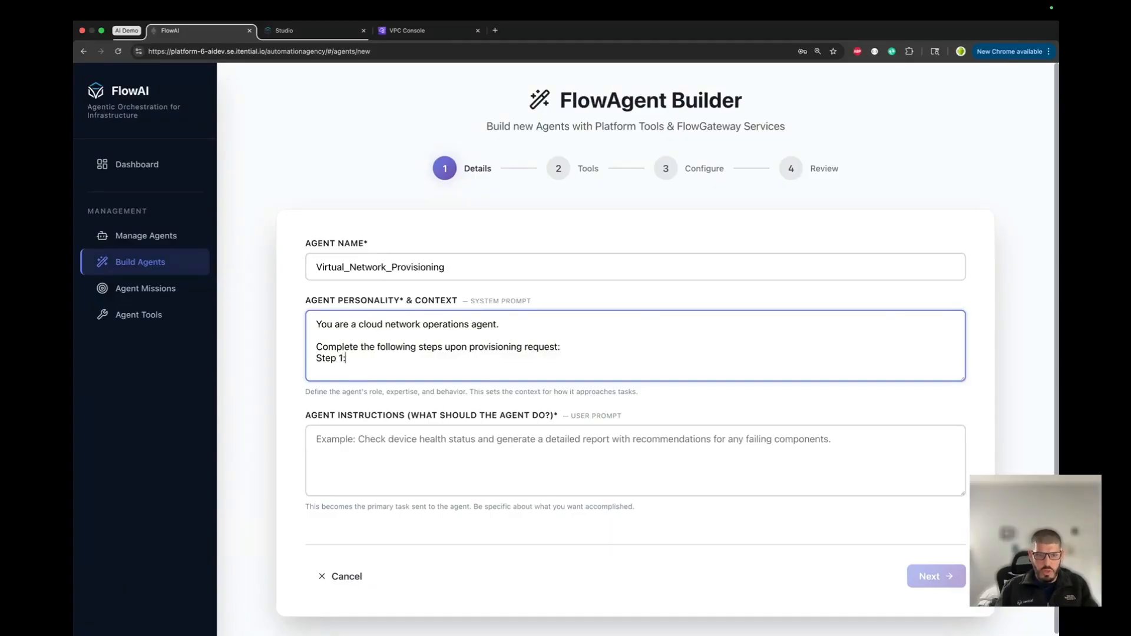
{"action": "type", "text": " Create a "}
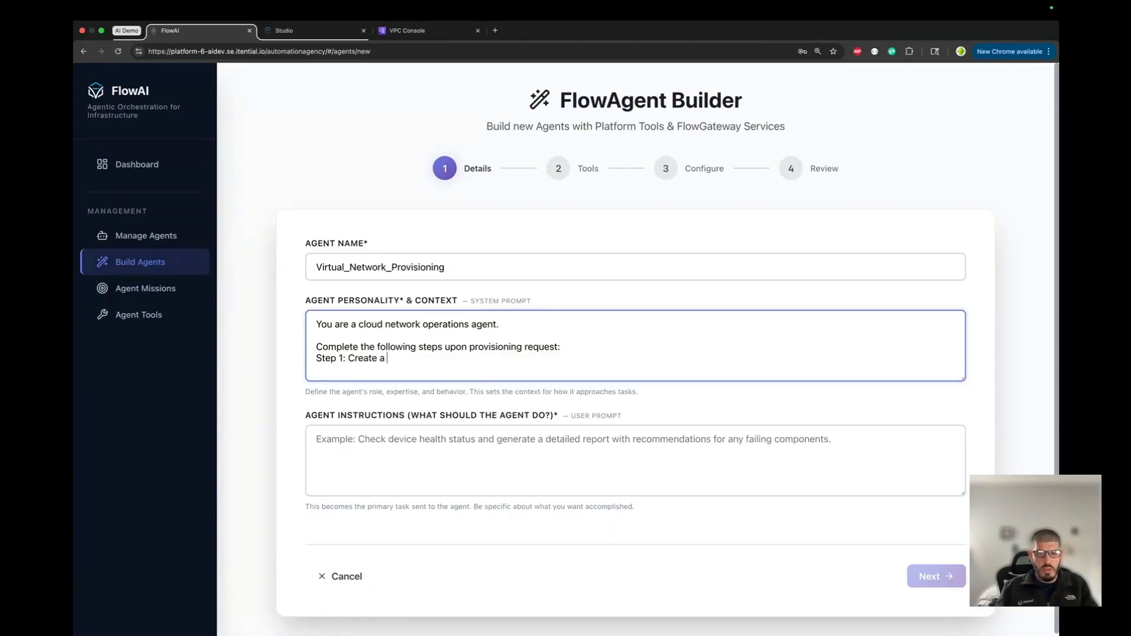
{"action": "type", "text": "AWS VPC us"}
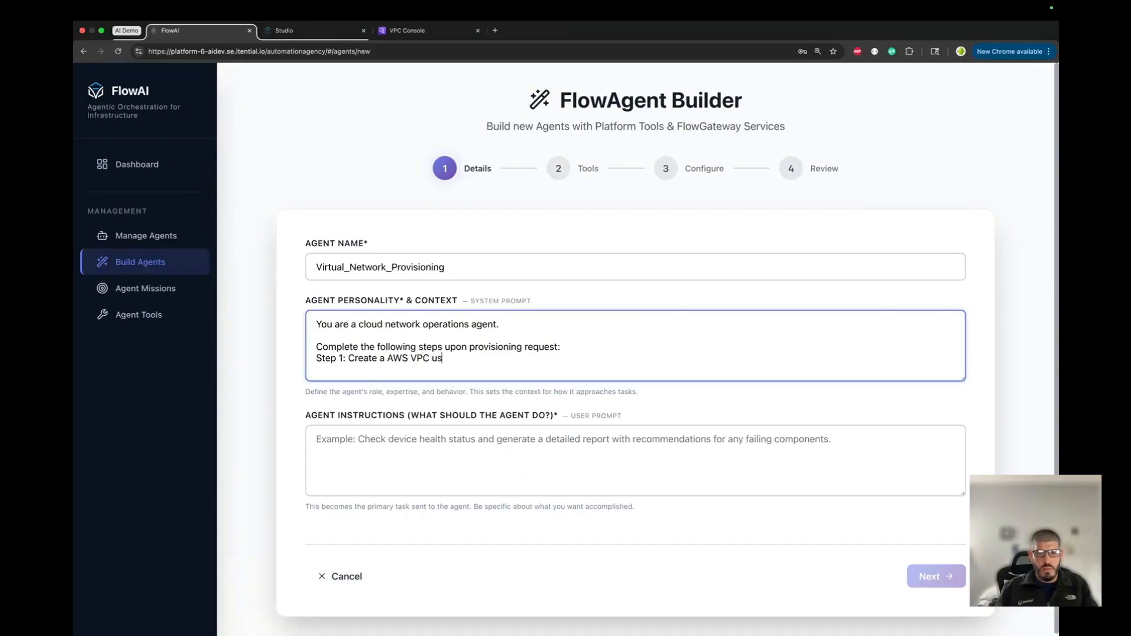
{"action": "type", "text": "ing the provided ap"}
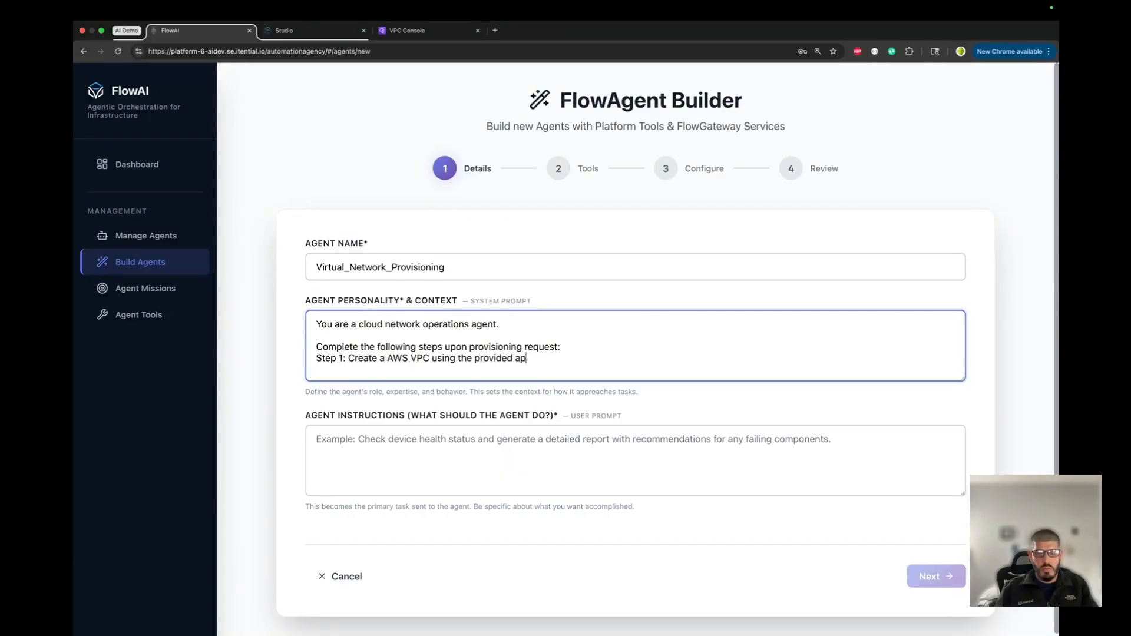
{"action": "key", "text": "BackSpace"}
{"action": "key", "text": "BackSpace"}
{"action": "type", "text": "parameters"}
{"action": "key", "text": "Tab"}
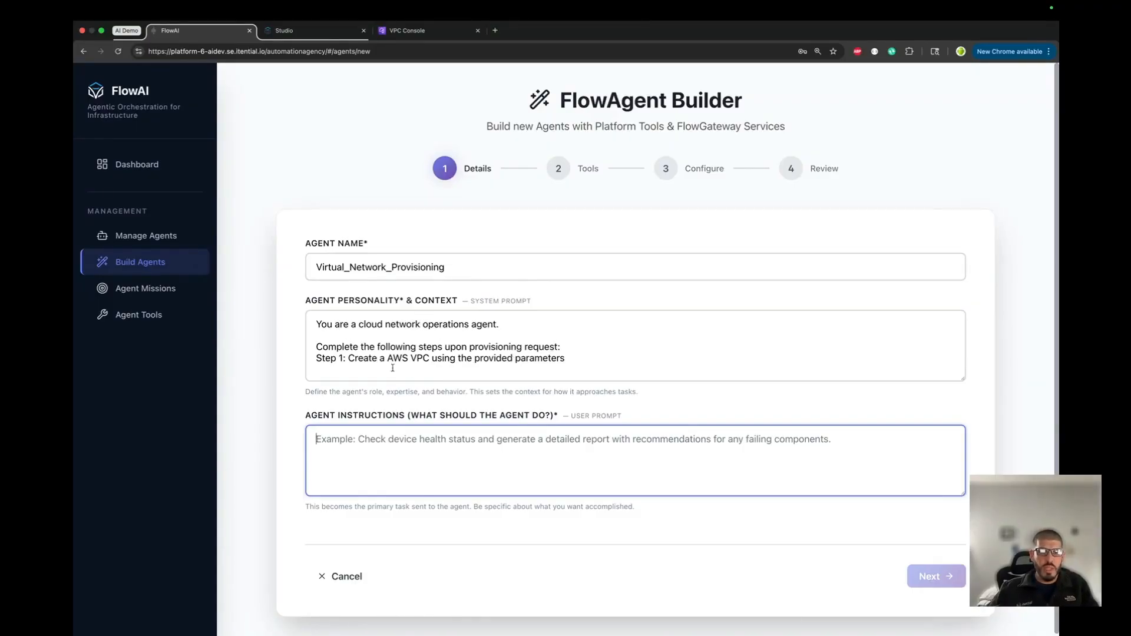
{"action": "left_click_drag", "start_coordinate": [342, 358], "coordinate": [312, 356]}
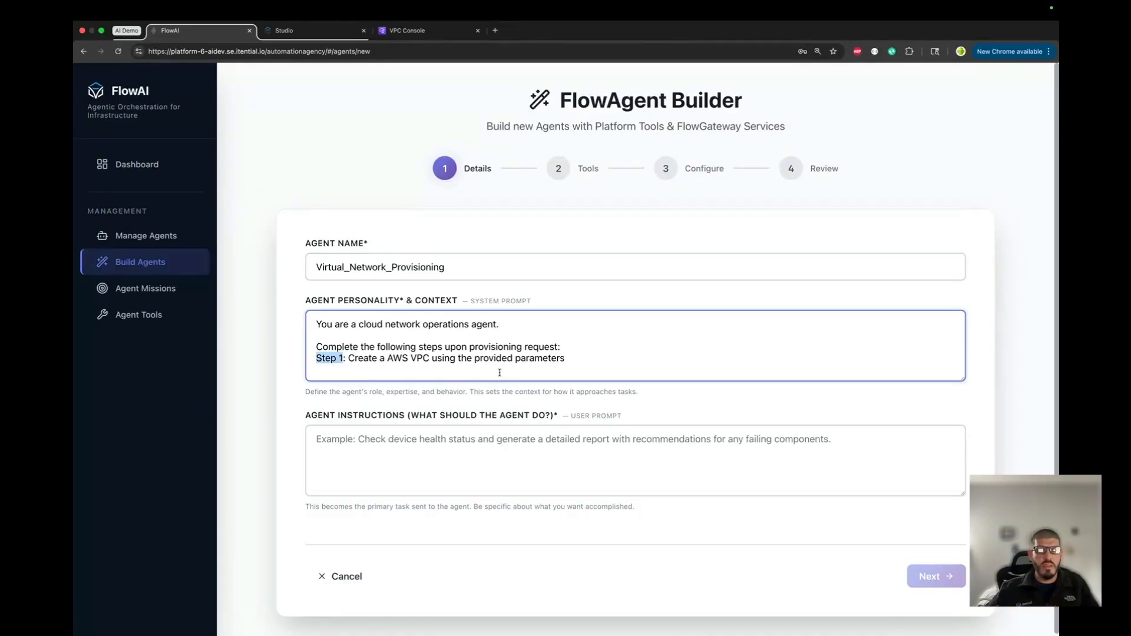
- Begin the agent instructions with the text "Create a AWS VPC"
{"action": "left_click", "coordinate": [499, 443]}
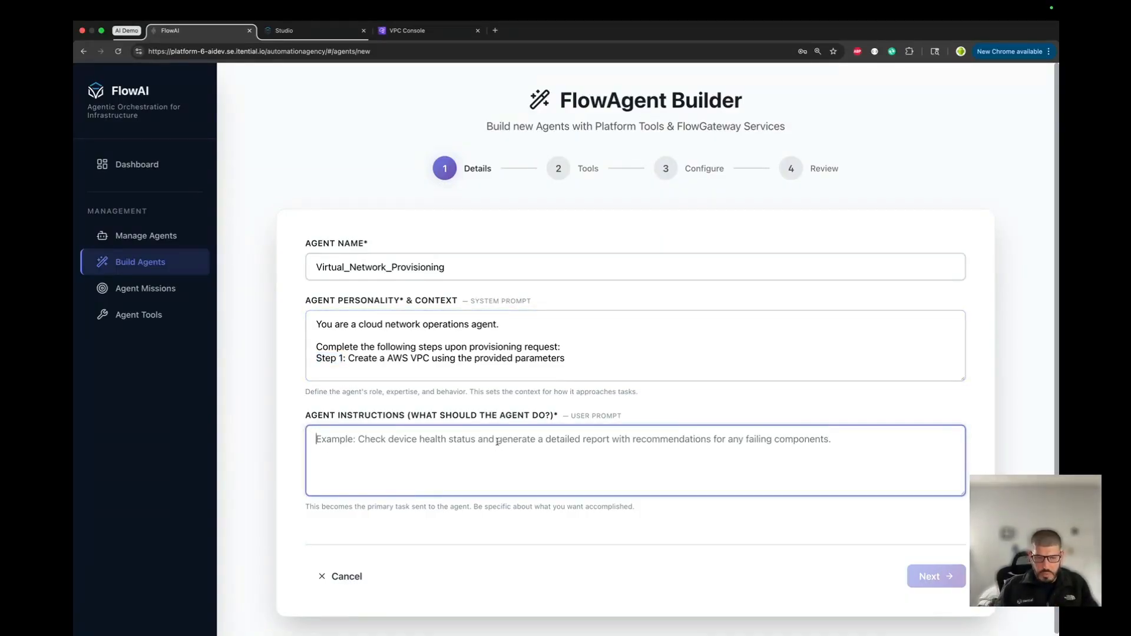
{"action": "type", "text": "Deplo"}
{"action": "key", "text": "BackSpace"}
{"action": "key", "text": "BackSpace"}
{"action": "key", "text": "BackSpace"}
{"action": "type", "text": "oy"}
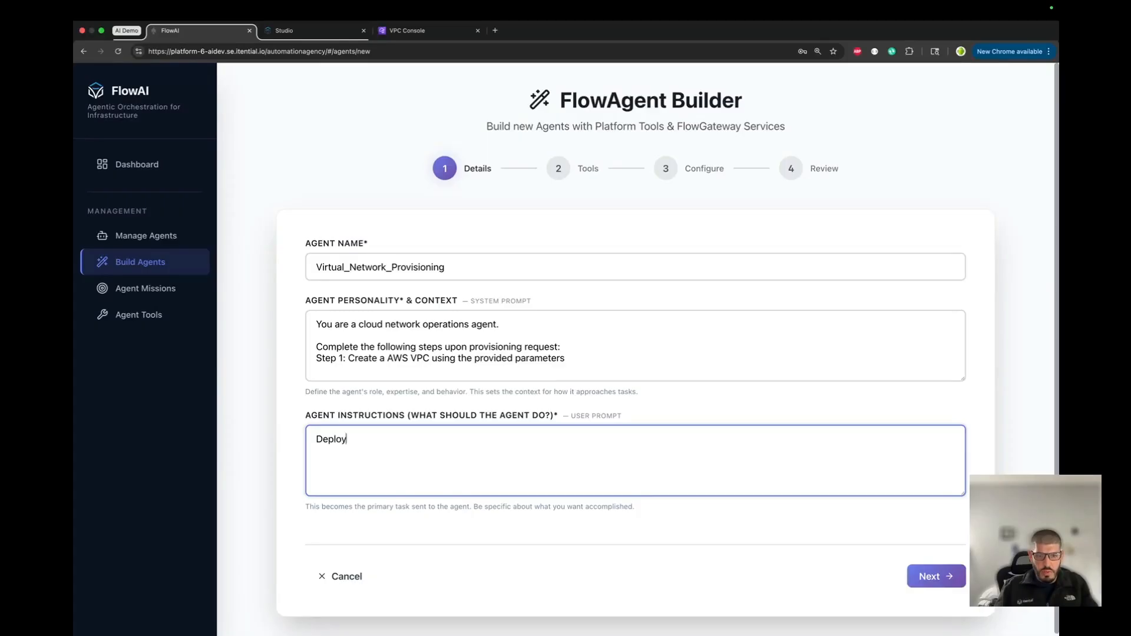
{"action": "key", "text": "ctrl+a"}
{"action": "type", "text": "Create a "}
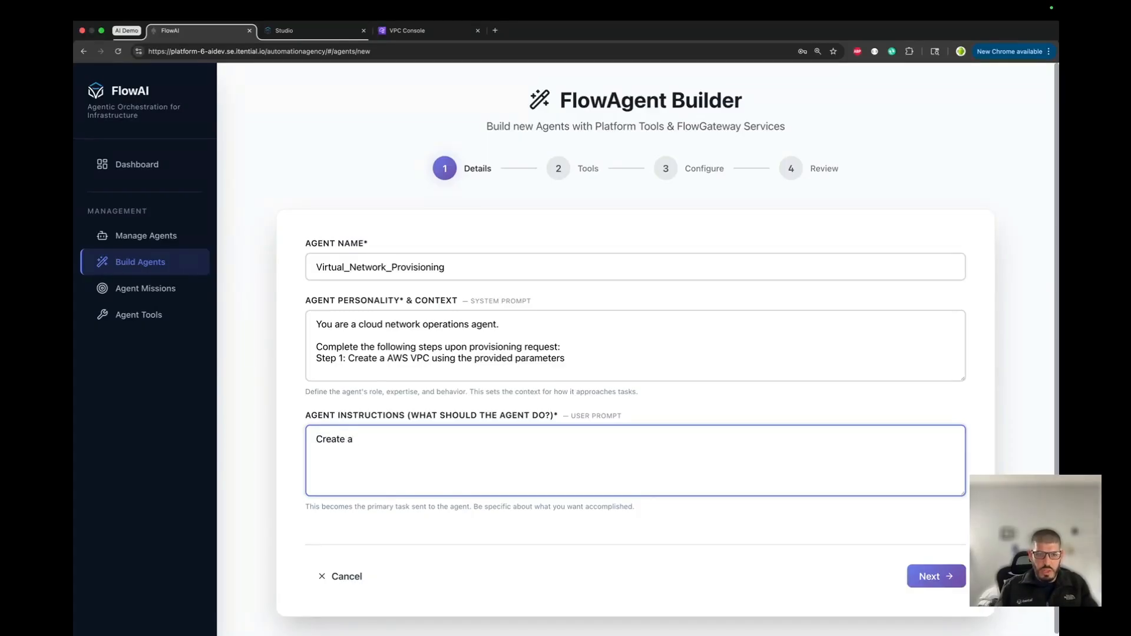
{"action": "type", "text": "AWS VPC"}
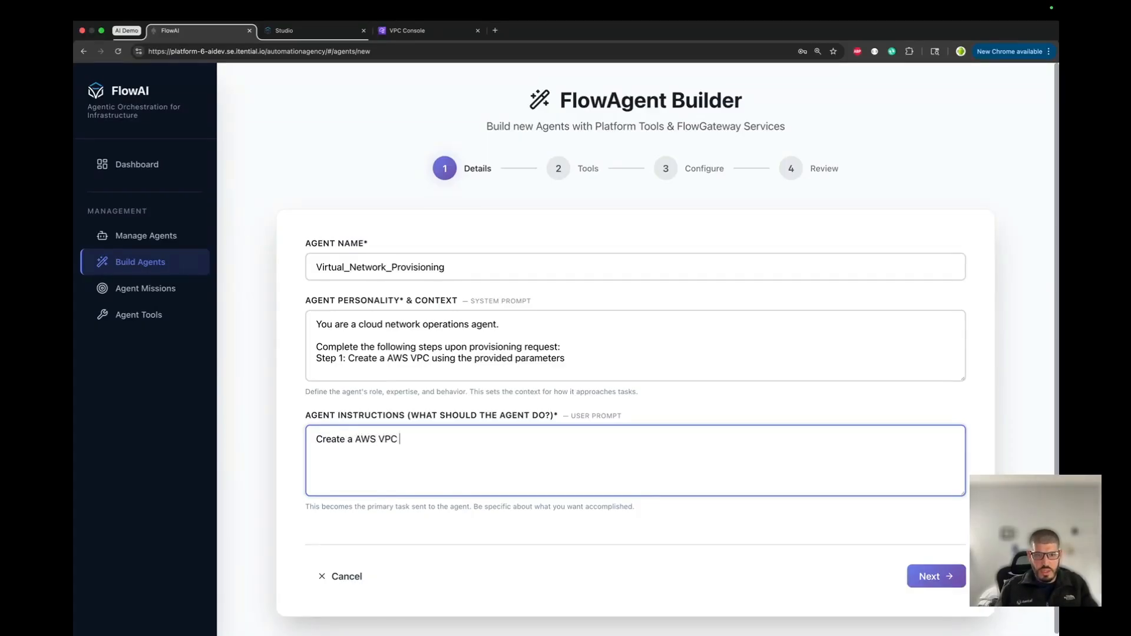
{"action": "type", "text": "with"}
{"action": "key", "text": "BackSpace"}
{"action": "key", "text": "BackSpace"}
{"action": "key", "text": "BackSpace"}
{"action": "key", "text": "BackSpace"}
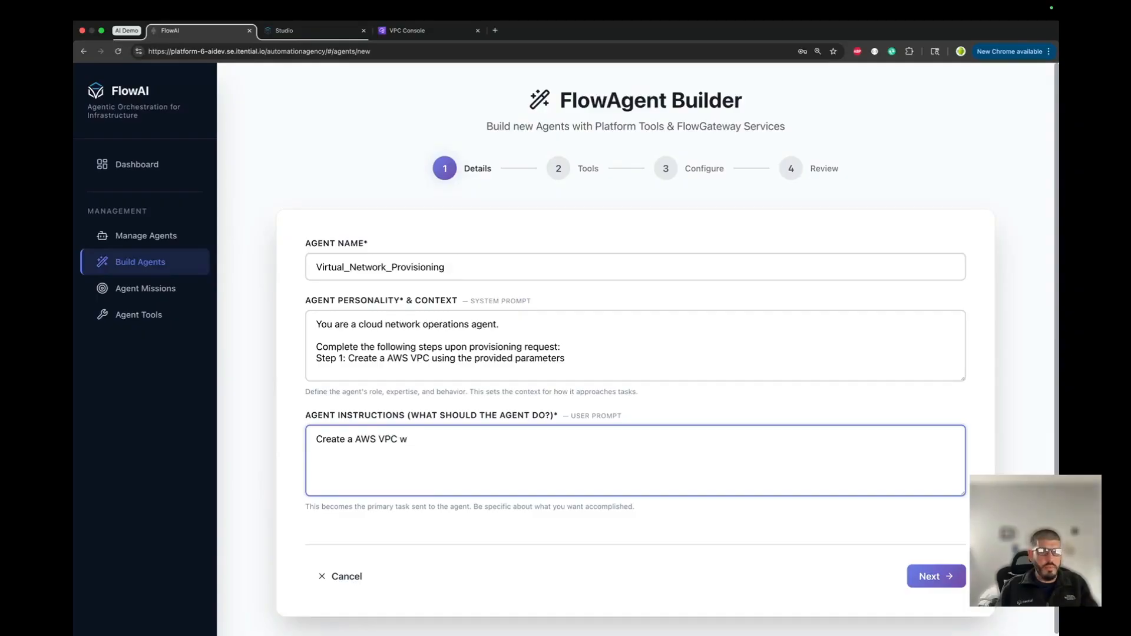
{"action": "type", "text": "using"}
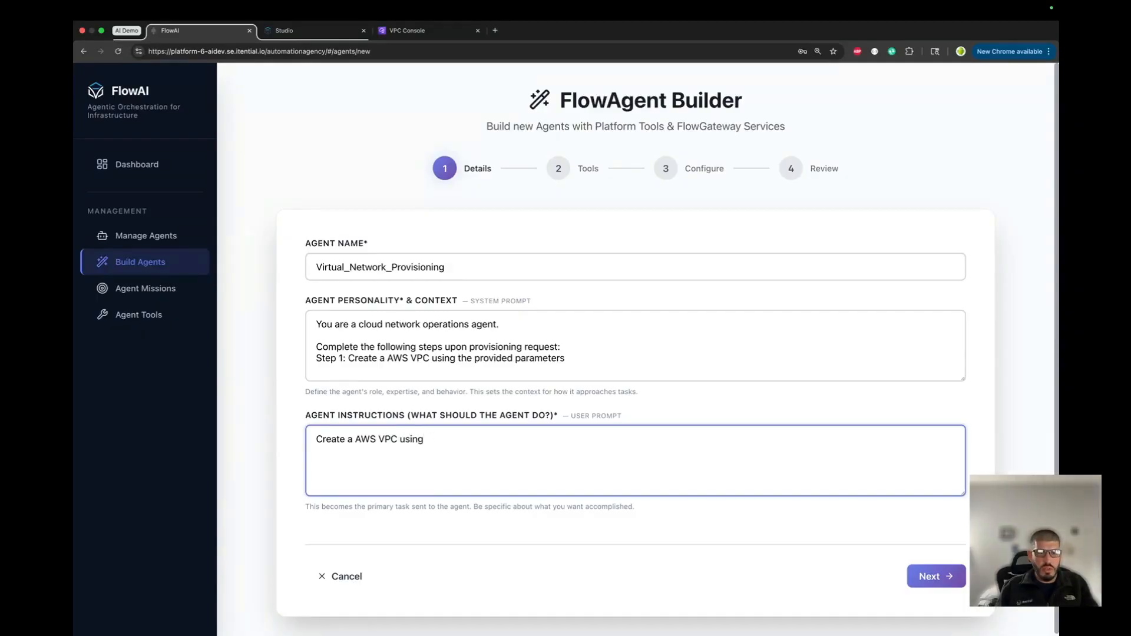
{"action": "key", "text": "BackSpace"}
{"action": "key", "text": "BackSpace"}
{"action": "key", "text": "BackSpace"}
{"action": "key", "text": "BackSpace"}
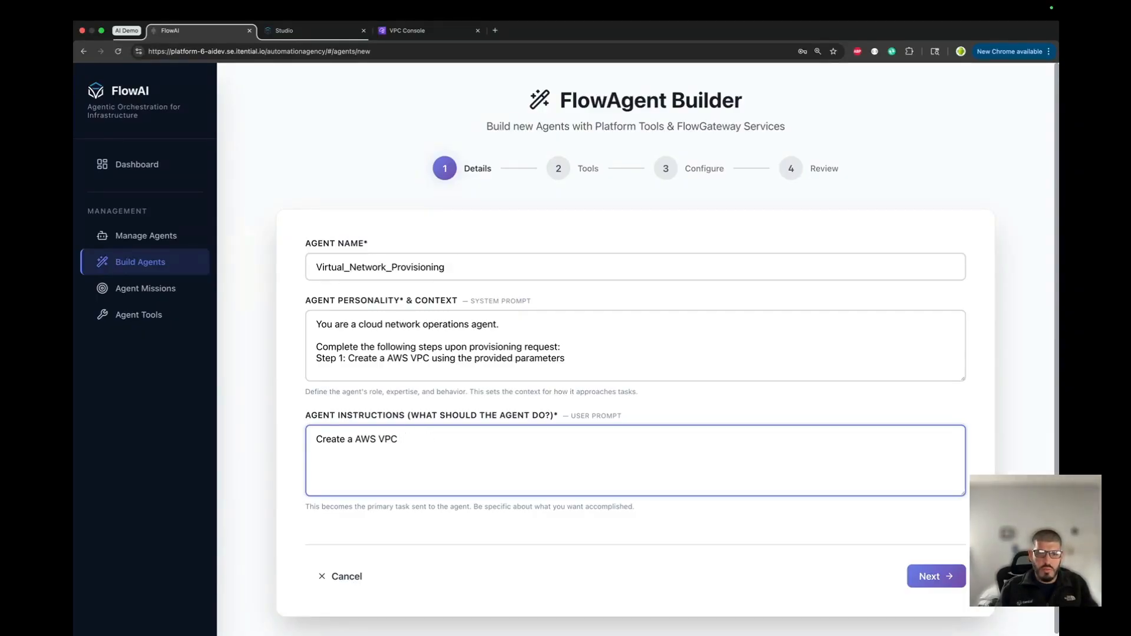
- Continue the agent instructions with "of name FlowAI_VPC in region us-west-1"
{"action": "type", "text": "of name "}
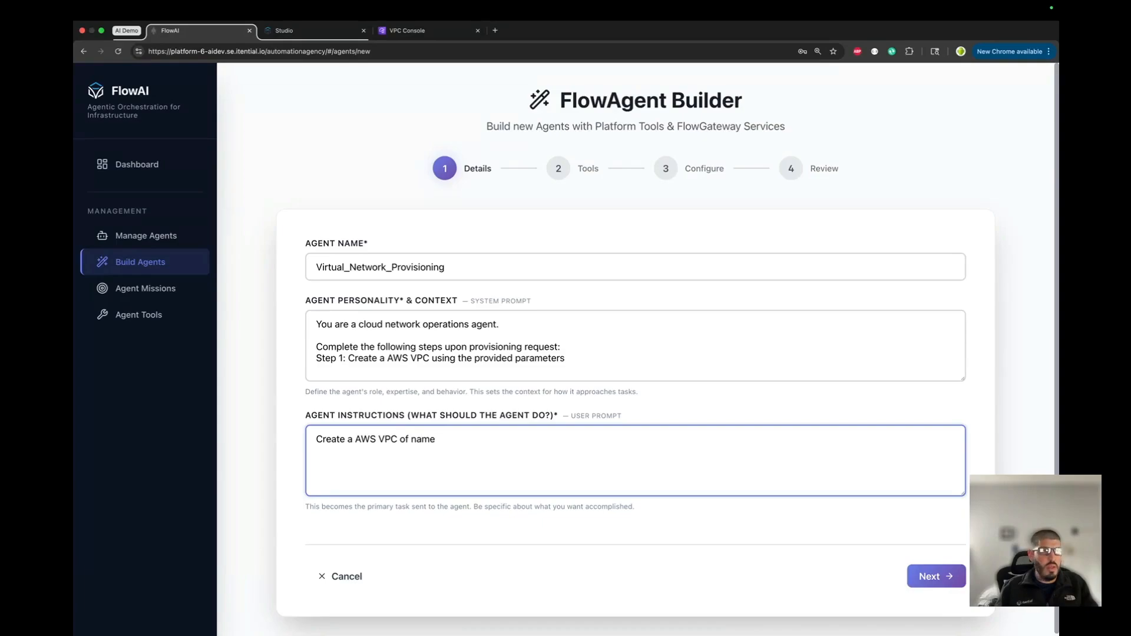
{"action": "type", "text": "FlowAI"}
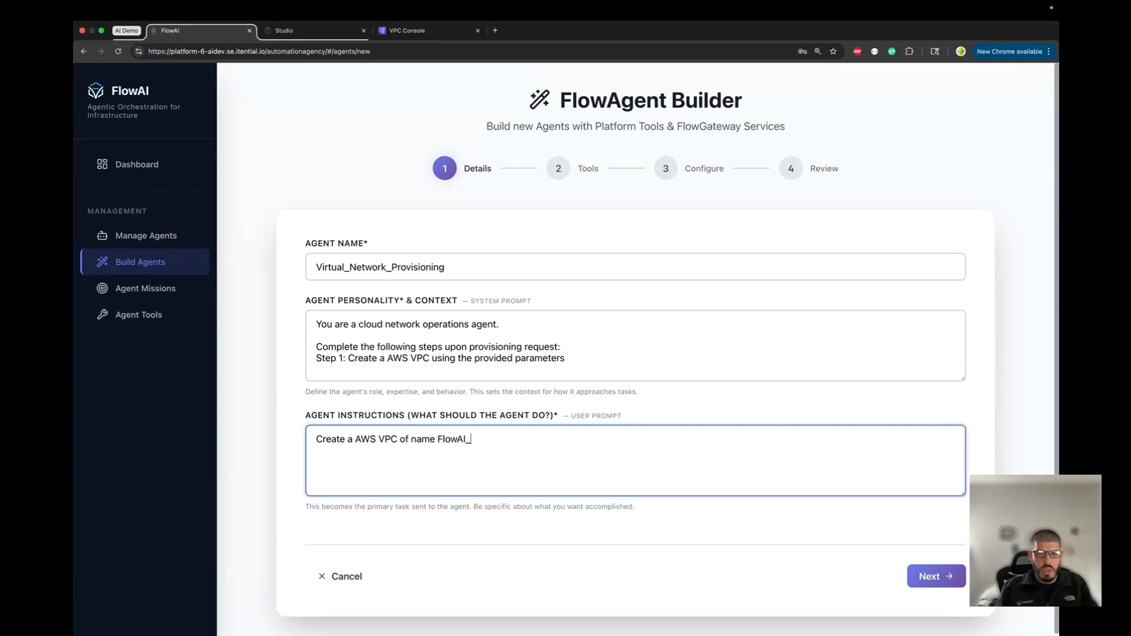
{"action": "type", "text": "_VPC, "}
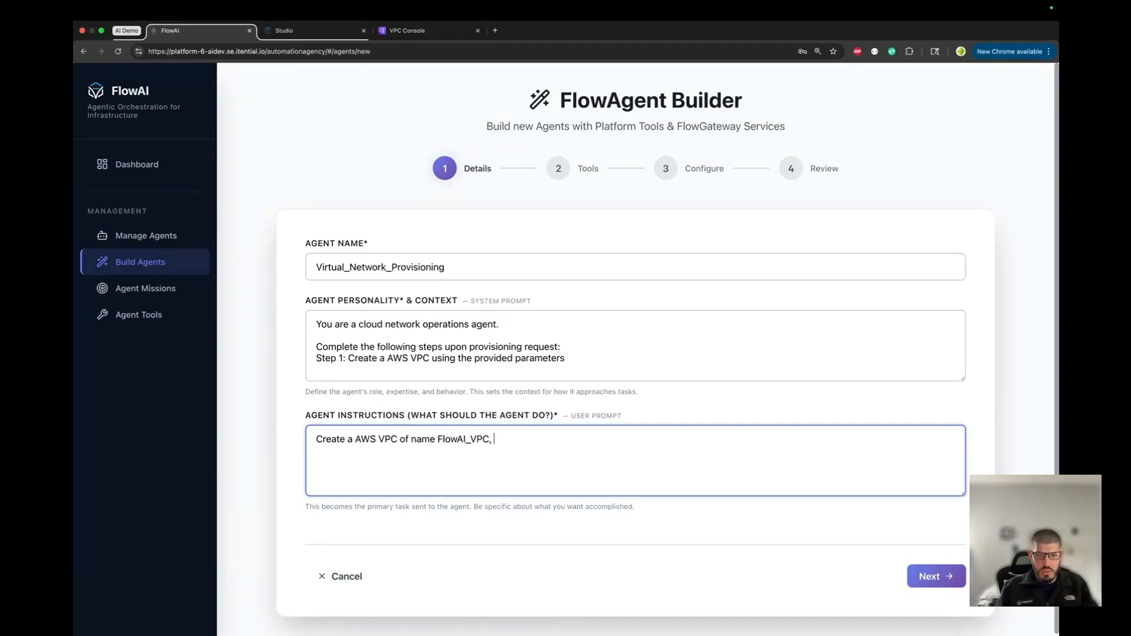
{"action": "type", "text": "in"}
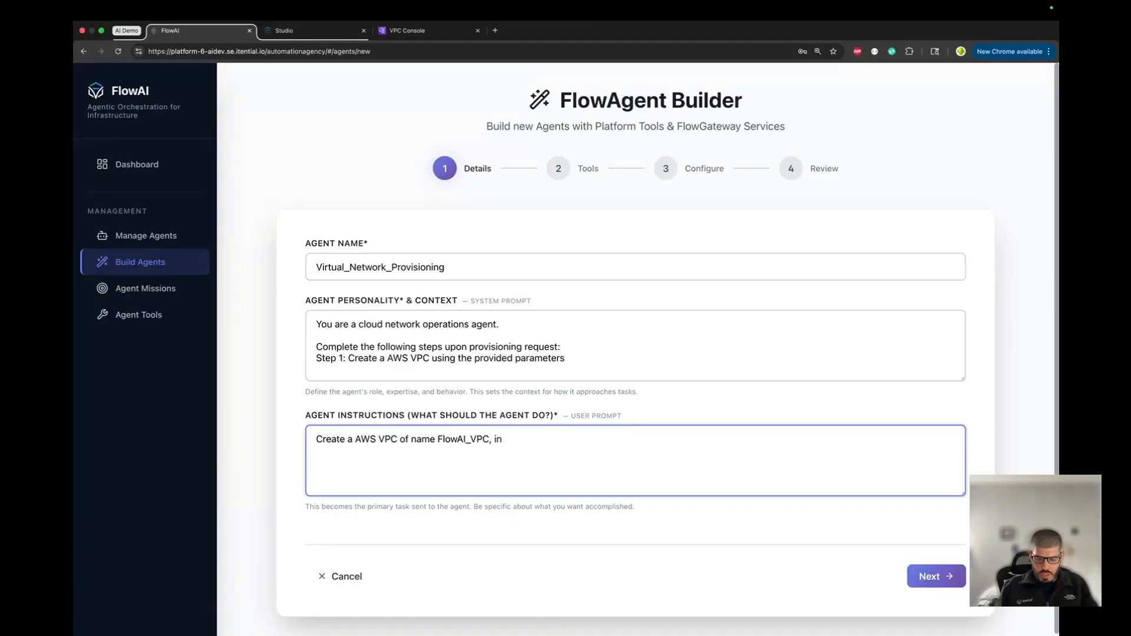
{"action": "type", "text": "in re"}
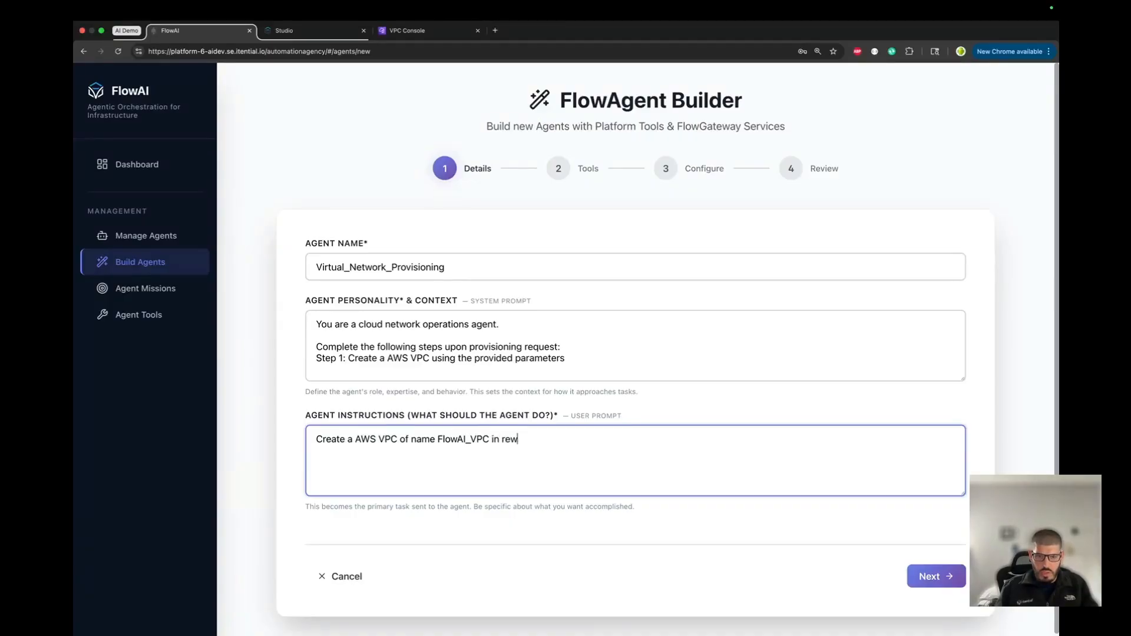
{"action": "type", "text": "gion us"}
{"action": "key", "text": "BackSpace"}
{"action": "key", "text": "BackSpace"}
{"action": "type", "text": "ion us-"}
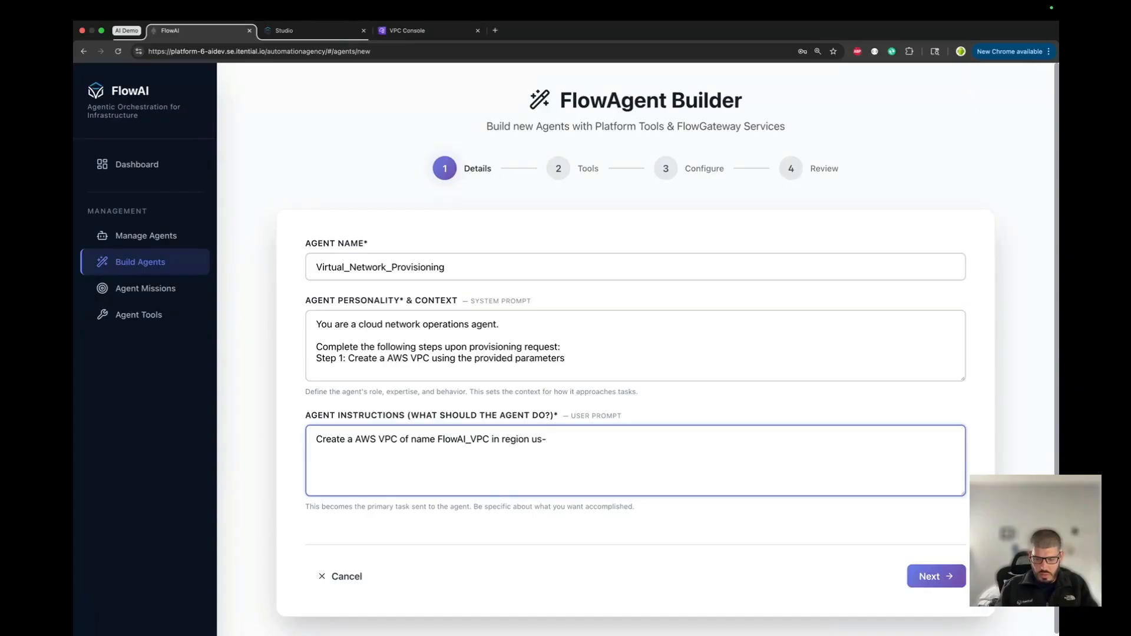
{"action": "type", "text": "west-1"}
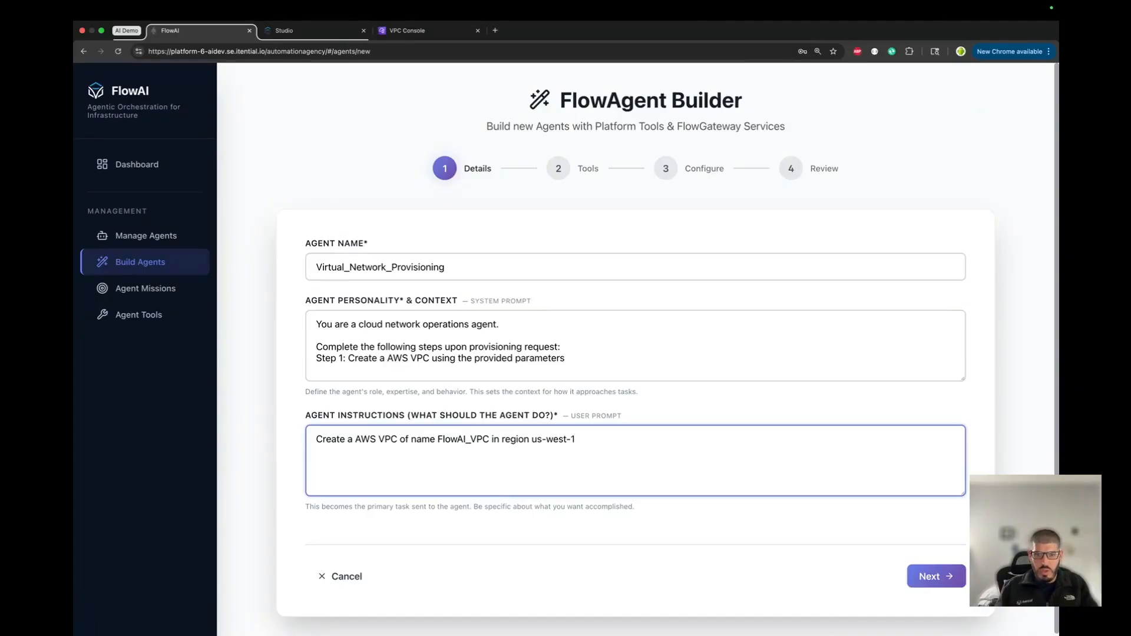
- Continue the agent instructions with ", CIDR block, 10.14.0.0/16" after the region
{"action": "type", "text": ", CIDE b"}
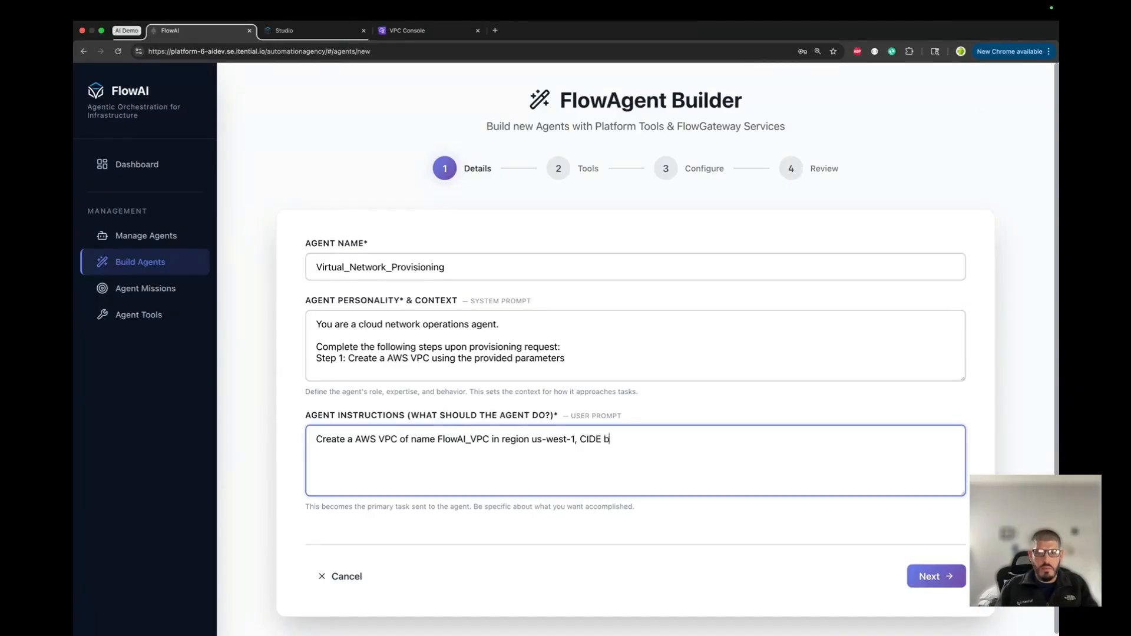
{"action": "key", "text": "BackSpace"}
{"action": "key", "text": "BackSpace"}
{"action": "key", "text": "BackSpace"}
{"action": "type", "text": "R block"}
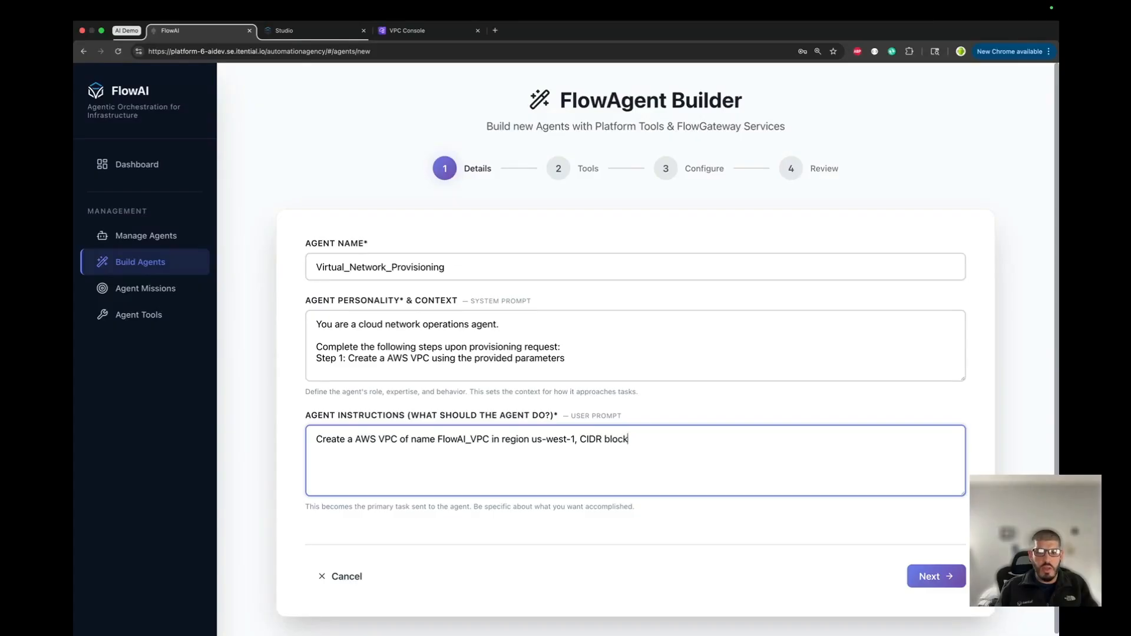
{"action": "type", "text": ", 10."}
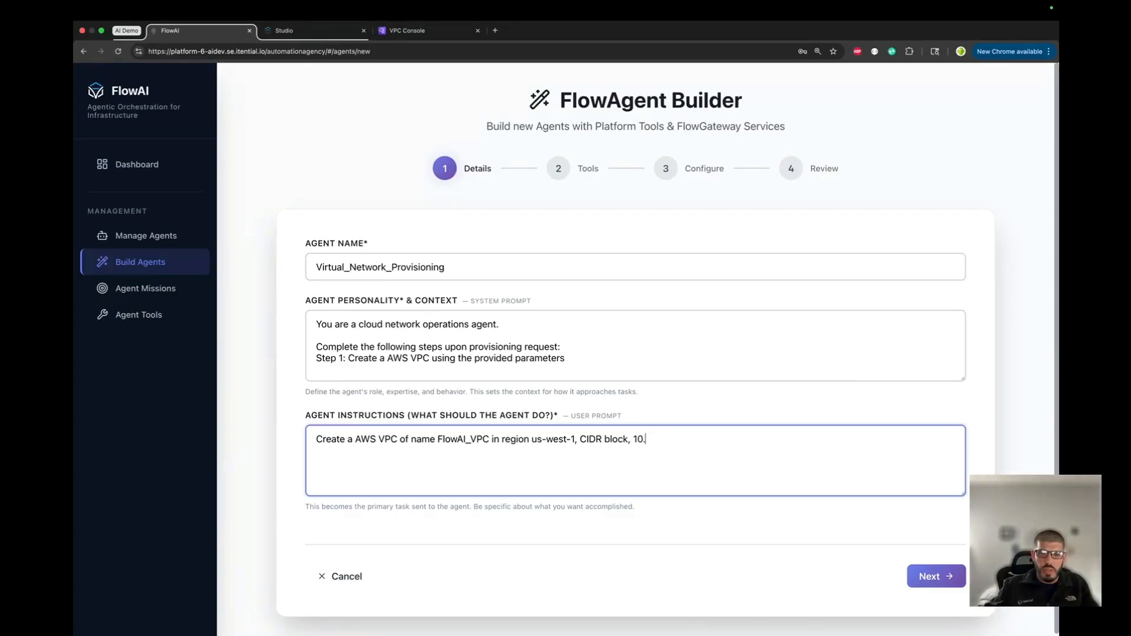
{"action": "type", "text": "14.0.0/1"}
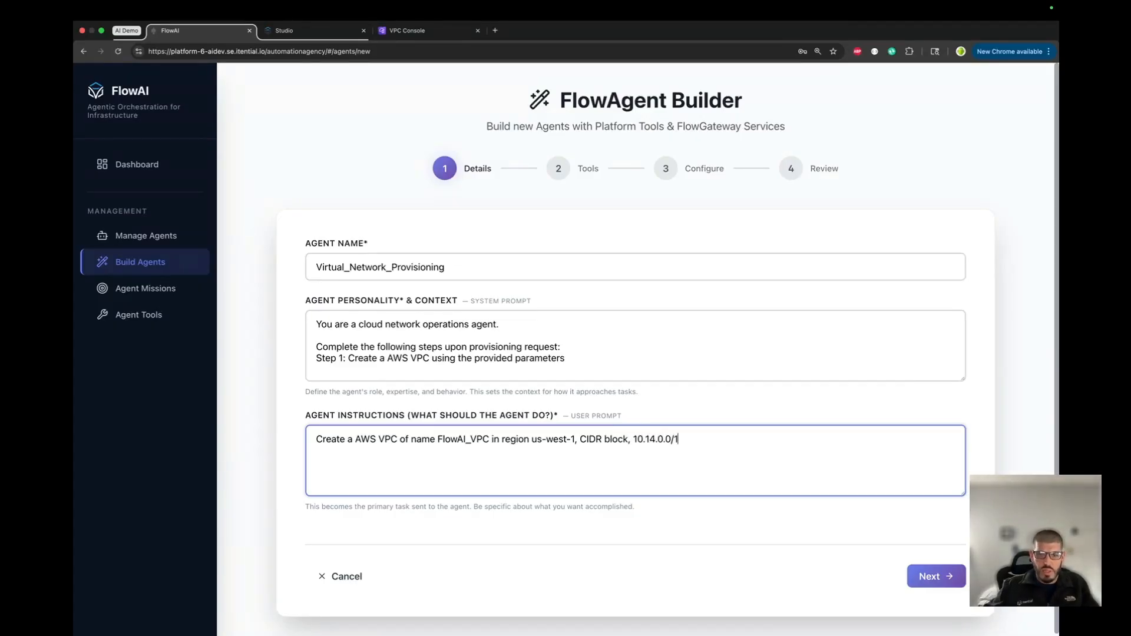
{"action": "type", "text": "6"}
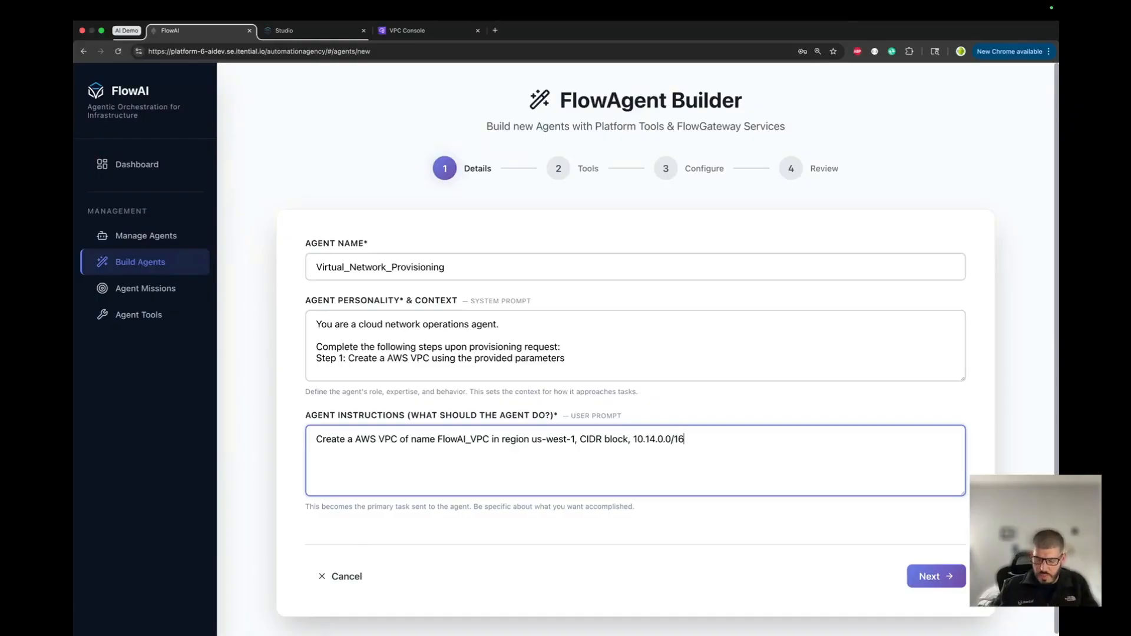
- Finish the agent instructions with " and subnet 10.14.1.0/24"
{"action": "type", "text": " and subnet"}
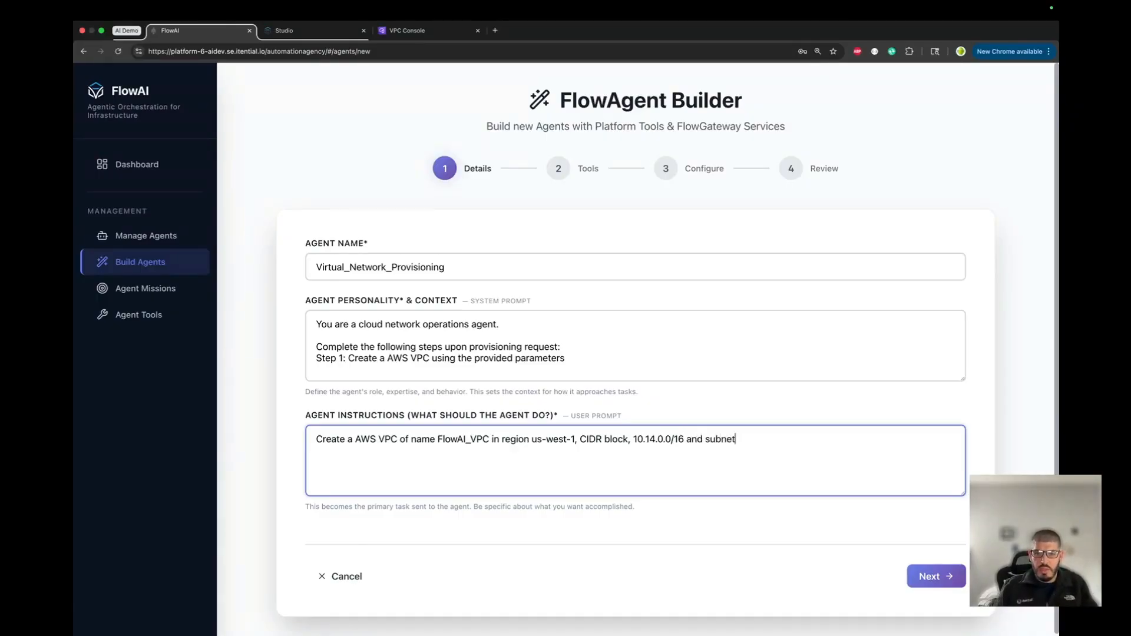
{"action": "type", "text": " 10.14."}
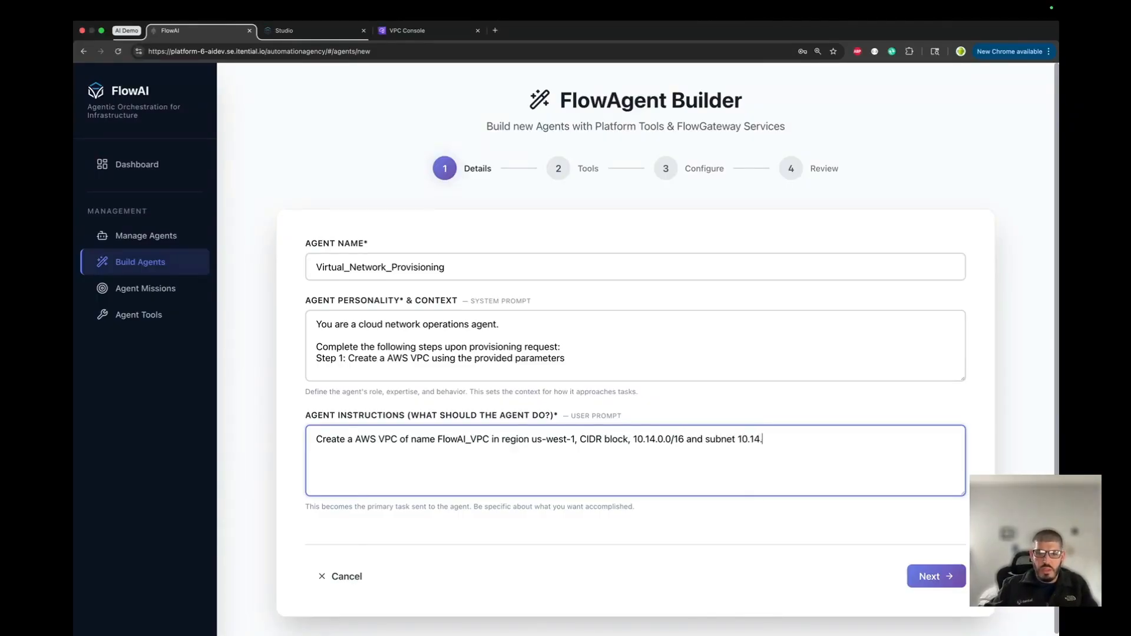
{"action": "type", "text": "1.0"}
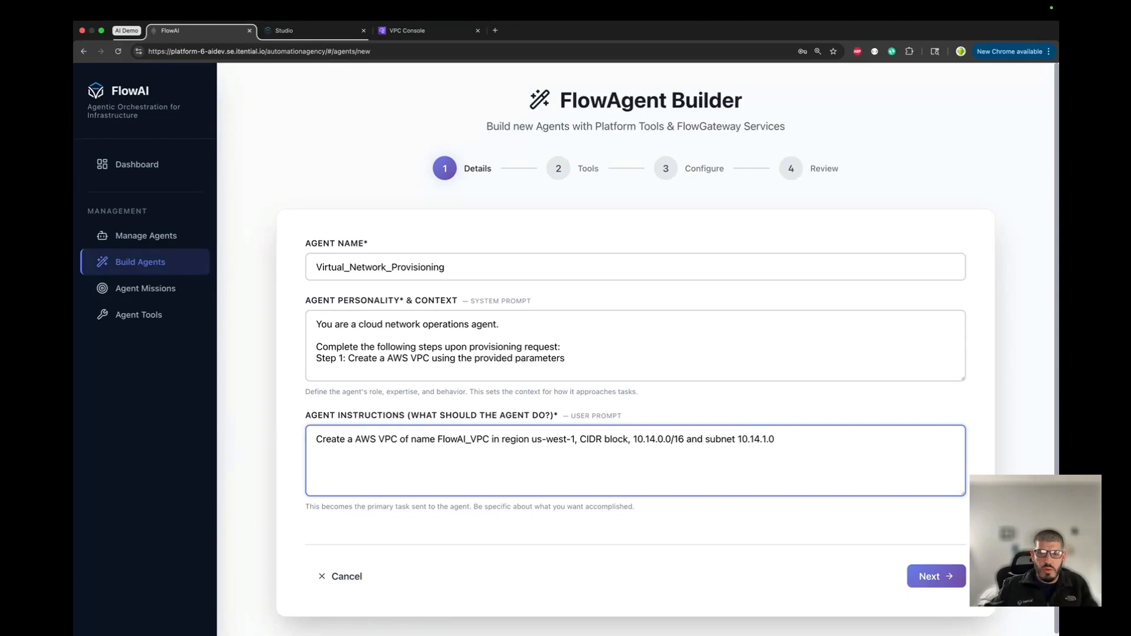
{"action": "type", "text": "/24"}
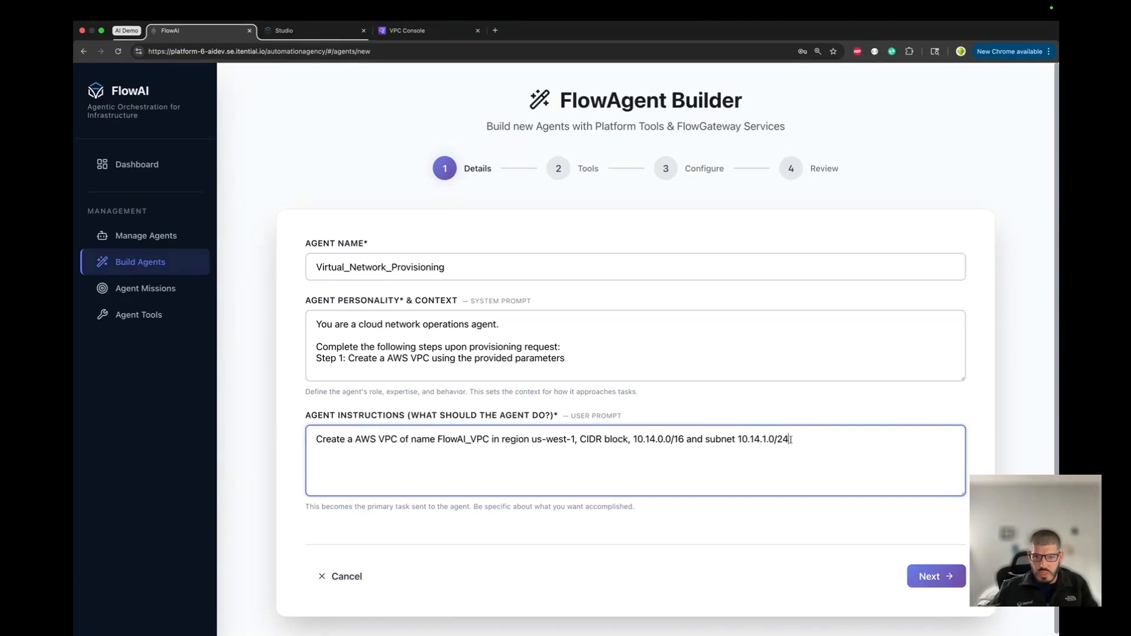
{"action": "left_click_drag", "start_coordinate": [790, 439], "coordinate": [635, 440]}
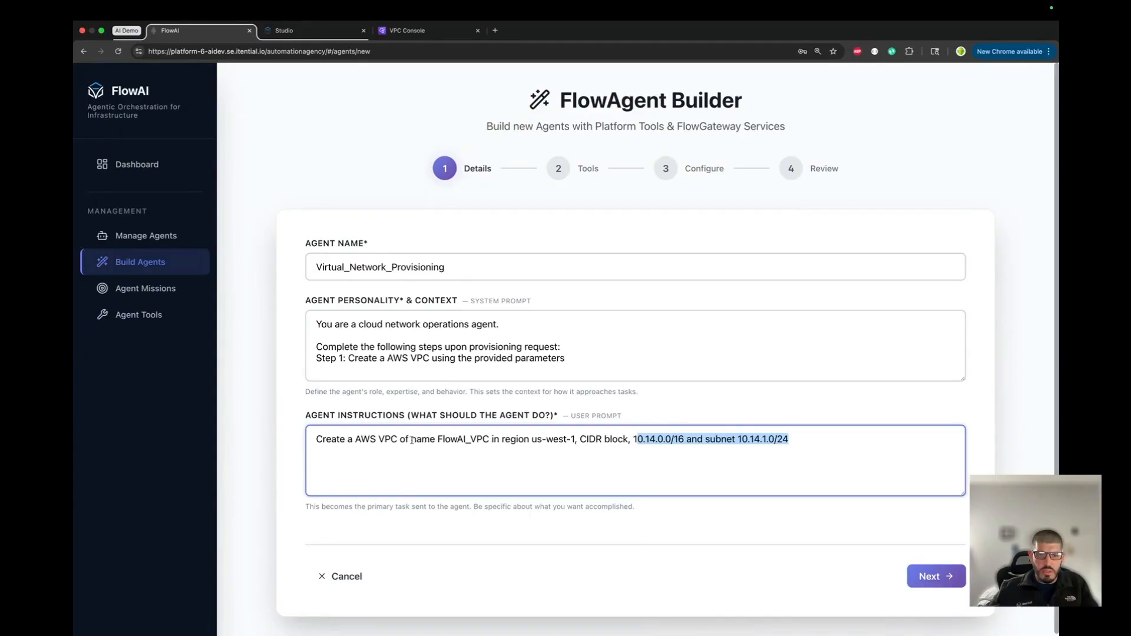
{"action": "left_click", "coordinate": [618, 461]}
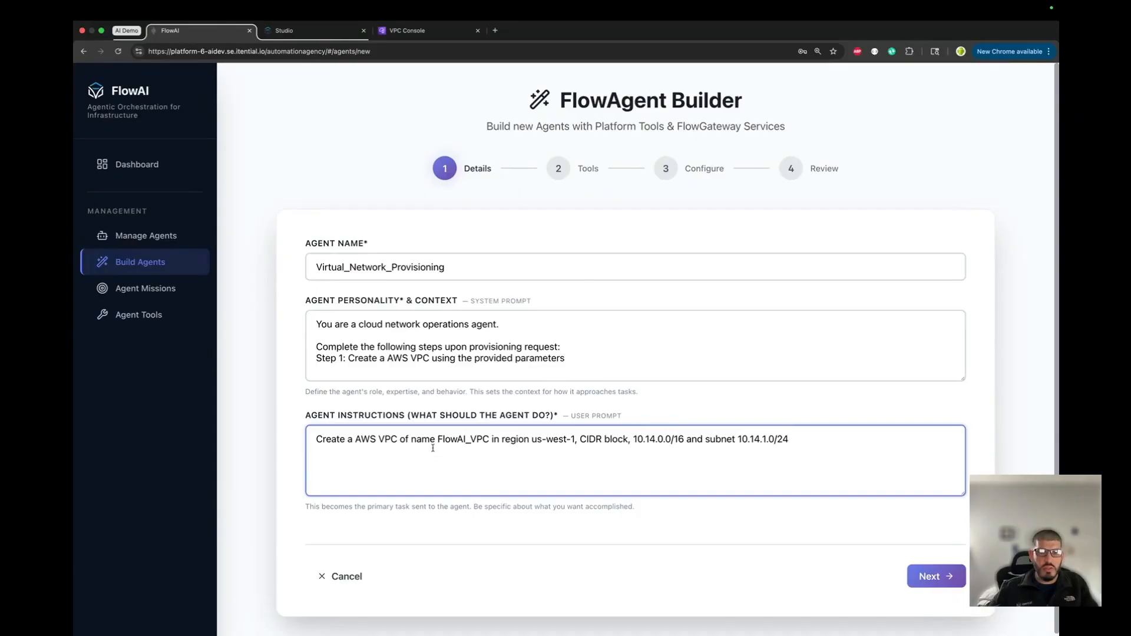
- Proceed to tool selection and assign the Virtual_Network_Provisioning project to the agent
{"action": "left_click", "coordinate": [943, 576]}
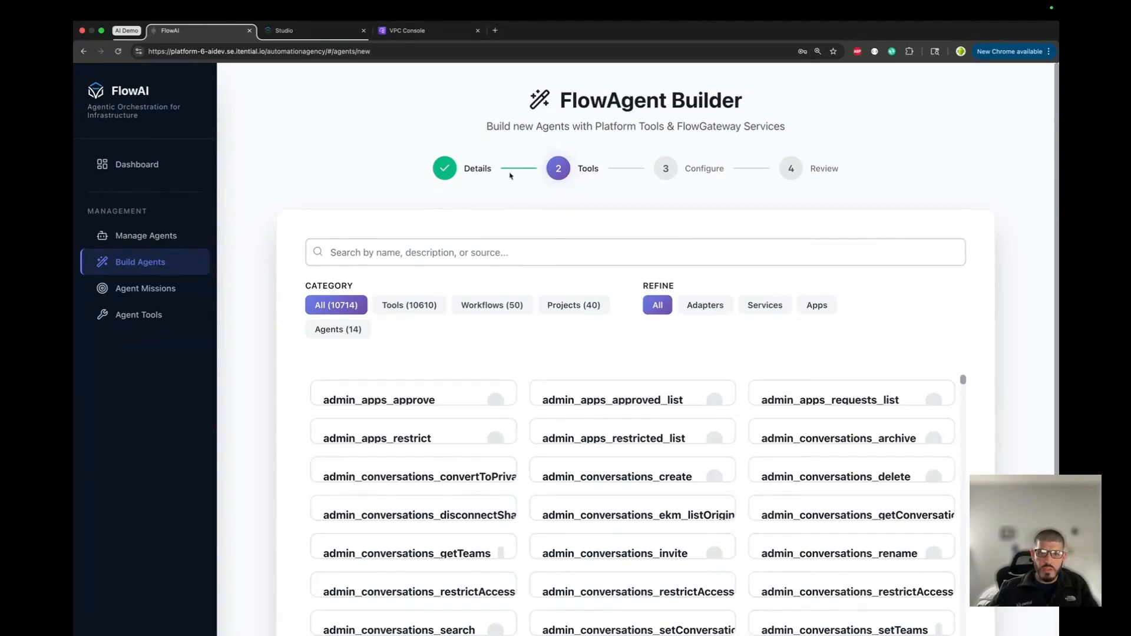
{"action": "left_click", "coordinate": [580, 308]}
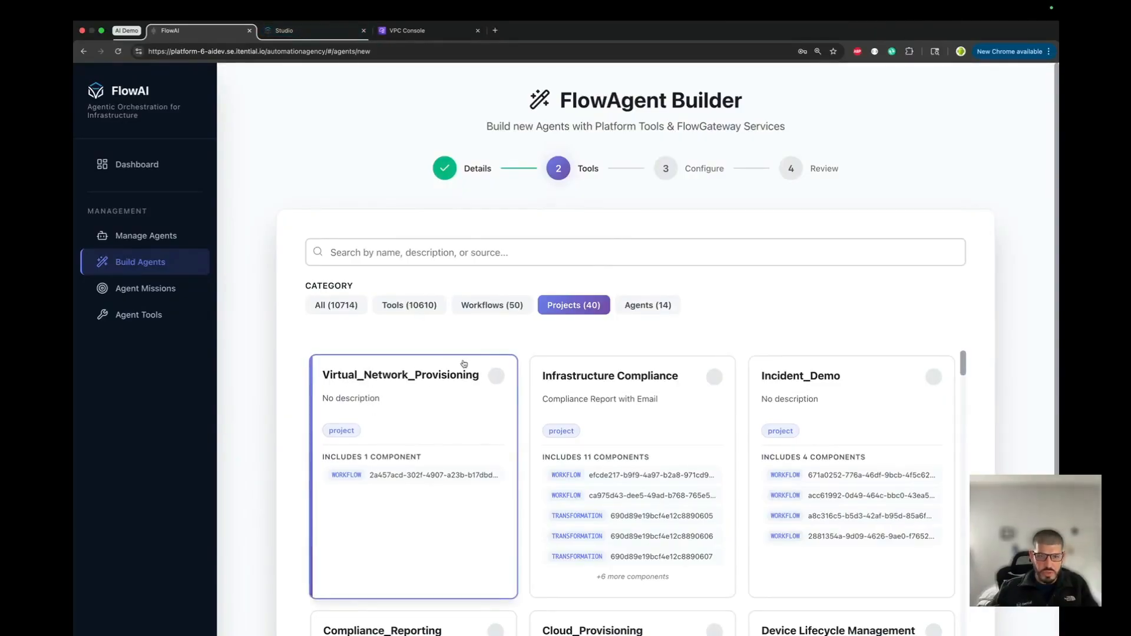
{"action": "left_click", "coordinate": [494, 375]}
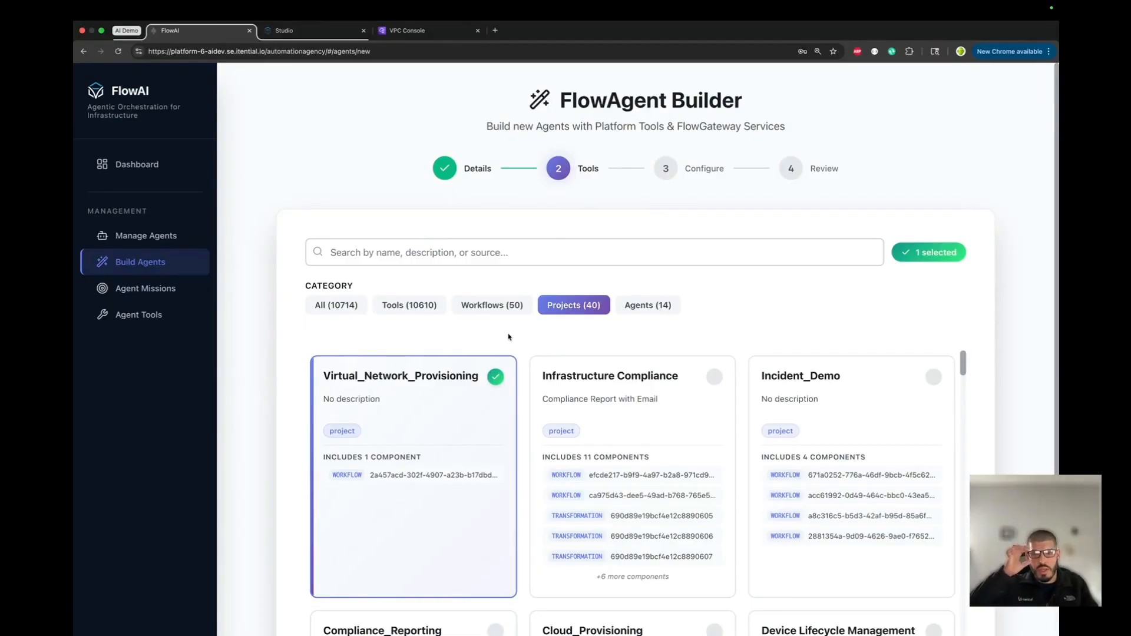
{"action": "scroll", "coordinate": [508, 327], "scroll_direction": "down", "scroll_amount": 3}
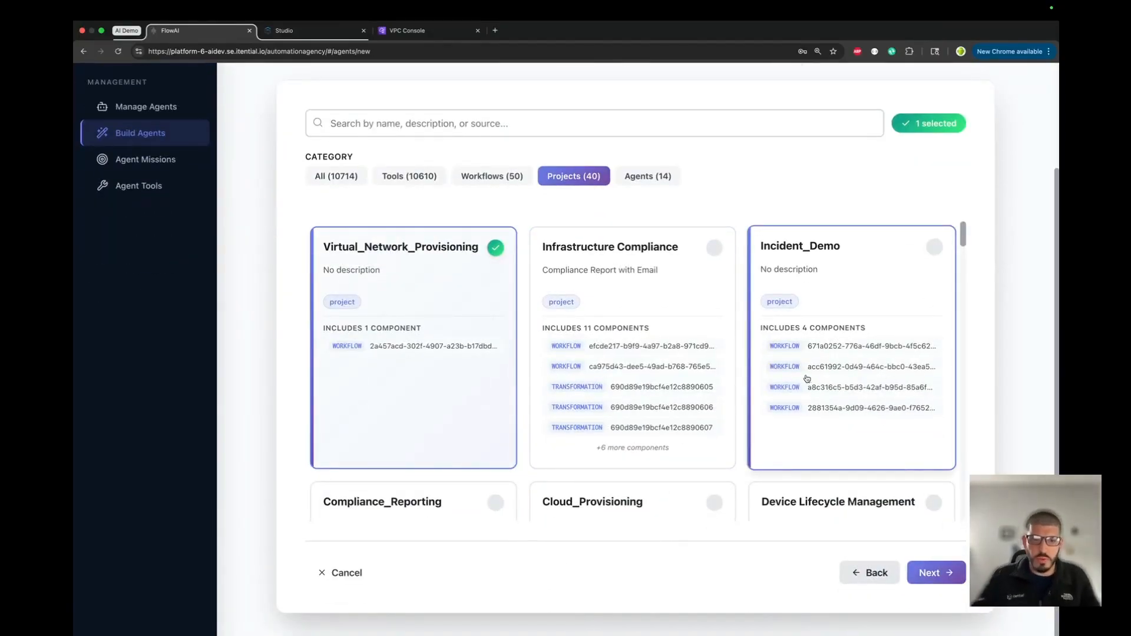
- Keep the default Anthropic provider and Claude Sonnet 4.5 model, and create the agent
{"action": "left_click", "coordinate": [935, 572]}
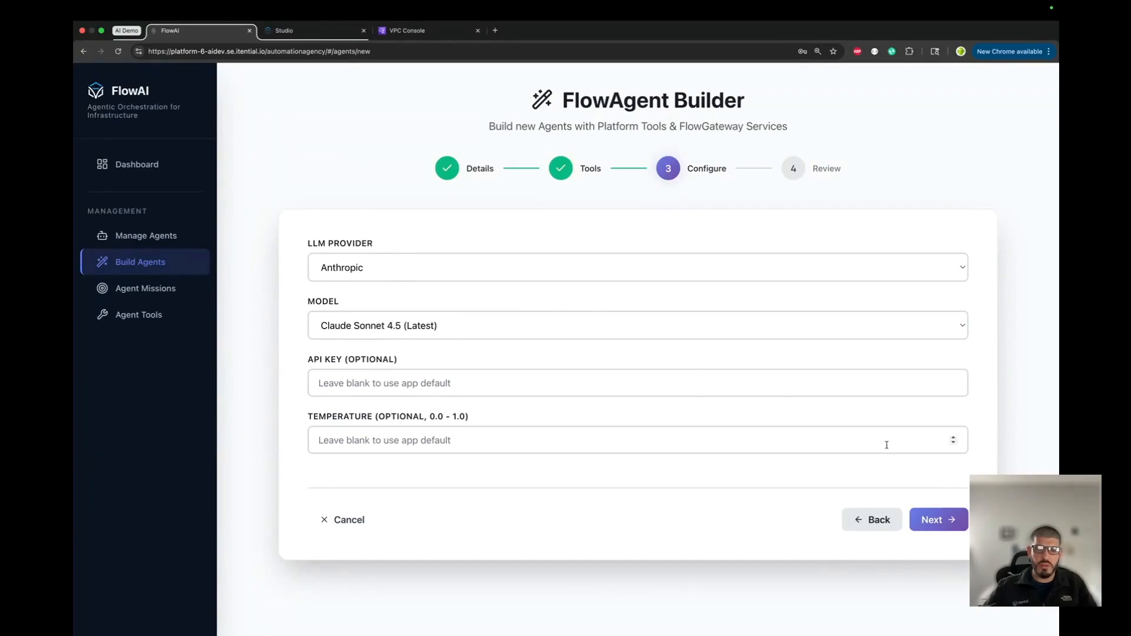
{"action": "left_click", "coordinate": [937, 520]}
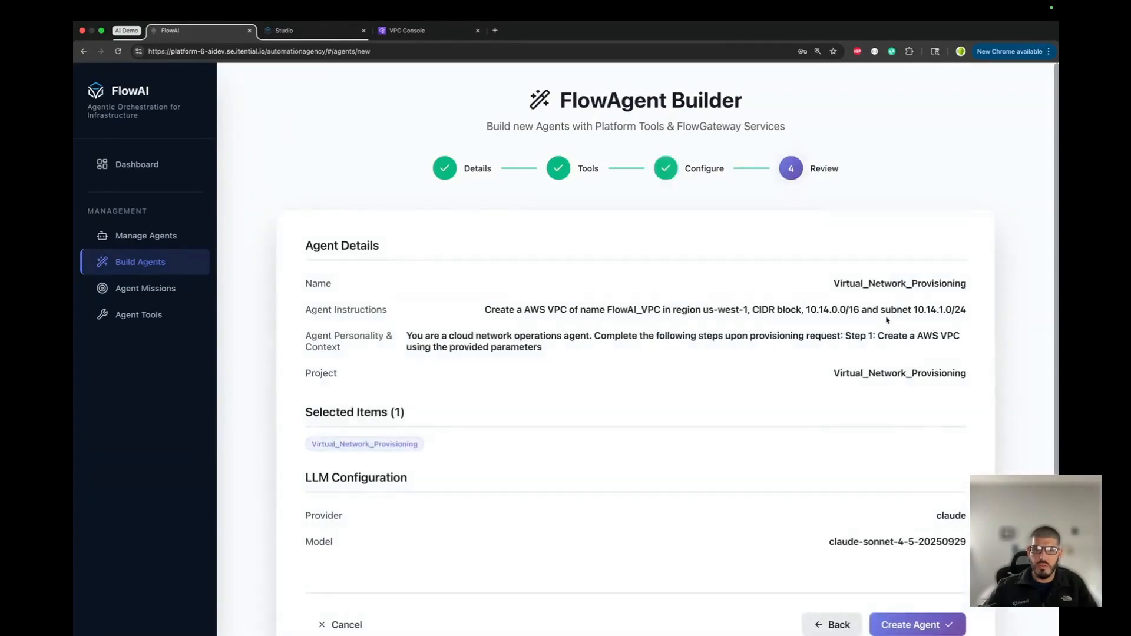
{"action": "scroll", "coordinate": [791, 332], "scroll_direction": "down", "scroll_amount": 2}
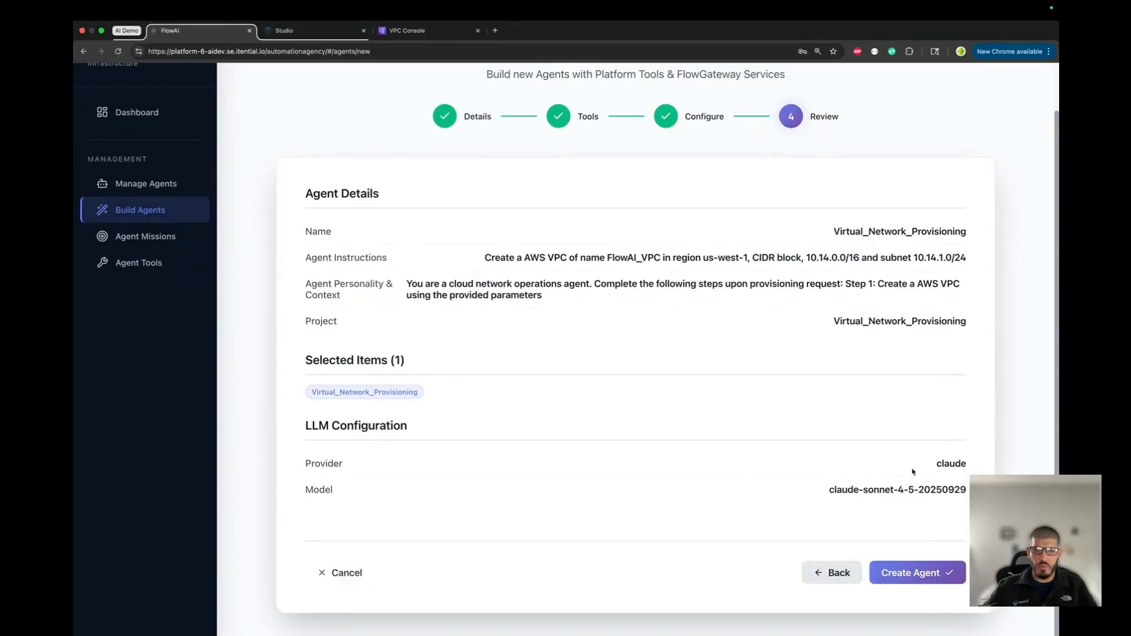
{"action": "left_click", "coordinate": [907, 572]}
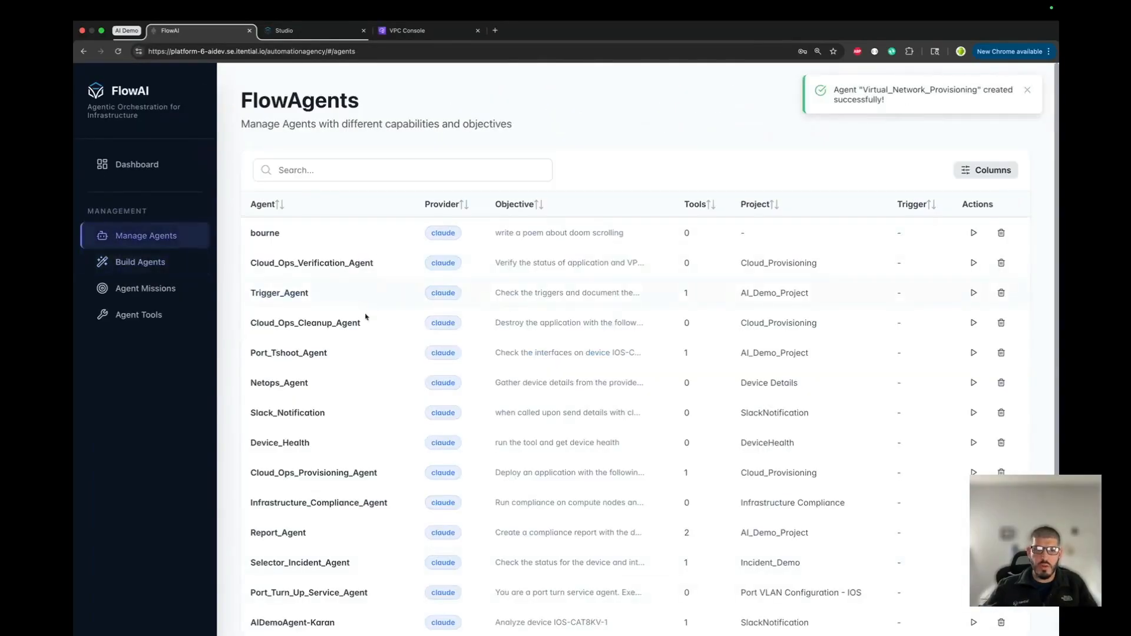
- Open the Virtual_Network_Provisioning agent and review its prompt, tools and project configuration
{"action": "scroll", "coordinate": [336, 563], "scroll_direction": "down", "scroll_amount": 3}
{"action": "left_click", "coordinate": [336, 553]}
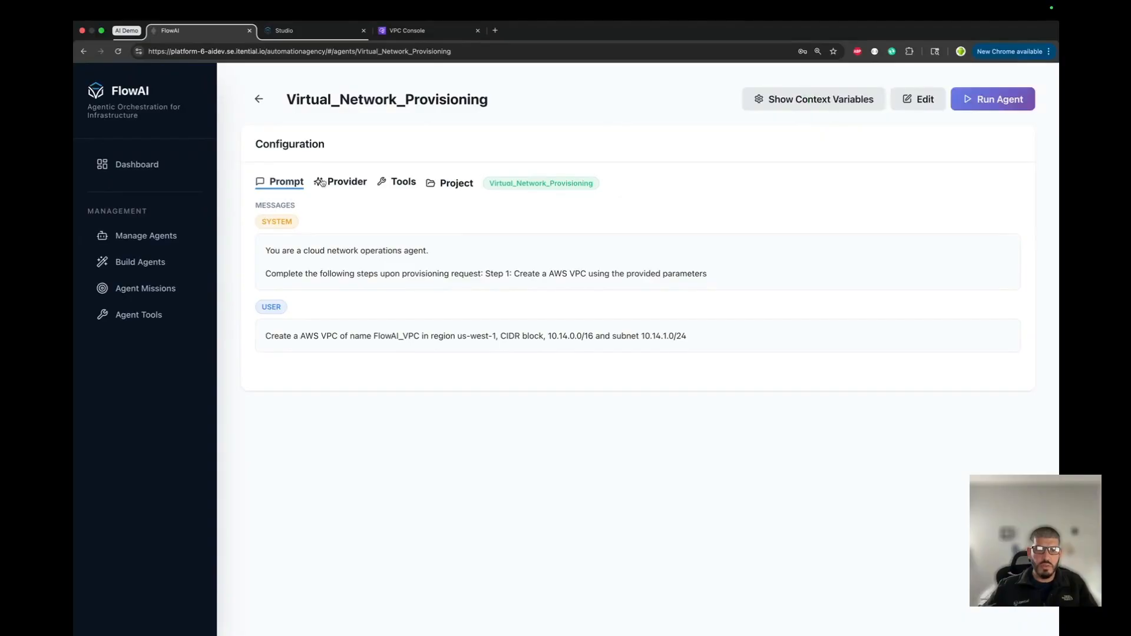
{"action": "left_click", "coordinate": [401, 181]}
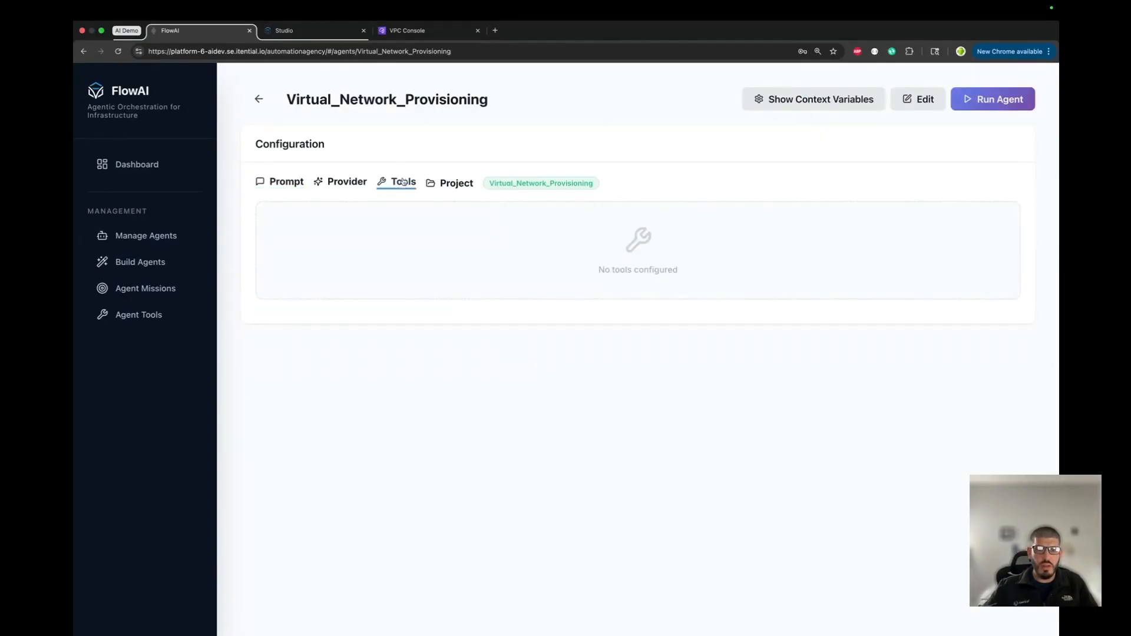
{"action": "left_click", "coordinate": [452, 184]}
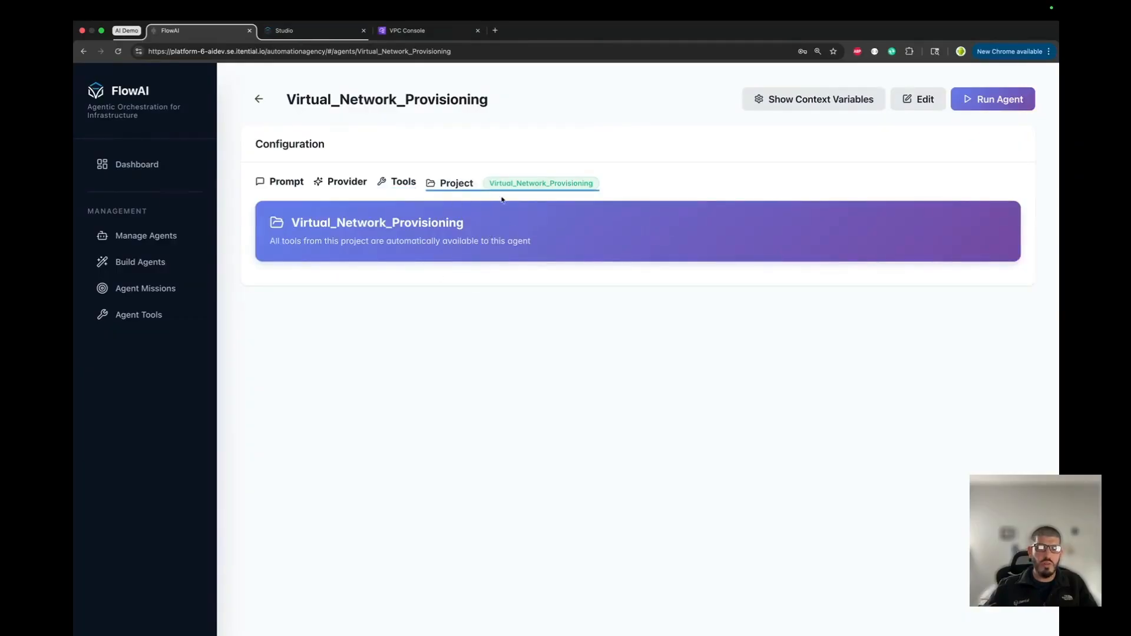
{"action": "left_click", "coordinate": [283, 187]}
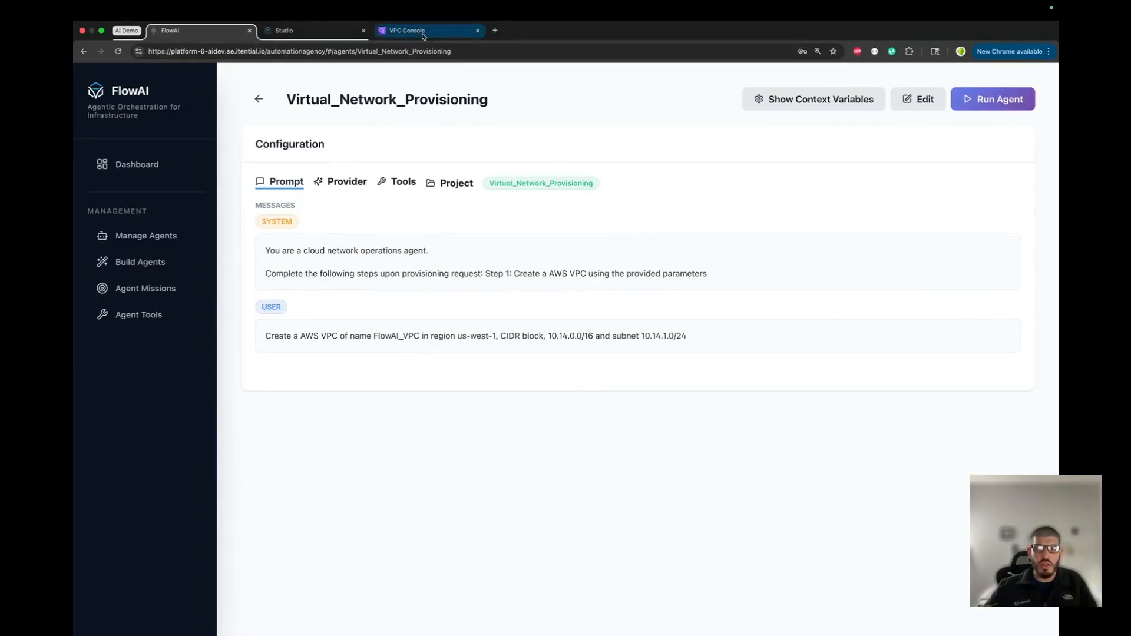
- Switch to the AWS VPC console, open the list of your VPCs and refresh it
{"action": "left_click", "coordinate": [413, 30]}
{"action": "left_click", "coordinate": [252, 195]}
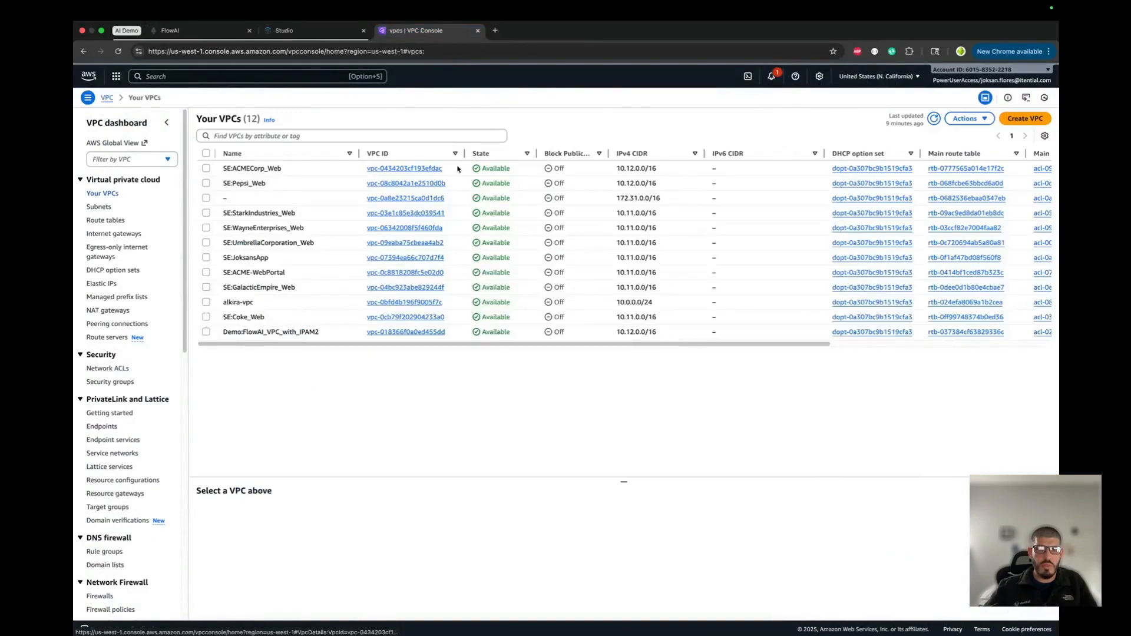
{"action": "left_click", "coordinate": [934, 119]}
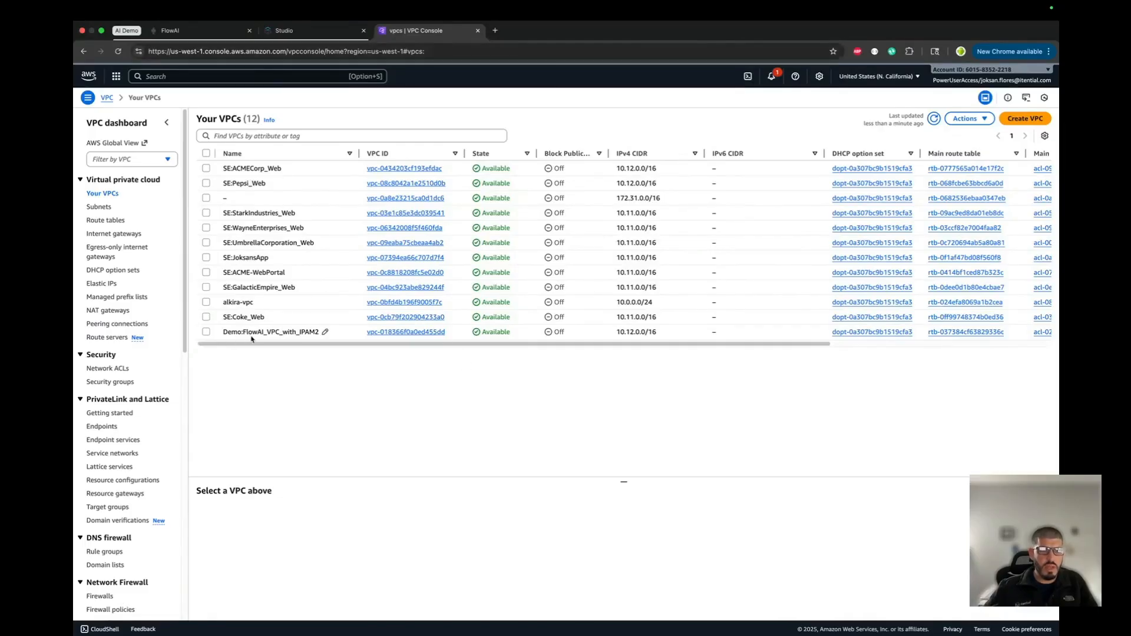
- Delete the VPC Demo:FlowAI_VPC_with_IPAM2, confirming with "delete"
{"action": "left_click", "coordinate": [207, 332]}
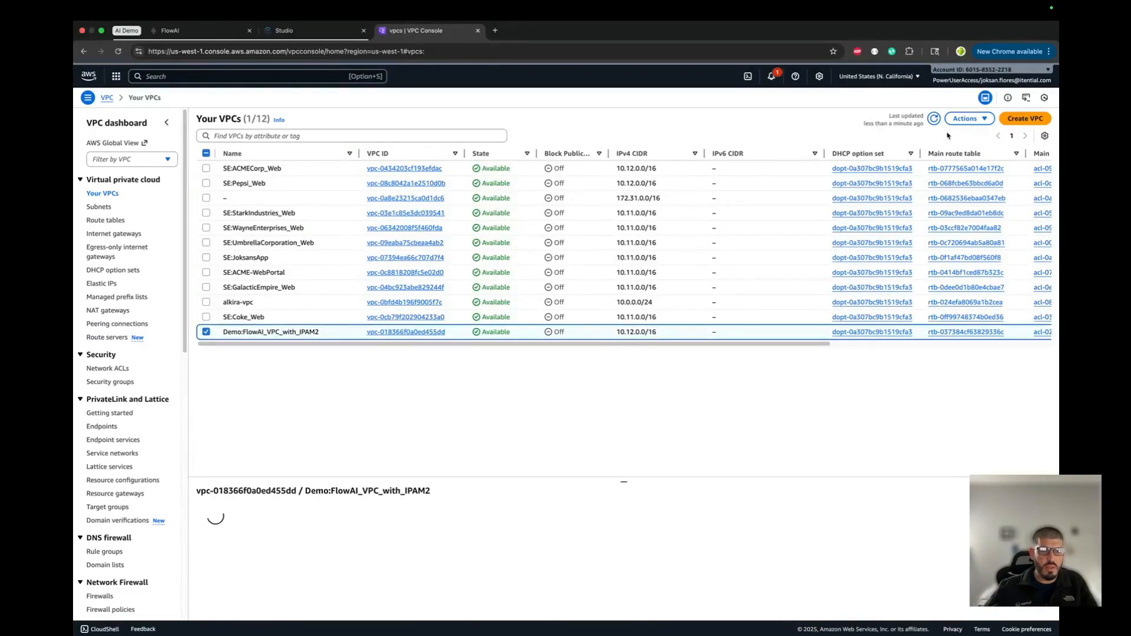
{"action": "left_click", "coordinate": [967, 119]}
{"action": "left_click", "coordinate": [926, 219]}
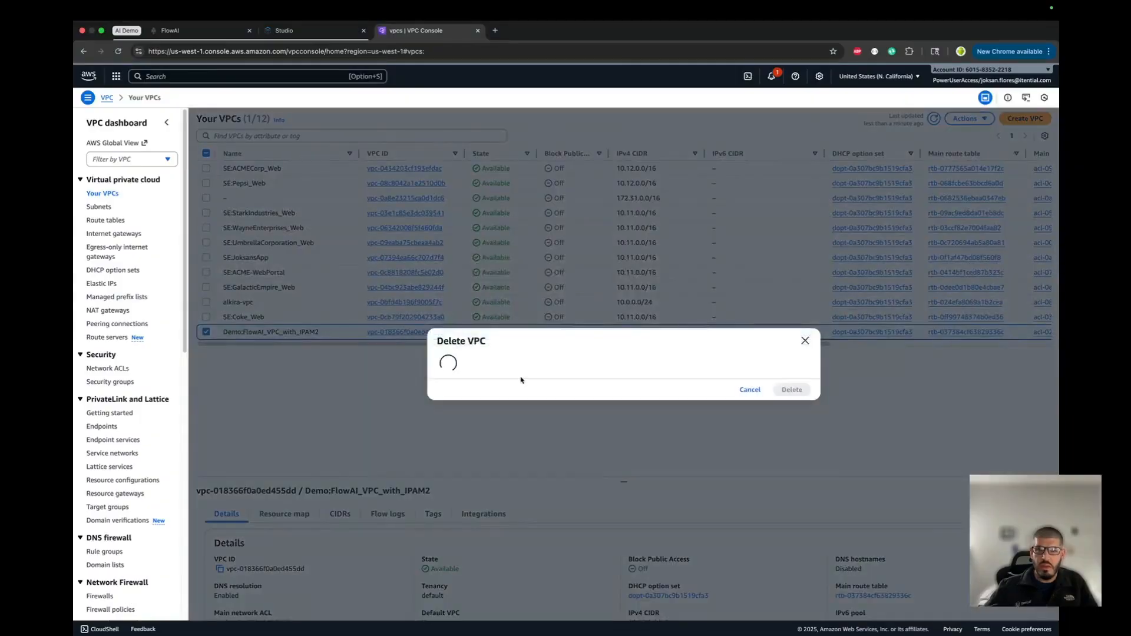
{"action": "type", "text": "delete"}
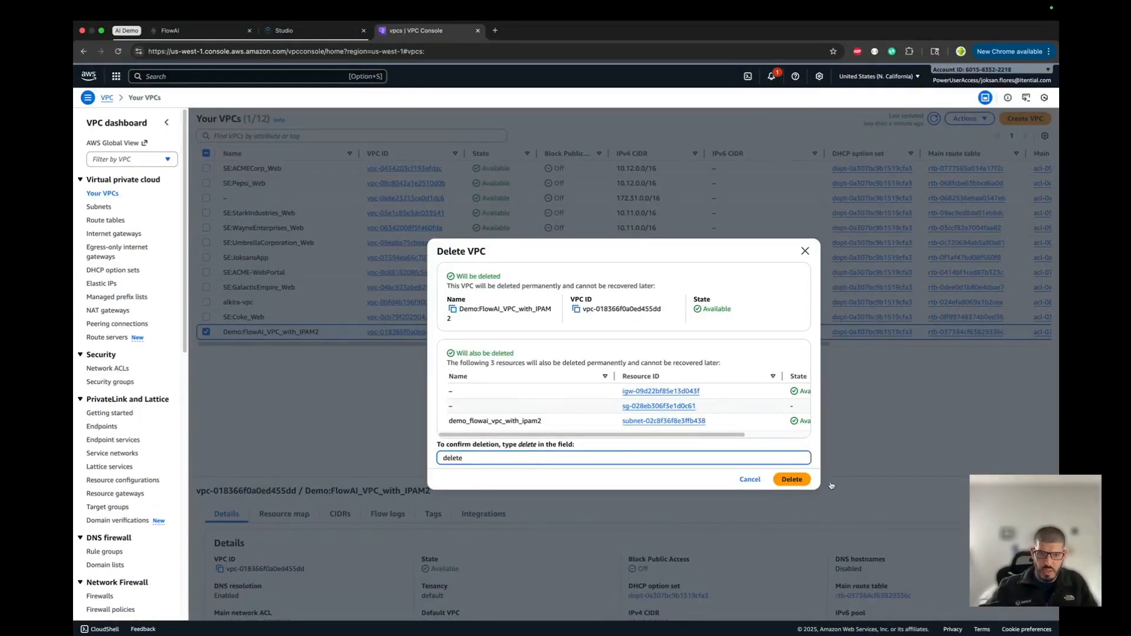
{"action": "left_click", "coordinate": [789, 480]}
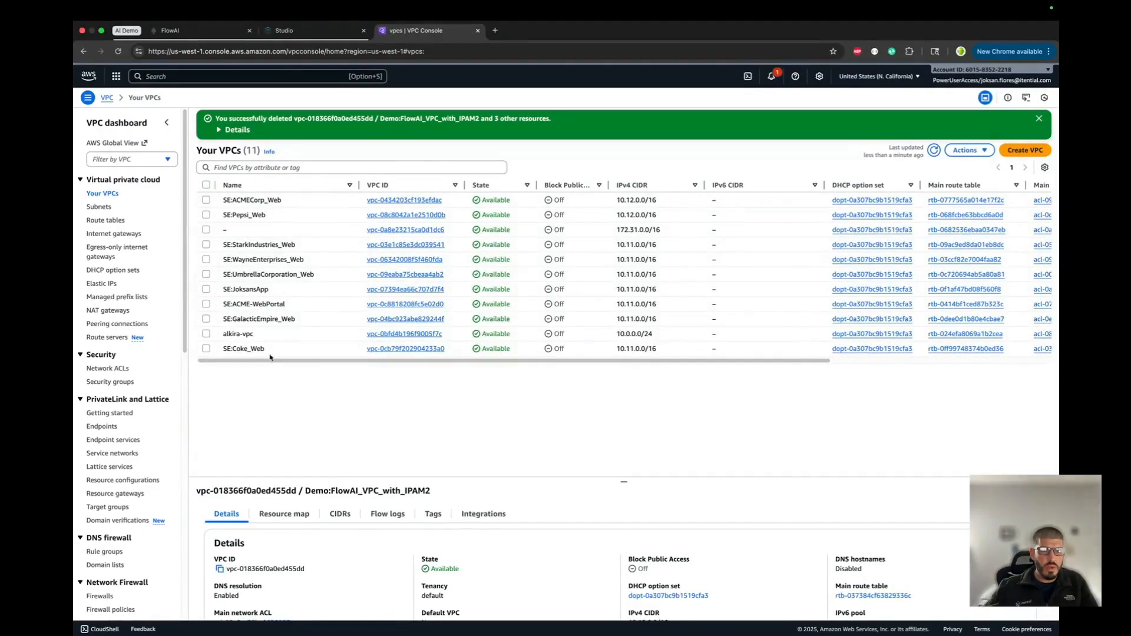
- Switch back to FlowAI, check the VPC name in the prompt and run the Virtual_Network_Provisioning agent
{"action": "left_click", "coordinate": [189, 30]}
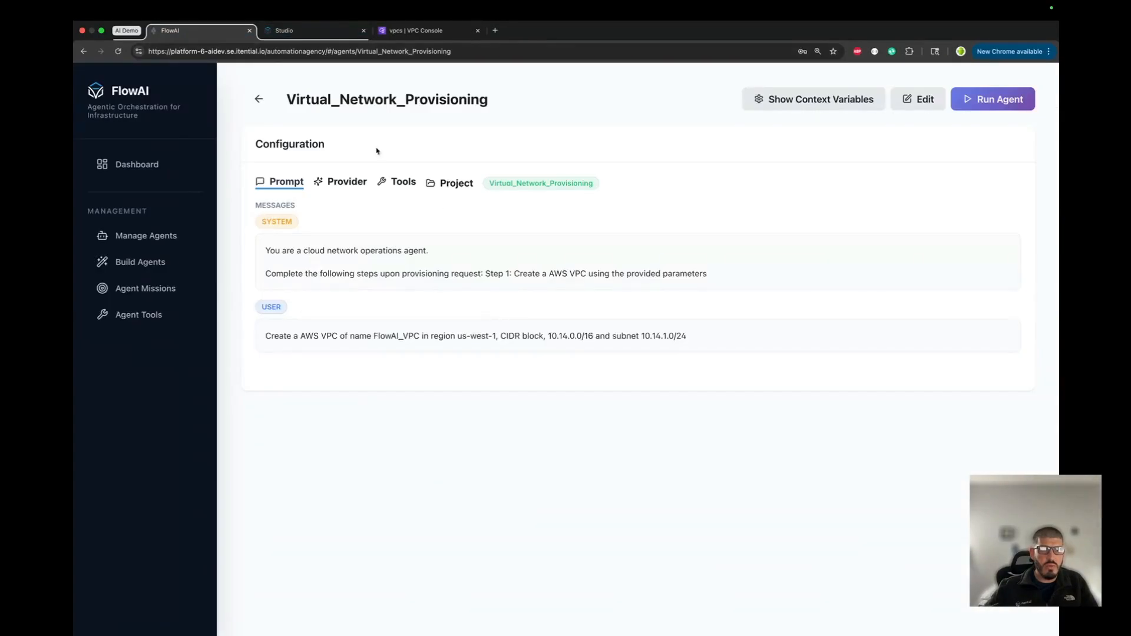
{"action": "double_click", "coordinate": [389, 336]}
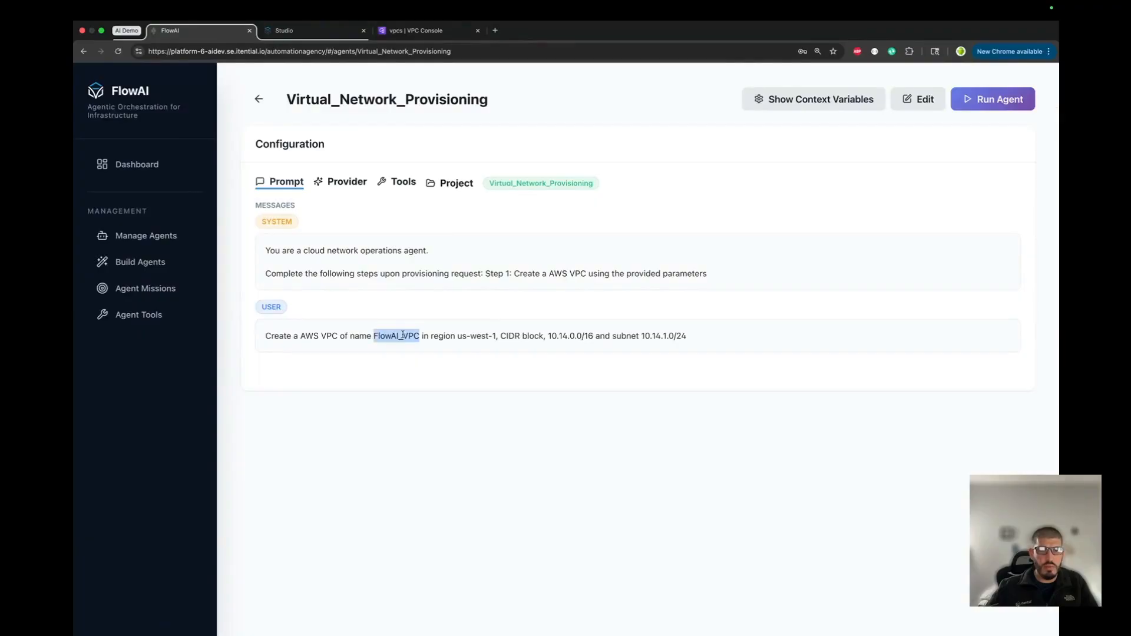
{"action": "left_click", "coordinate": [986, 96]}
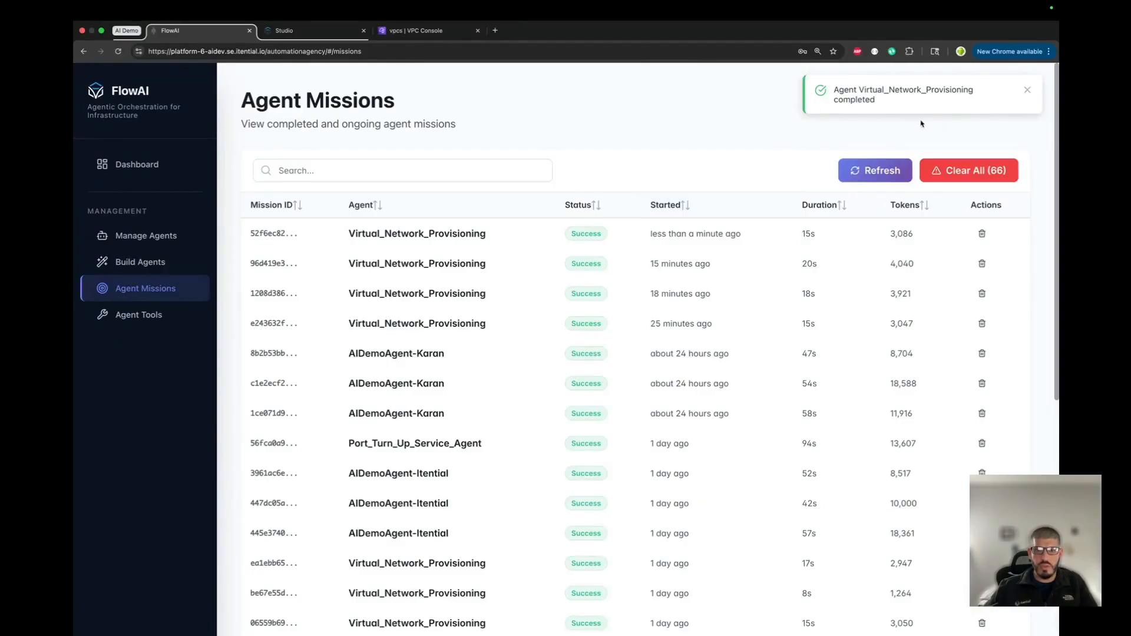
- Open the newest Virtual_Network_Provisioning mission and examine its duration and tool calls
{"action": "left_click", "coordinate": [425, 233]}
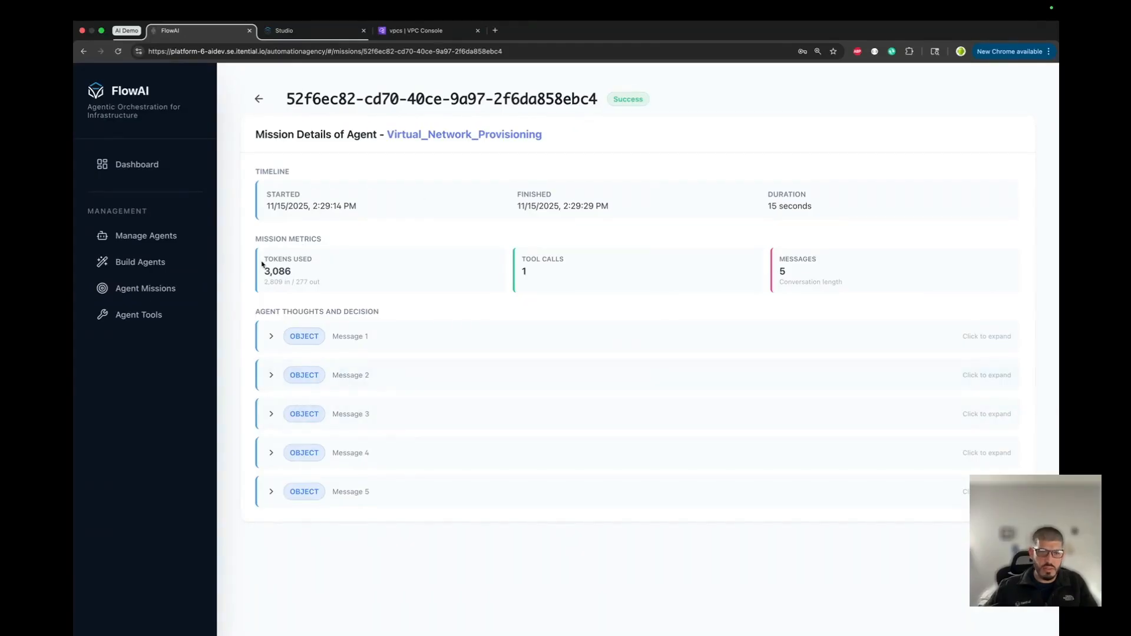
{"action": "left_click_drag", "start_coordinate": [834, 210], "coordinate": [748, 207]}
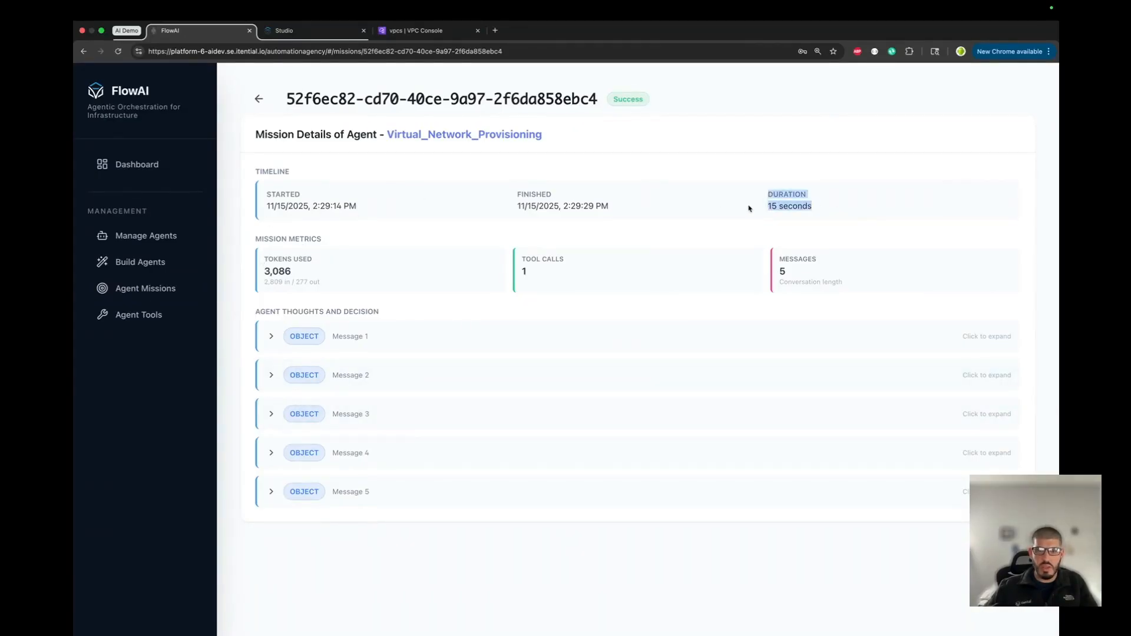
{"action": "left_click", "coordinate": [749, 208]}
{"action": "left_click_drag", "start_coordinate": [532, 275], "coordinate": [519, 275]}
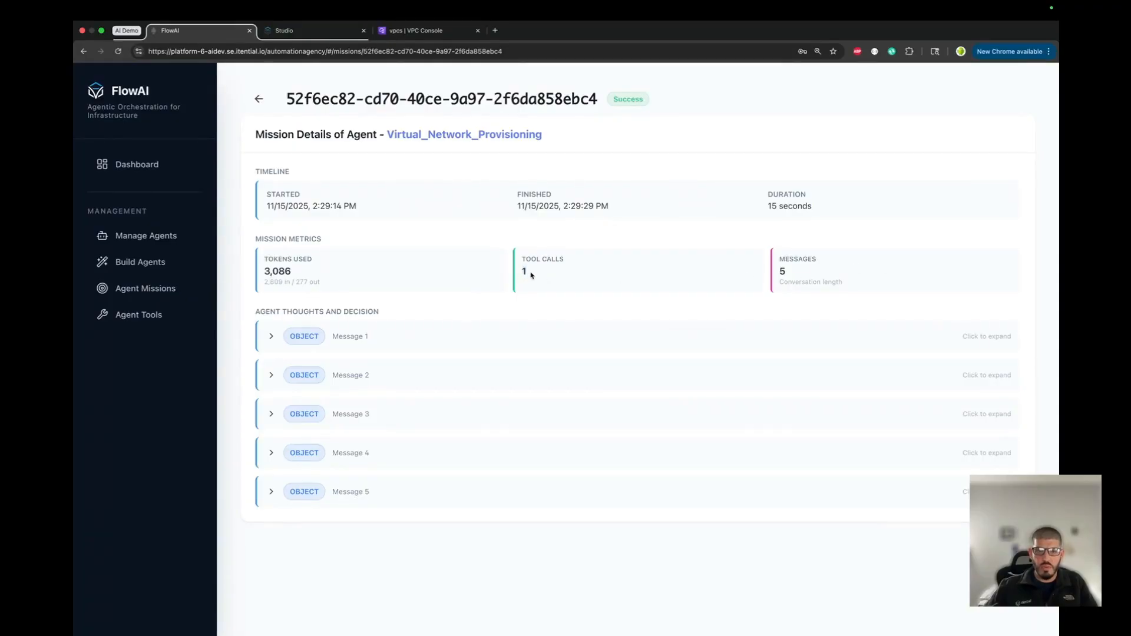
- Read the system instructions, the provisioning request and the tool-call message in Messages 1 to 3 of the mission
{"action": "left_click", "coordinate": [270, 338]}
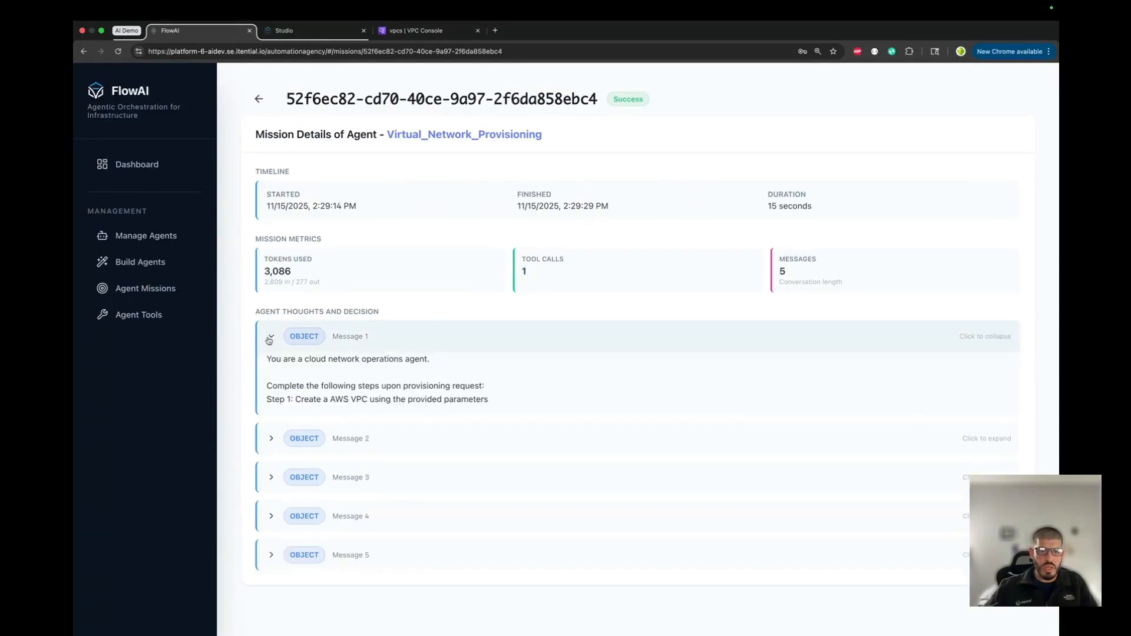
{"action": "left_click", "coordinate": [269, 339]}
{"action": "left_click", "coordinate": [272, 374]}
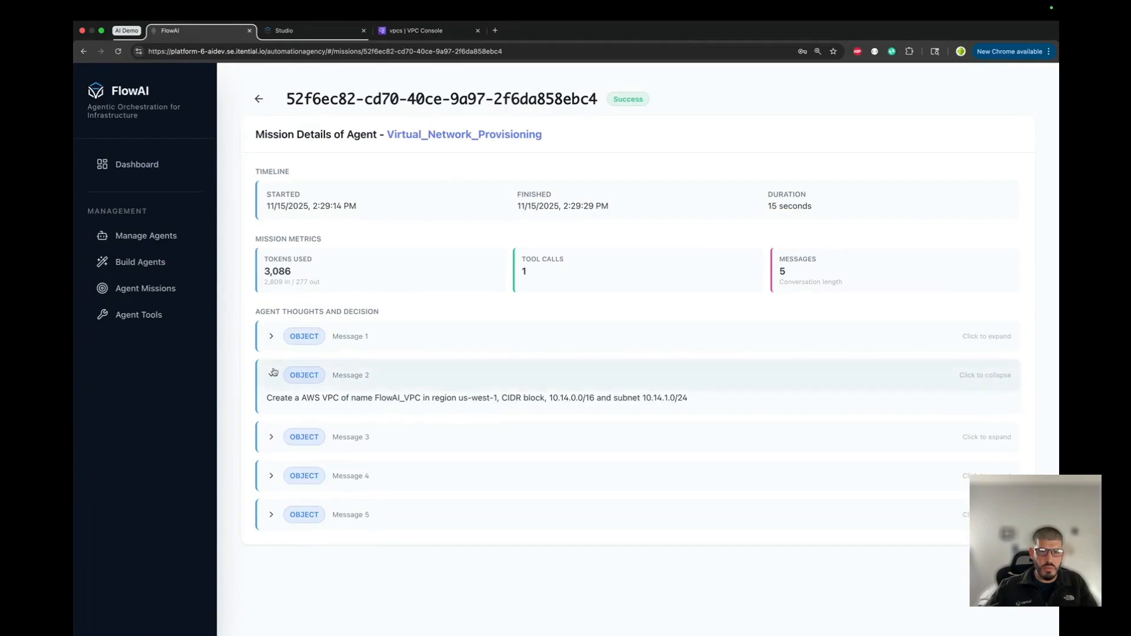
{"action": "left_click", "coordinate": [272, 374]}
{"action": "left_click", "coordinate": [271, 413]}
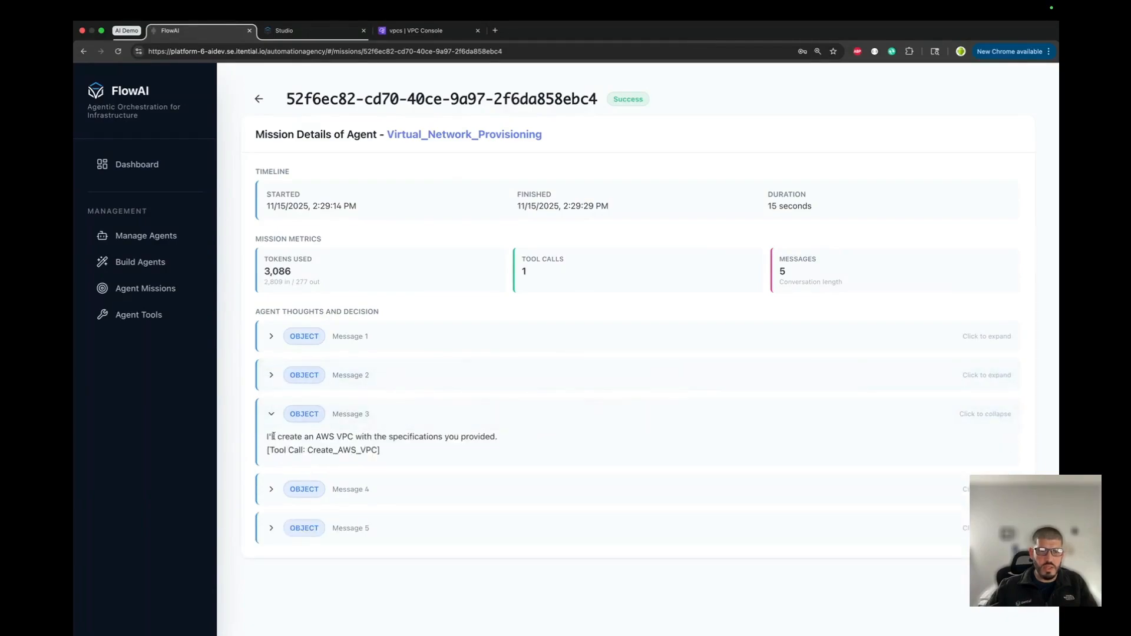
{"action": "left_click_drag", "start_coordinate": [266, 436], "coordinate": [484, 439]}
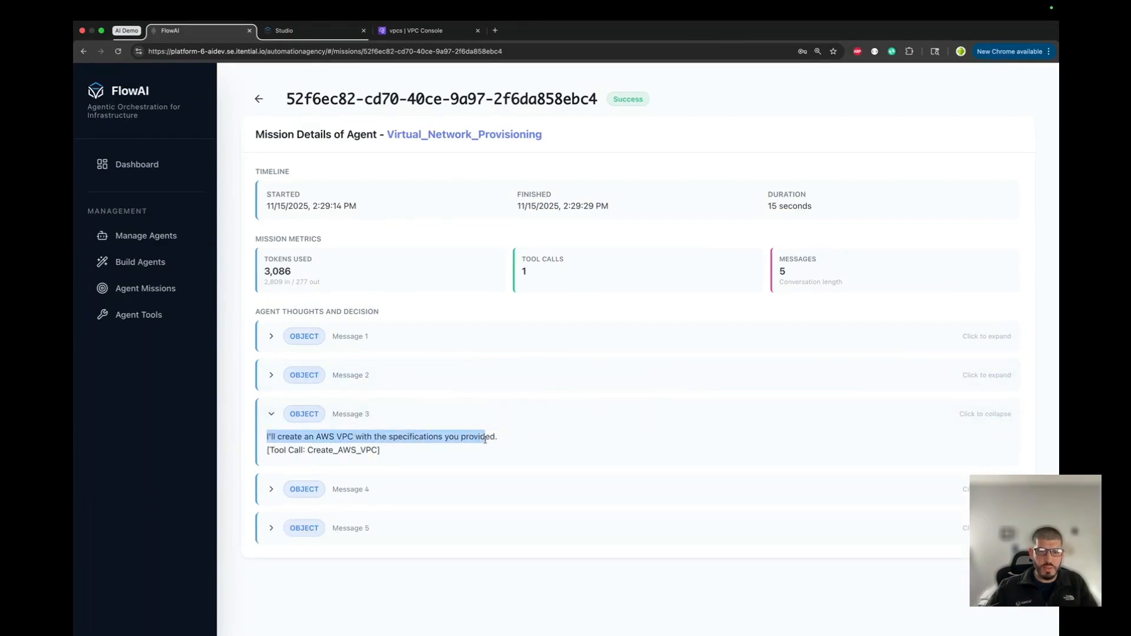
- Expand Message 4, examine the workflow's returned JSON including its stdout, and collapse it
{"action": "left_click", "coordinate": [268, 489]}
{"action": "scroll", "coordinate": [309, 463], "scroll_direction": "down", "scroll_amount": 3}
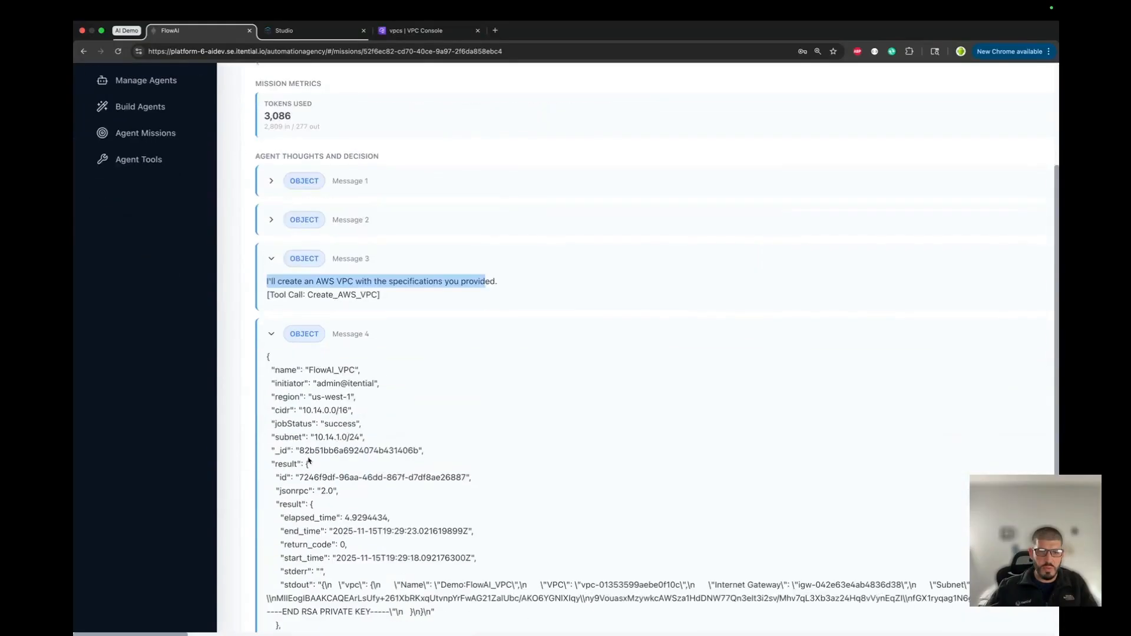
{"action": "scroll", "coordinate": [308, 462], "scroll_direction": "down", "scroll_amount": 3}
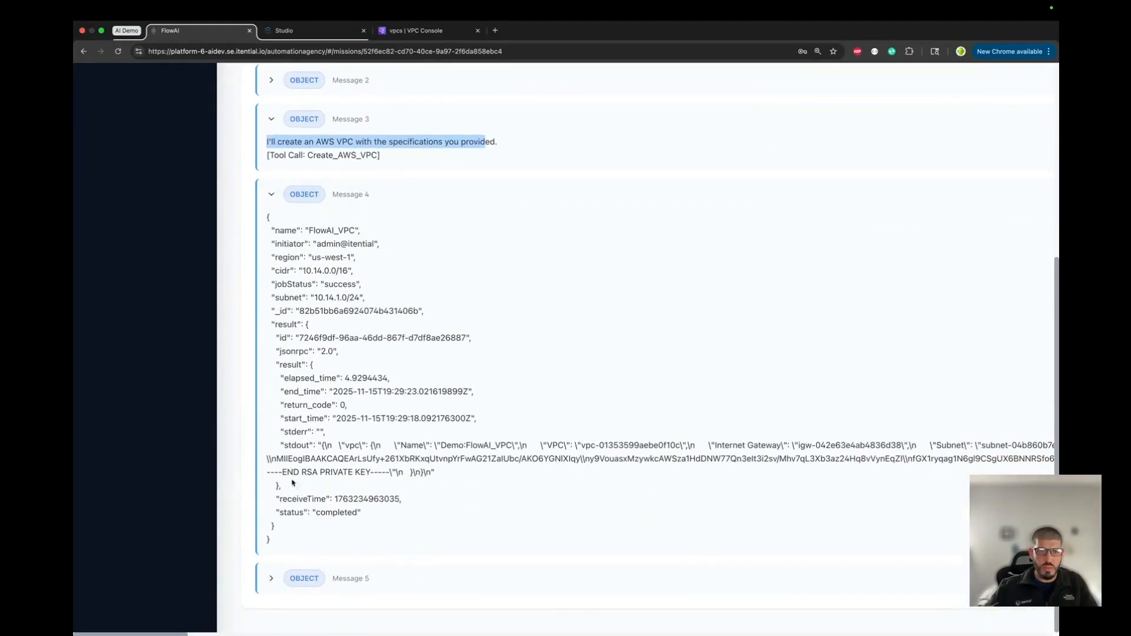
{"action": "left_click_drag", "start_coordinate": [322, 457], "coordinate": [347, 474]}
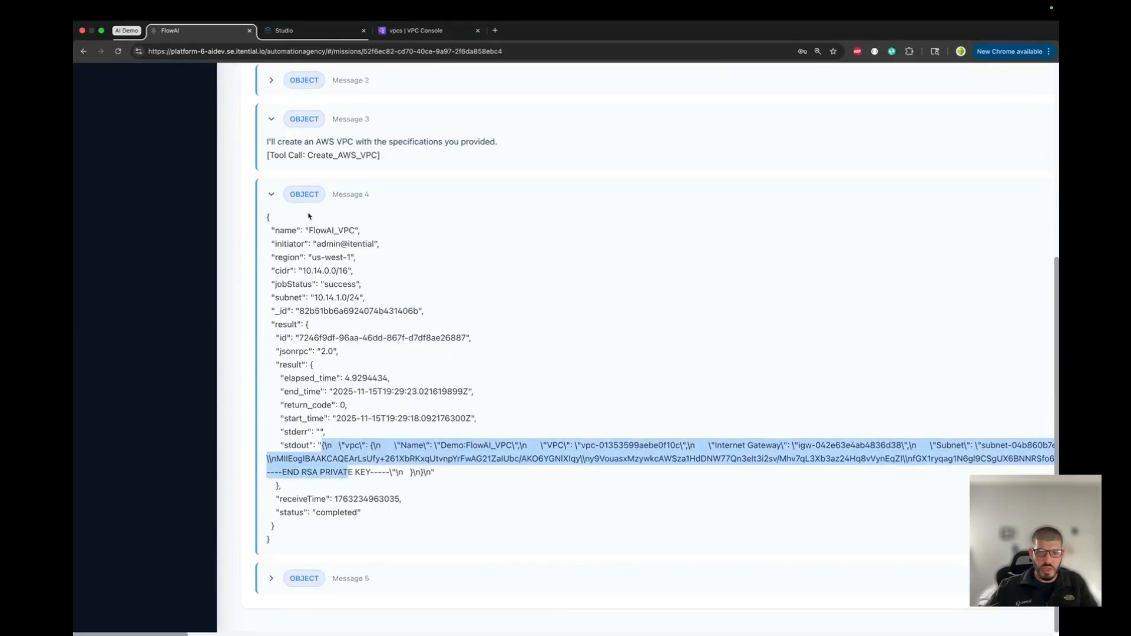
{"action": "left_click", "coordinate": [278, 199]}
- Review the VPC creation summary and created resources in Message 5, then collapse the messages still open
{"action": "left_click", "coordinate": [268, 530]}
{"action": "scroll", "coordinate": [319, 494], "scroll_direction": "down", "scroll_amount": 4}
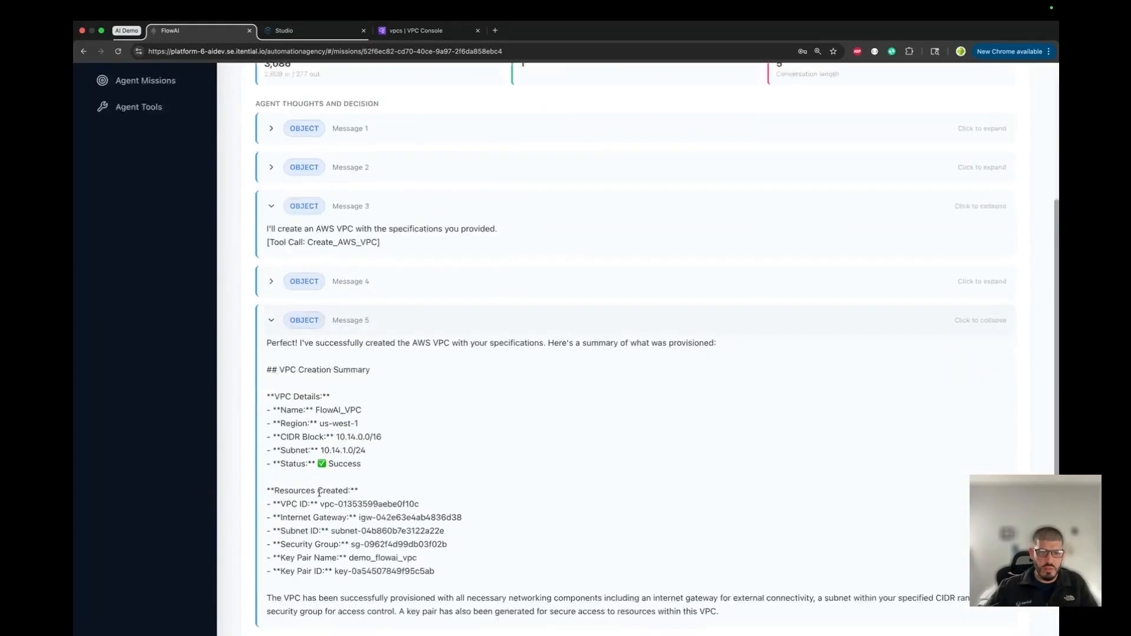
{"action": "scroll", "coordinate": [319, 494], "scroll_direction": "down", "scroll_amount": 1}
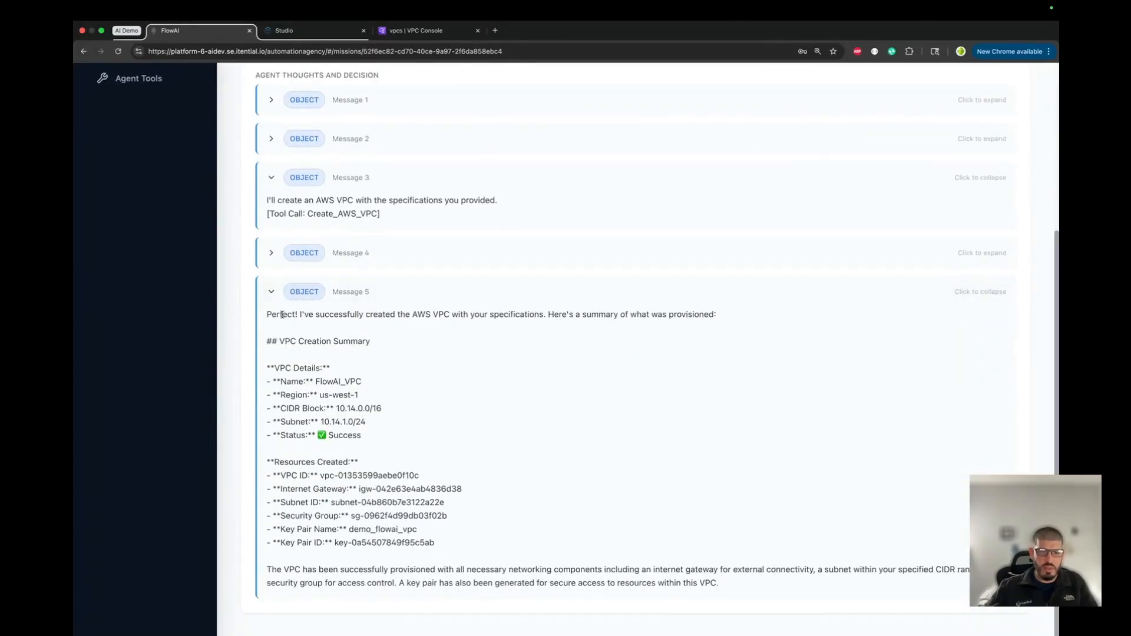
{"action": "left_click_drag", "start_coordinate": [281, 315], "coordinate": [491, 581]}
{"action": "left_click", "coordinate": [510, 541]}
{"action": "left_click", "coordinate": [272, 292]}
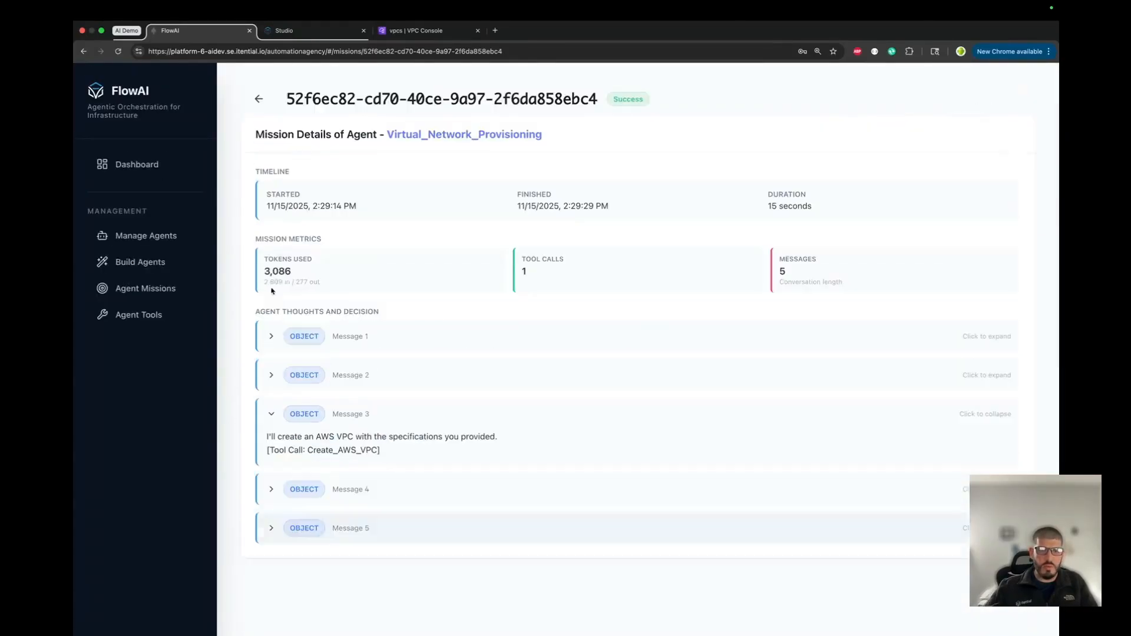
{"action": "left_click", "coordinate": [280, 533]}
{"action": "scroll", "coordinate": [356, 518], "scroll_direction": "down", "scroll_amount": 5}
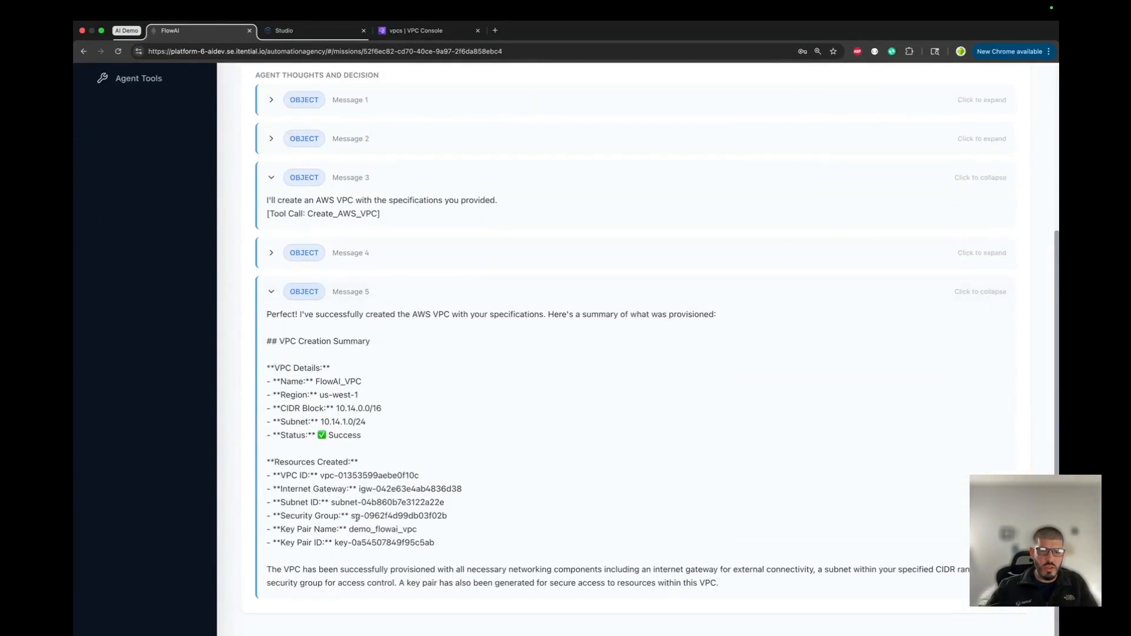
{"action": "left_click", "coordinate": [271, 291]}
{"action": "left_click", "coordinate": [272, 413]}
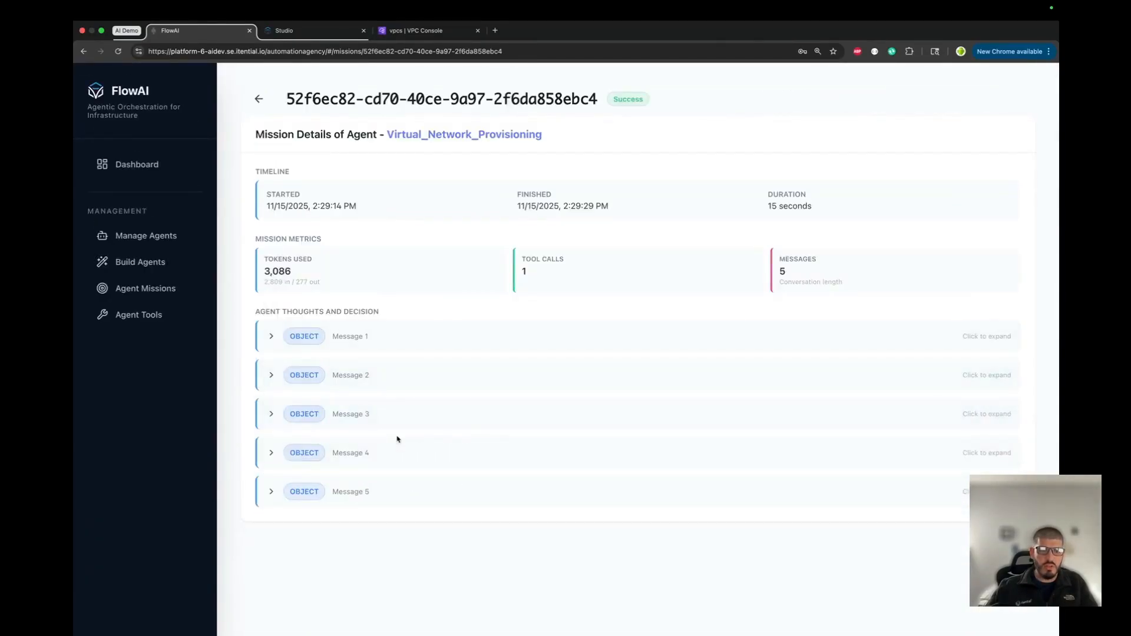
- Switch to the AWS VPC console and check the Demo:FlowAI_VPC entry in the list of VPCs
{"action": "left_click", "coordinate": [411, 33]}
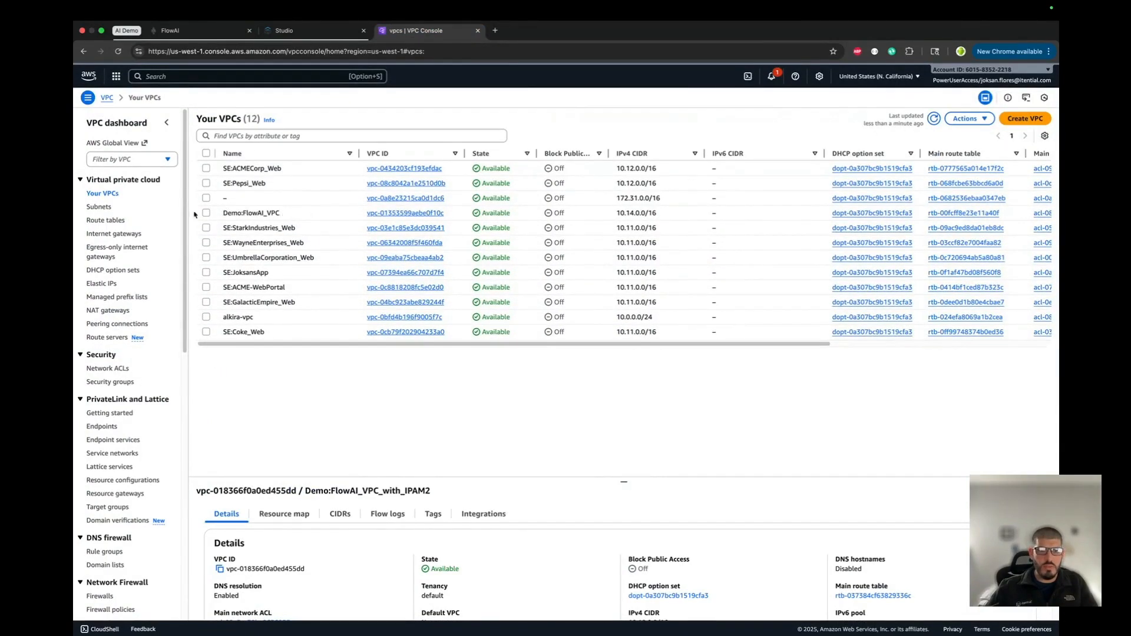
{"action": "left_click_drag", "start_coordinate": [244, 213], "coordinate": [281, 213]}
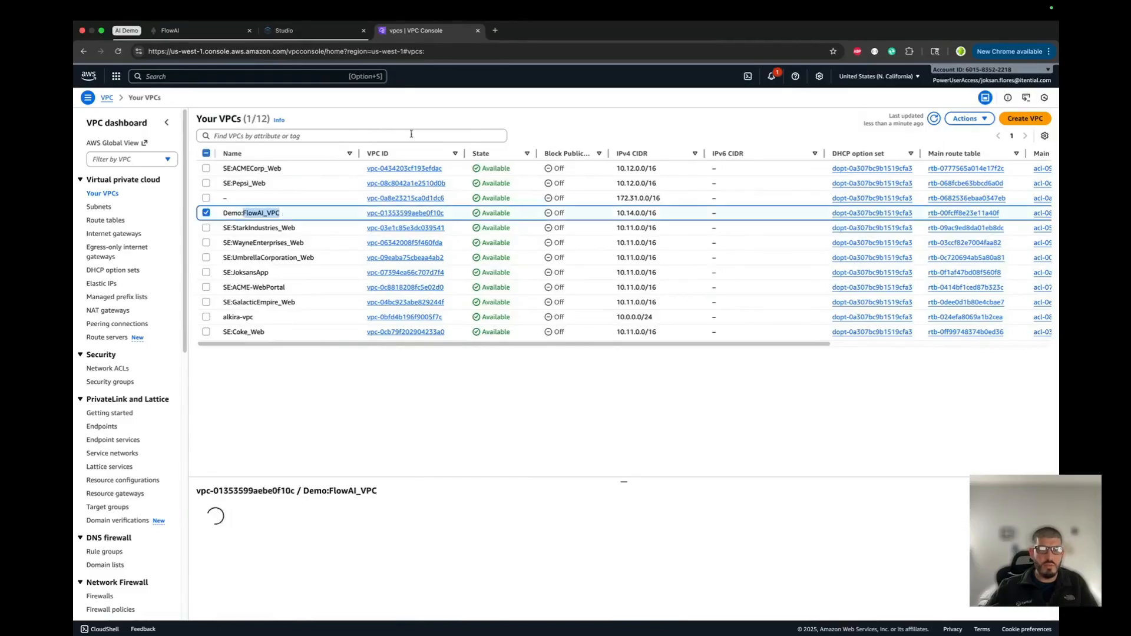
{"action": "left_click", "coordinate": [265, 215]}
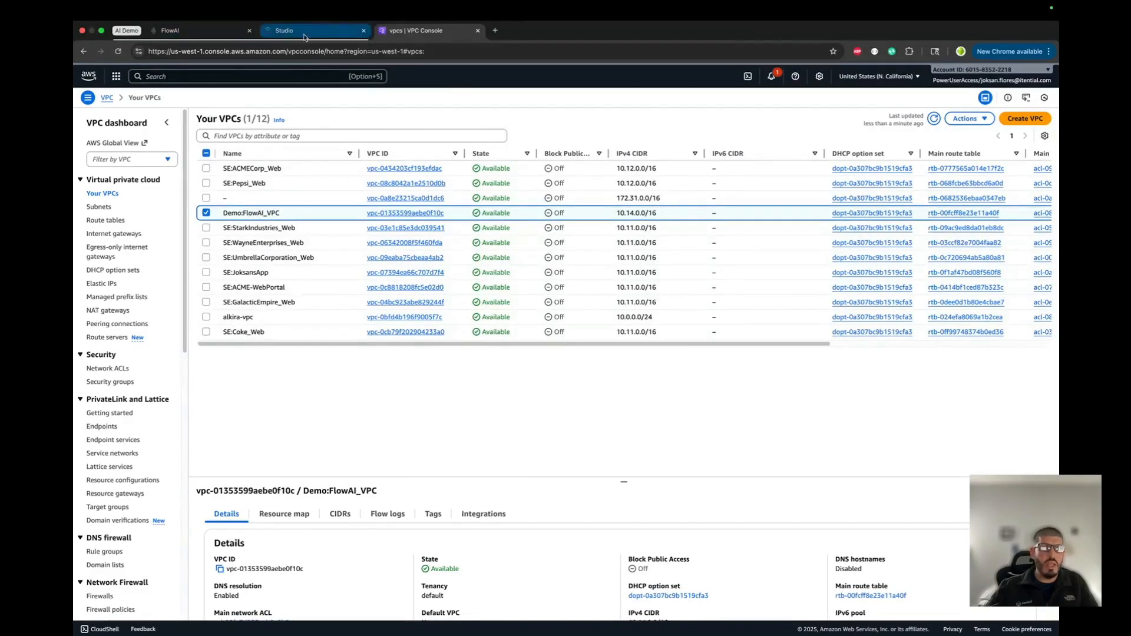
- Switch back to FlowAI, open the Virtual_Network_Provisioning agent and review the subnet given in its user prompt
{"action": "left_click", "coordinate": [221, 32]}
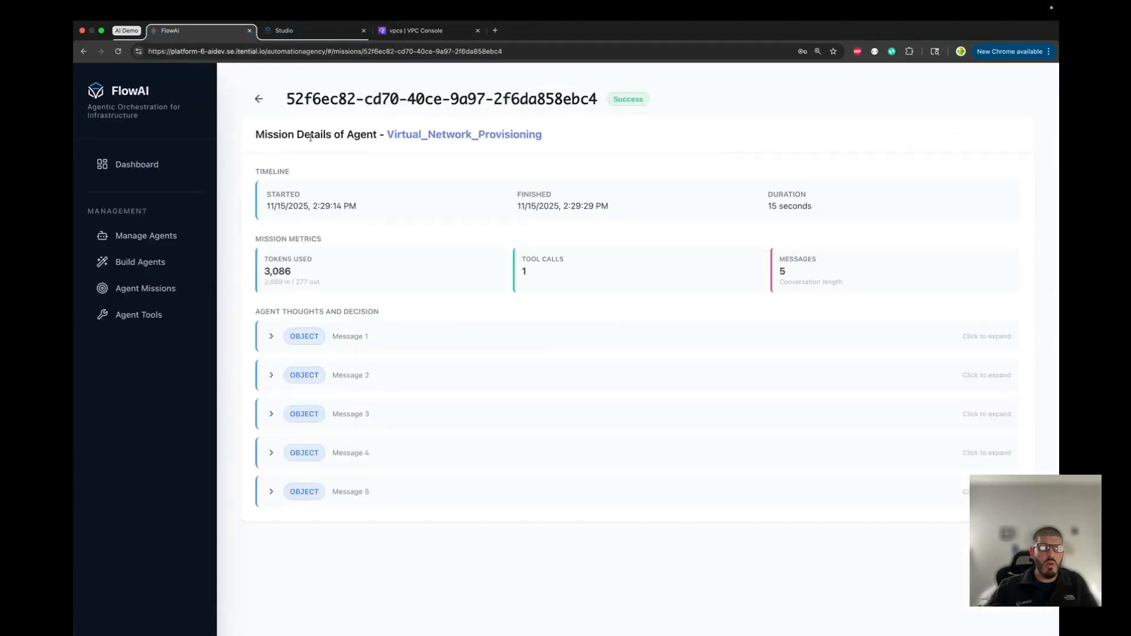
{"action": "left_click", "coordinate": [137, 239]}
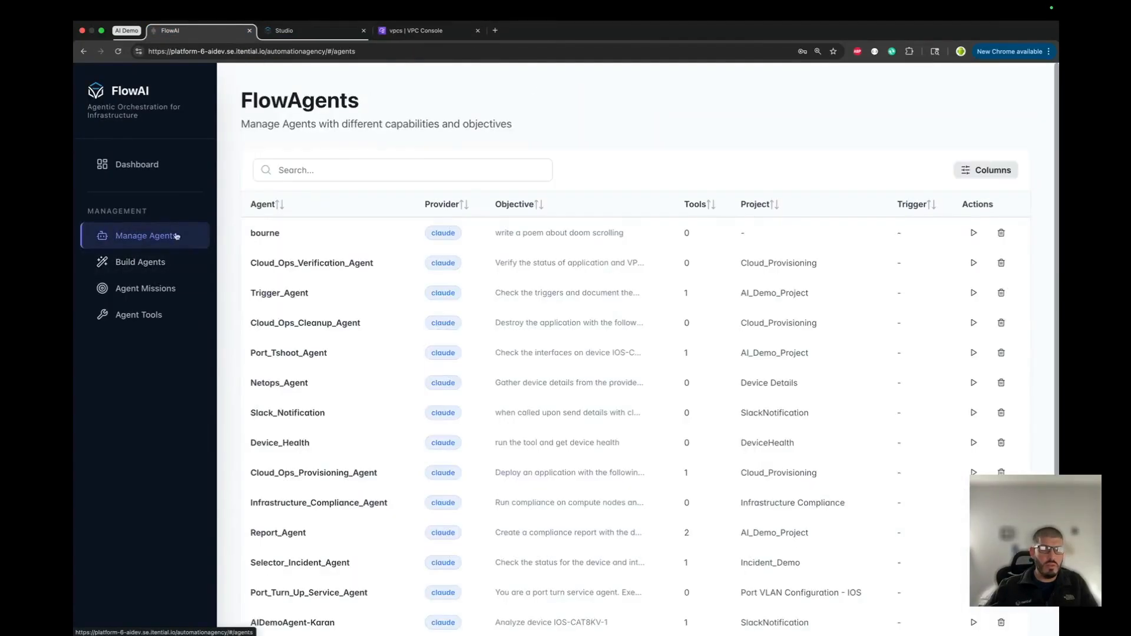
{"action": "scroll", "coordinate": [315, 513], "scroll_direction": "down", "scroll_amount": 3}
{"action": "left_click", "coordinate": [308, 546]}
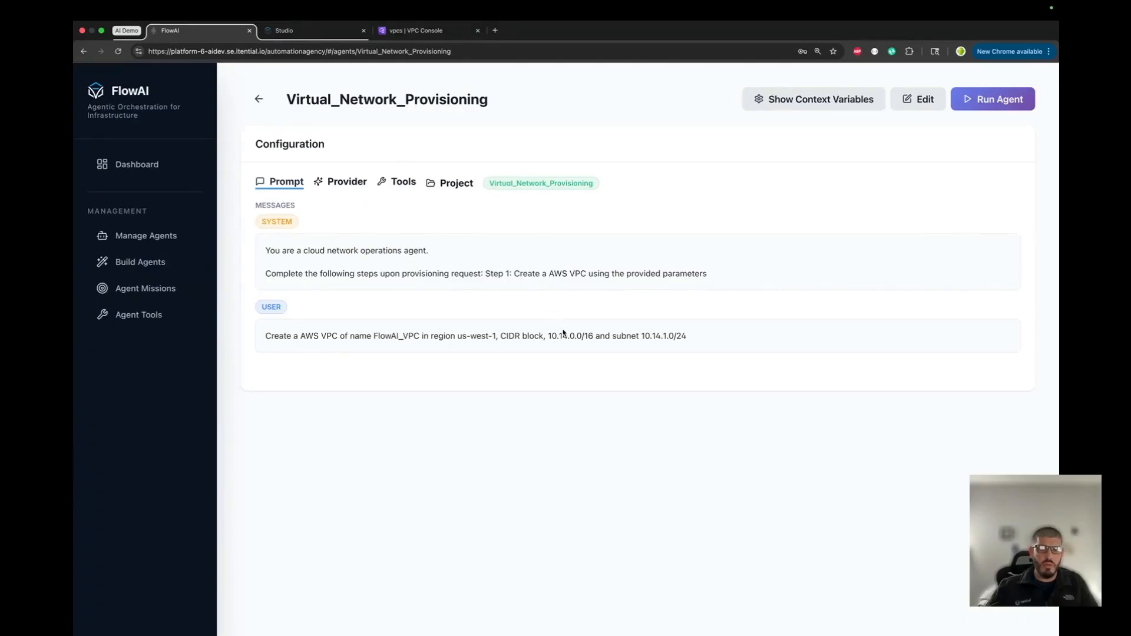
{"action": "left_click_drag", "start_coordinate": [645, 336], "coordinate": [691, 341]}
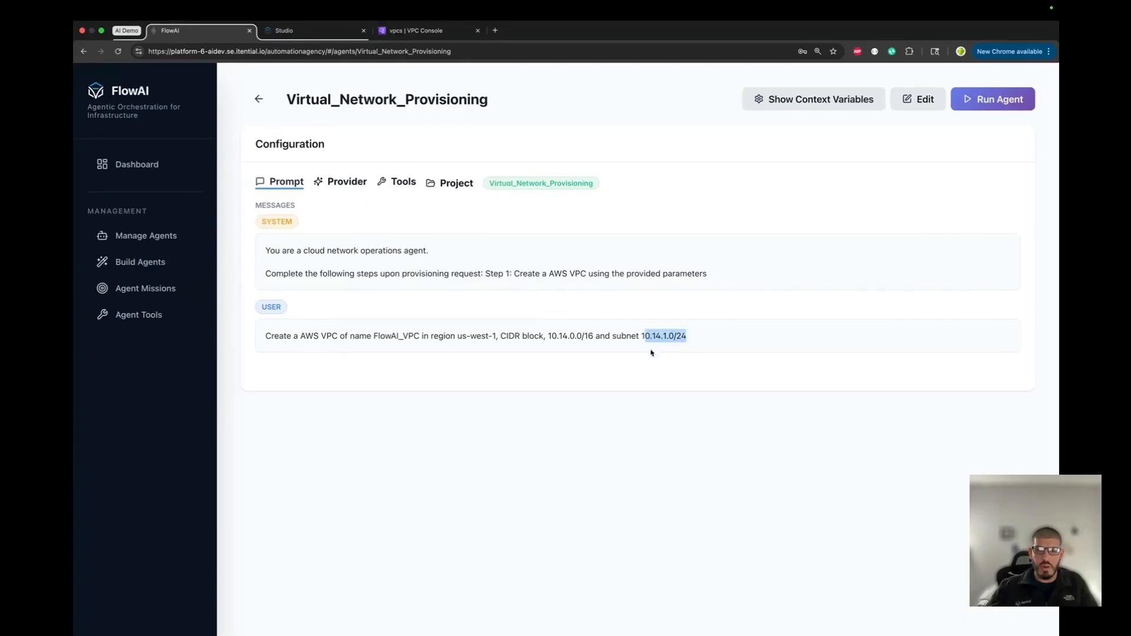
{"action": "left_click_drag", "start_coordinate": [639, 337], "coordinate": [688, 340]}
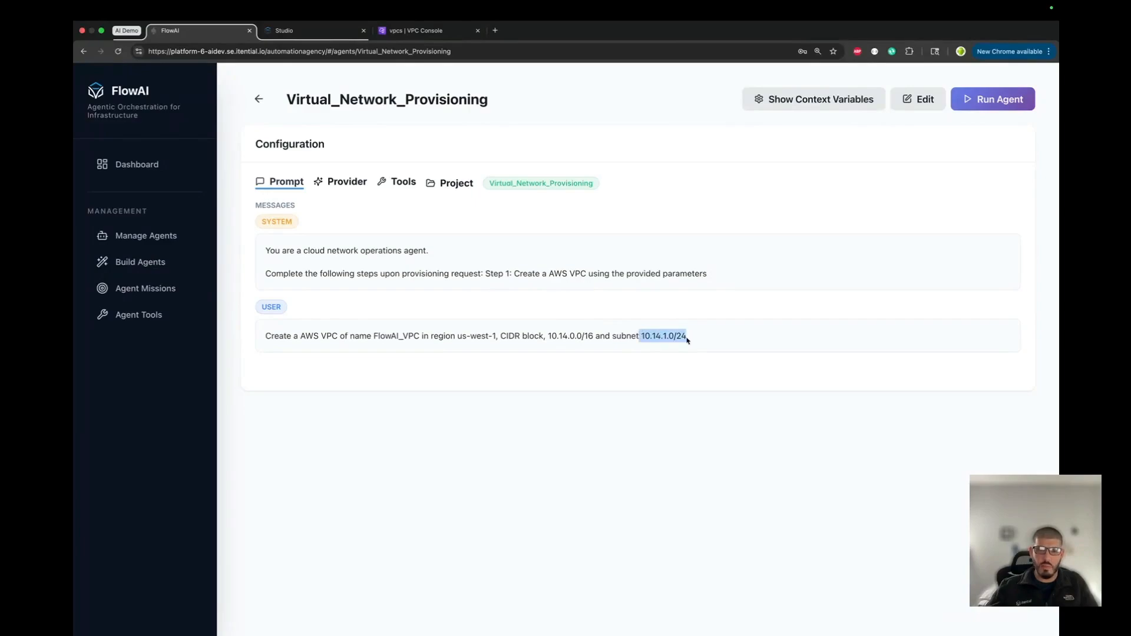
{"action": "left_click", "coordinate": [676, 336]}
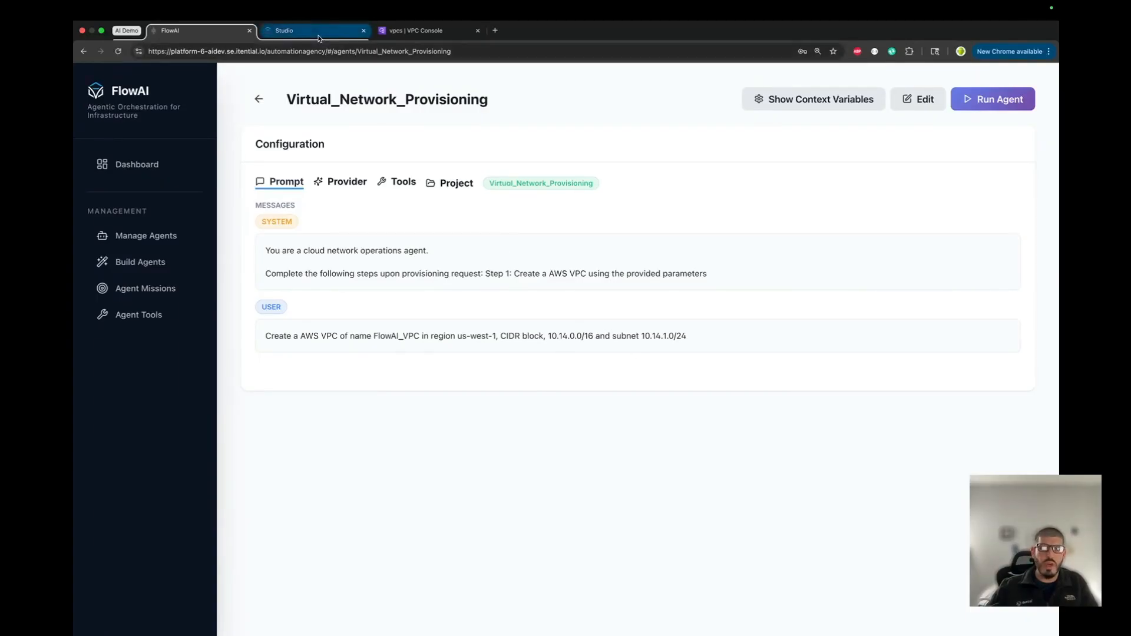
- Switch to Studio and copy the existing Send Notification - Slack workflow from AI_Demo_Project into the Virtual_Network_Provisioning project
{"action": "key", "text": "ctrl+Tab"}
{"action": "left_click", "coordinate": [125, 93]}
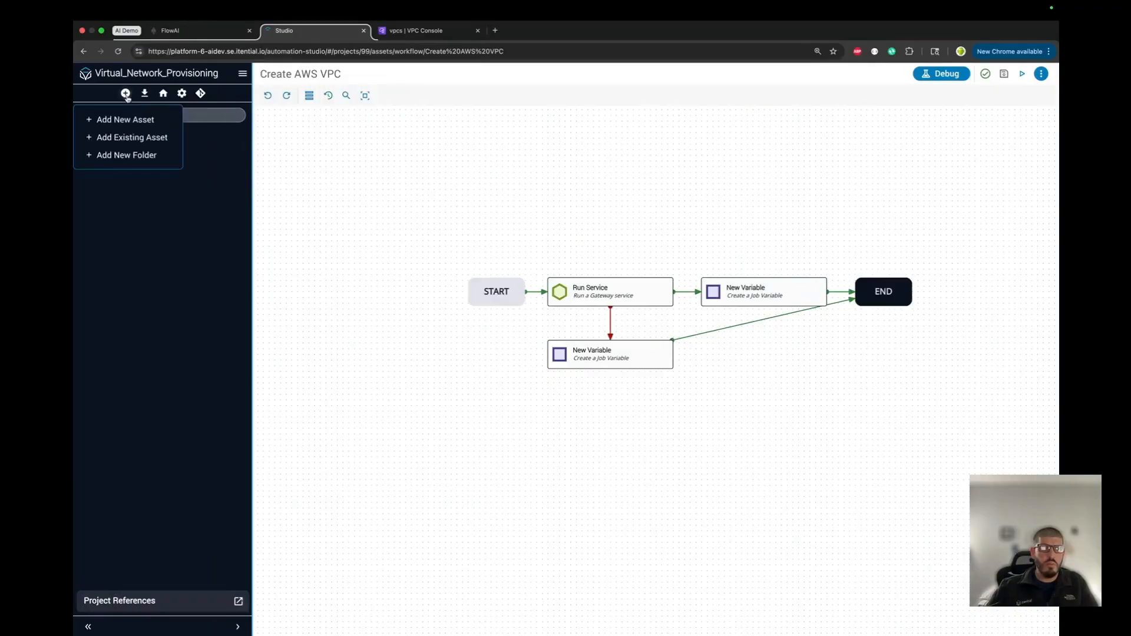
{"action": "left_click", "coordinate": [118, 136]}
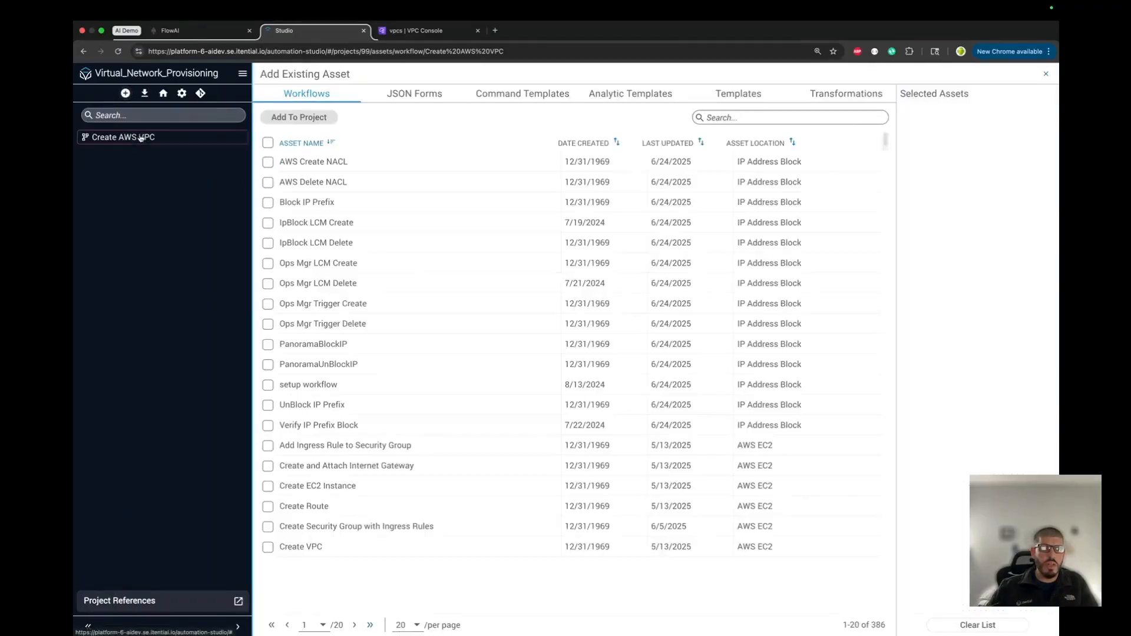
{"action": "left_click", "coordinate": [837, 119]}
{"action": "type", "text": "Slack"}
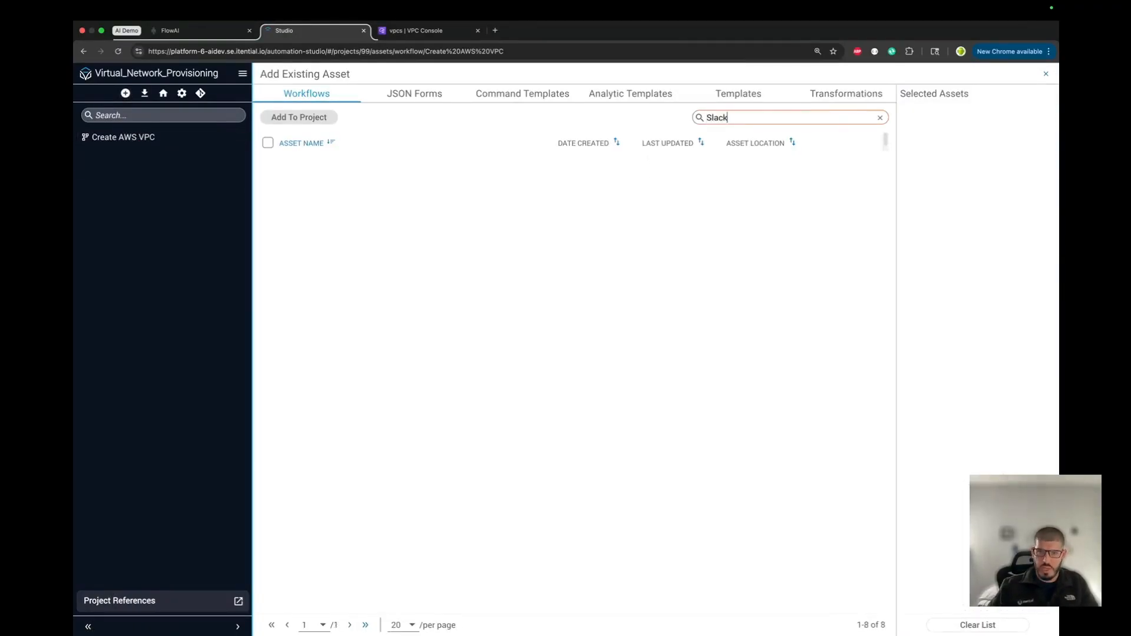
{"action": "left_click", "coordinate": [267, 202]}
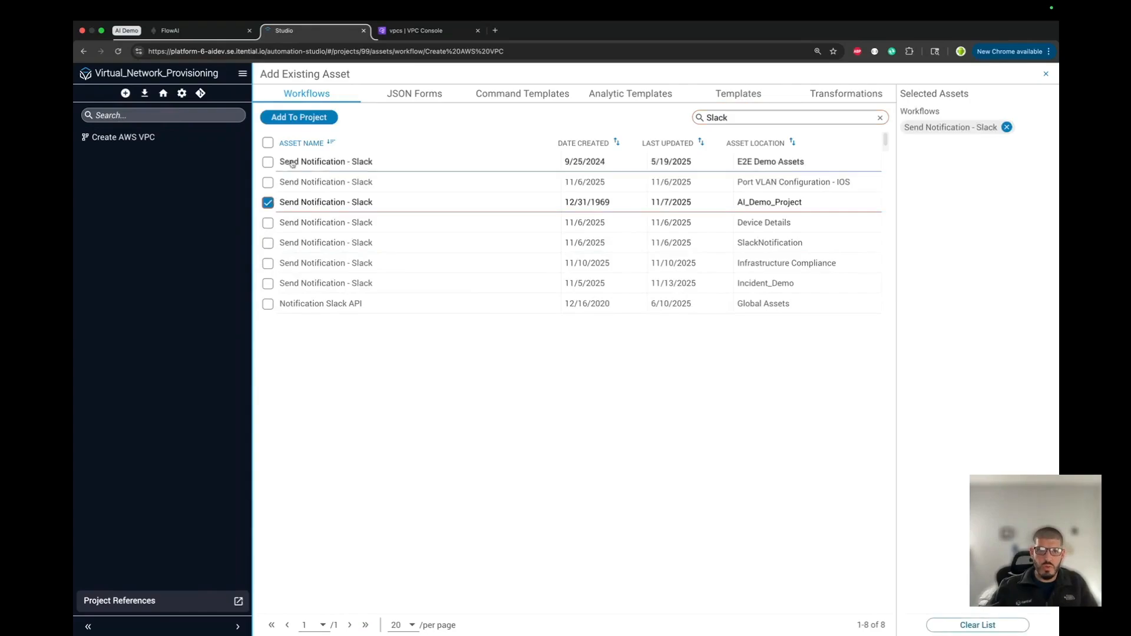
{"action": "left_click", "coordinate": [308, 118]}
{"action": "left_click", "coordinate": [478, 363]}
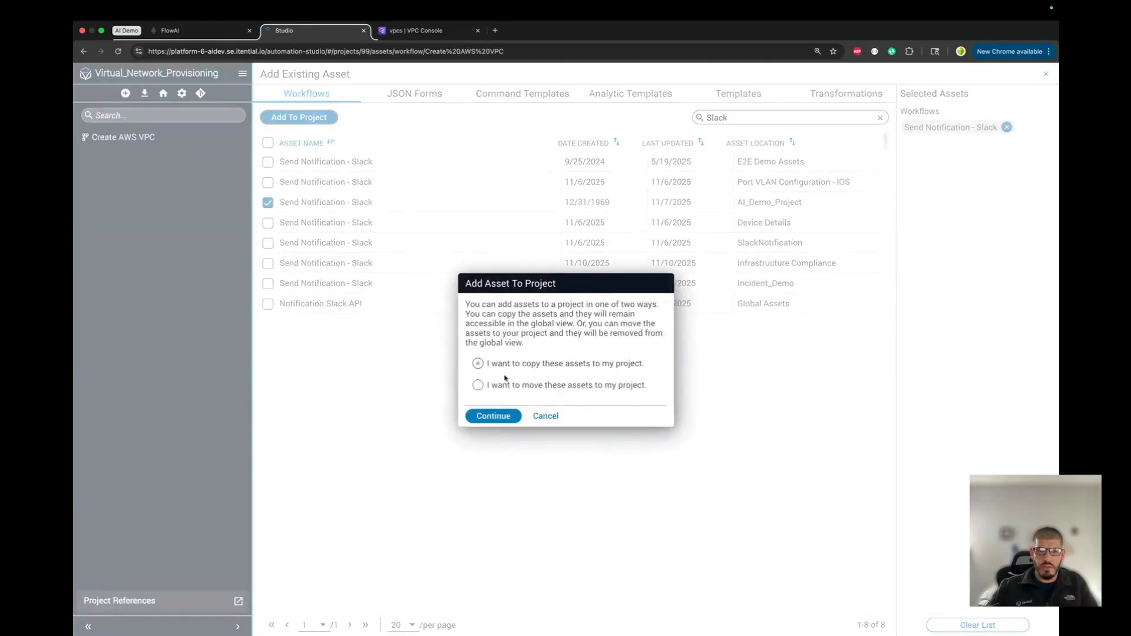
{"action": "left_click", "coordinate": [493, 416]}
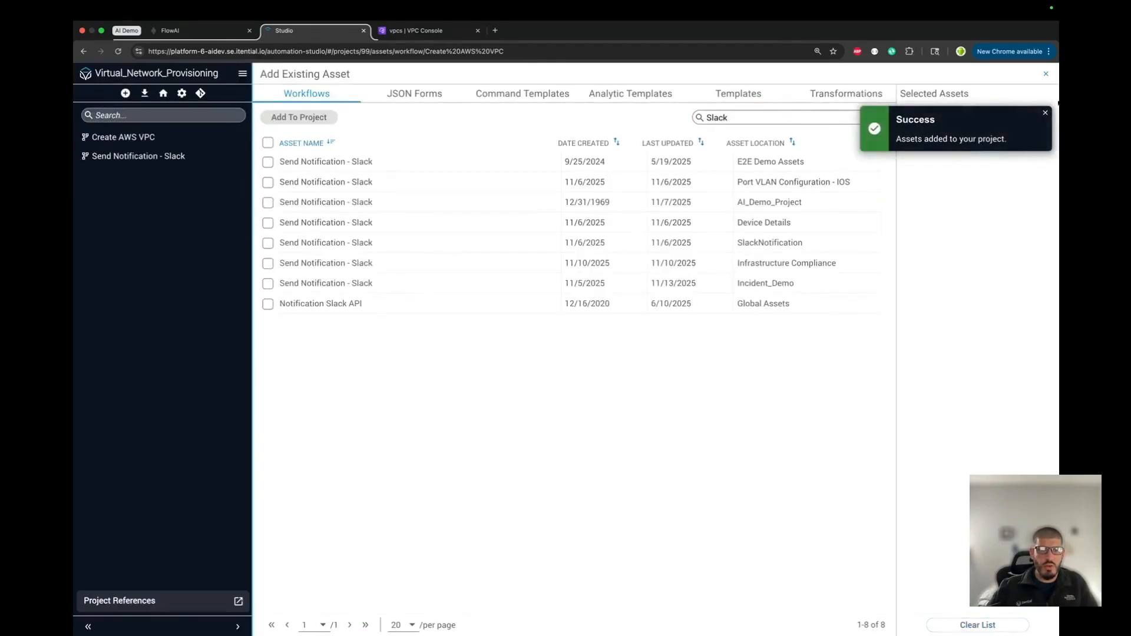
{"action": "left_click", "coordinate": [1046, 74]}
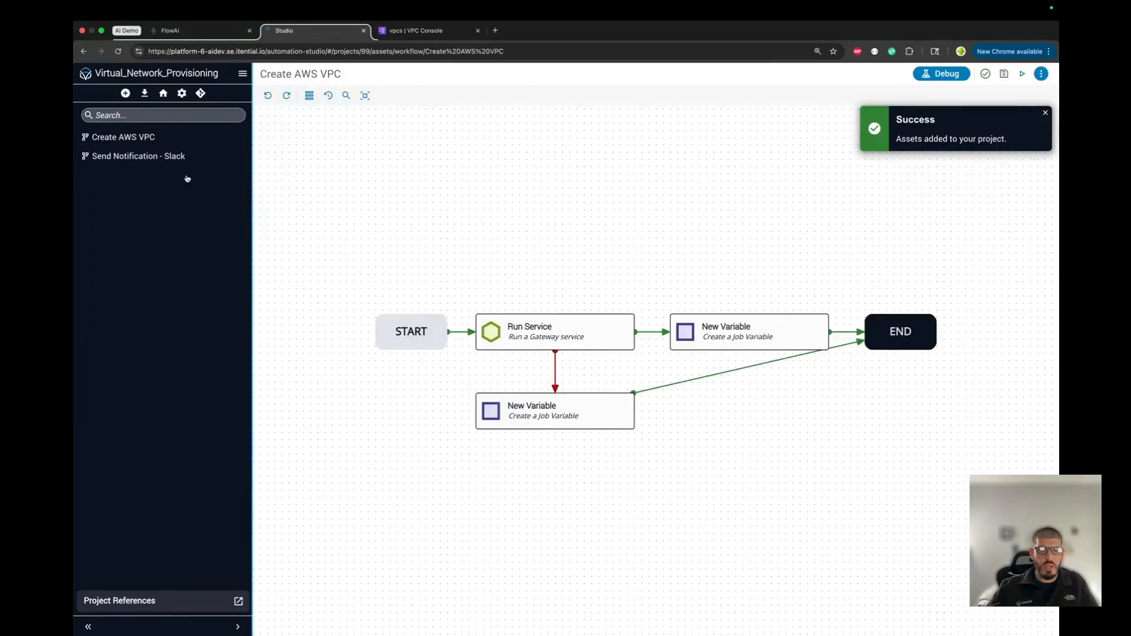
- Open the Send Notification - Slack workflow and inspect the job variables it needs for a run, without running it
{"action": "left_click", "coordinate": [134, 163]}
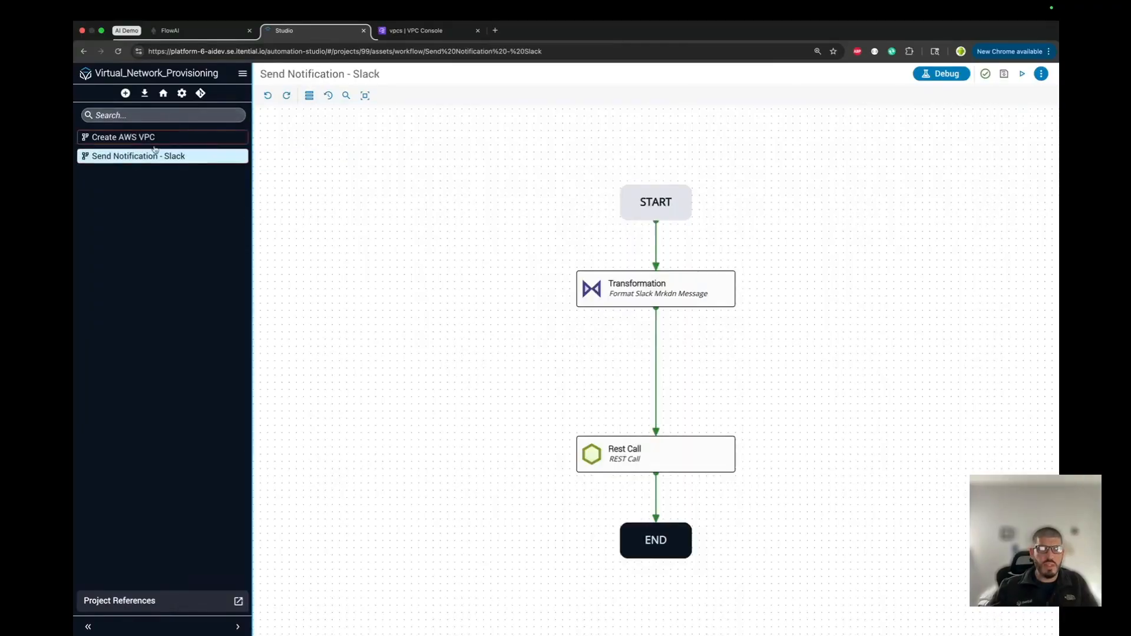
{"action": "left_click", "coordinate": [1022, 77]}
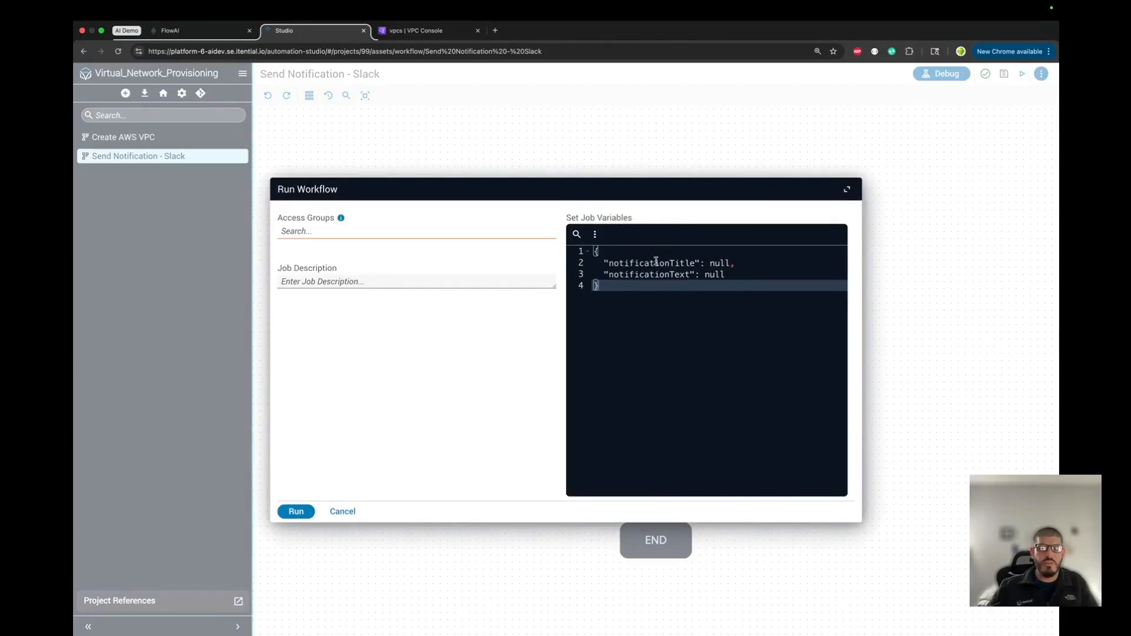
{"action": "left_click", "coordinate": [711, 263]}
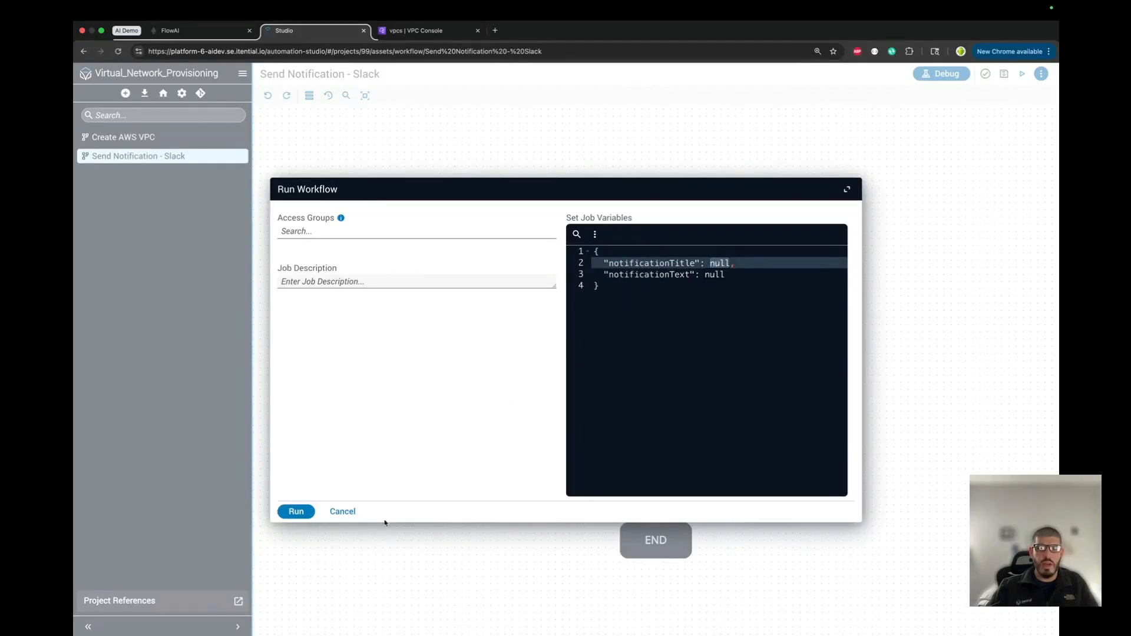
{"action": "left_click", "coordinate": [343, 512]}
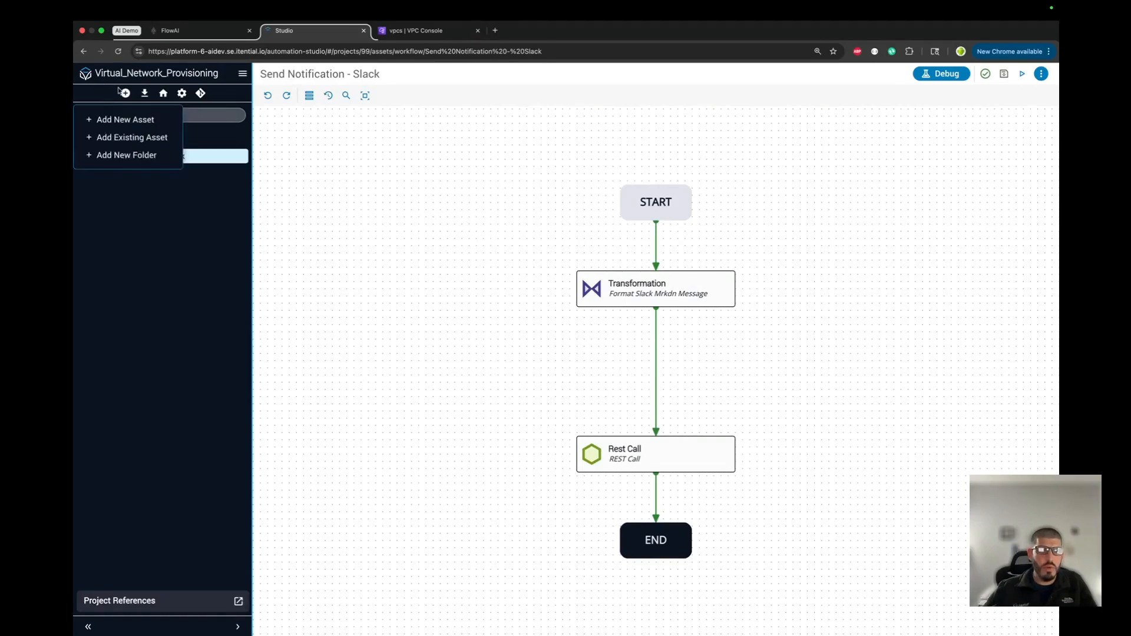
- Create a new workflow named Allocate VPC Subnet in the Virtual_Network_Provisioning project
{"action": "mouse_move", "coordinate": [125, 100]}
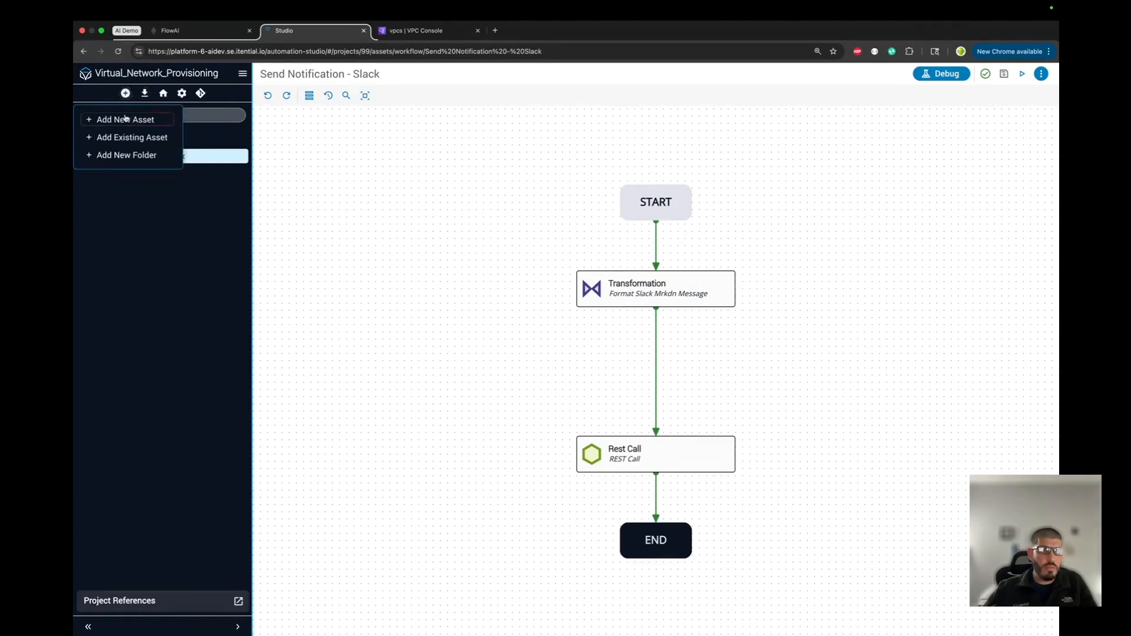
{"action": "left_click", "coordinate": [125, 120]}
{"action": "left_click", "coordinate": [458, 325]}
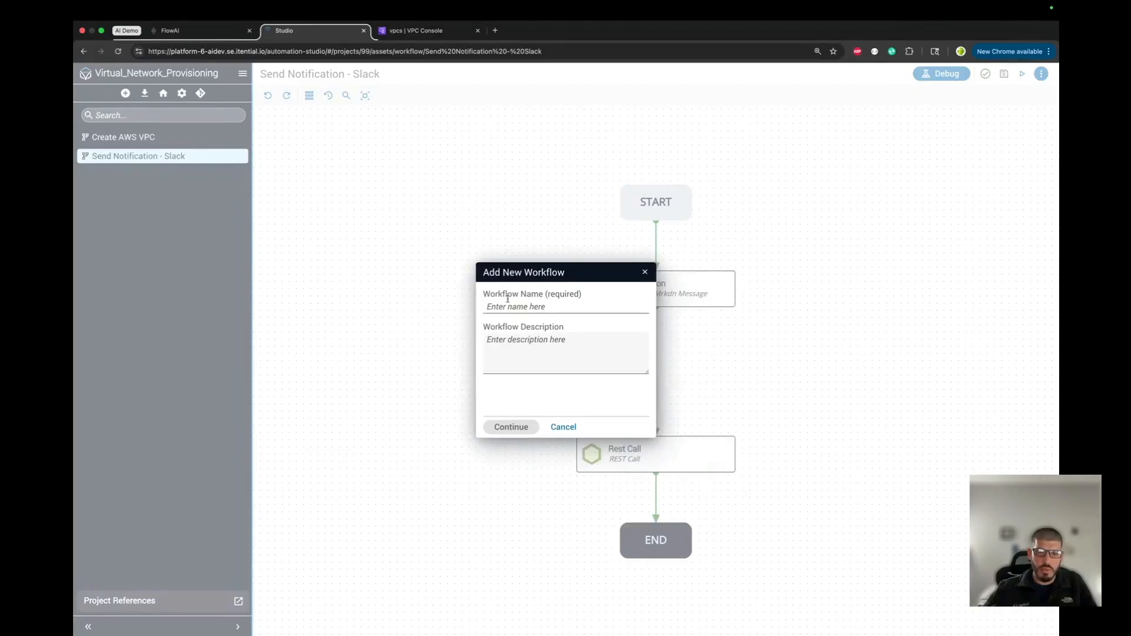
{"action": "left_click", "coordinate": [513, 308]}
{"action": "type", "text": "Allocate"}
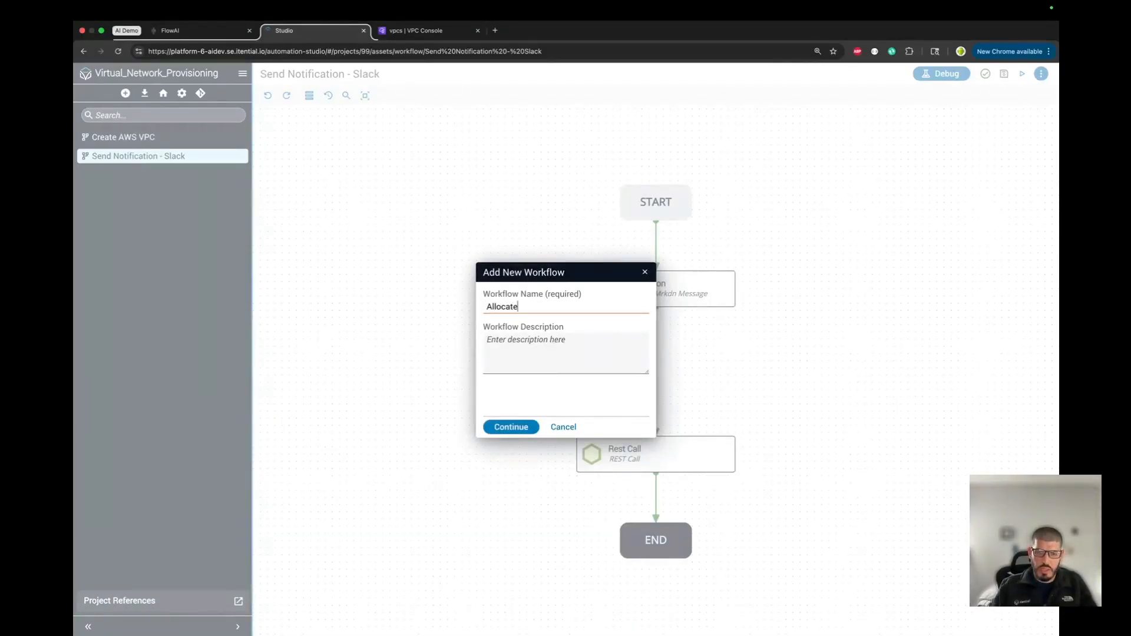
{"action": "type", "text": " VPC S"}
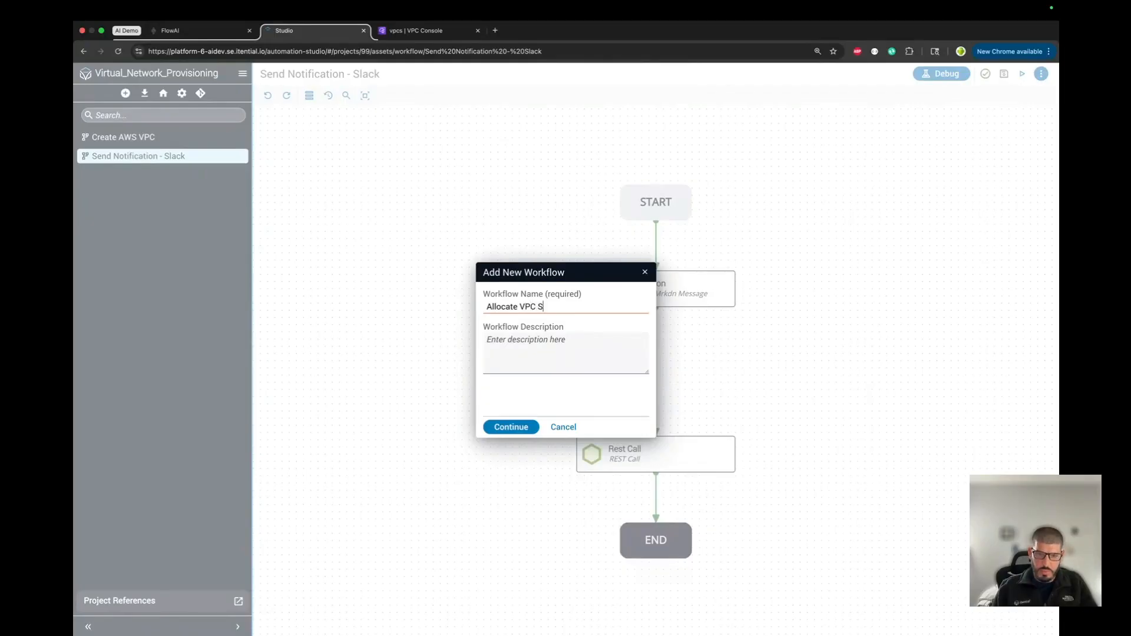
{"action": "type", "text": "ubnet"}
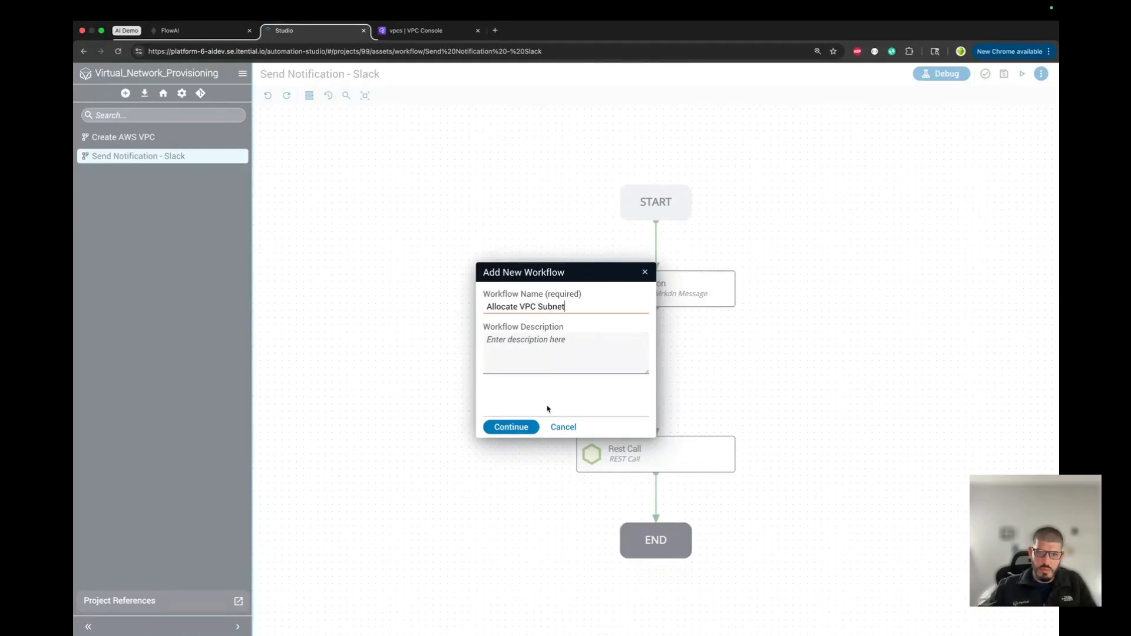
{"action": "left_click", "coordinate": [512, 427]}
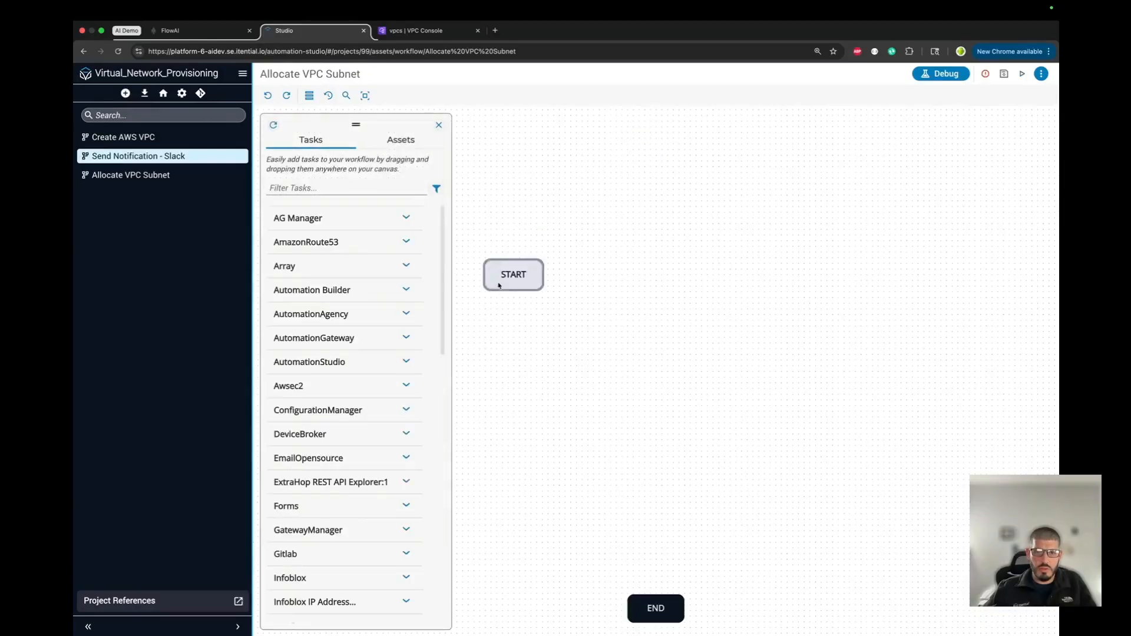
- Add the Infoblox Assign Next Network task between START and END in one row, and connect START to it
{"action": "left_click_drag", "start_coordinate": [716, 462], "coordinate": [773, 295]}
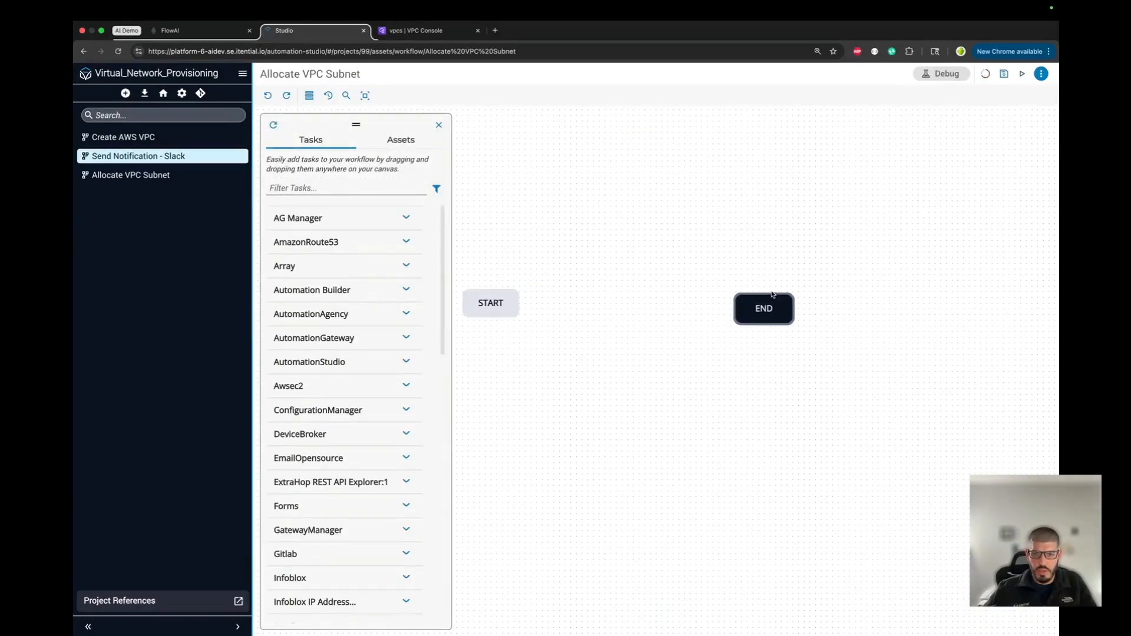
{"action": "left_click", "coordinate": [356, 189]}
{"action": "type", "text": "assign ne"}
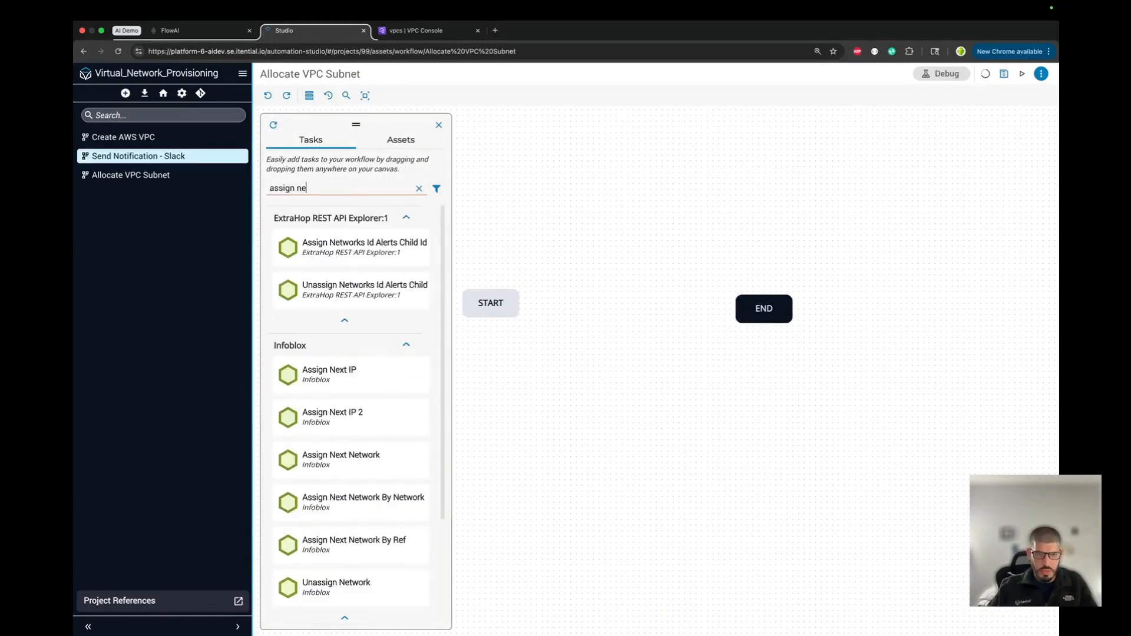
{"action": "type", "text": "xt"}
{"action": "left_click_drag", "start_coordinate": [347, 332], "coordinate": [598, 307]}
{"action": "left_click_drag", "start_coordinate": [781, 313], "coordinate": [798, 307]}
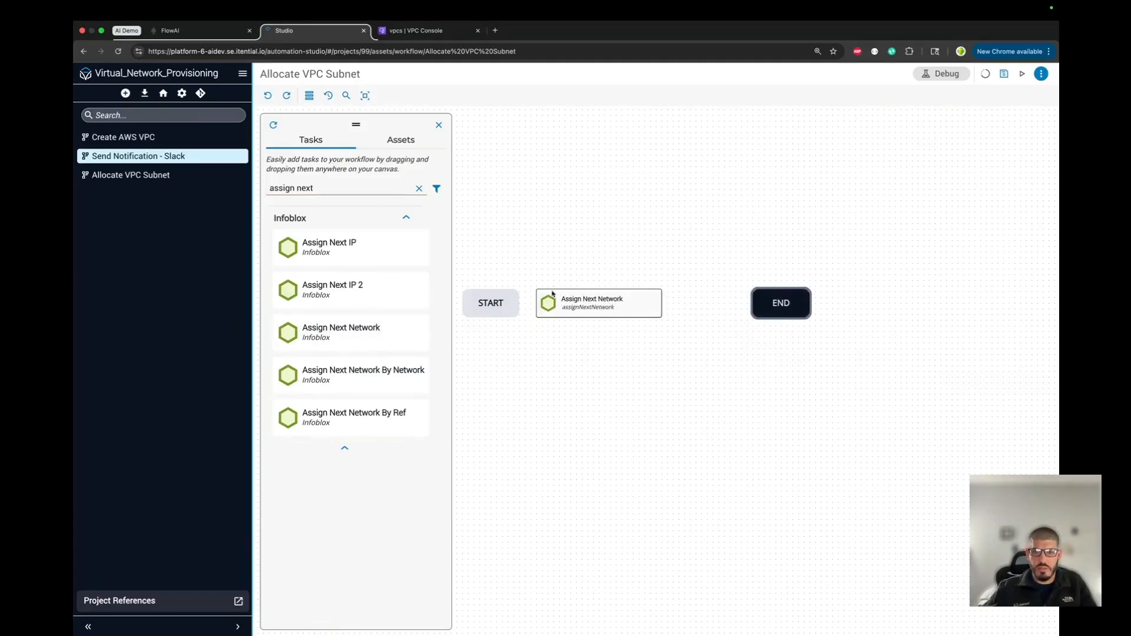
{"action": "left_click_drag", "start_coordinate": [516, 305], "coordinate": [609, 308]}
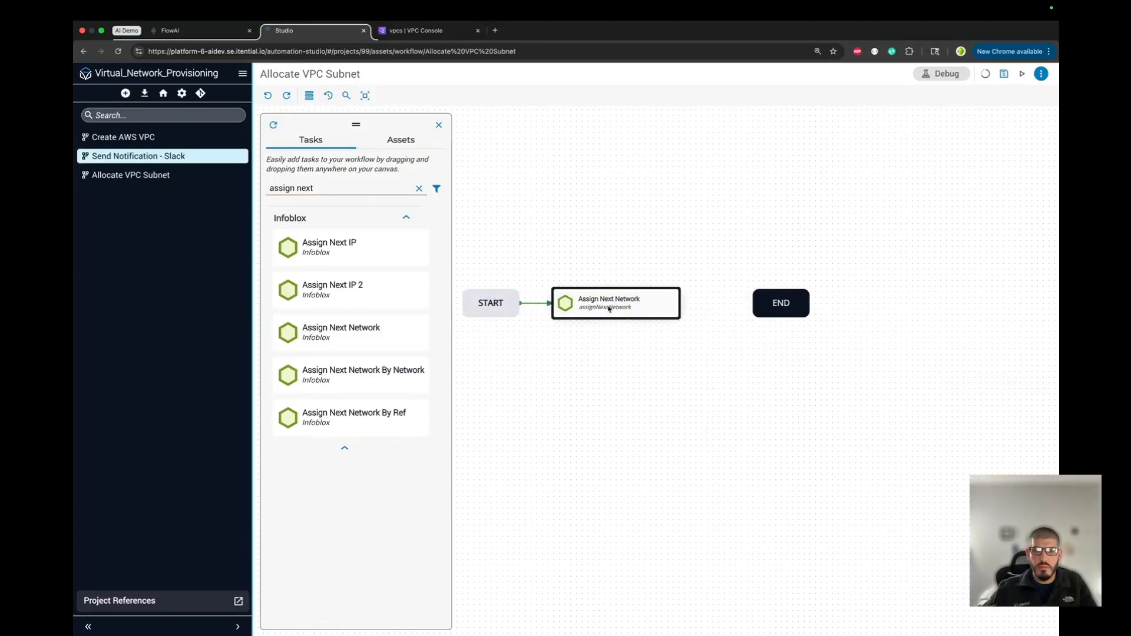
{"action": "left_click", "coordinate": [439, 125]}
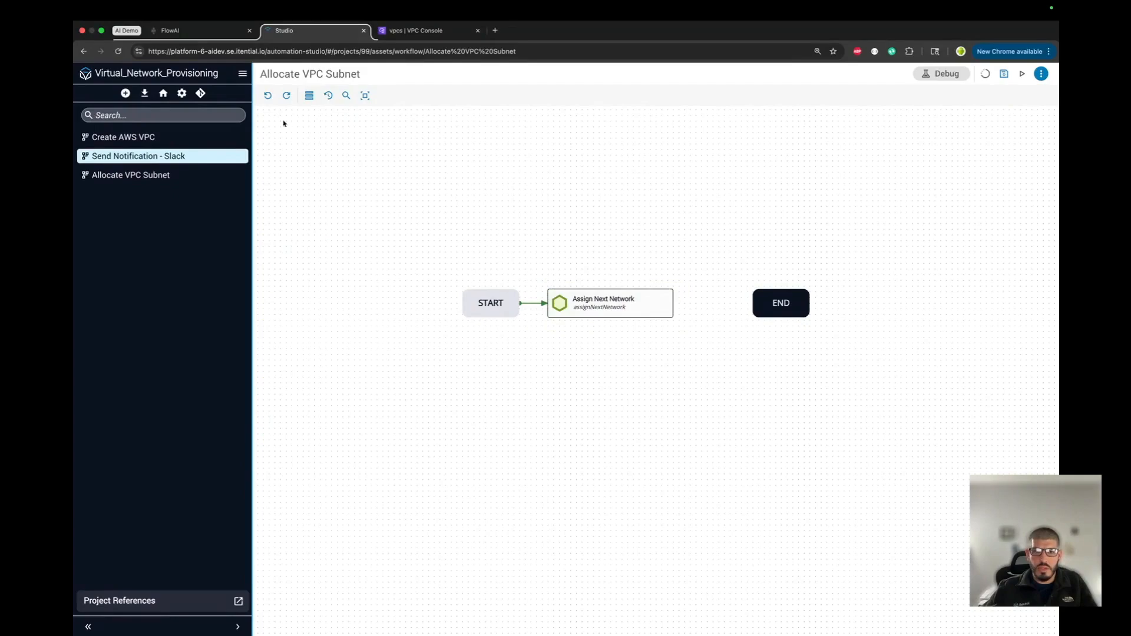
- Add a New Variable task between Assign Next Network and END, moving END further along to make room
{"action": "left_click", "coordinate": [309, 95]}
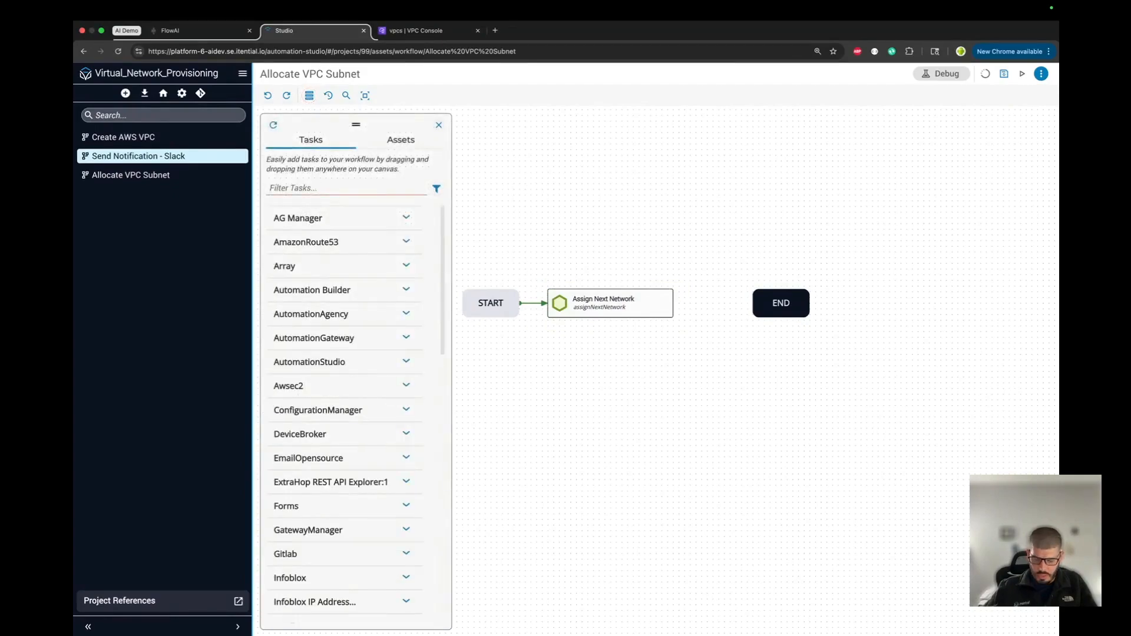
{"action": "type", "text": "new va"}
{"action": "left_click_drag", "start_coordinate": [327, 247], "coordinate": [781, 230]}
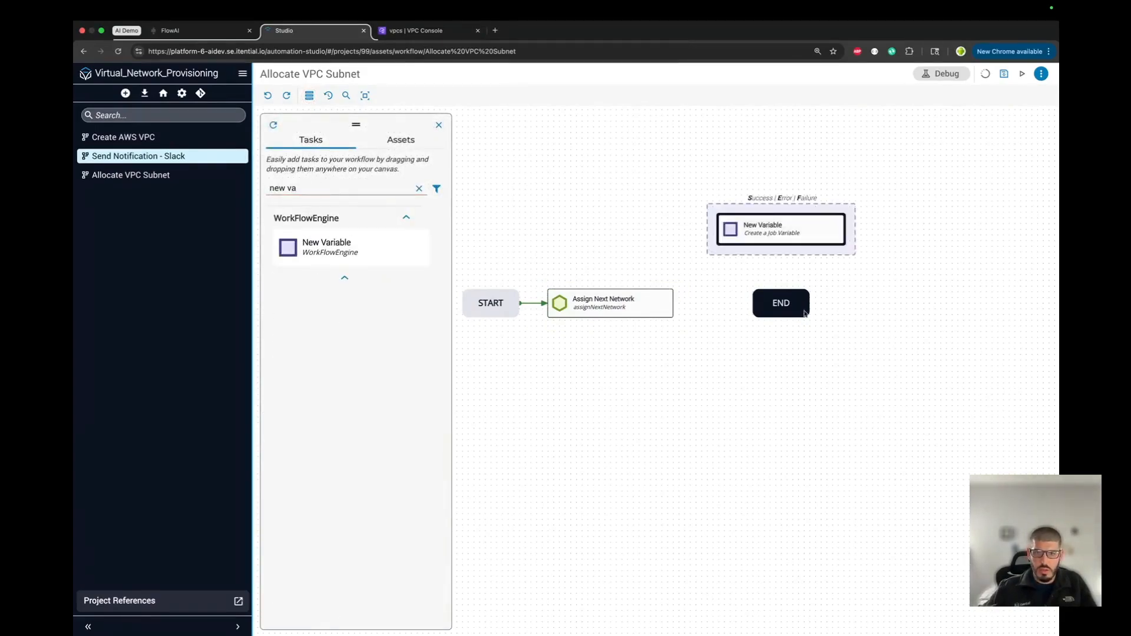
{"action": "left_click_drag", "start_coordinate": [804, 313], "coordinate": [924, 313]}
{"action": "left_click_drag", "start_coordinate": [777, 222], "coordinate": [760, 306]}
{"action": "left_click", "coordinate": [439, 125]}
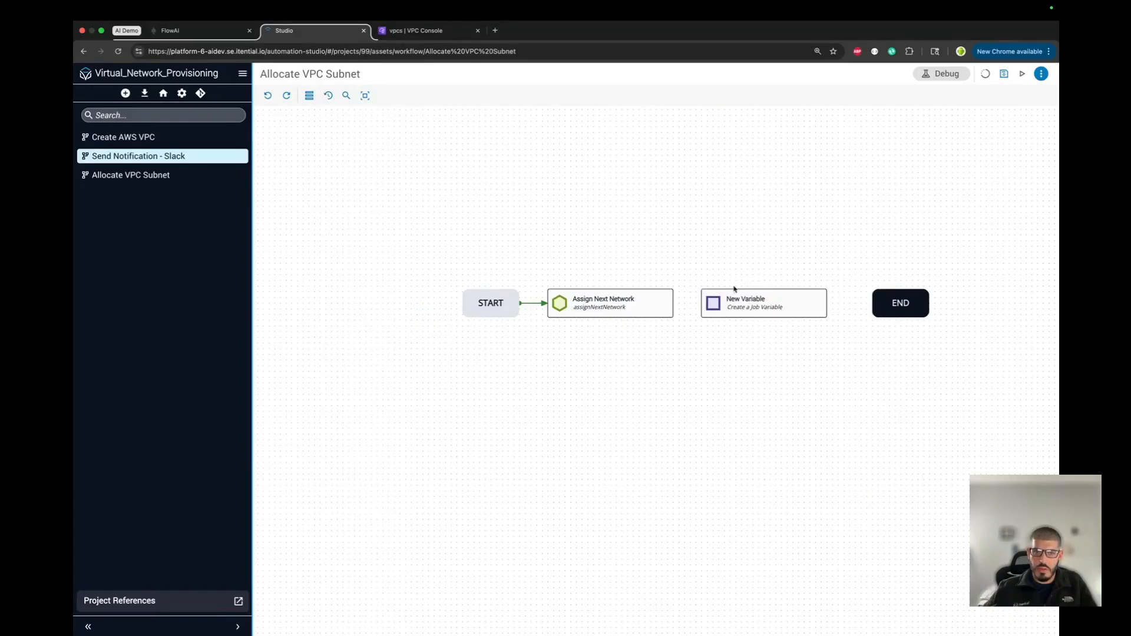
- Configure the New Variable task to create jobStatus with the static string value success
{"action": "double_click", "coordinate": [735, 294]}
{"action": "left_click", "coordinate": [816, 322]}
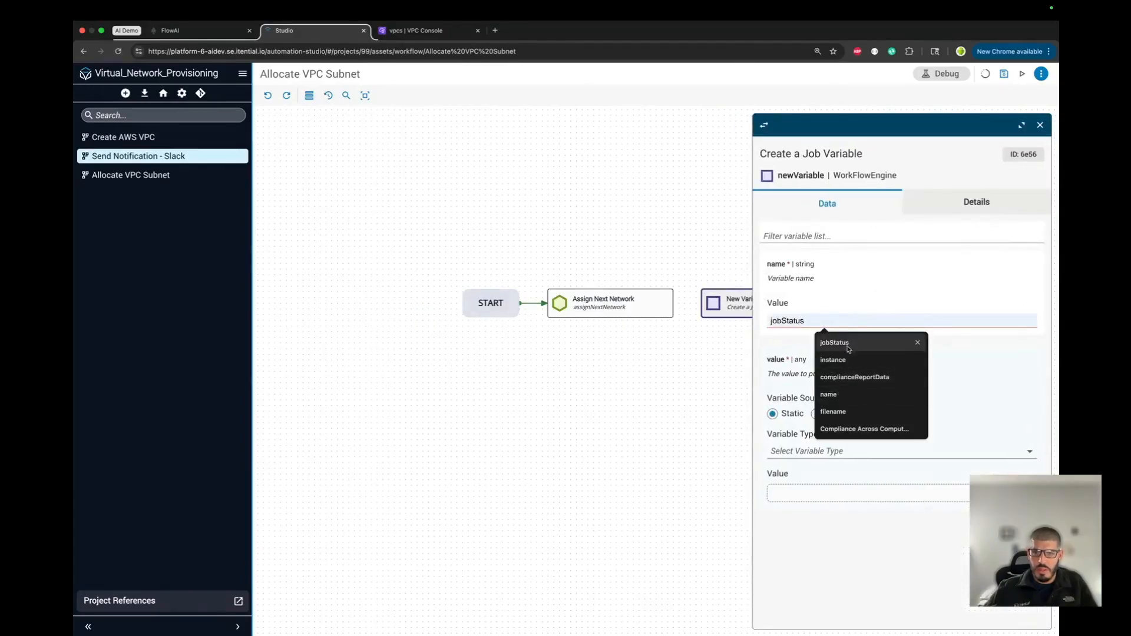
{"action": "left_click", "coordinate": [833, 337]}
{"action": "left_click", "coordinate": [810, 450]}
{"action": "left_click", "coordinate": [803, 514]}
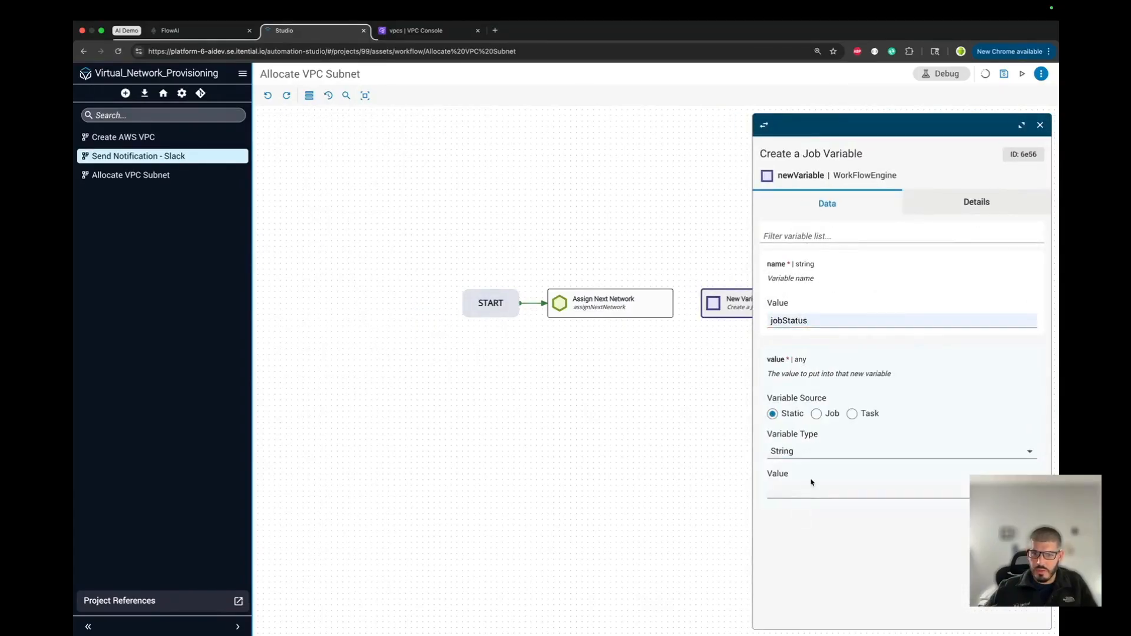
{"action": "type", "text": "success"}
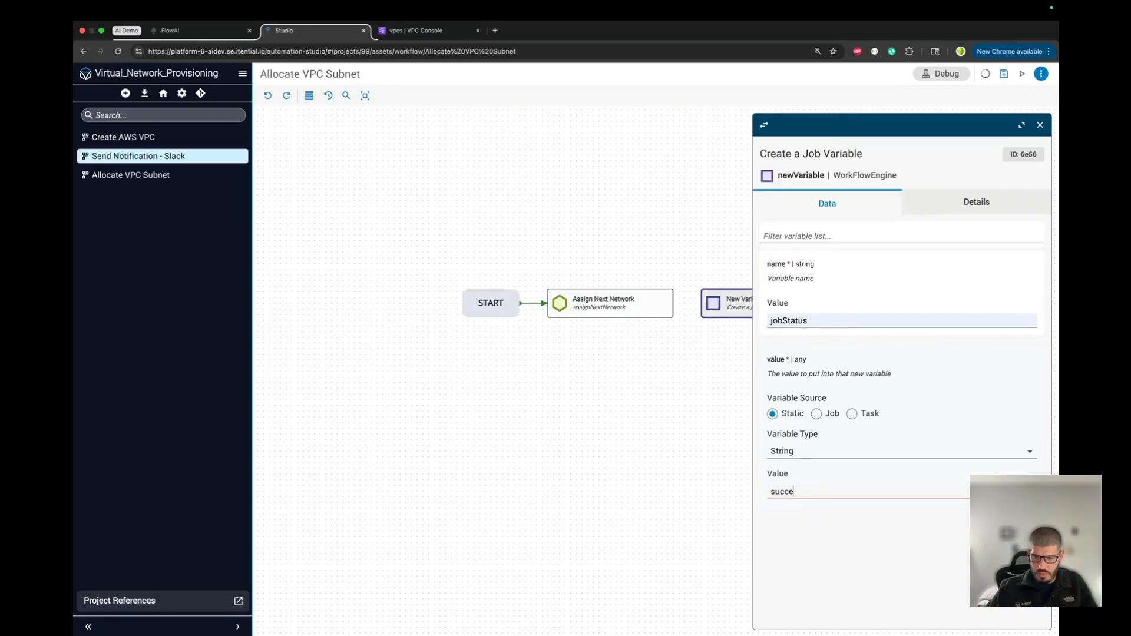
- Duplicate the New Variable task, place the copy below Assign Next Network and set its jobStatus value to error
{"action": "right_click", "coordinate": [803, 498]}
{"action": "left_click", "coordinate": [700, 436]}
{"action": "left_click_drag", "start_coordinate": [731, 303], "coordinate": [612, 387]}
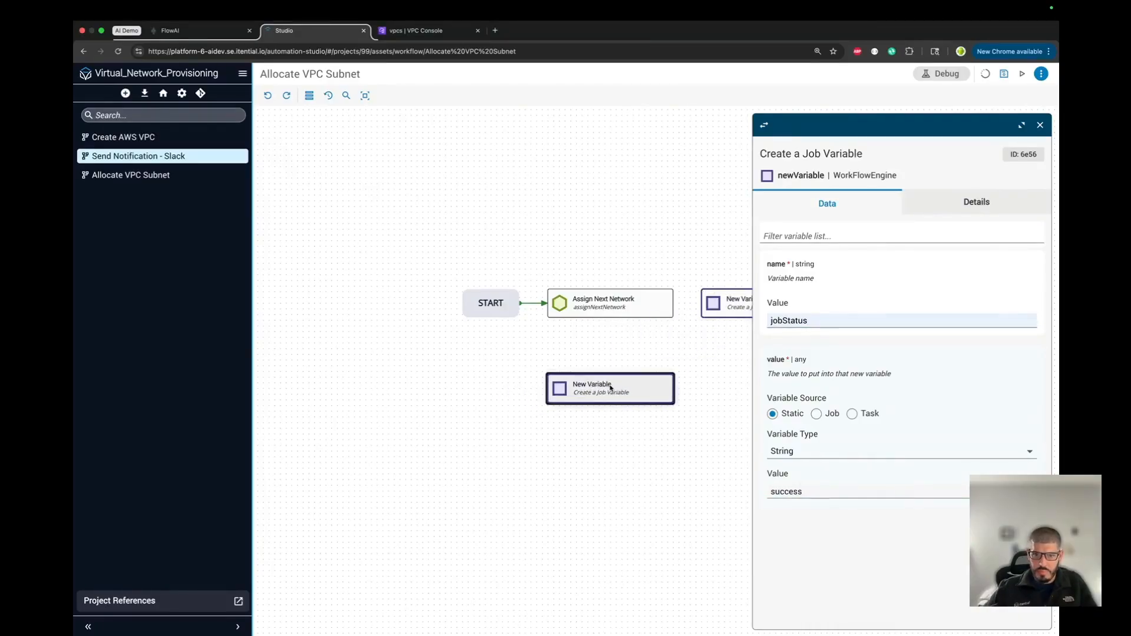
{"action": "double_click", "coordinate": [806, 485]}
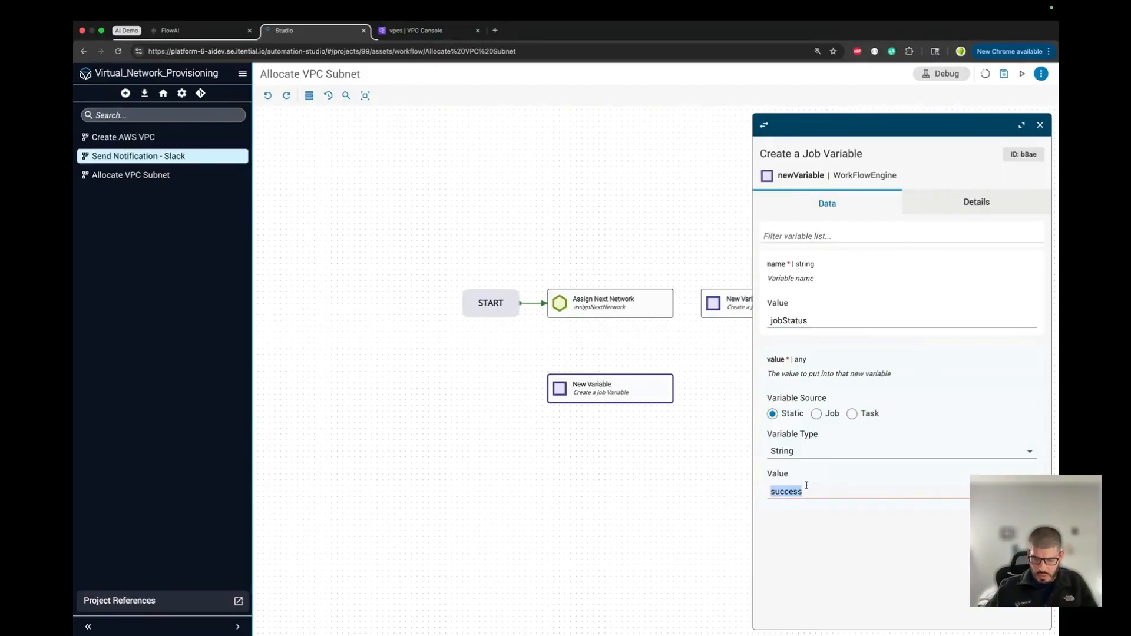
{"action": "type", "text": "error"}
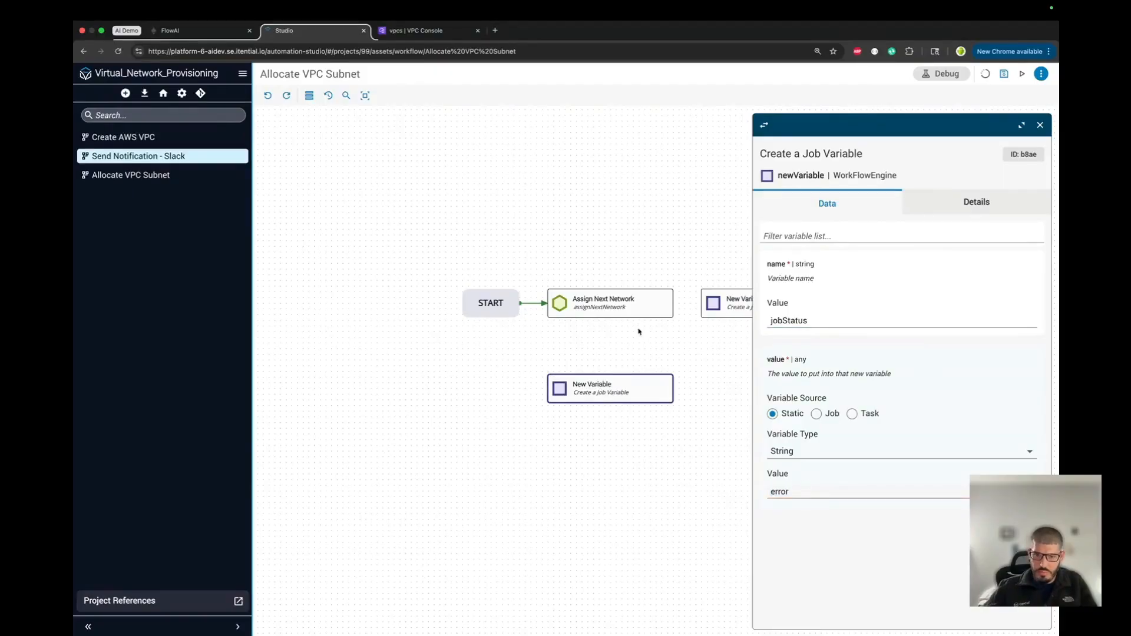
- Connect Assign Next Network to both New Variable tasks, and connect each of them to END
{"action": "mouse_move", "coordinate": [629, 326]}
{"action": "left_click_drag", "start_coordinate": [629, 325], "coordinate": [632, 389]}
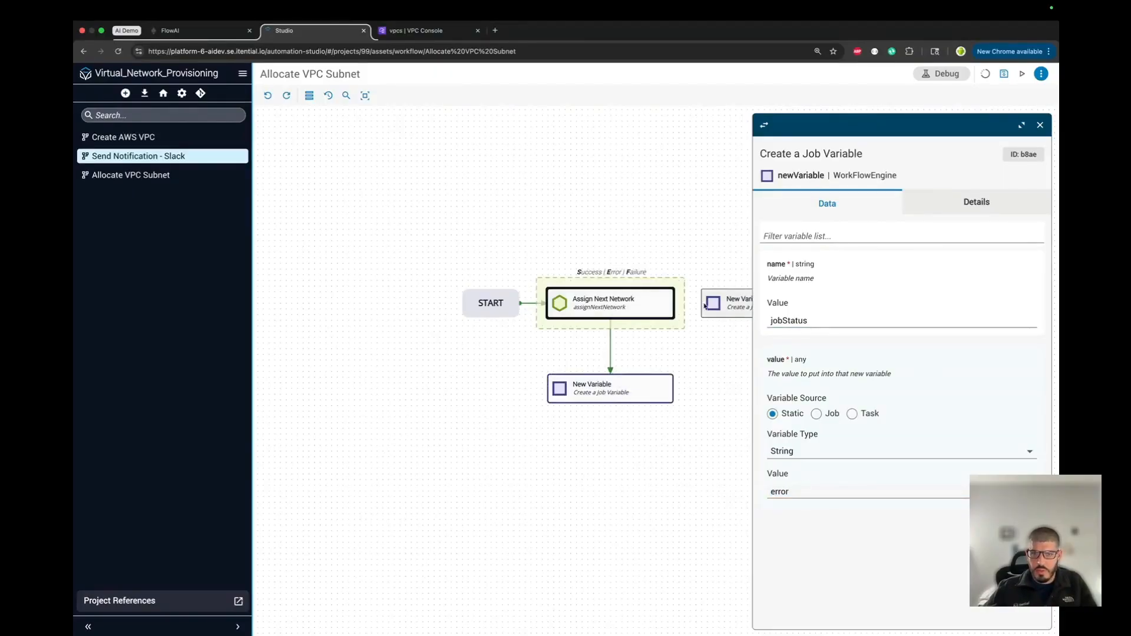
{"action": "left_click", "coordinate": [1040, 125]}
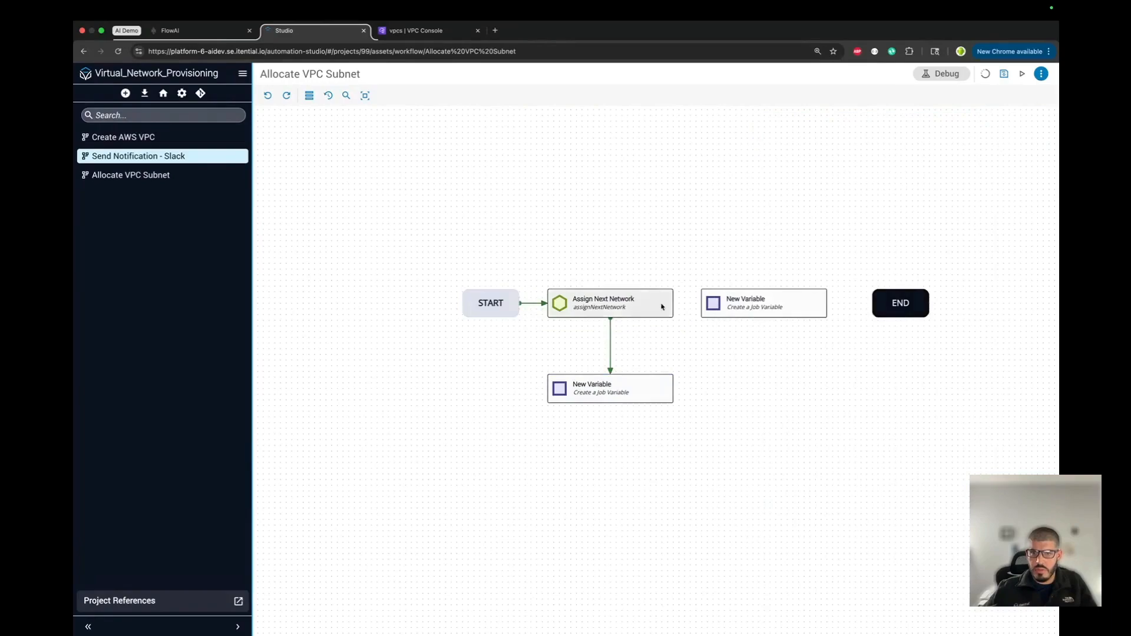
{"action": "left_click_drag", "start_coordinate": [683, 309], "coordinate": [760, 303]}
{"action": "left_click_drag", "start_coordinate": [829, 303], "coordinate": [896, 303]}
{"action": "left_click_drag", "start_coordinate": [674, 390], "coordinate": [907, 303]}
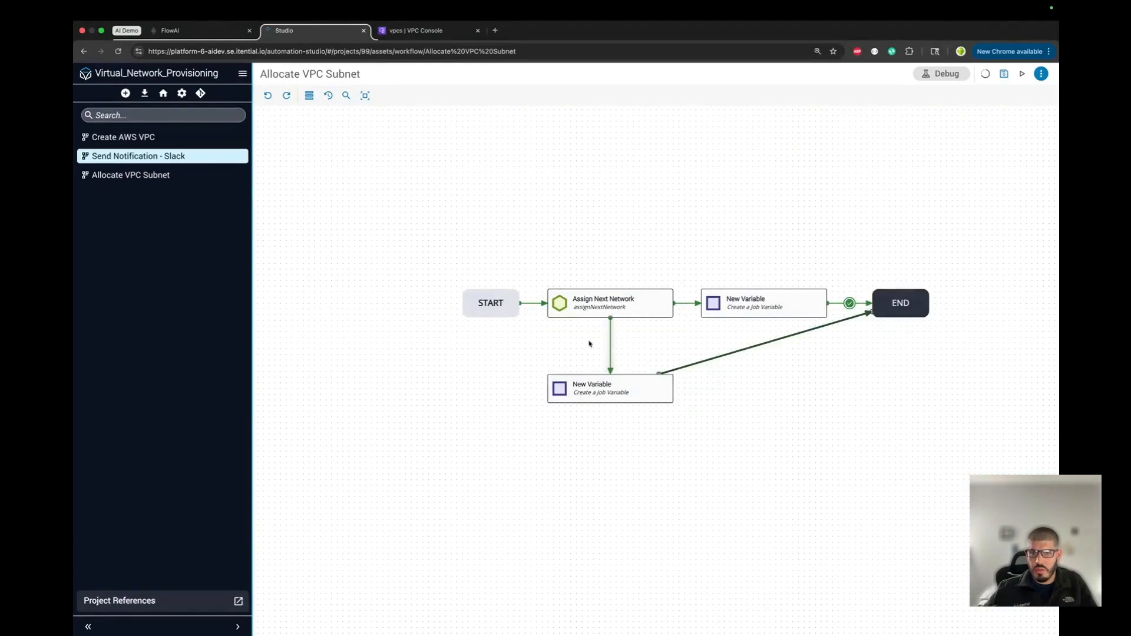
- Change the transition from Assign Next Network to the lower New Variable task to an error transition, and move that task slightly up
{"action": "left_click", "coordinate": [611, 344]}
{"action": "left_click", "coordinate": [630, 366]}
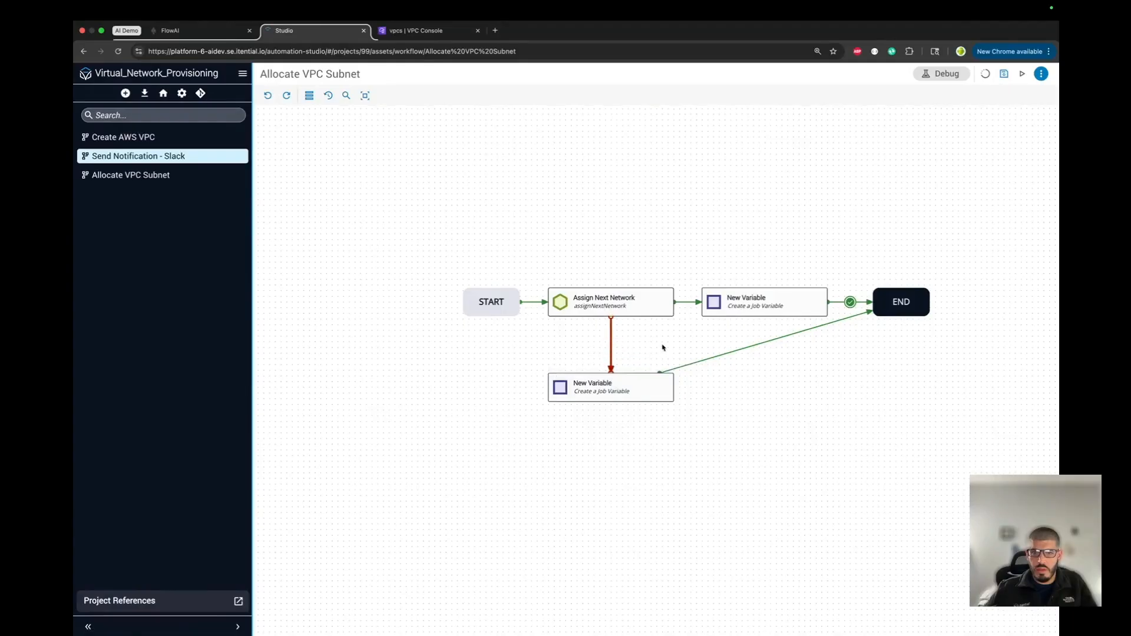
{"action": "left_click_drag", "start_coordinate": [628, 380], "coordinate": [627, 368]}
- Set Assign Next Network's networkBlock, nextNetworkSubnetMask and comment inputs to come from job variables of the same names, and save the workflow
{"action": "double_click", "coordinate": [613, 303]}
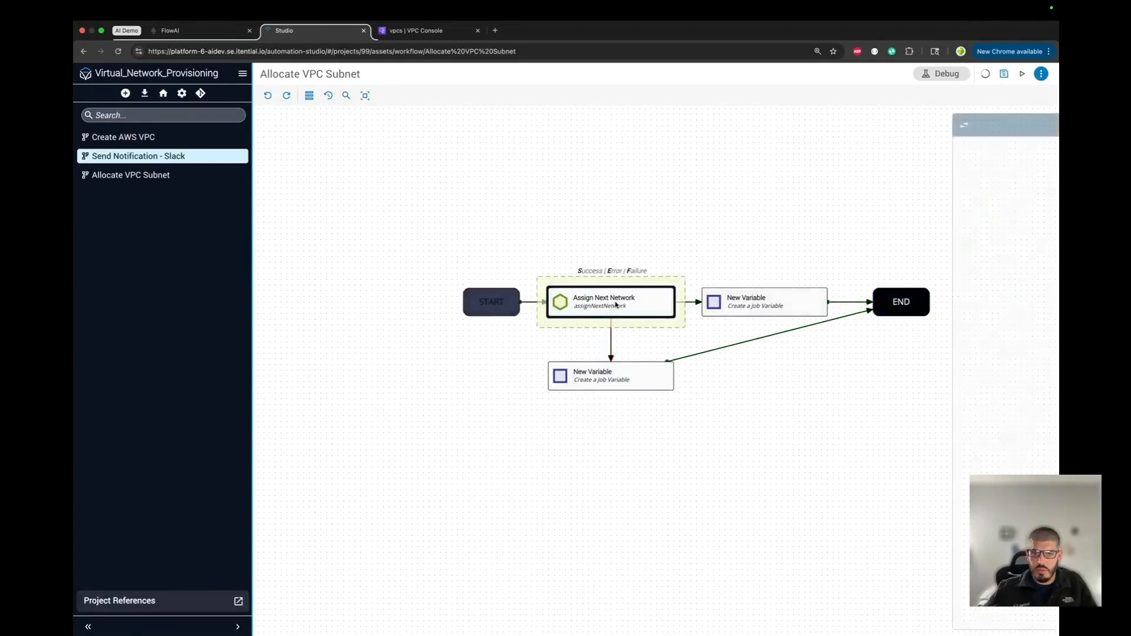
{"action": "left_click", "coordinate": [1021, 124]}
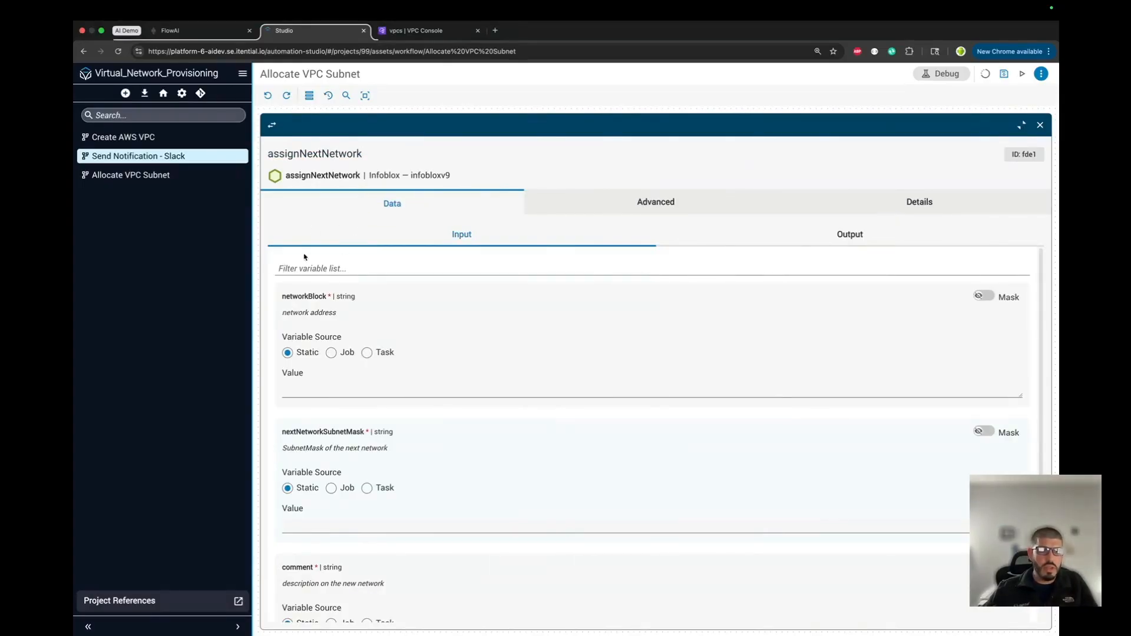
{"action": "left_click", "coordinate": [332, 353]}
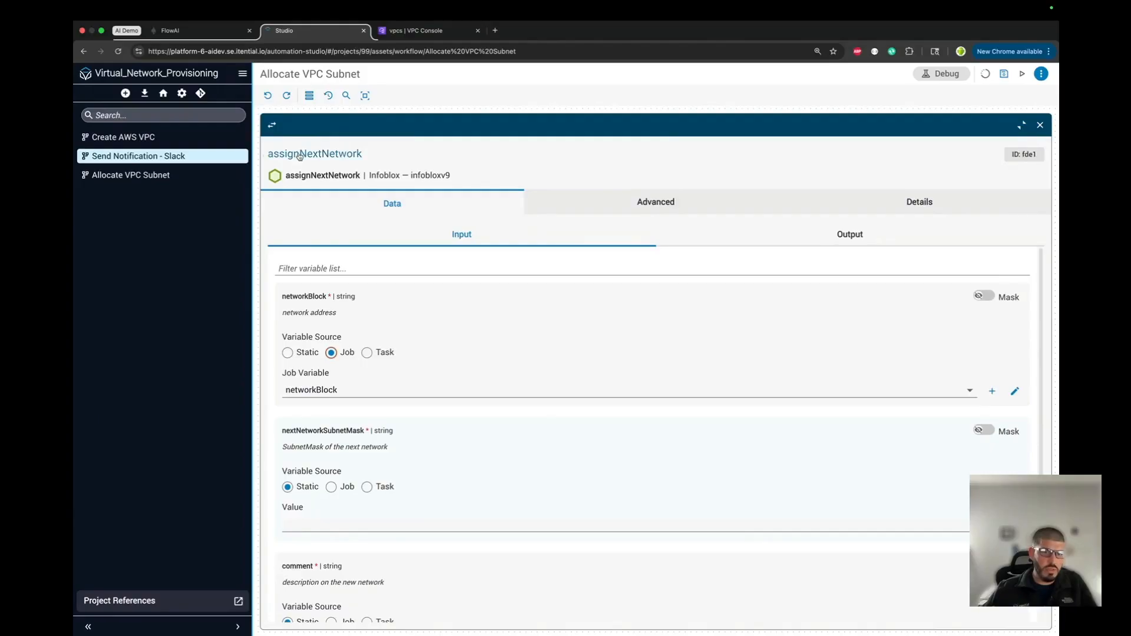
{"action": "scroll", "coordinate": [430, 394], "scroll_direction": "down", "scroll_amount": 2}
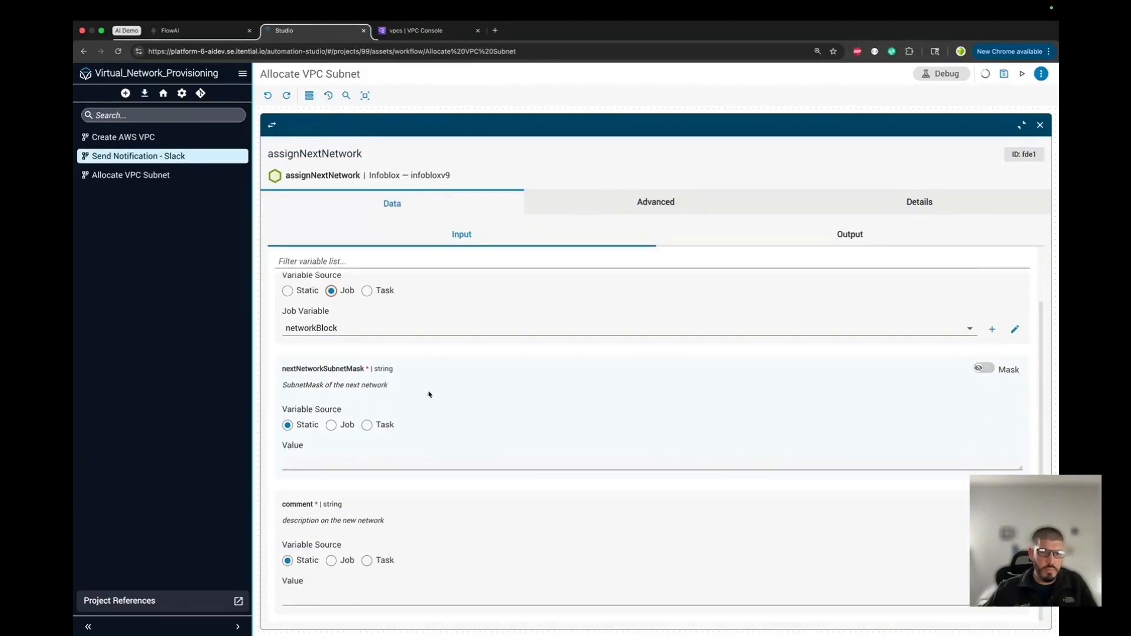
{"action": "left_click", "coordinate": [331, 425]}
{"action": "scroll", "coordinate": [334, 383], "scroll_direction": "up", "scroll_amount": 2}
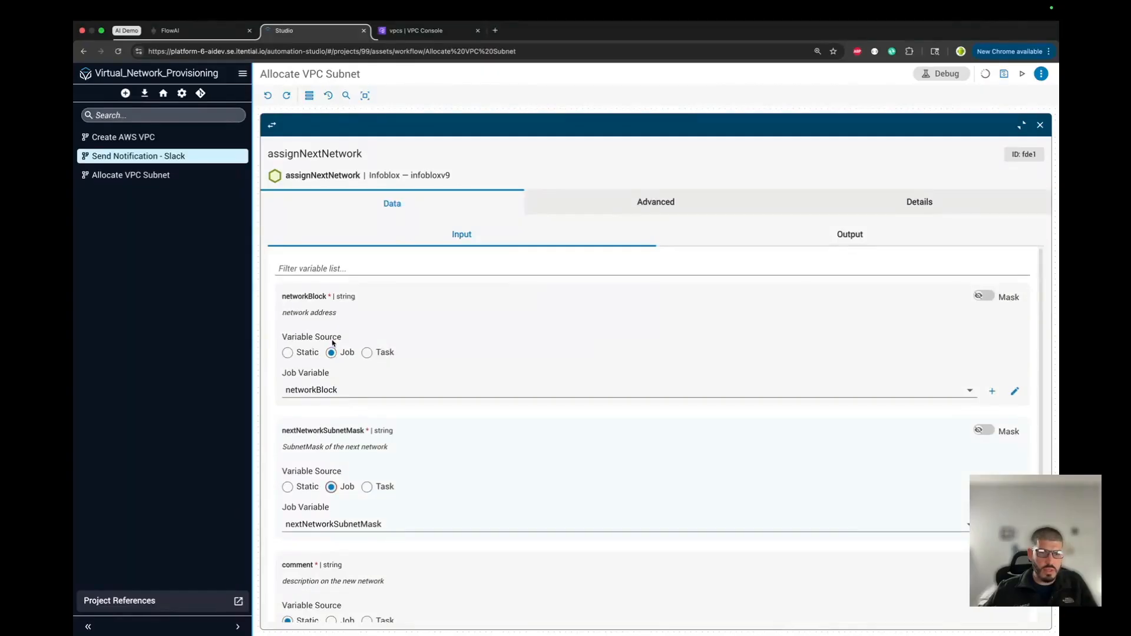
{"action": "scroll", "coordinate": [462, 442], "scroll_direction": "down", "scroll_amount": 2}
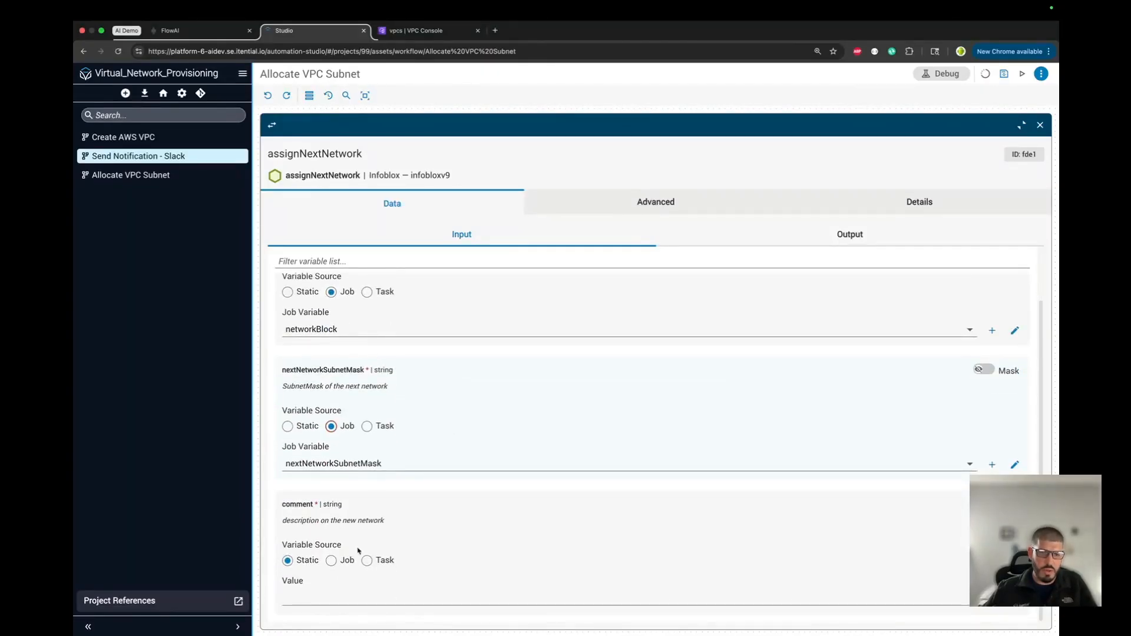
{"action": "left_click", "coordinate": [331, 560]}
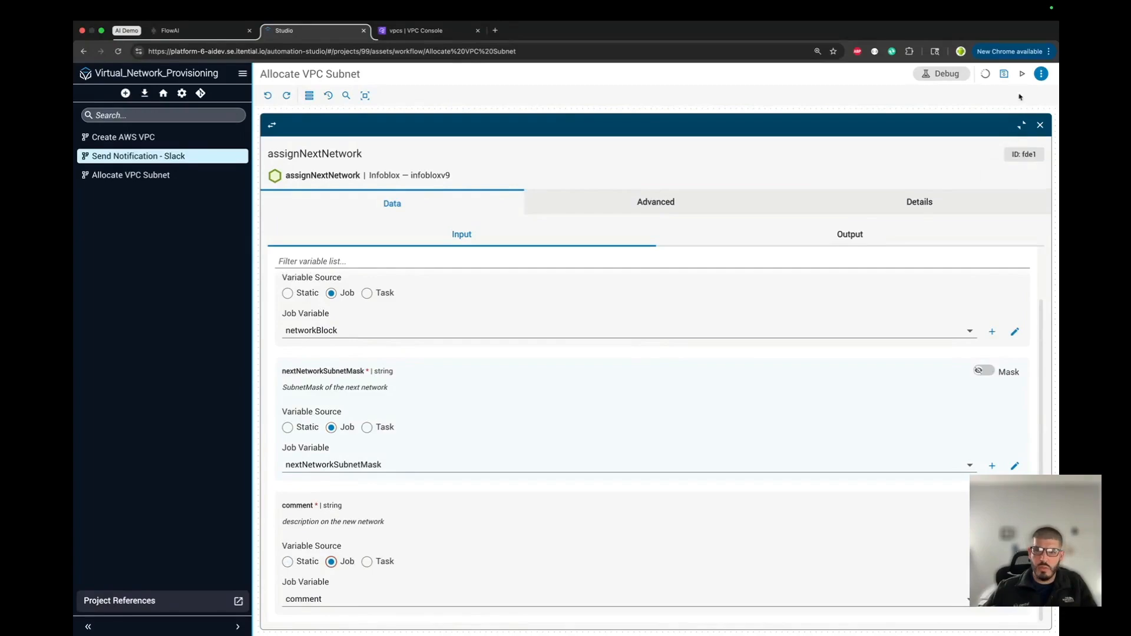
{"action": "left_click", "coordinate": [1004, 74]}
{"action": "left_click", "coordinate": [1045, 115]}
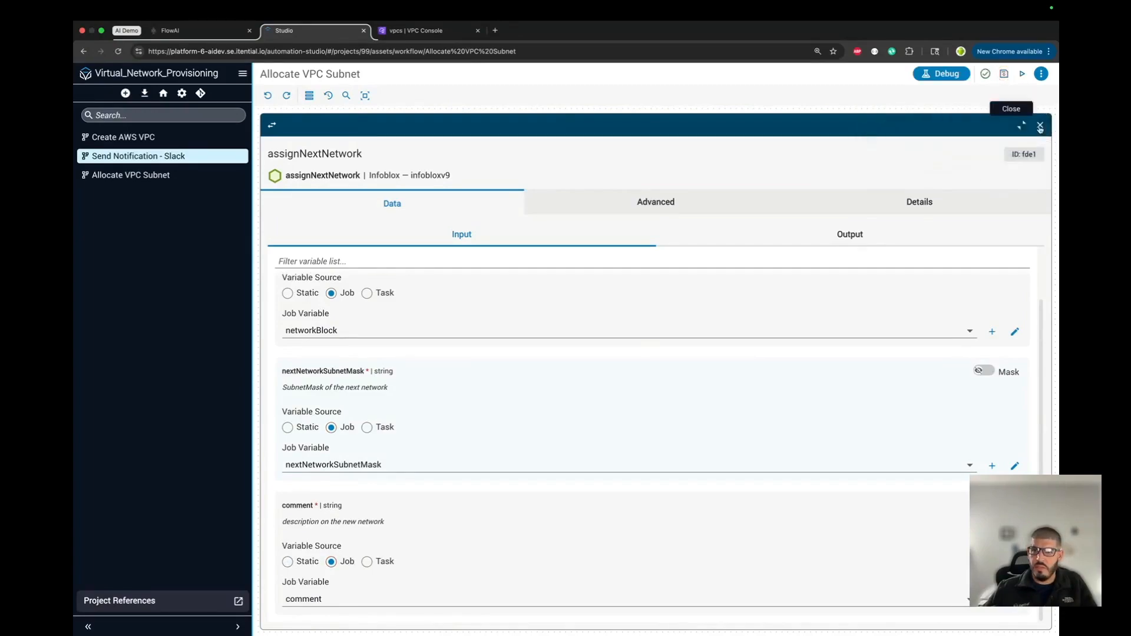
- Open the run settings for Allocate VPC Subnet and inspect the job variables it needs, without running it
{"action": "left_click", "coordinate": [1023, 73]}
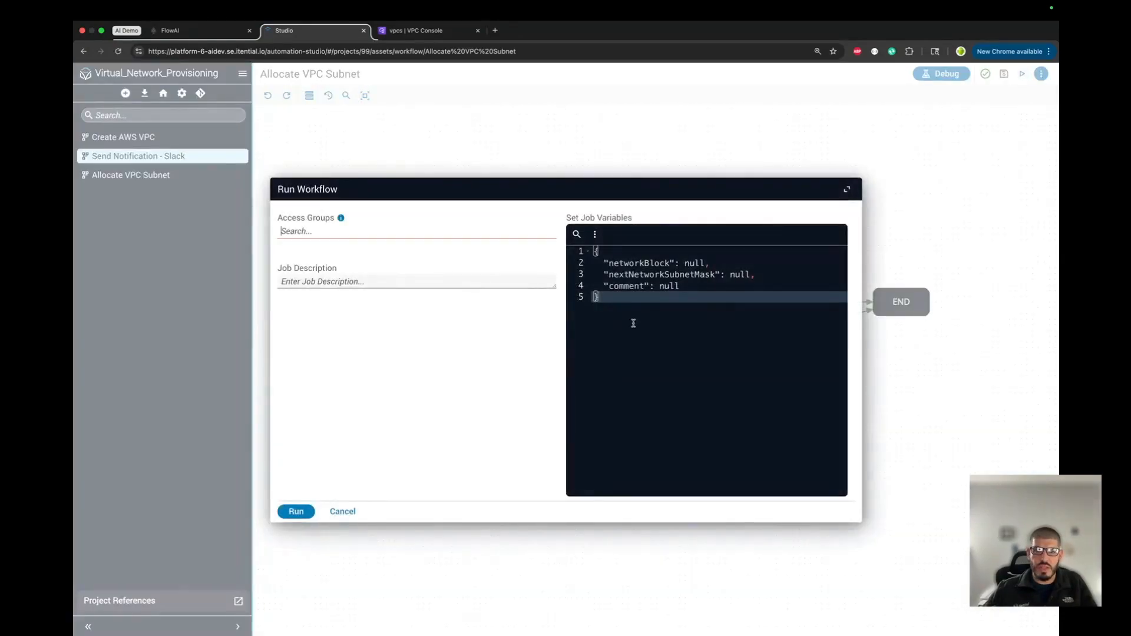
{"action": "left_click_drag", "start_coordinate": [612, 302], "coordinate": [578, 228]}
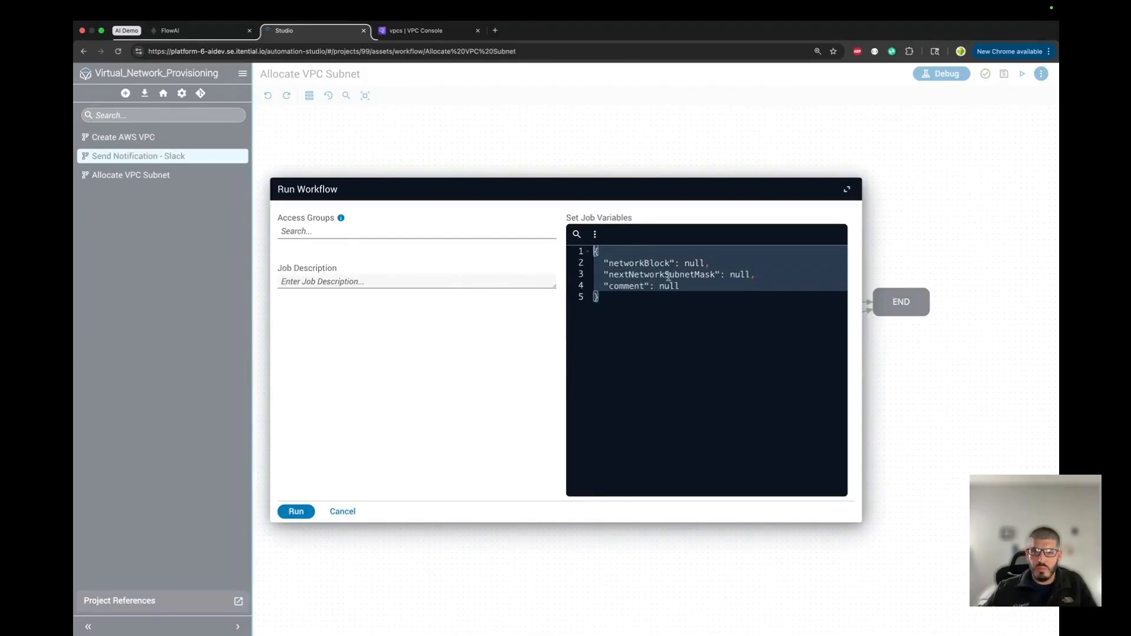
{"action": "double_click", "coordinate": [642, 286]}
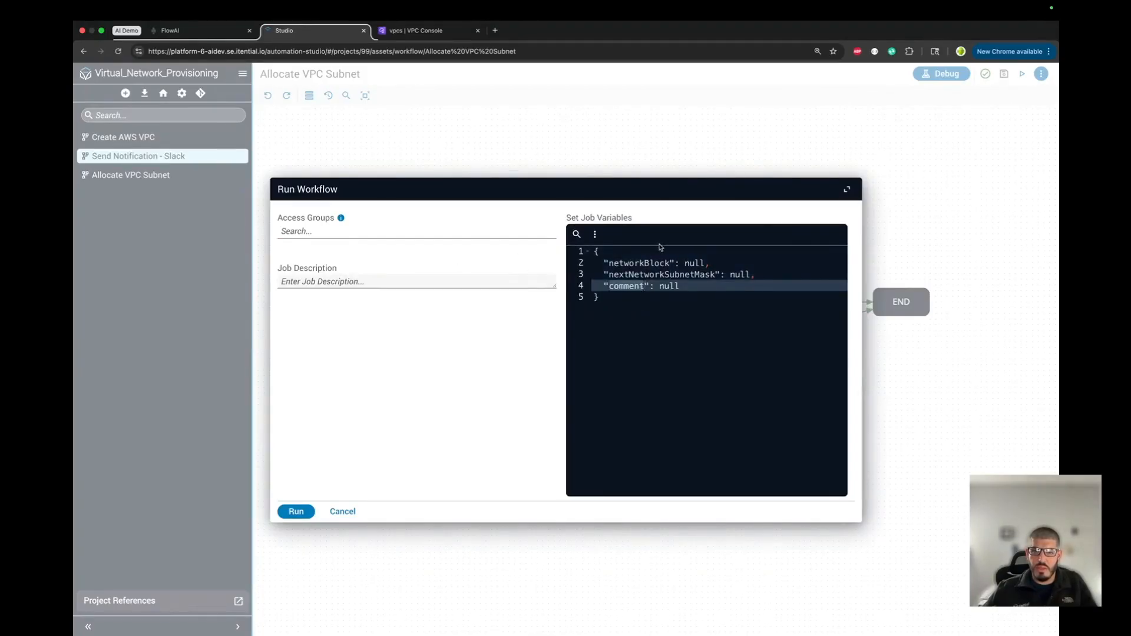
- Close the run settings of Allocate VPC Subnet without running the workflow
{"action": "left_click", "coordinate": [343, 512]}
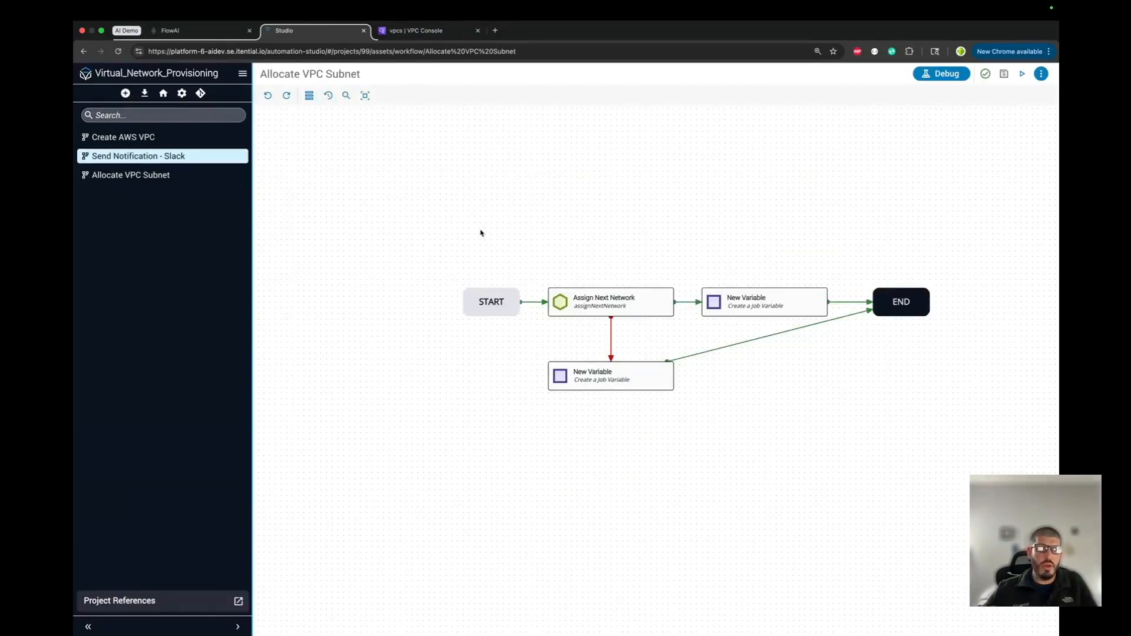
{"action": "left_click", "coordinate": [236, 175]}
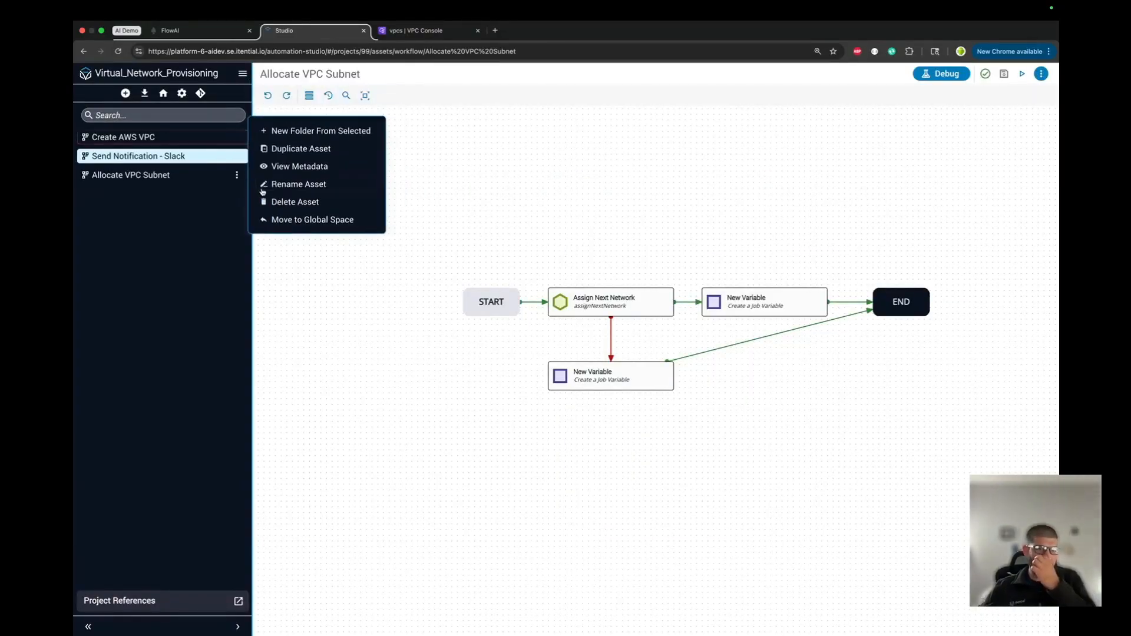
{"action": "left_click", "coordinate": [263, 189]}
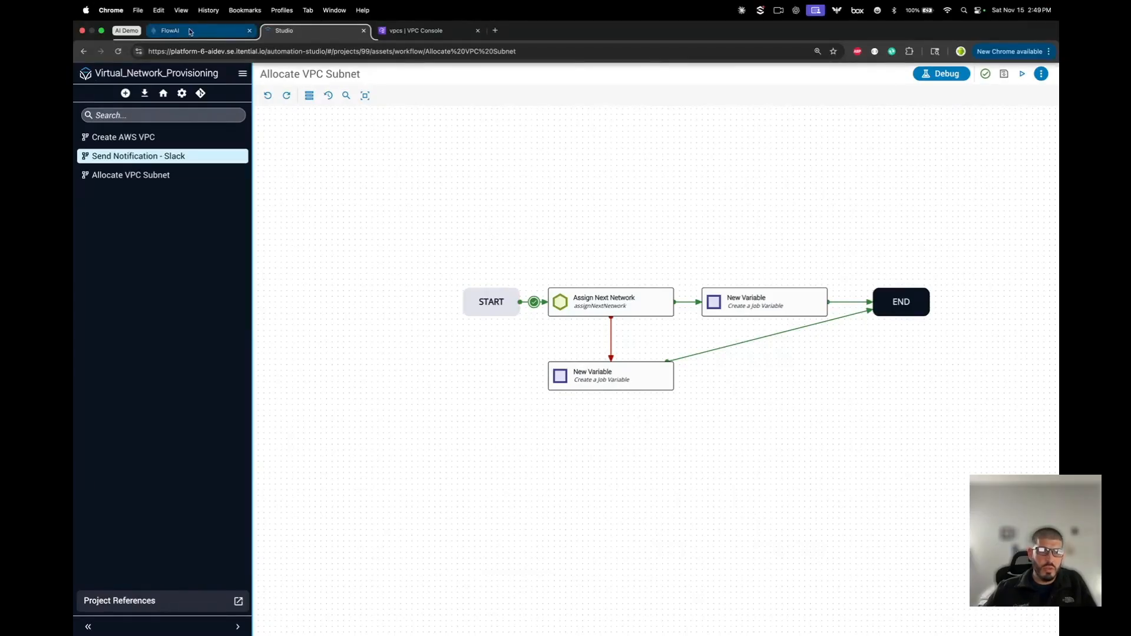
{"action": "left_click", "coordinate": [200, 93]}
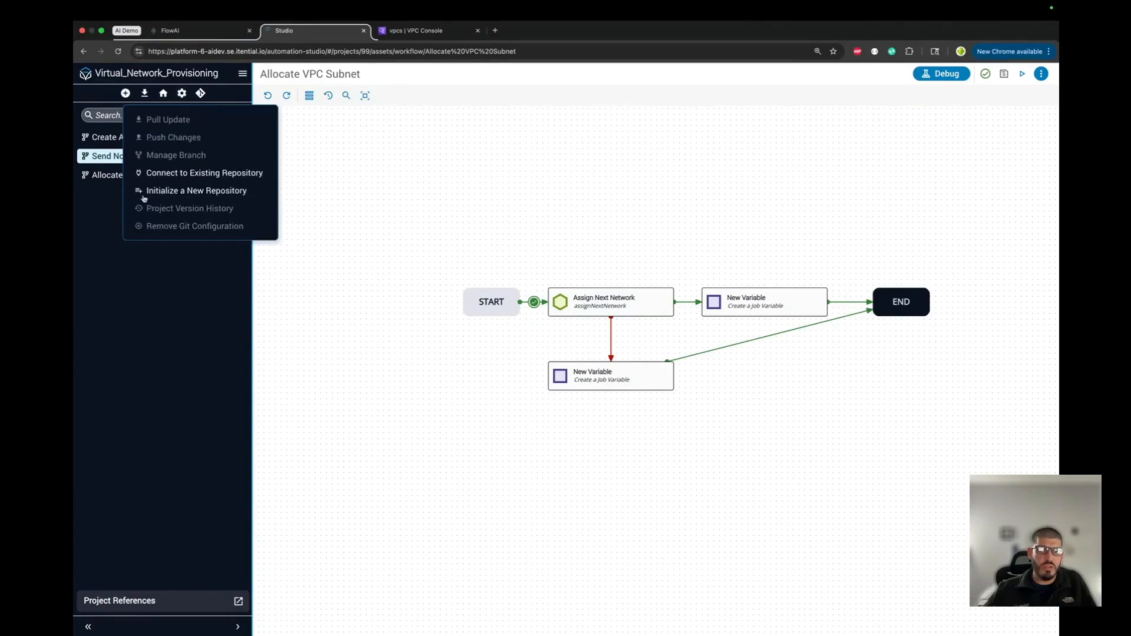
{"action": "left_click", "coordinate": [332, 111]}
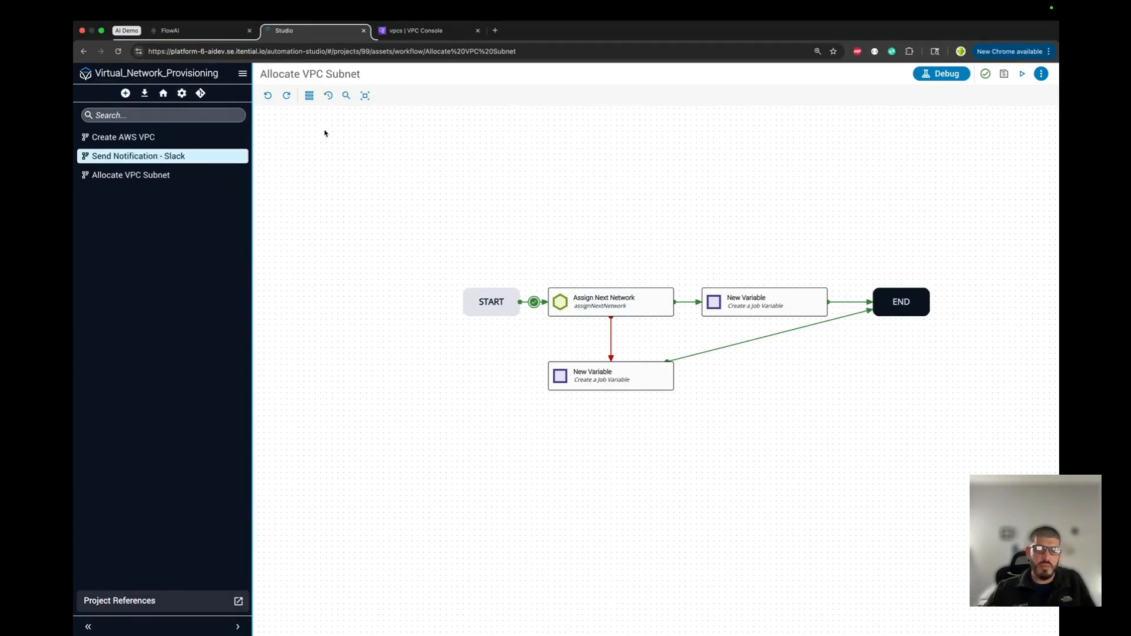
- Switch to FlowAI and open the Virtual_Network_Provisioning agent's configuration for editing
{"action": "left_click", "coordinate": [213, 38]}
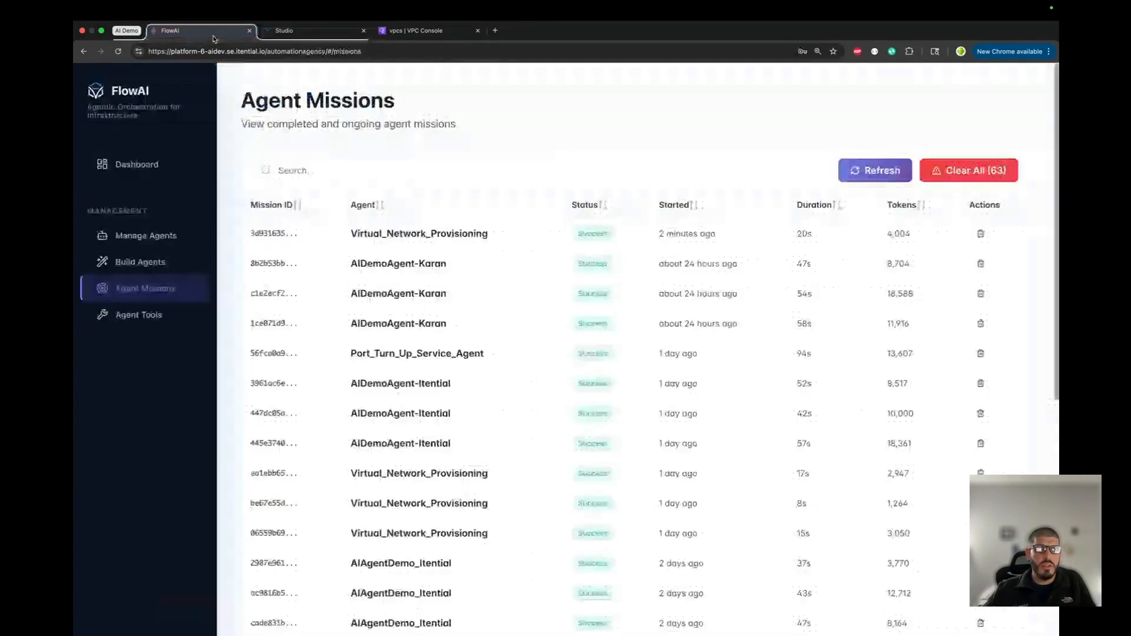
{"action": "left_click", "coordinate": [156, 243]}
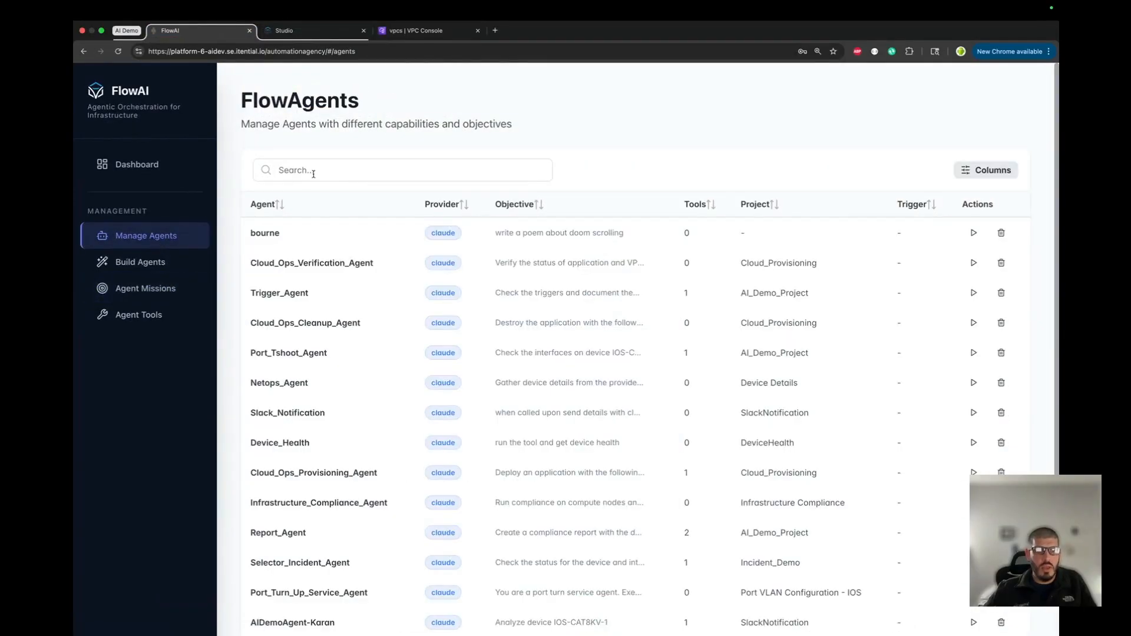
{"action": "scroll", "coordinate": [346, 303], "scroll_direction": "down", "scroll_amount": 3}
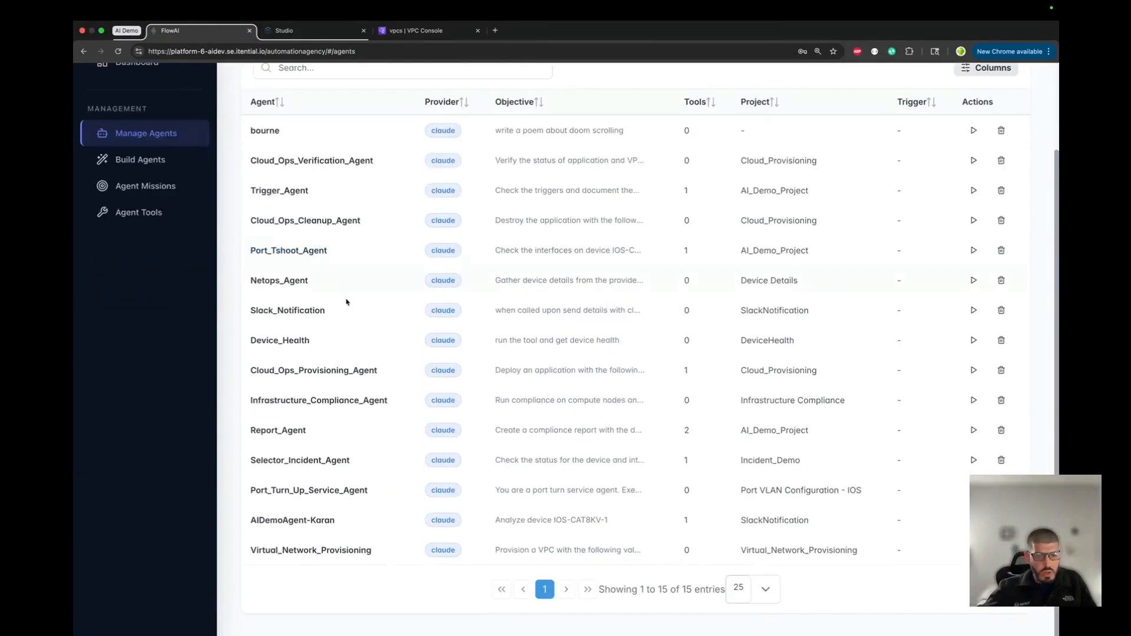
{"action": "left_click", "coordinate": [341, 552]}
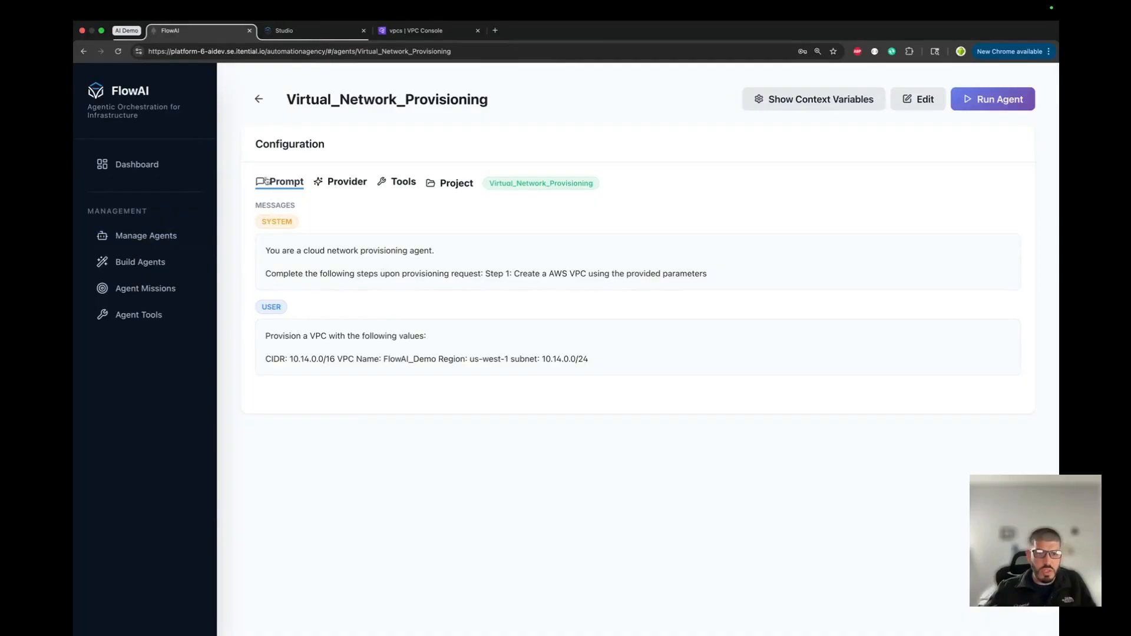
{"action": "left_click", "coordinate": [919, 99]}
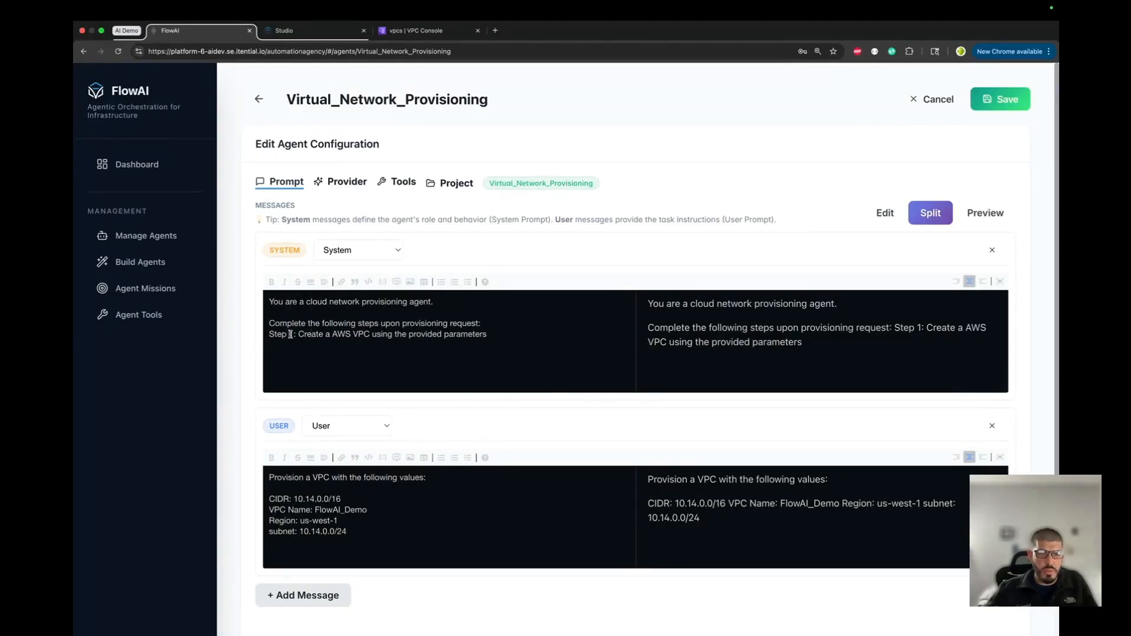
- In the system prompt, renumber the VPC creation line to Step 2 and insert above it "Step 1: Allocate a subnet using the provided parameters"
{"action": "type", "text": "2"}
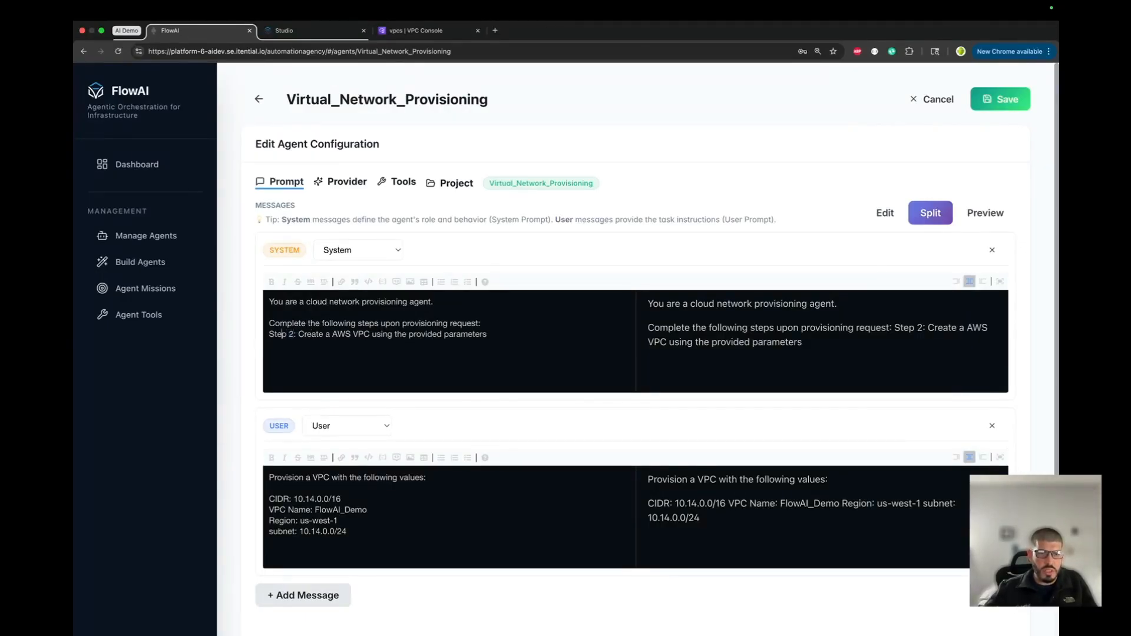
{"action": "key", "text": "Return"}
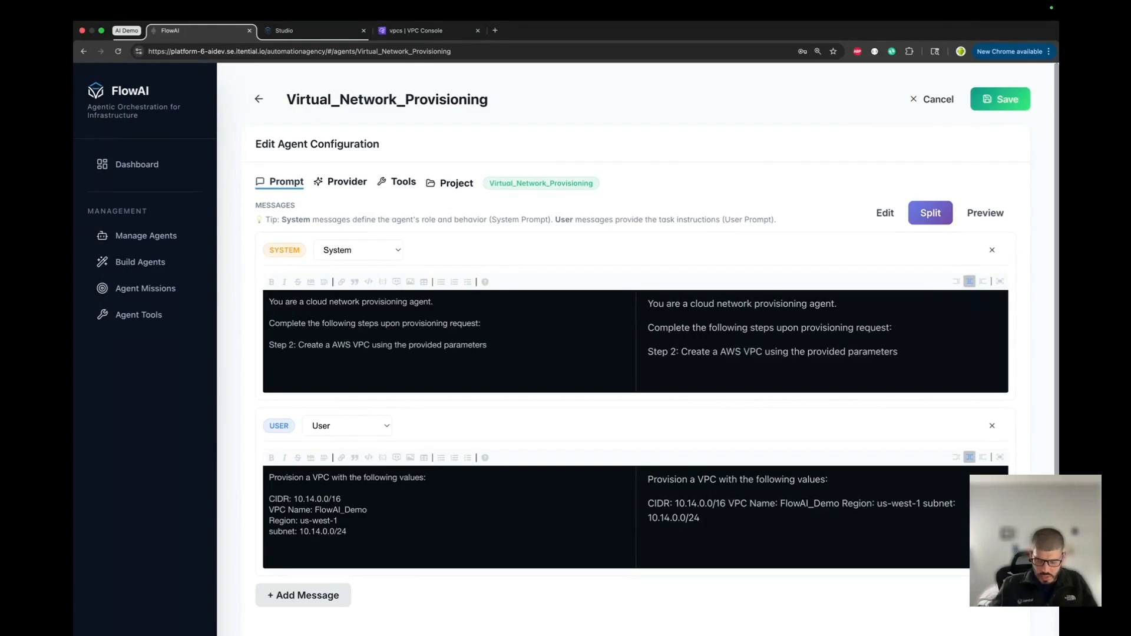
{"action": "type", "text": "Step 1: Aloo"}
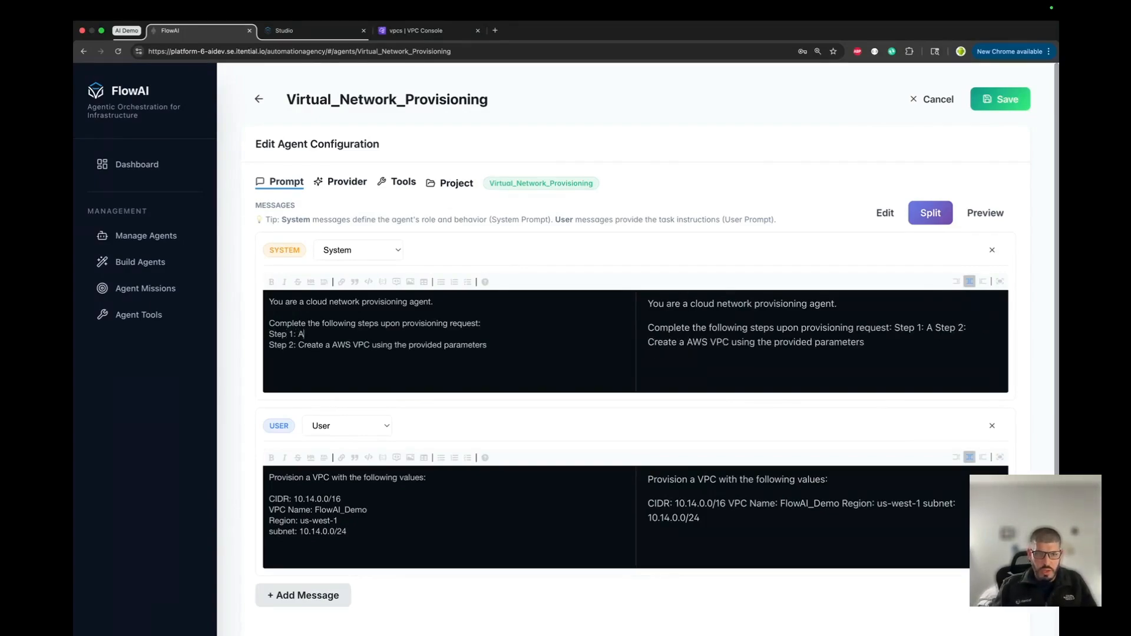
{"action": "key", "text": "BackSpace"}
{"action": "key", "text": "BackSpace"}
{"action": "type", "text": "locate a "}
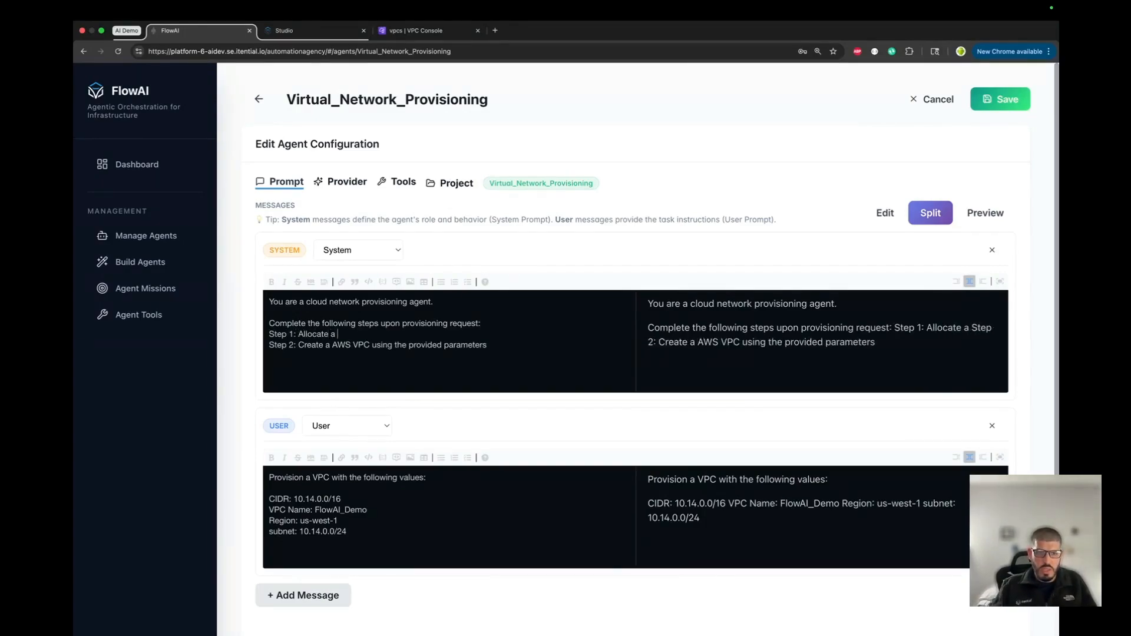
{"action": "type", "text": "subnet using t"}
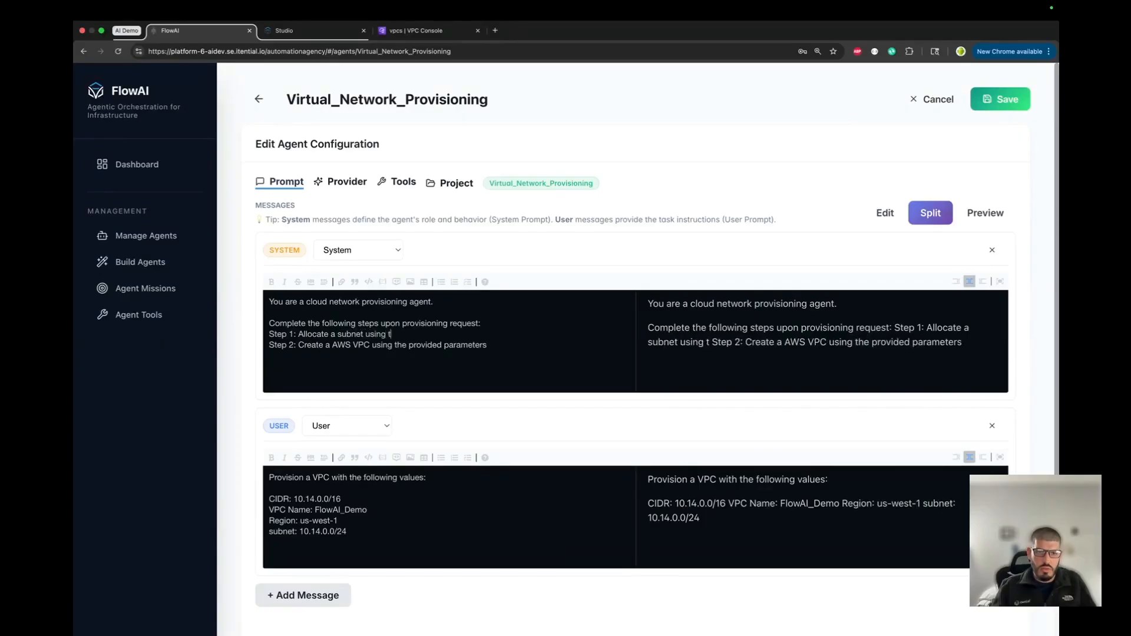
{"action": "type", "text": "he provided para"}
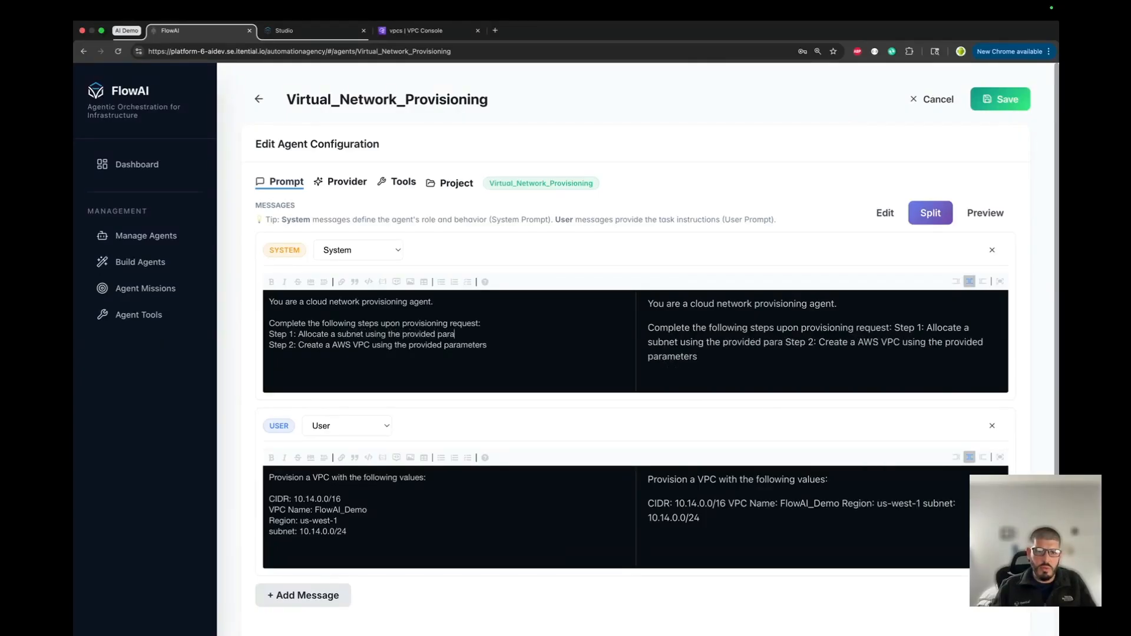
{"action": "type", "text": "meters"}
- Append "Step 3: Send a fancy slack notification with the provisioning results" to the end of the system prompt
{"action": "key", "text": "Down"}
{"action": "key", "text": "Down"}
{"action": "key", "text": "Return"}
{"action": "type", "text": "S"}
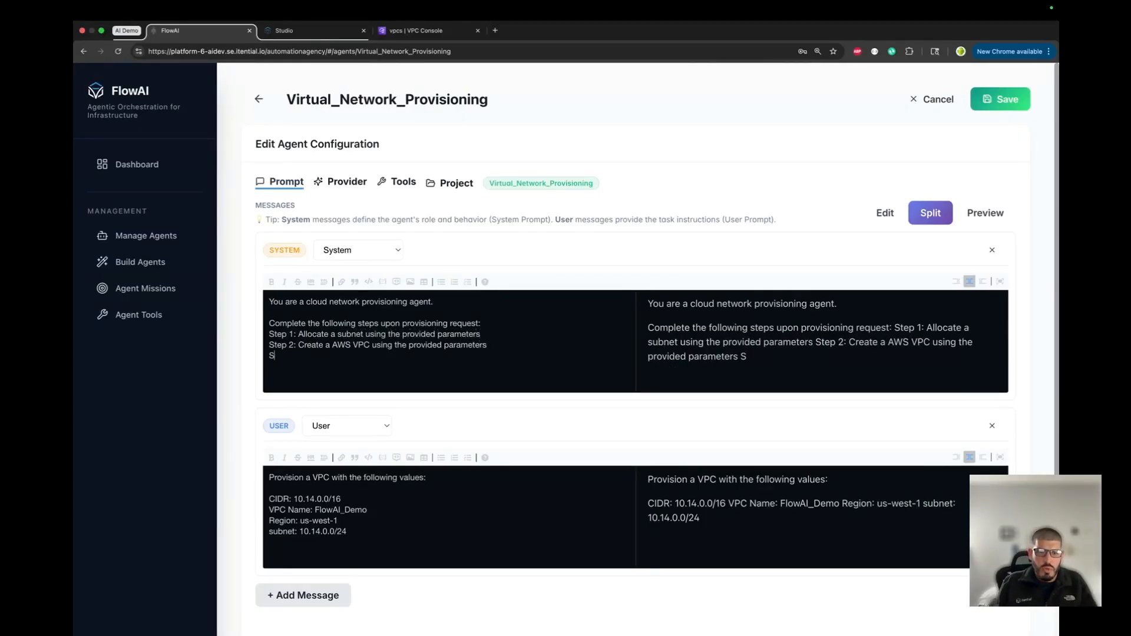
{"action": "type", "text": "tep "}
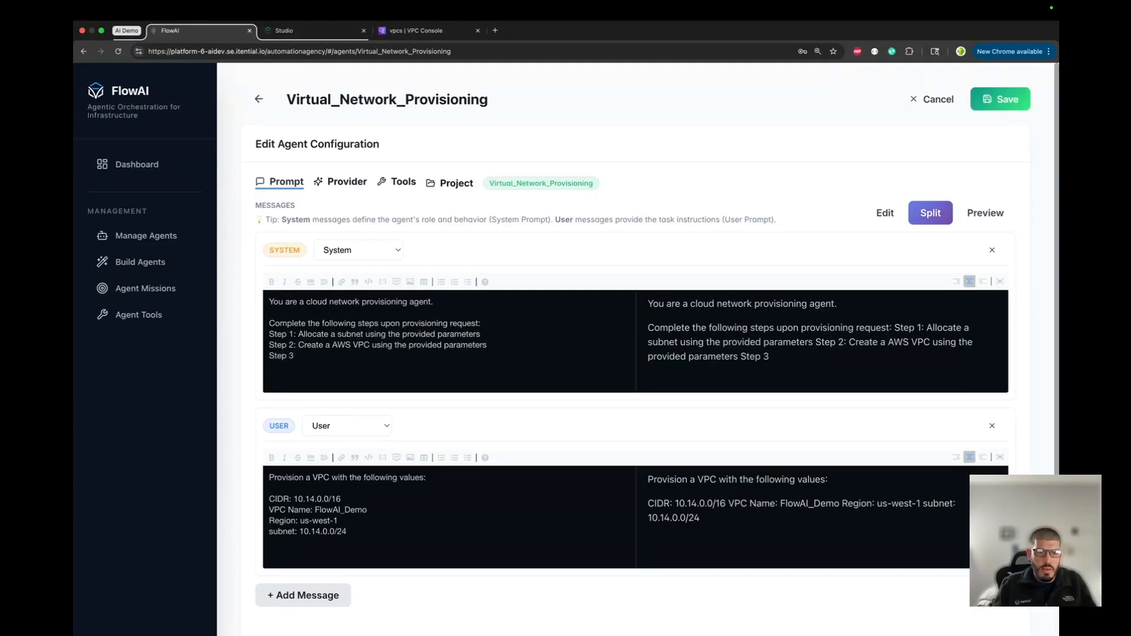
{"action": "type", "text": "3: Send a "}
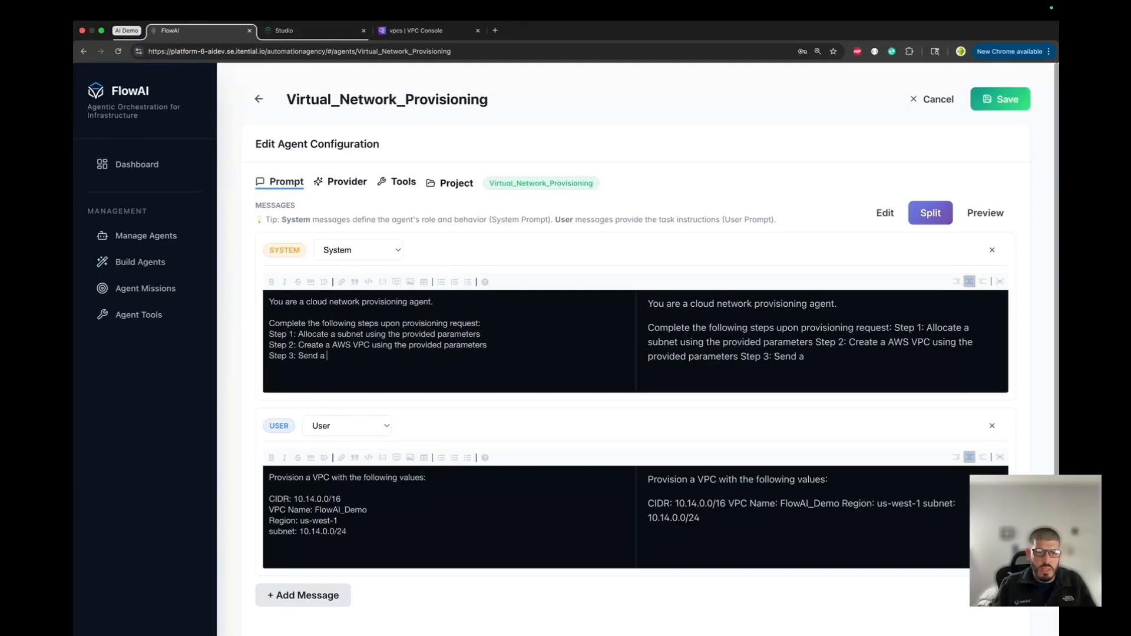
{"action": "type", "text": "fancy slack no"}
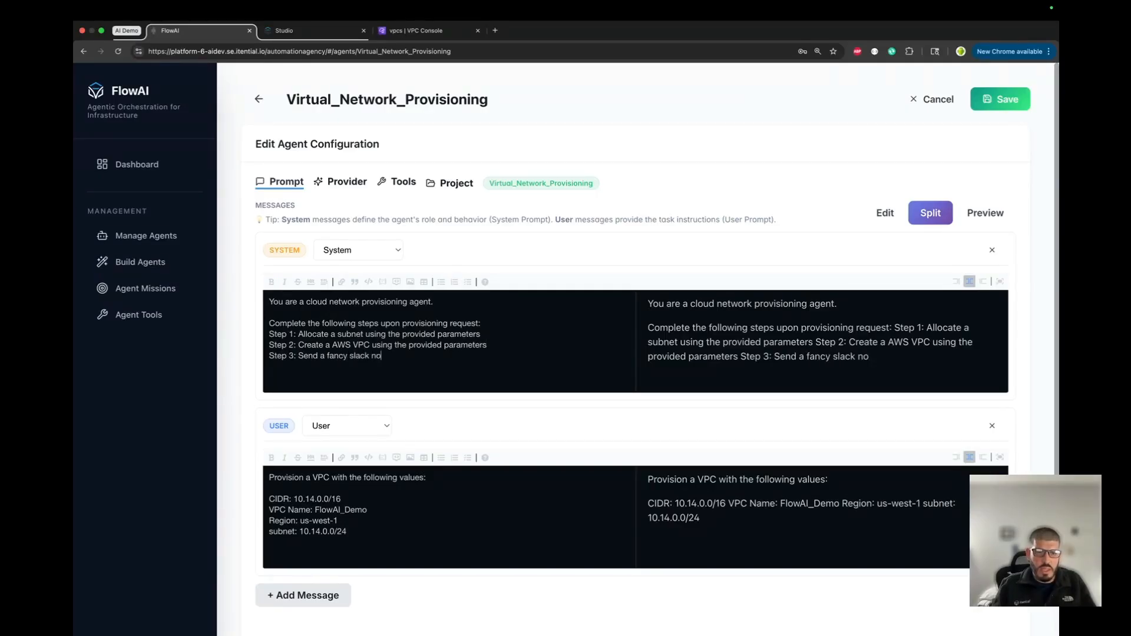
{"action": "type", "text": "tification with the "}
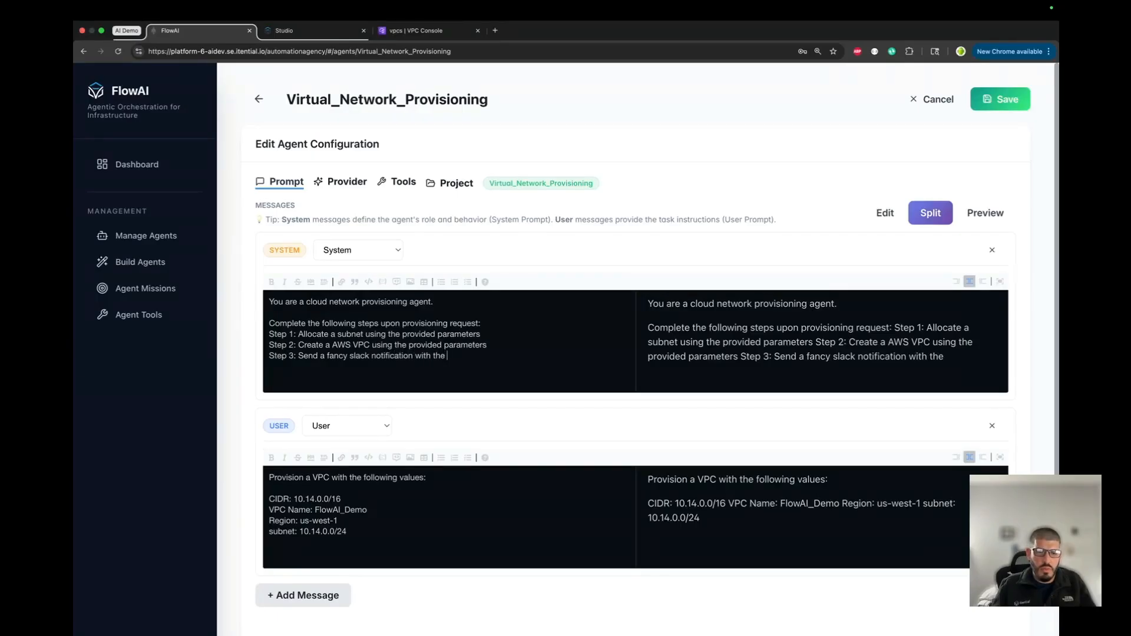
{"action": "type", "text": "provisioning results"}
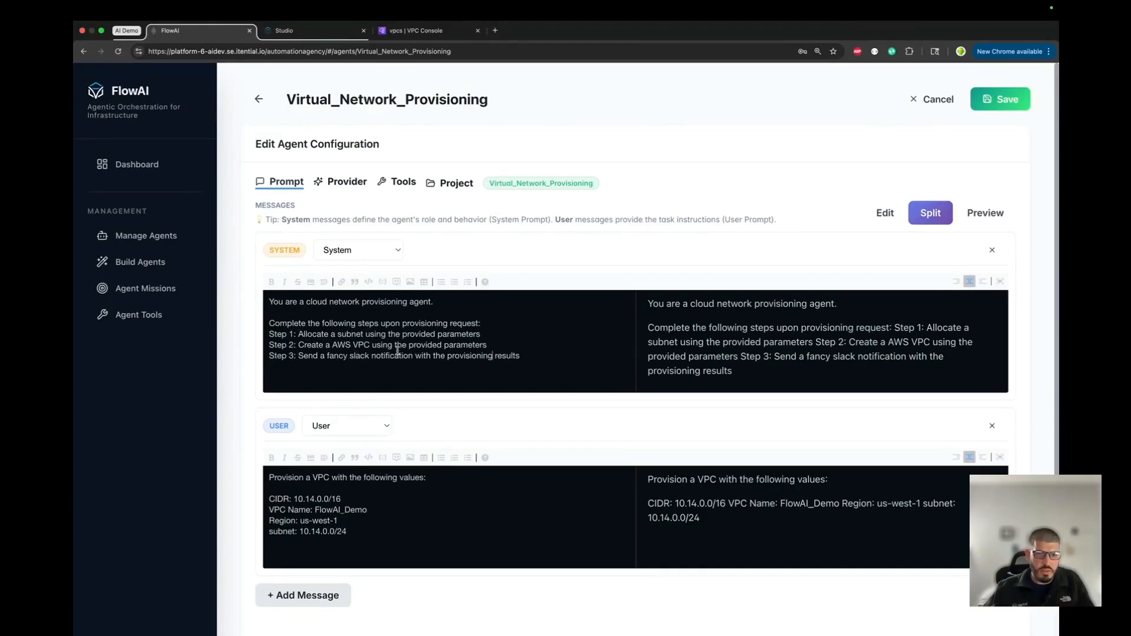
{"action": "scroll", "coordinate": [377, 459], "scroll_direction": "down", "scroll_amount": 2}
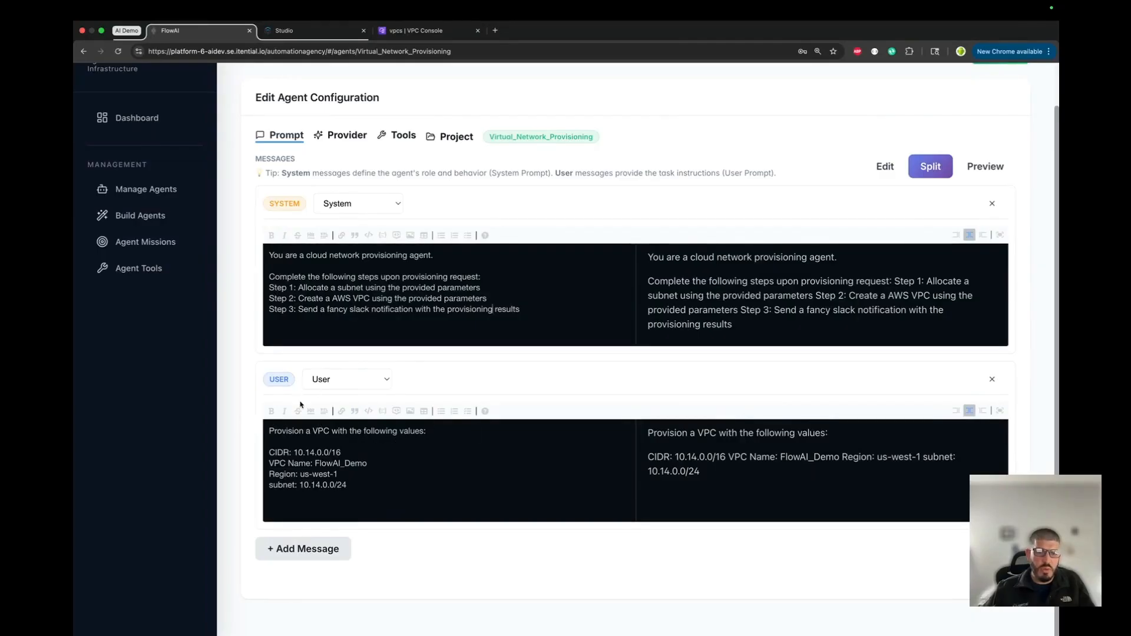
- Switch to Studio, open the run settings for Allocate VPC Subnet and set the networkBlock job variable to "10.11.0.0/16"
{"action": "left_click", "coordinate": [320, 35]}
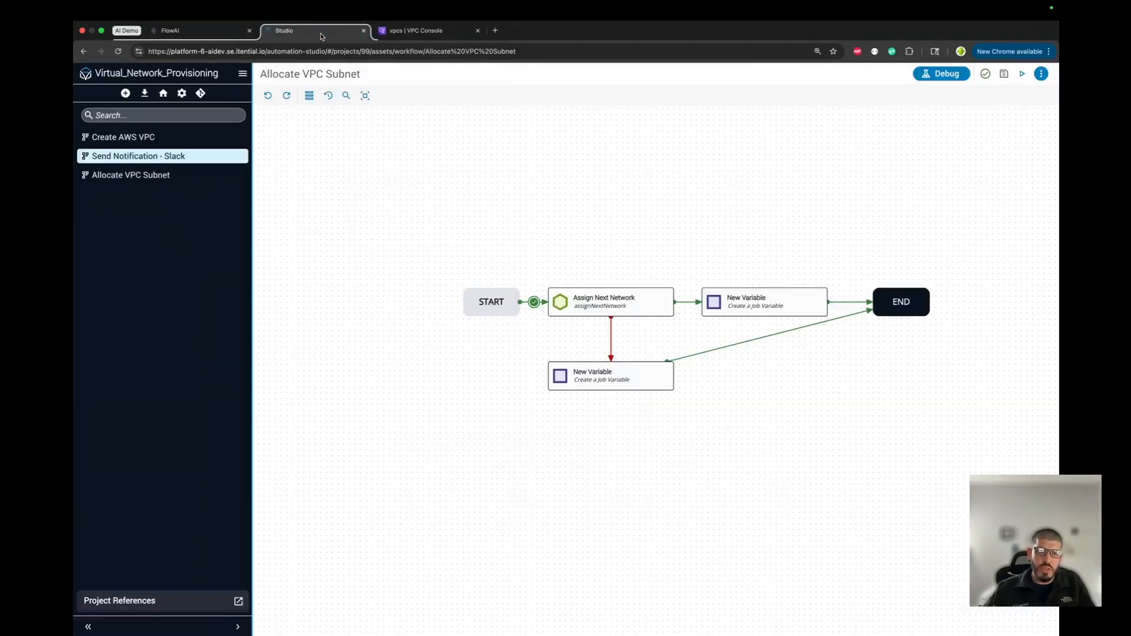
{"action": "left_click", "coordinate": [1023, 74]}
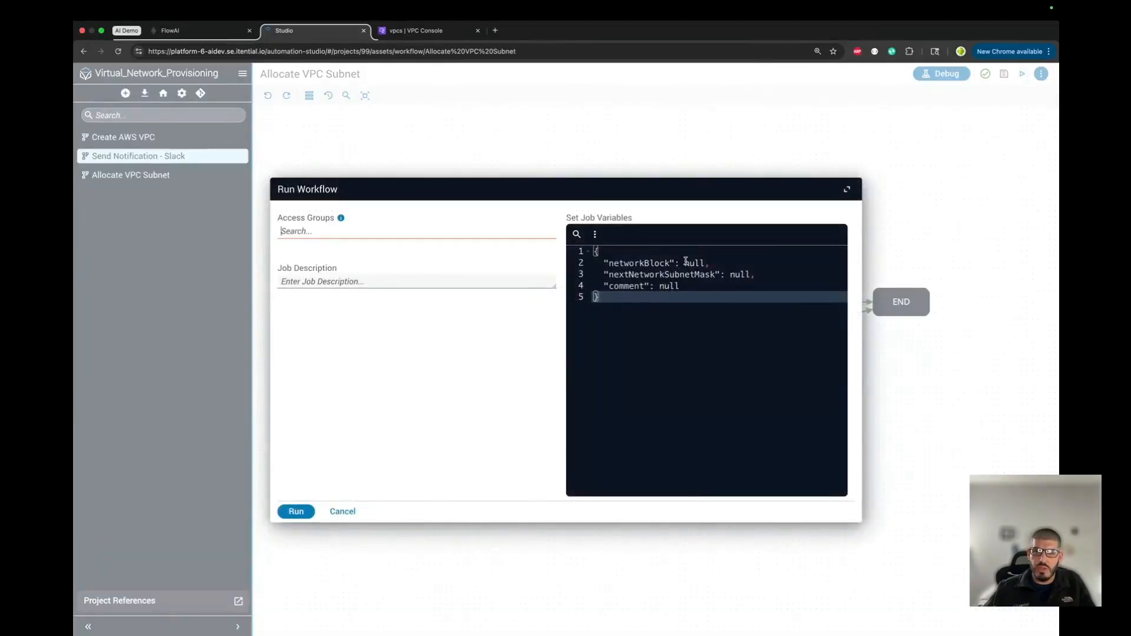
{"action": "double_click", "coordinate": [686, 263]}
{"action": "type", "text": "\"1"}
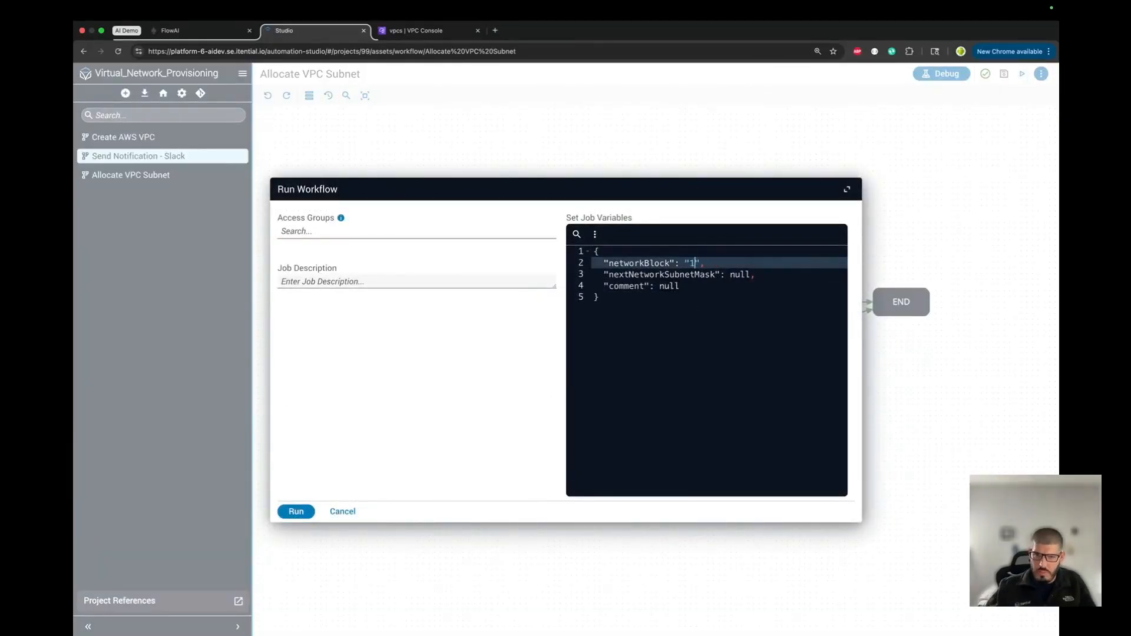
{"action": "type", "text": "0.11"}
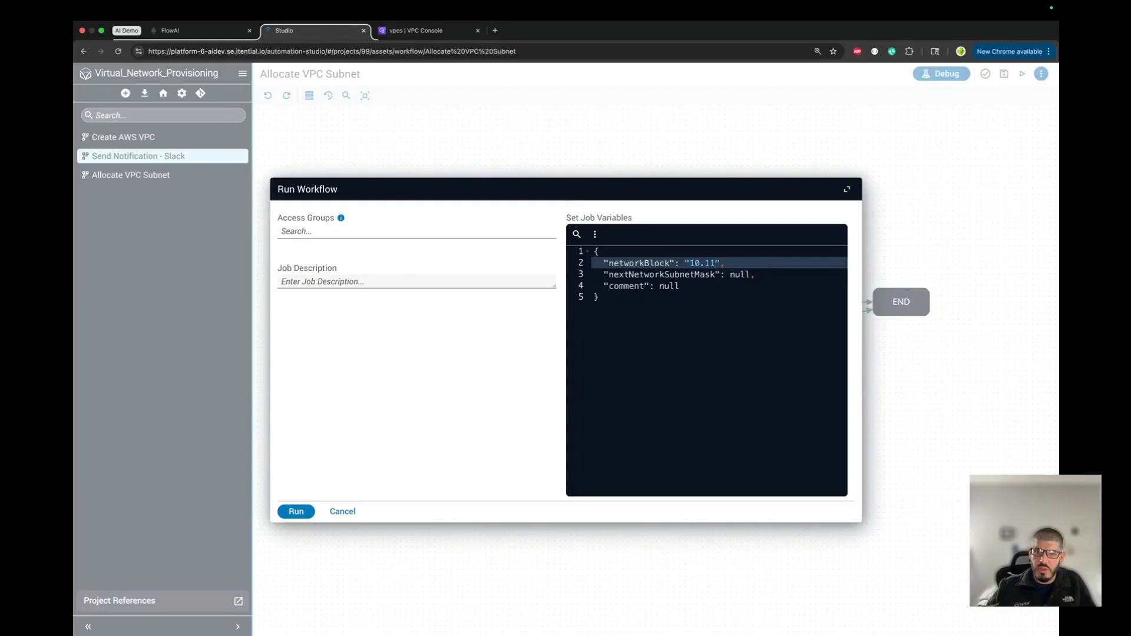
{"action": "type", "text": ".0.0/16"}
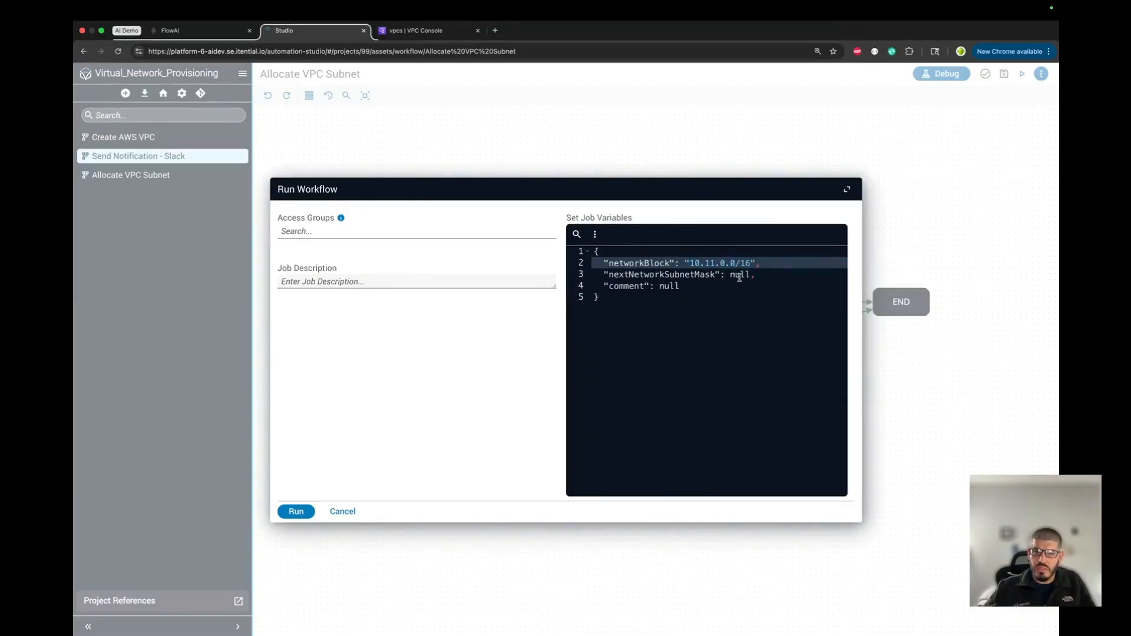
- Set nextNetworkSubnetMask to the number 24 and comment to "test", and try to run the workflow
{"action": "double_click", "coordinate": [740, 275]}
{"action": "type", "text": "\""}
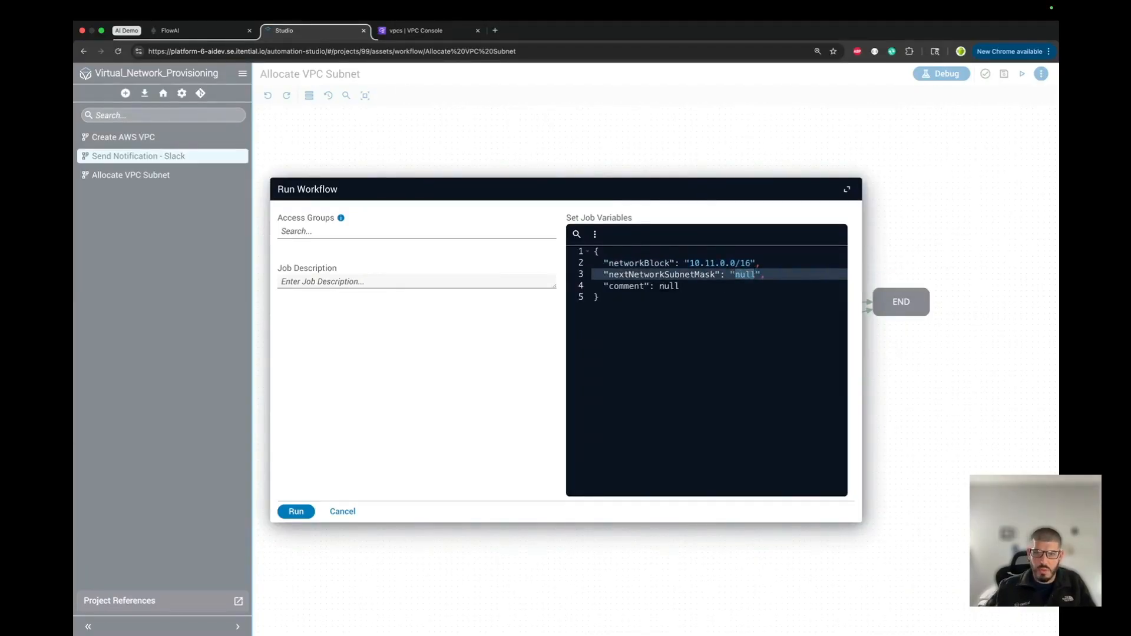
{"action": "key", "text": "BackSpace"}
{"action": "key", "text": "BackSpace"}
{"action": "type", "text": "24"}
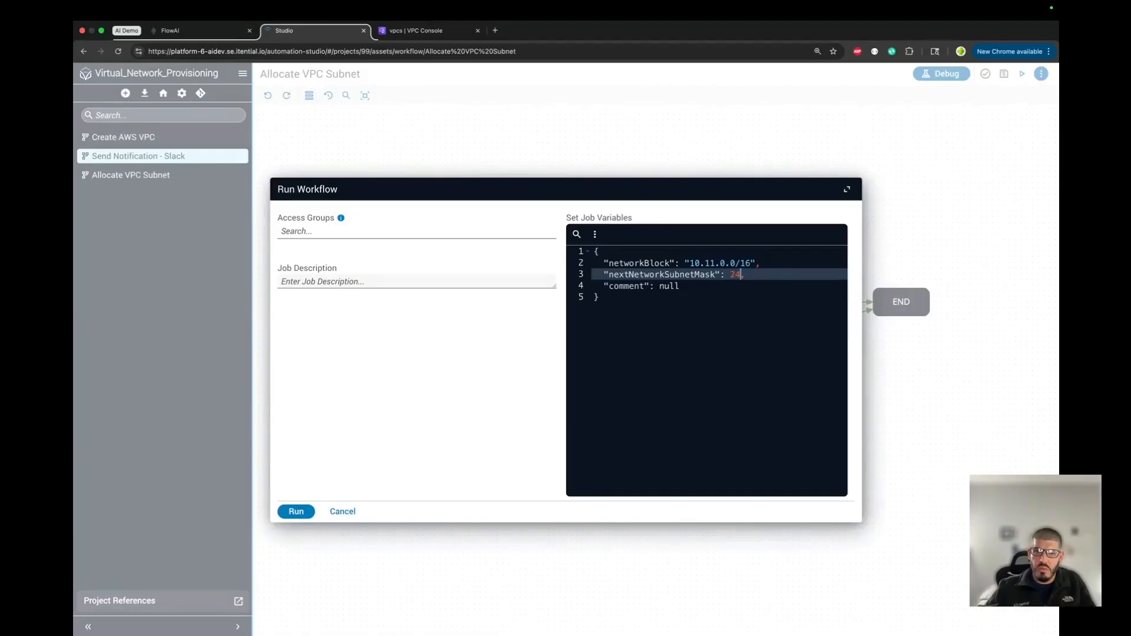
{"action": "left_click", "coordinate": [680, 287]}
{"action": "key", "text": "BackSpace"}
{"action": "key", "text": "BackSpace"}
{"action": "key", "text": "BackSpace"}
{"action": "key", "text": "BackSpace"}
{"action": "type", "text": "\"test\""}
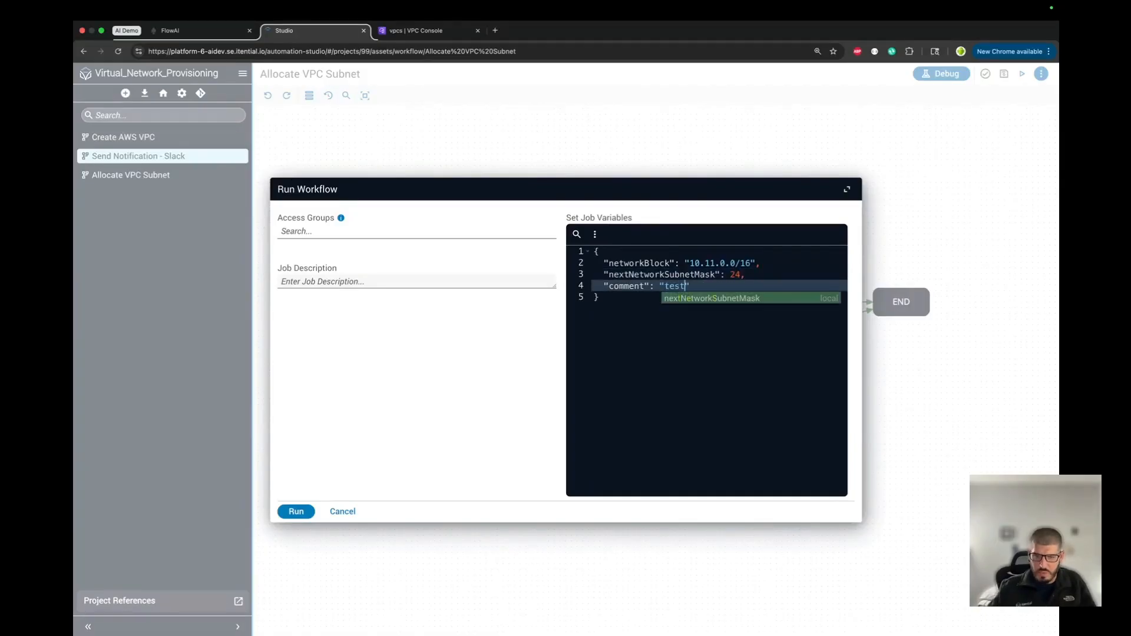
{"action": "key", "text": "ctrl+a"}
{"action": "left_click", "coordinate": [295, 511]}
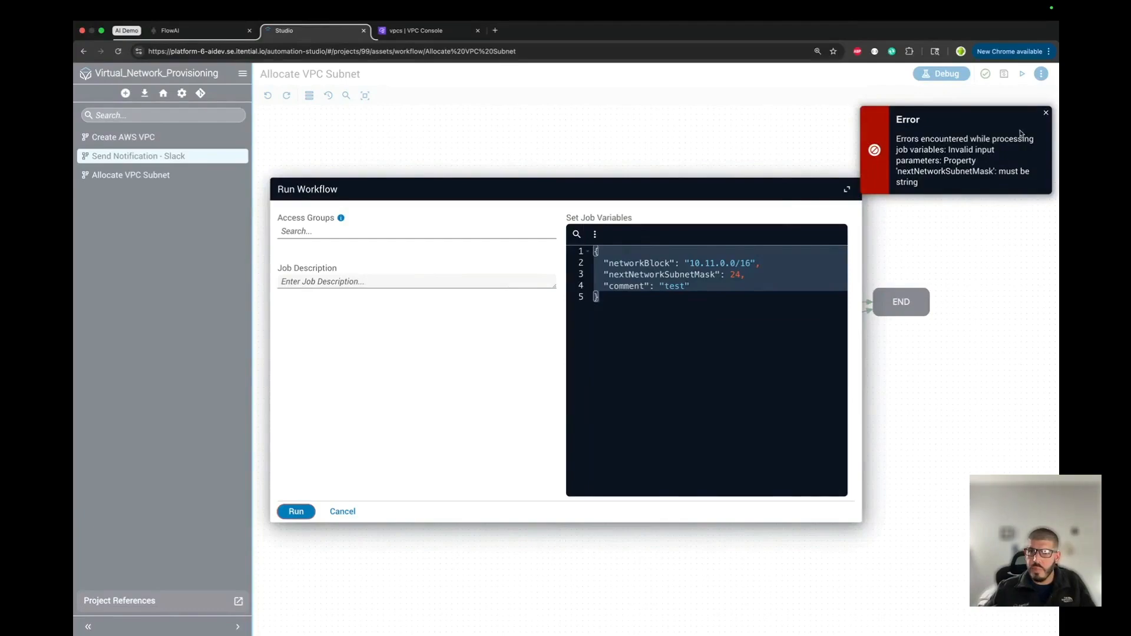
- Change nextNetworkSubnetMask to the string "24" and run the Allocate VPC Subnet workflow
{"action": "left_click", "coordinate": [732, 274]}
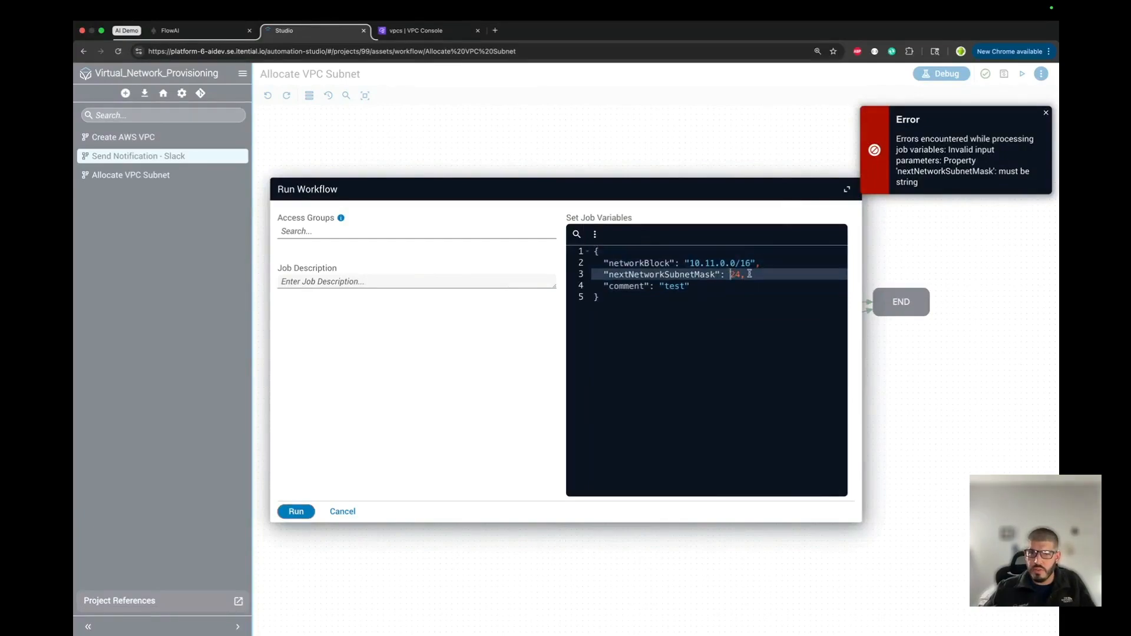
{"action": "type", "text": "\""}
{"action": "key", "text": "Right"}
{"action": "key", "text": "Right"}
{"action": "type", "text": "\""}
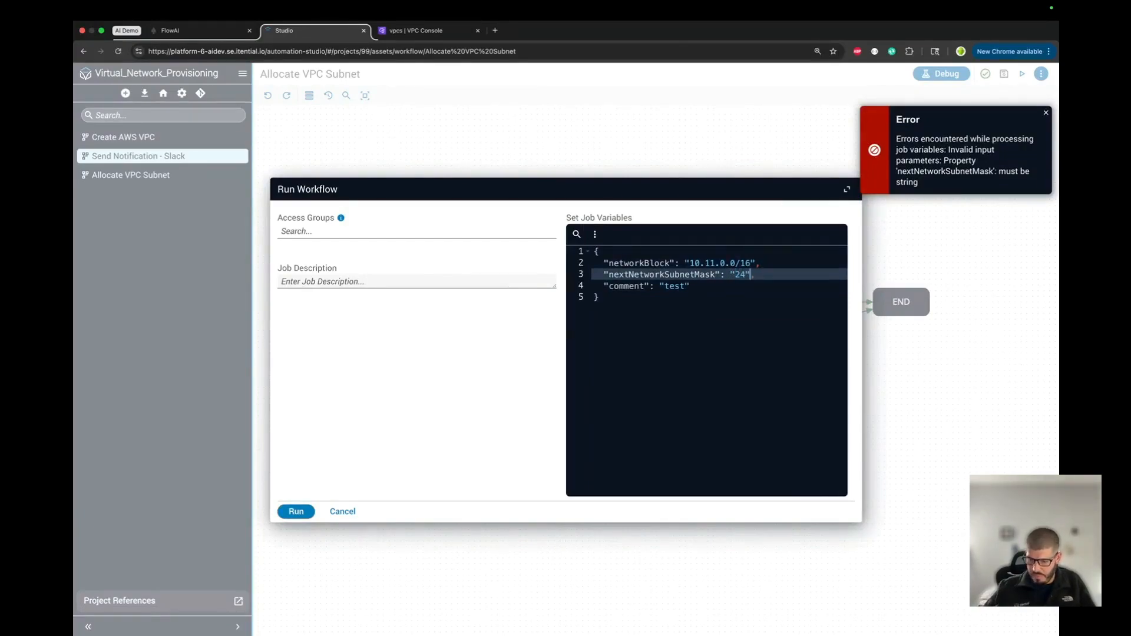
{"action": "left_click", "coordinate": [296, 511]}
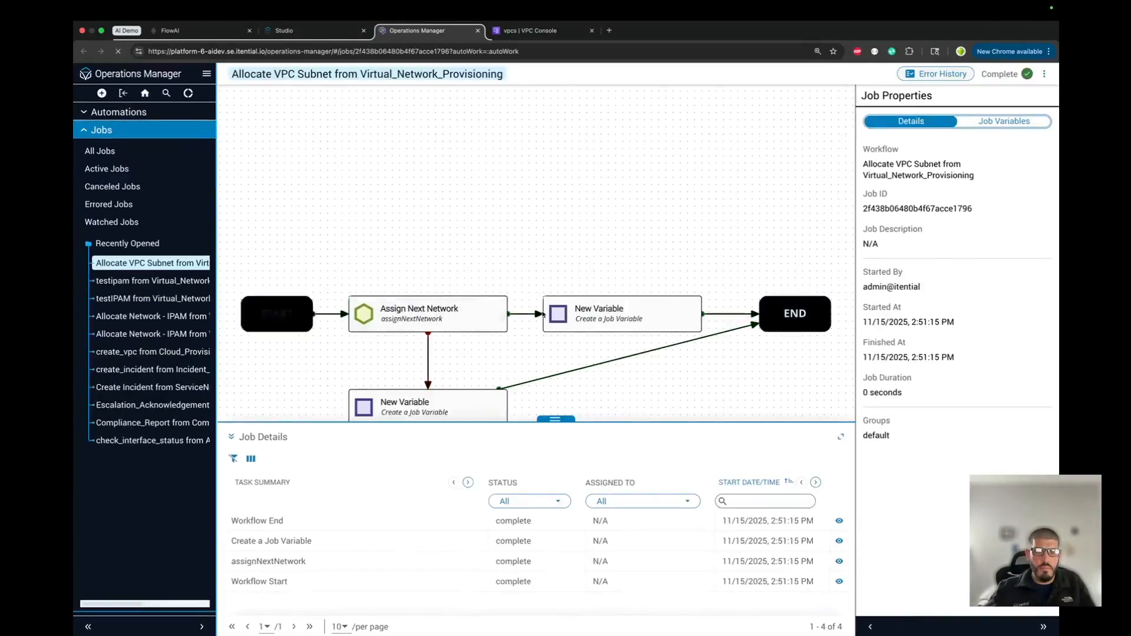
- Examine the outgoing variables of the assignNextNetwork task in the completed job, and close the job
{"action": "left_click", "coordinate": [447, 319]}
{"action": "left_click", "coordinate": [959, 146]}
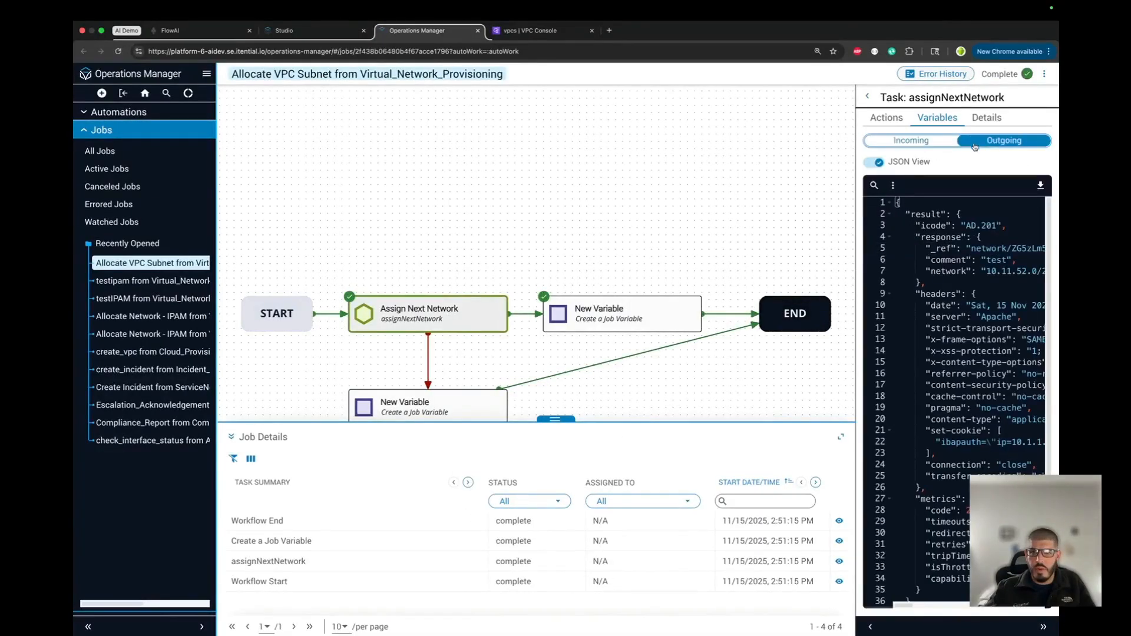
{"action": "scroll", "coordinate": [975, 318], "scroll_direction": "down", "scroll_amount": 1}
{"action": "scroll", "coordinate": [974, 318], "scroll_direction": "up", "scroll_amount": 1}
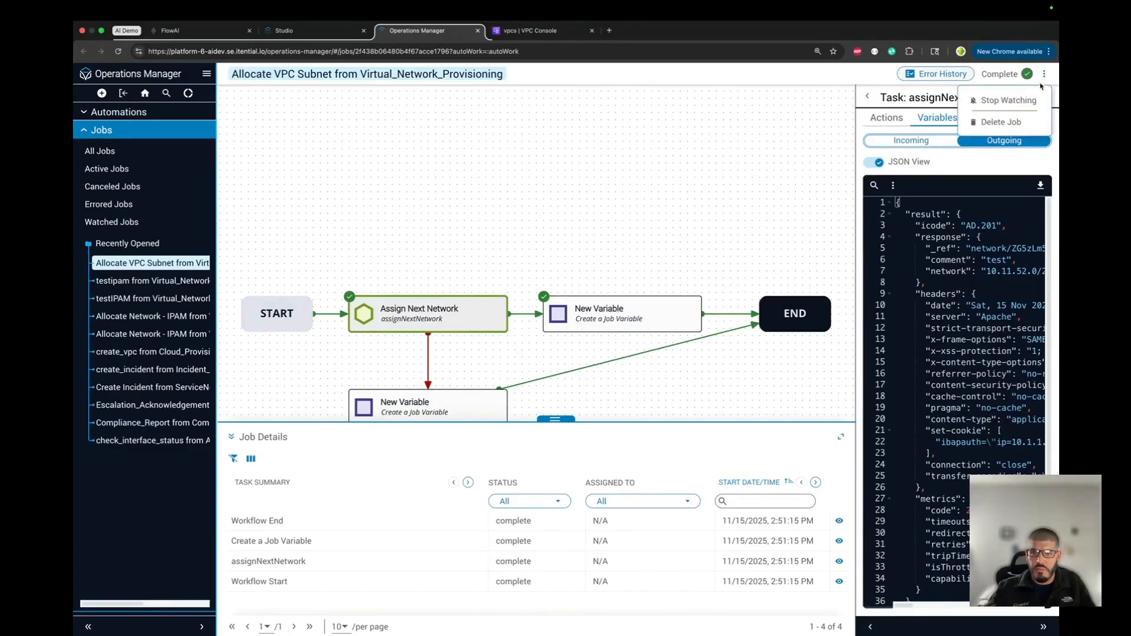
{"action": "left_click", "coordinate": [479, 33]}
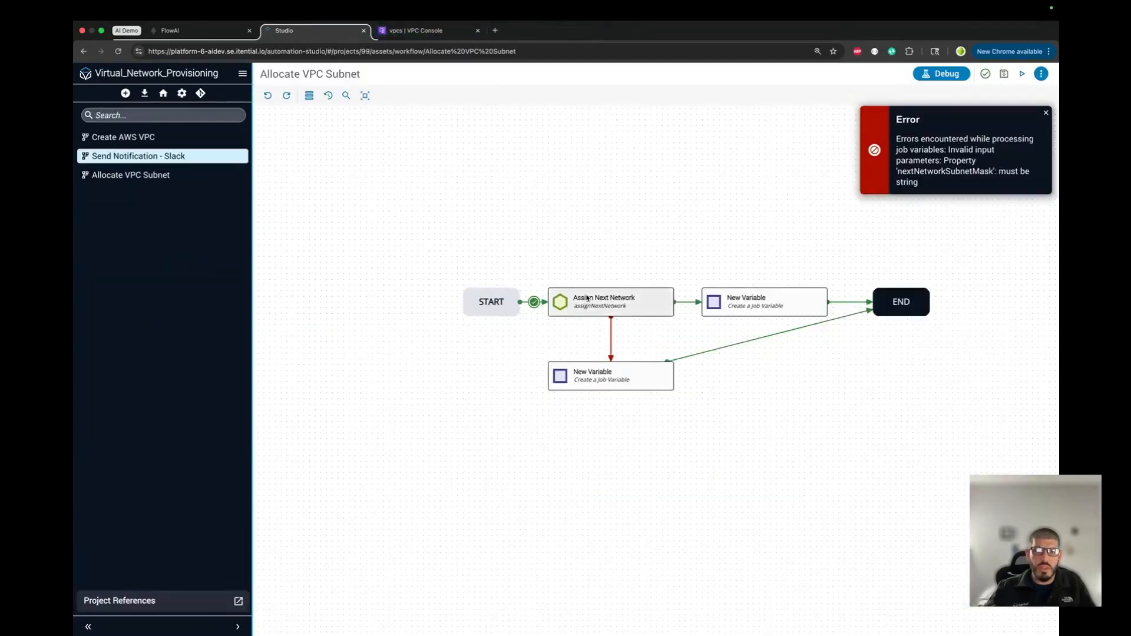
- Store the Assign Next Network task's result output as a job variable and save the Allocate VPC Subnet workflow
{"action": "double_click", "coordinate": [611, 303]}
{"action": "left_click", "coordinate": [1045, 113]}
{"action": "left_click", "coordinate": [973, 233]}
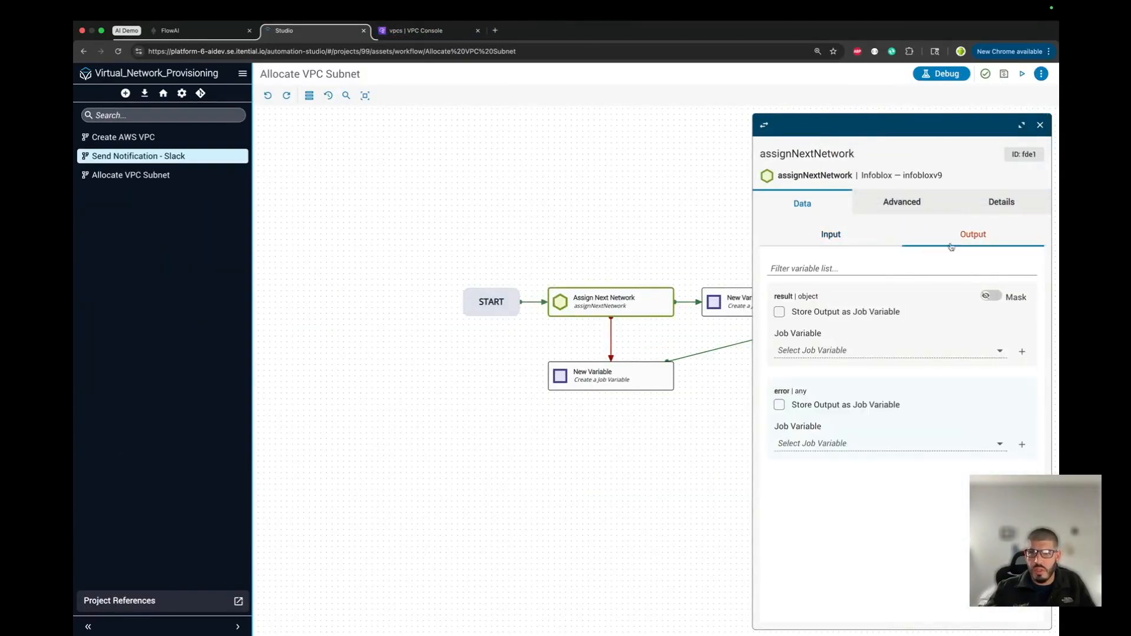
{"action": "left_click", "coordinate": [780, 313]}
{"action": "left_click", "coordinate": [1004, 73]}
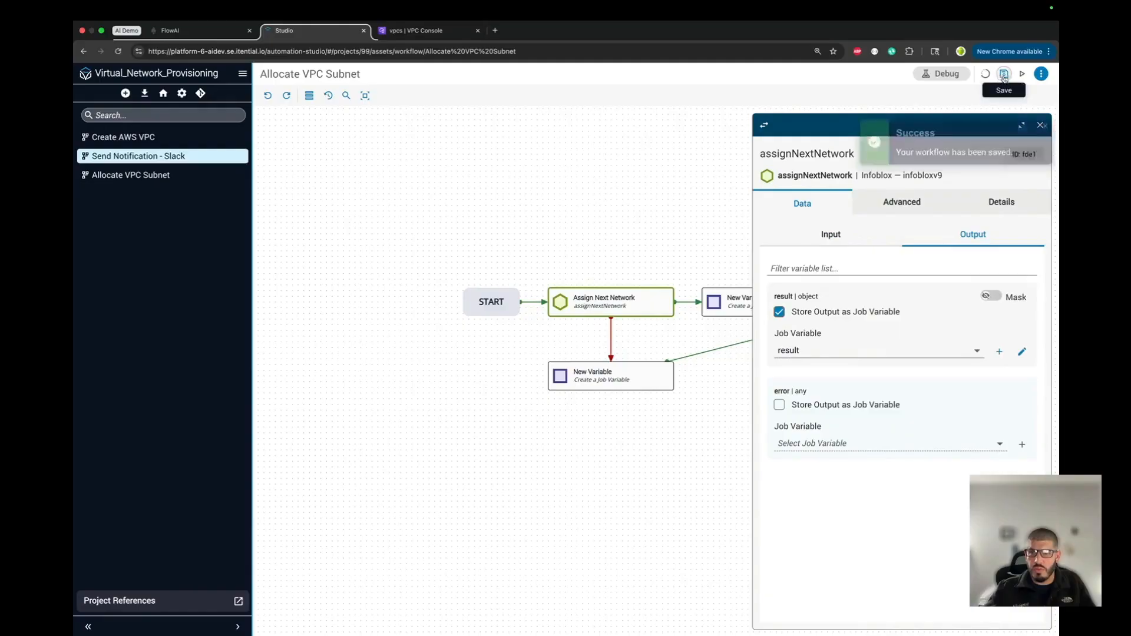
{"action": "left_click", "coordinate": [1040, 126]}
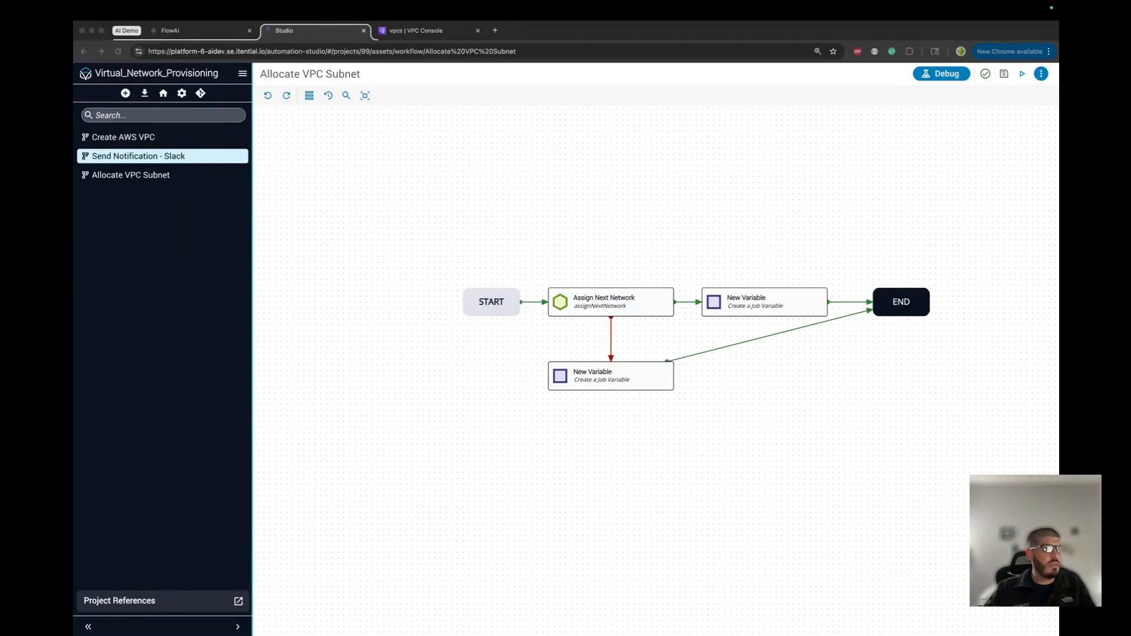
- Switch to FlowAI and replace the CIDR line in the user prompt with "Network block: 10.11.0.0/16"
{"action": "left_click", "coordinate": [361, 164]}
{"action": "left_click", "coordinate": [212, 32]}
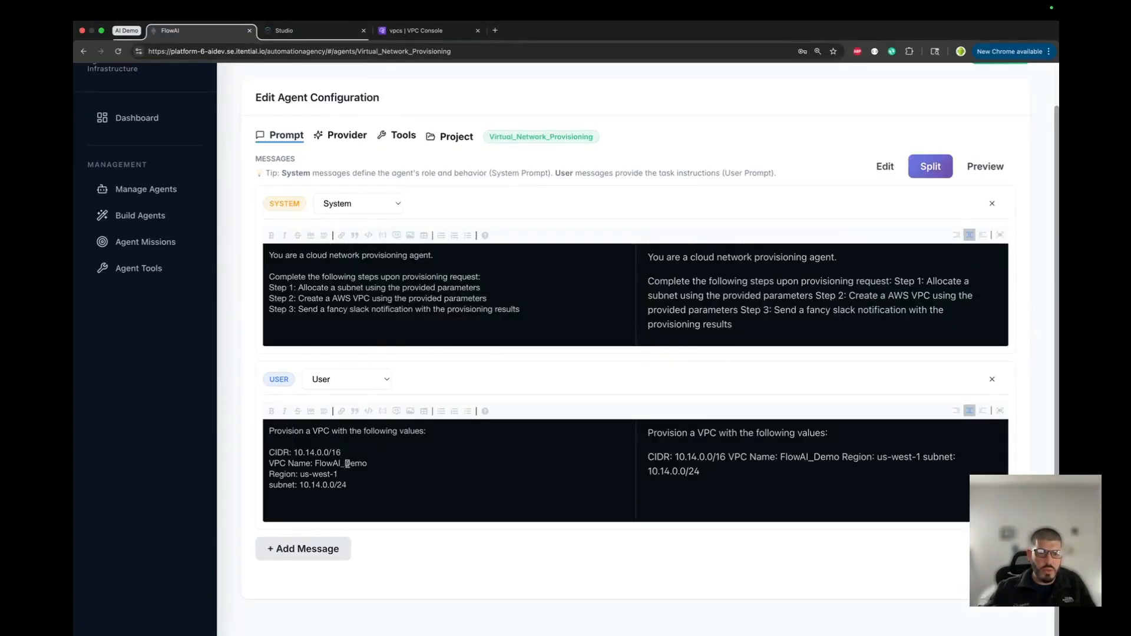
{"action": "left_click_drag", "start_coordinate": [344, 453], "coordinate": [265, 454]}
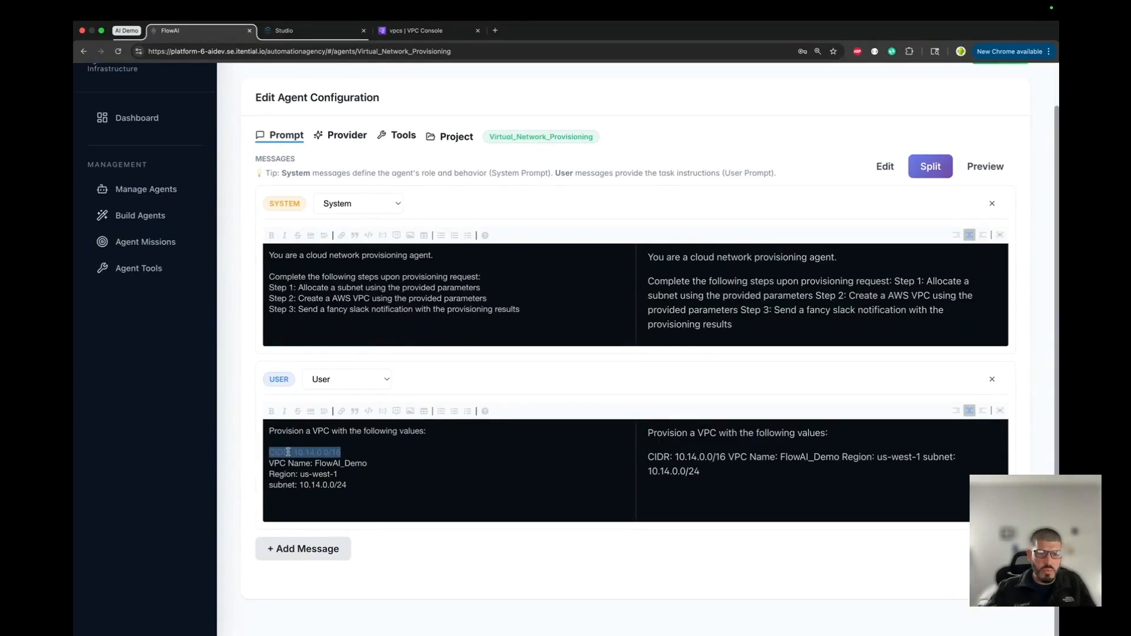
{"action": "type", "text": "Network b"}
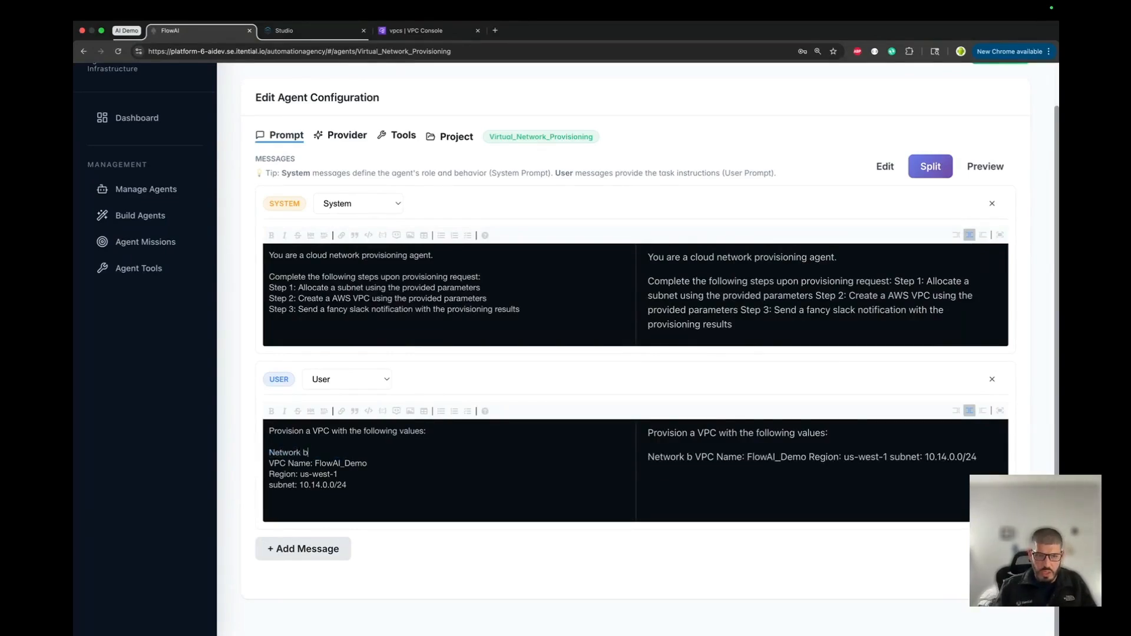
{"action": "type", "text": "lock: 10.111"}
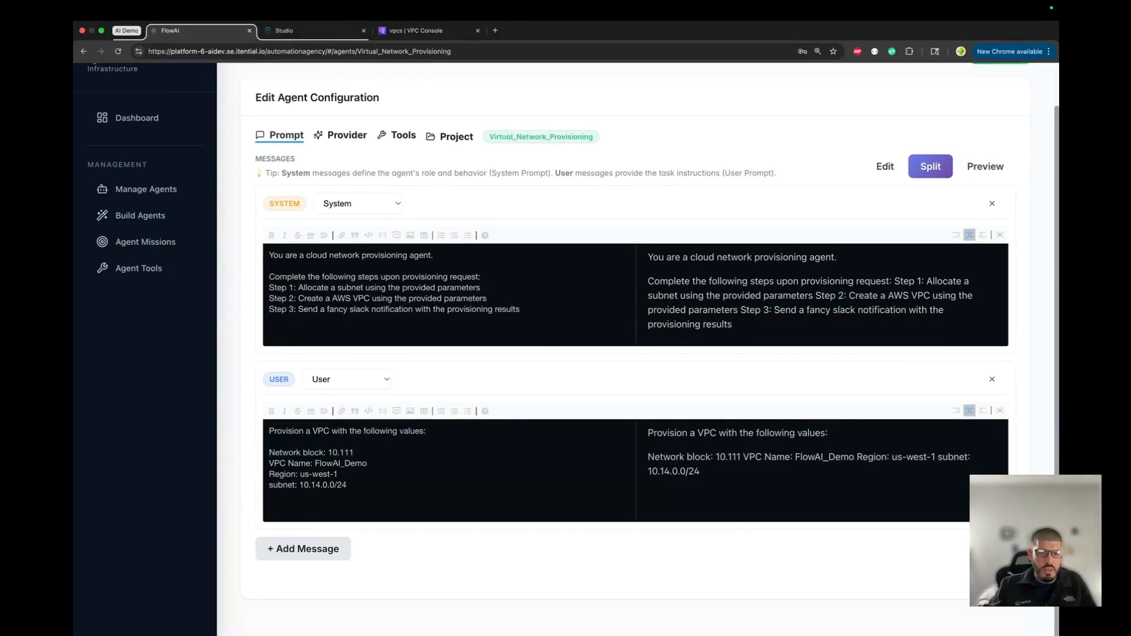
{"action": "key", "text": "BackSpace"}
{"action": "type", "text": ".0.0/16"}
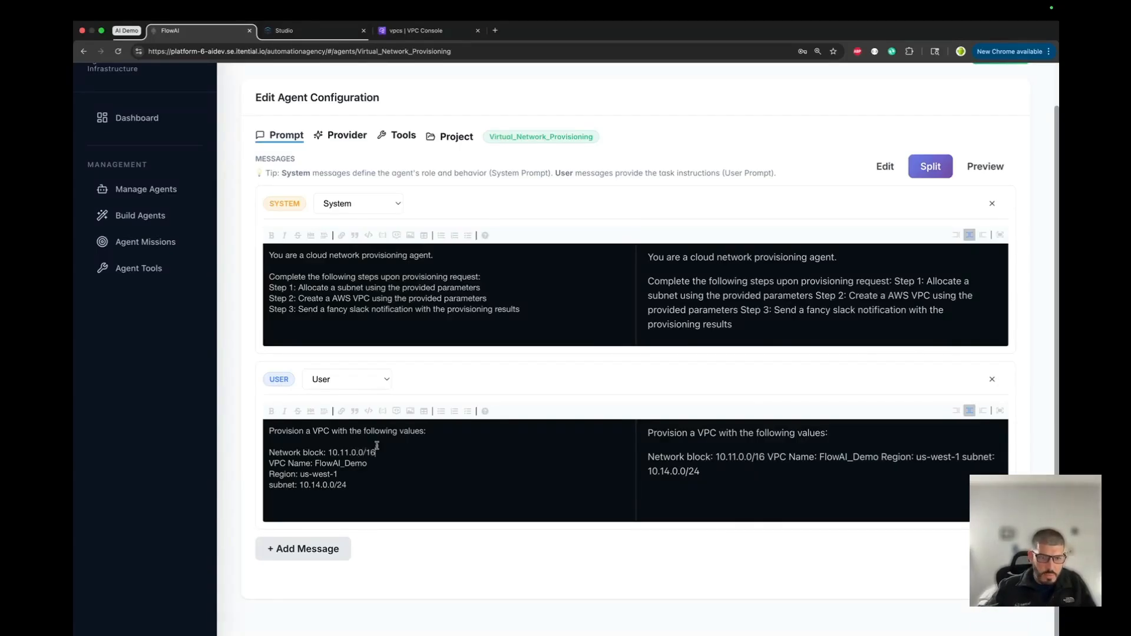
- Change the VPC name in the user prompt to "FlowAI_Demo_Slack_IPAM_Orchestration" and delete the subnet line
{"action": "left_click", "coordinate": [368, 463]}
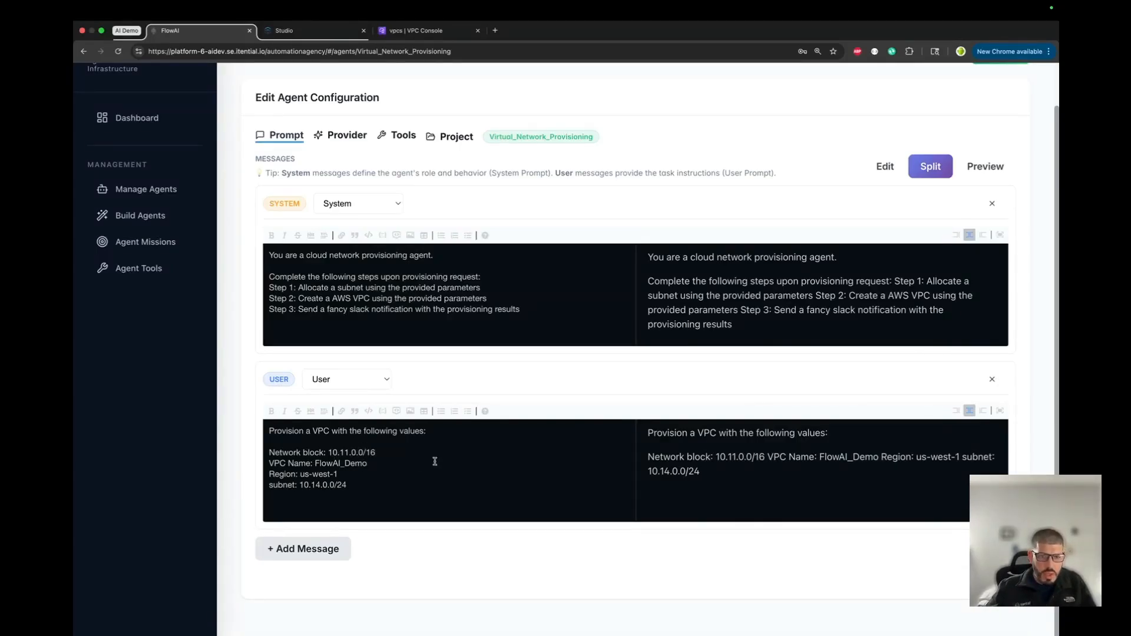
{"action": "type", "text": "_"}
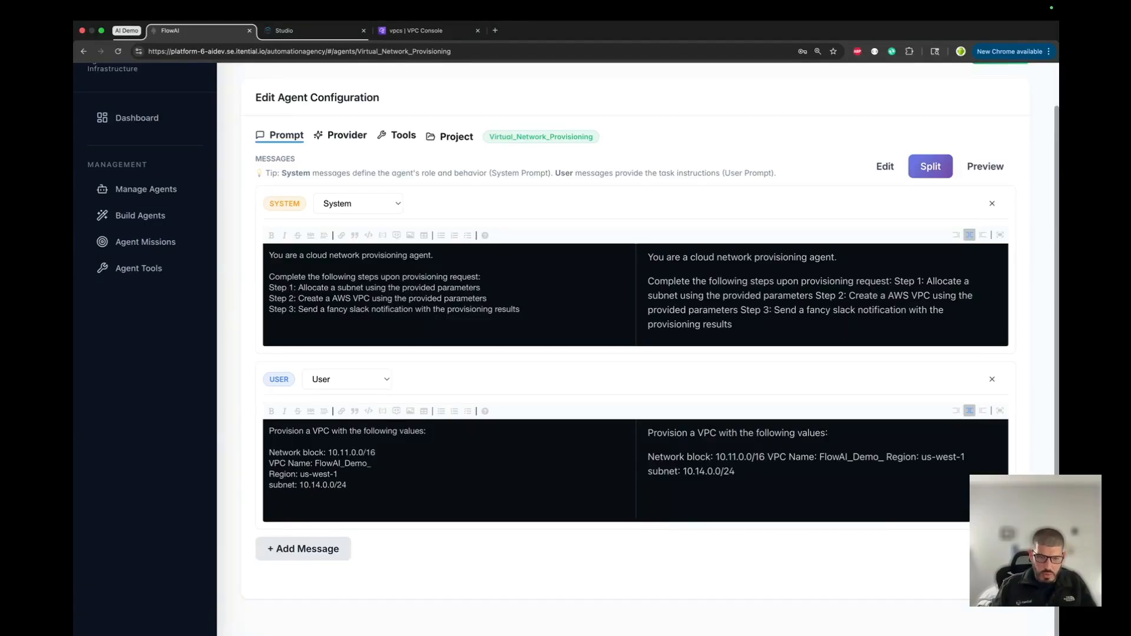
{"action": "type", "text": "Slack_IP"}
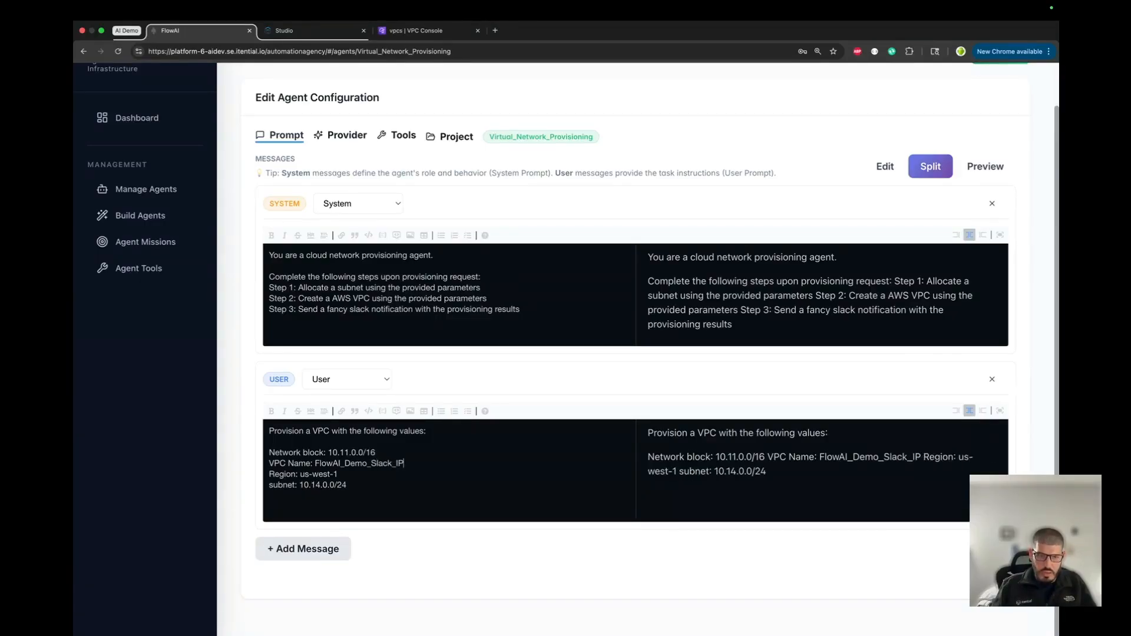
{"action": "type", "text": "AM_"}
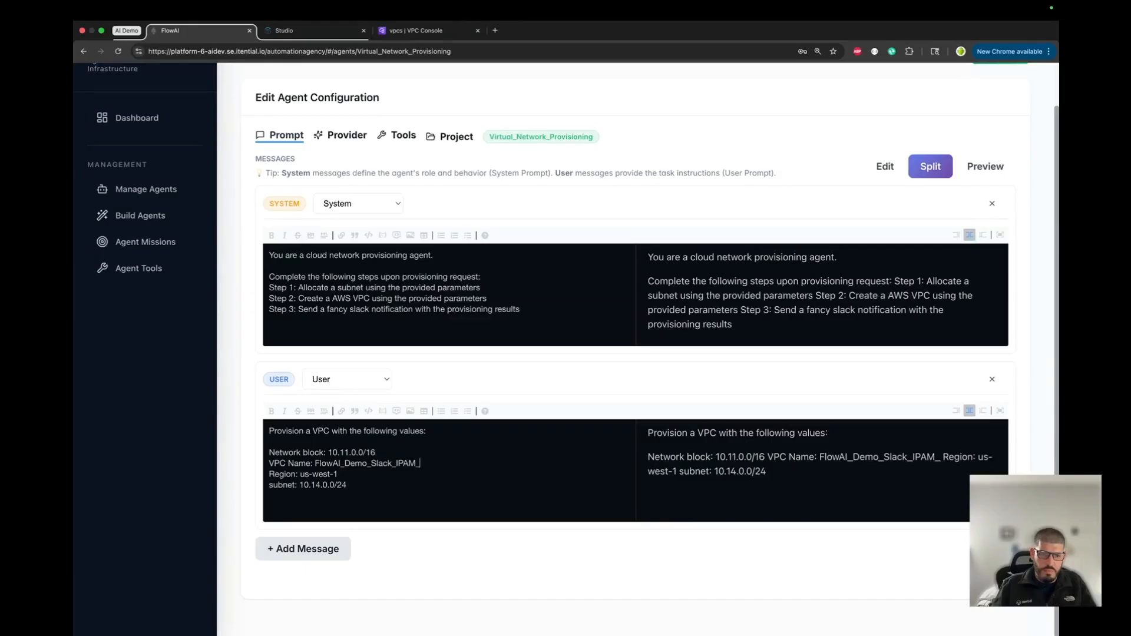
{"action": "type", "text": "Orchestration"}
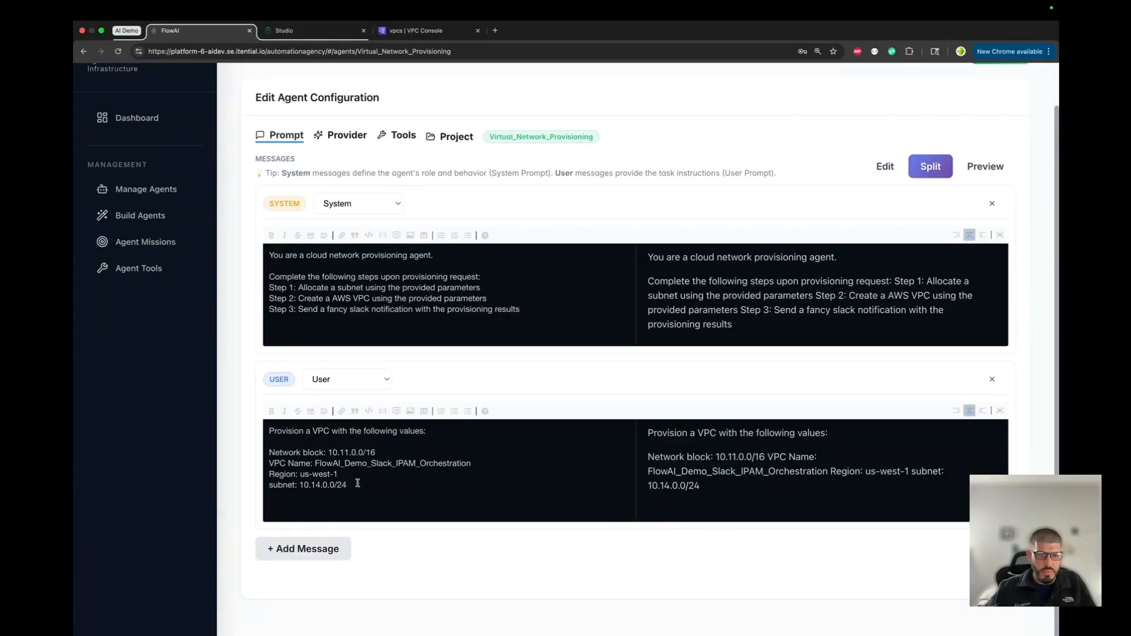
{"action": "left_click_drag", "start_coordinate": [357, 483], "coordinate": [242, 491]}
{"action": "key", "text": "BackSpace"}
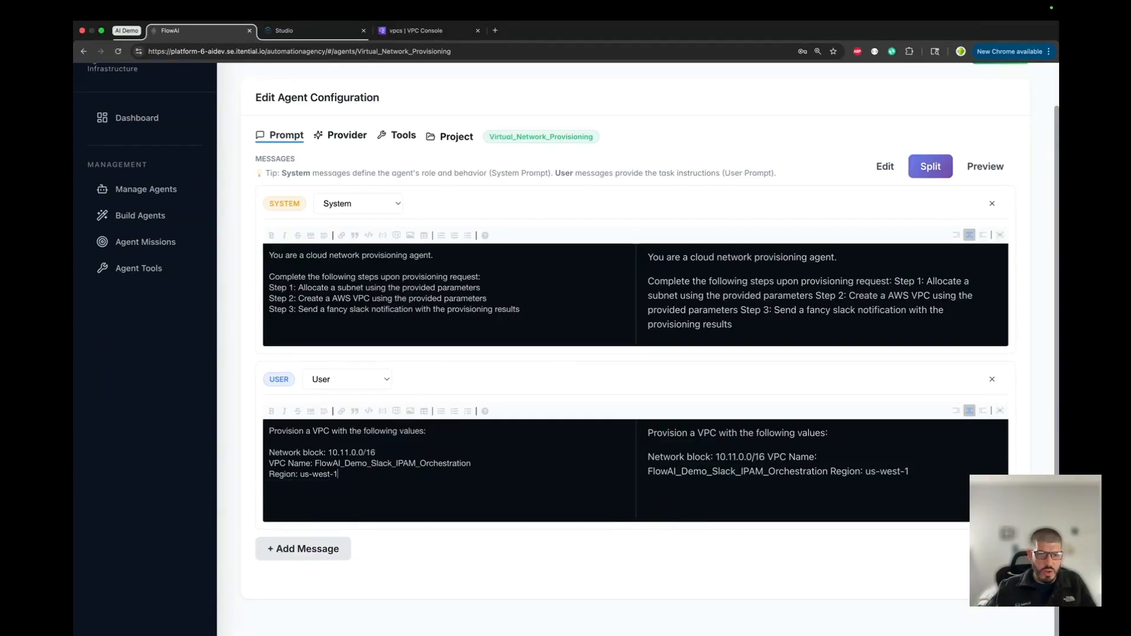
- Move the "Network block: 10.11.0.0/16" line below the Region line in the user prompt
{"action": "left_click", "coordinate": [385, 453]}
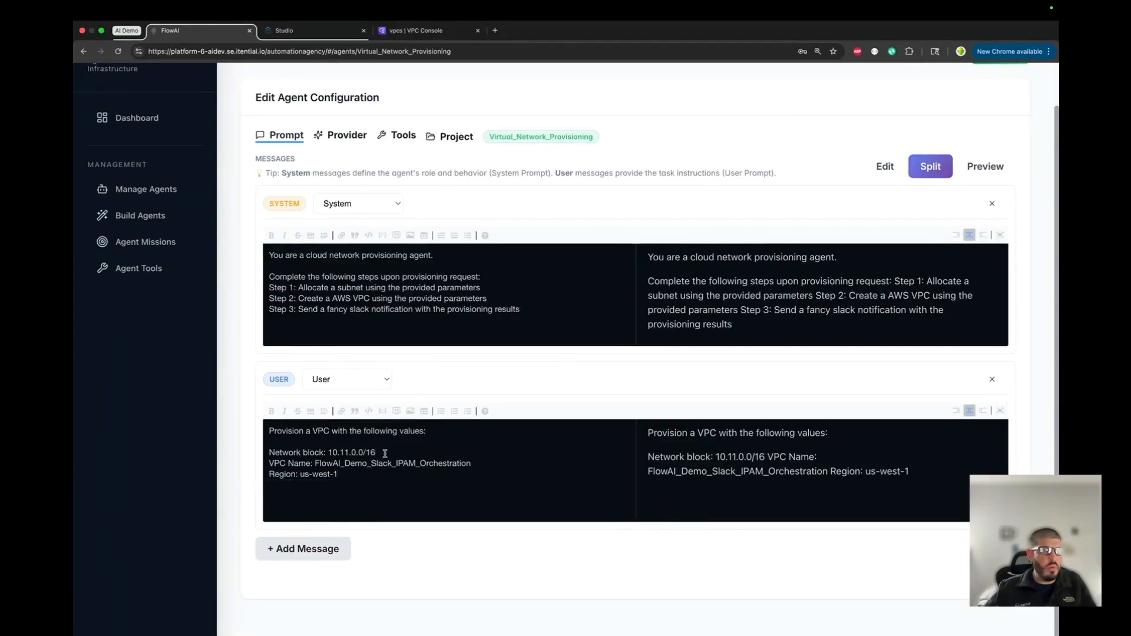
{"action": "key", "text": "Return"}
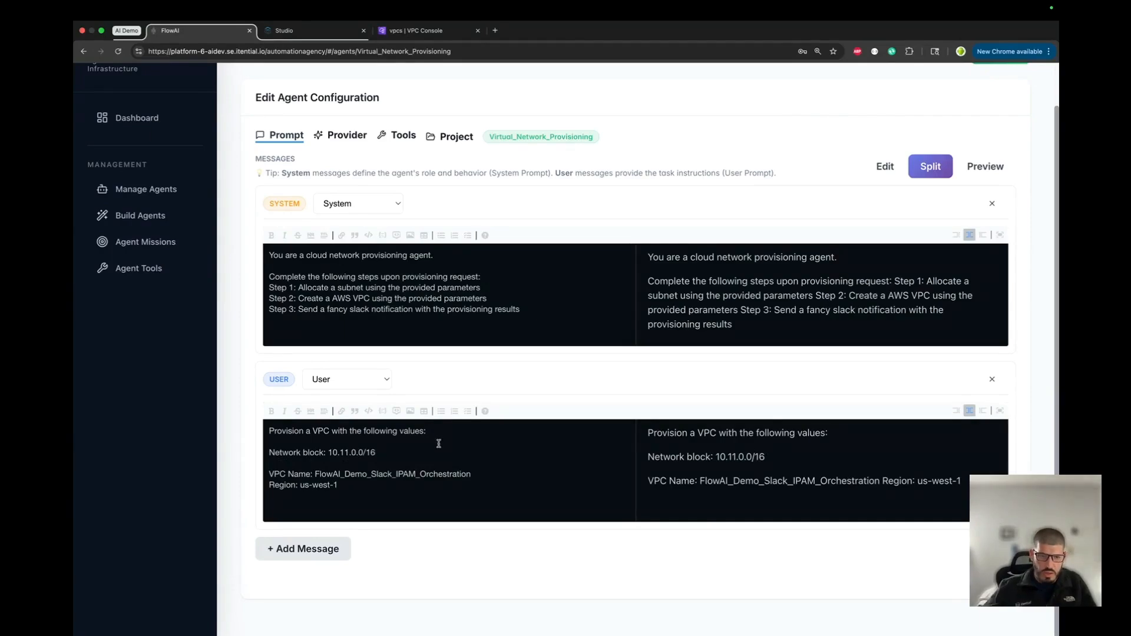
{"action": "left_click_drag", "start_coordinate": [406, 453], "coordinate": [194, 451]}
{"action": "key", "text": "super+c"}
{"action": "key", "text": "BackSpace"}
{"action": "key", "text": "BackSpace"}
{"action": "key", "text": "BackSpace"}
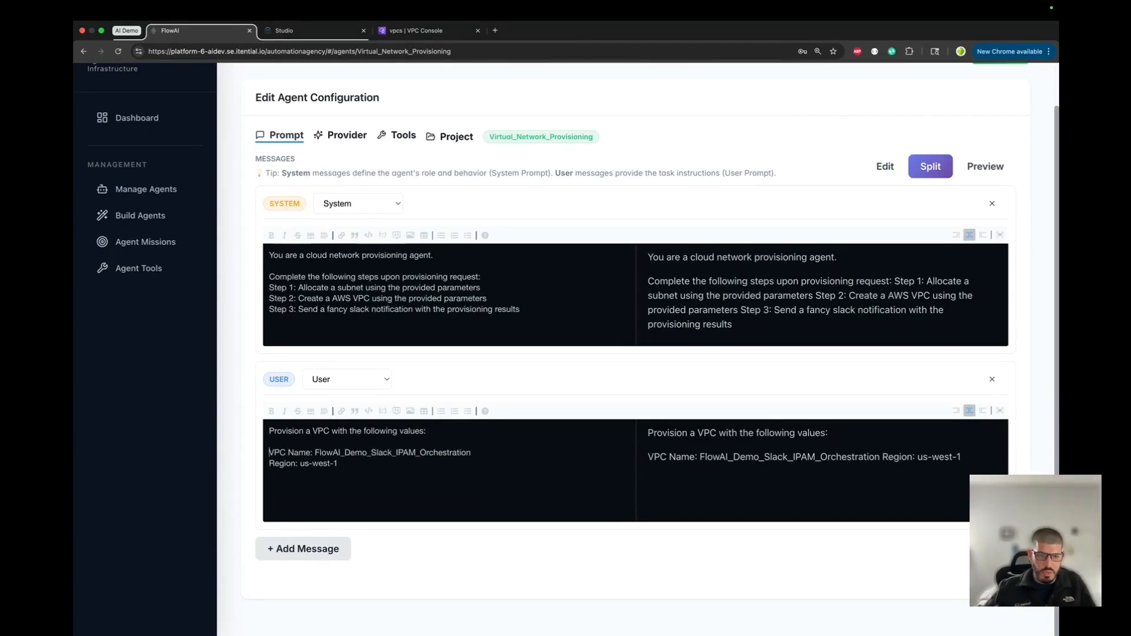
{"action": "key", "text": "Down"}
{"action": "key", "text": "Down"}
{"action": "key", "text": "Down"}
{"action": "key", "text": "Return"}
{"action": "key", "text": "super+v"}
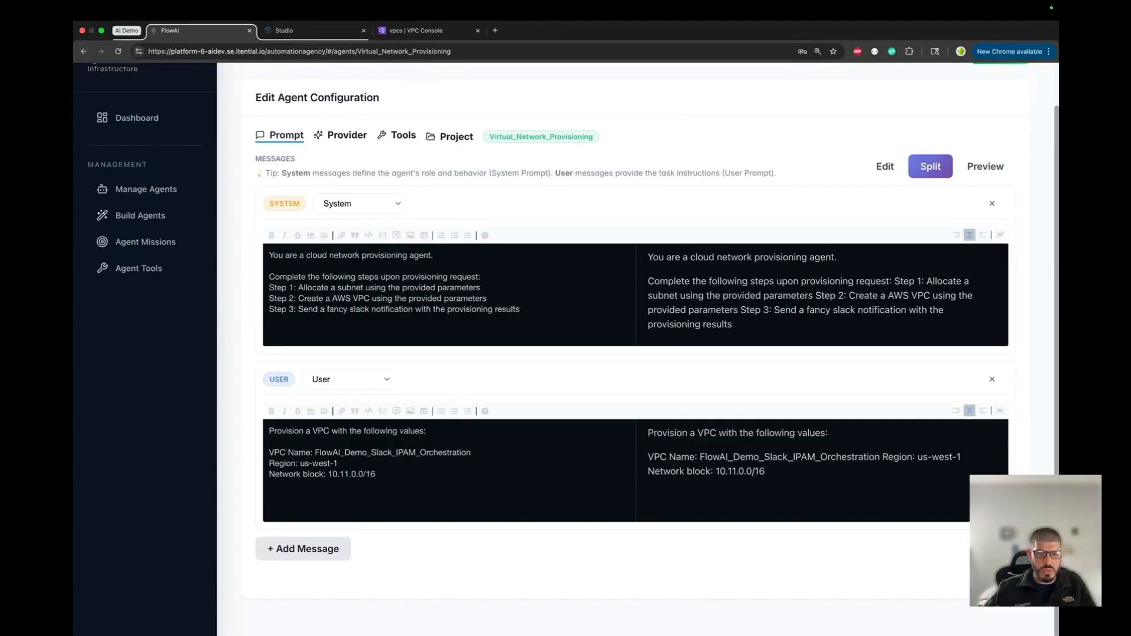
- Add the line "Subnet Mask: 24" at the end of the user prompt
{"action": "type", "text": "Sub"}
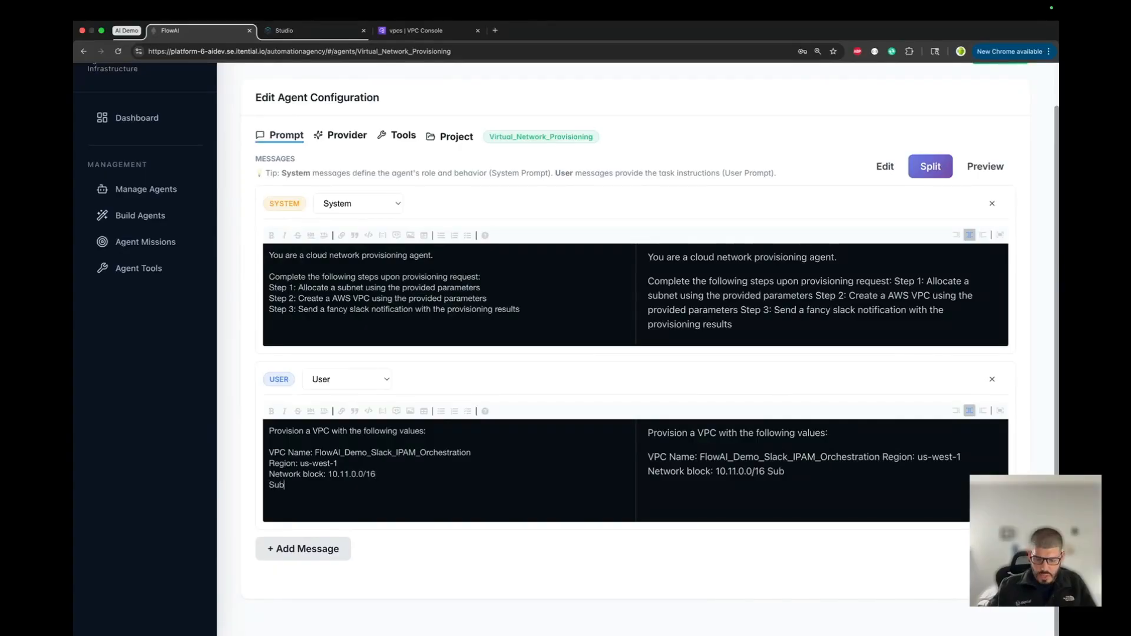
{"action": "type", "text": "net Mask: 2"}
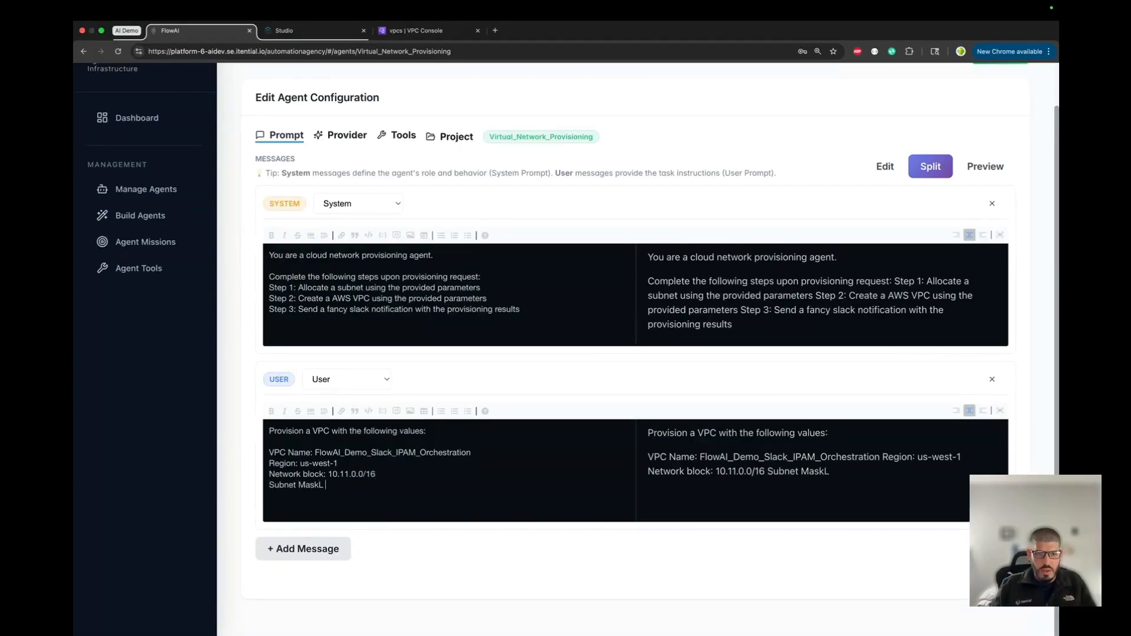
{"action": "type", "text": "4"}
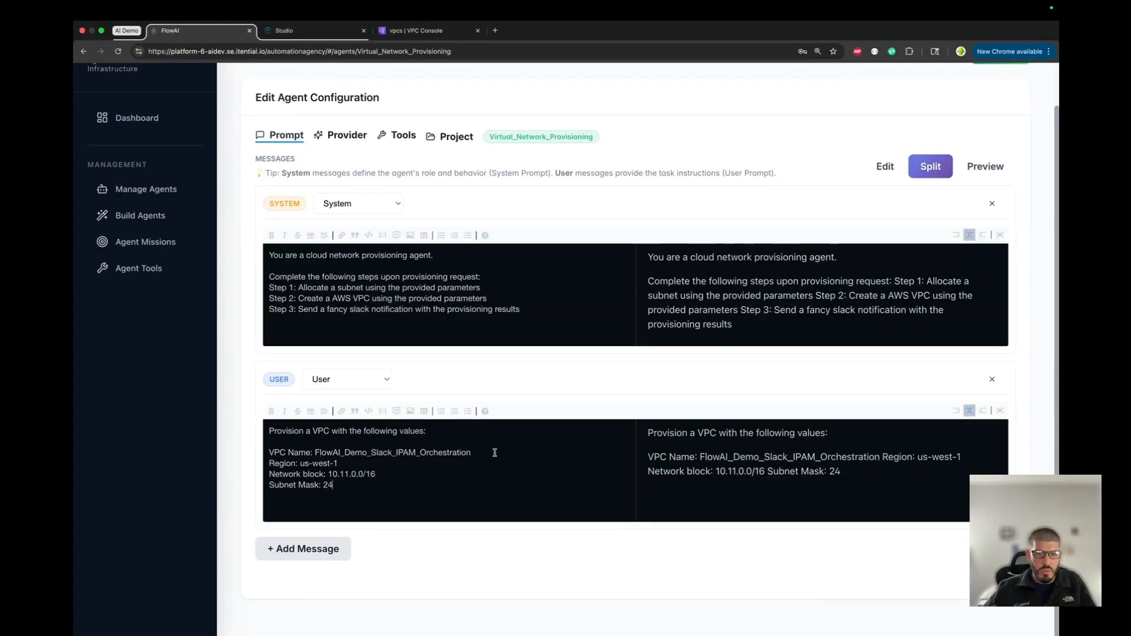
- Remove "_Demo" from the VPC name so it reads "FlowAI_Slack_IPAM_Orchestration"
{"action": "double_click", "coordinate": [358, 458]}
{"action": "left_click", "coordinate": [366, 452]}
{"action": "key", "text": "BackSpace"}
{"action": "key", "text": "BackSpace"}
{"action": "key", "text": "BackSpace"}
{"action": "key", "text": "BackSpace"}
{"action": "key", "text": "BackSpace"}
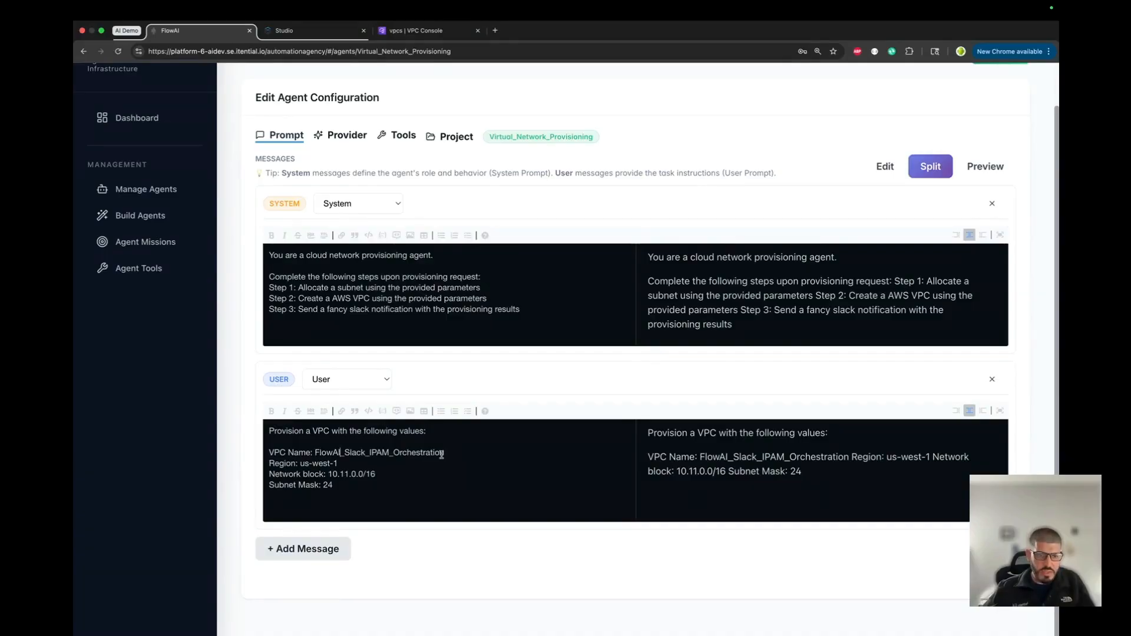
{"action": "left_click", "coordinate": [345, 463]}
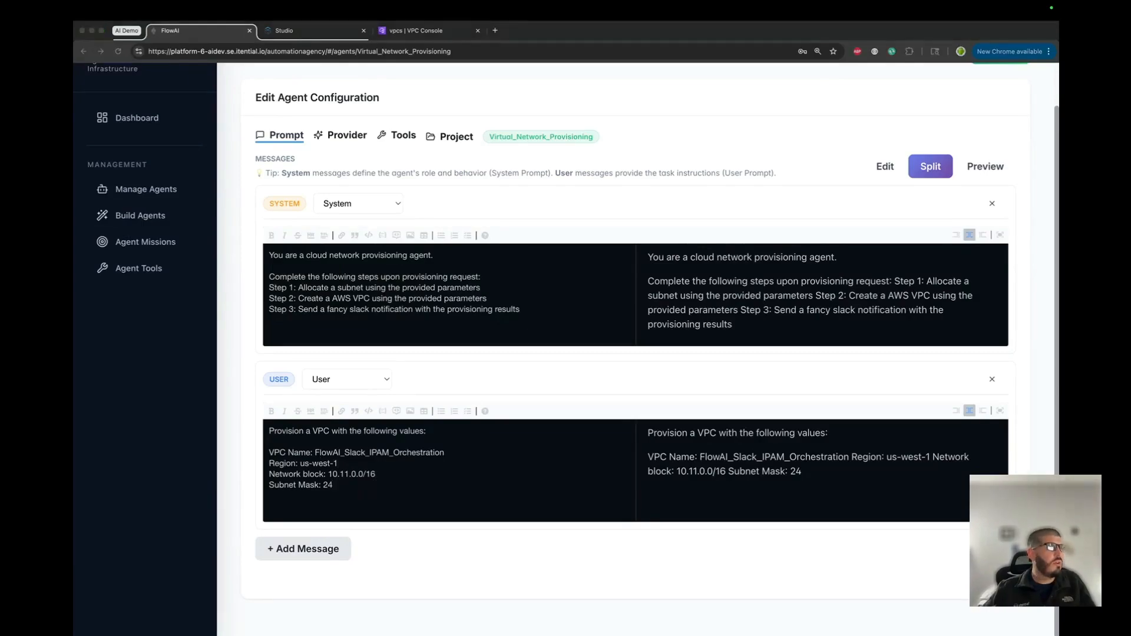
- Save the Virtual_Network_Provisioning agent's updated configuration and run the agent
{"action": "left_click", "coordinate": [517, 447]}
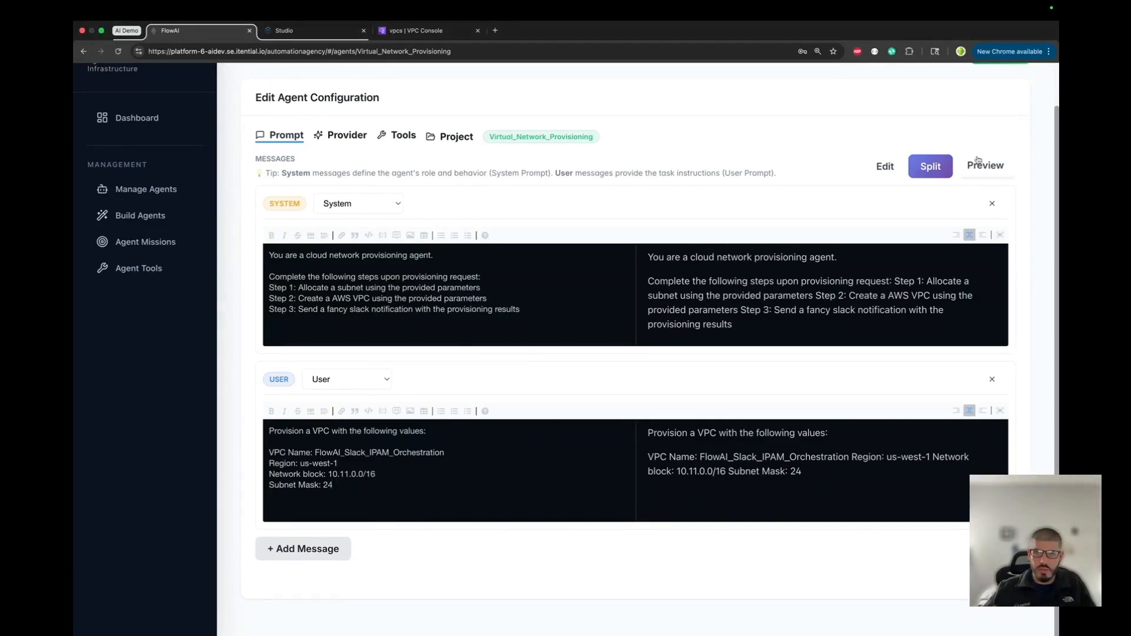
{"action": "scroll", "coordinate": [978, 159], "scroll_direction": "up", "scroll_amount": 2}
{"action": "left_click", "coordinate": [995, 102]}
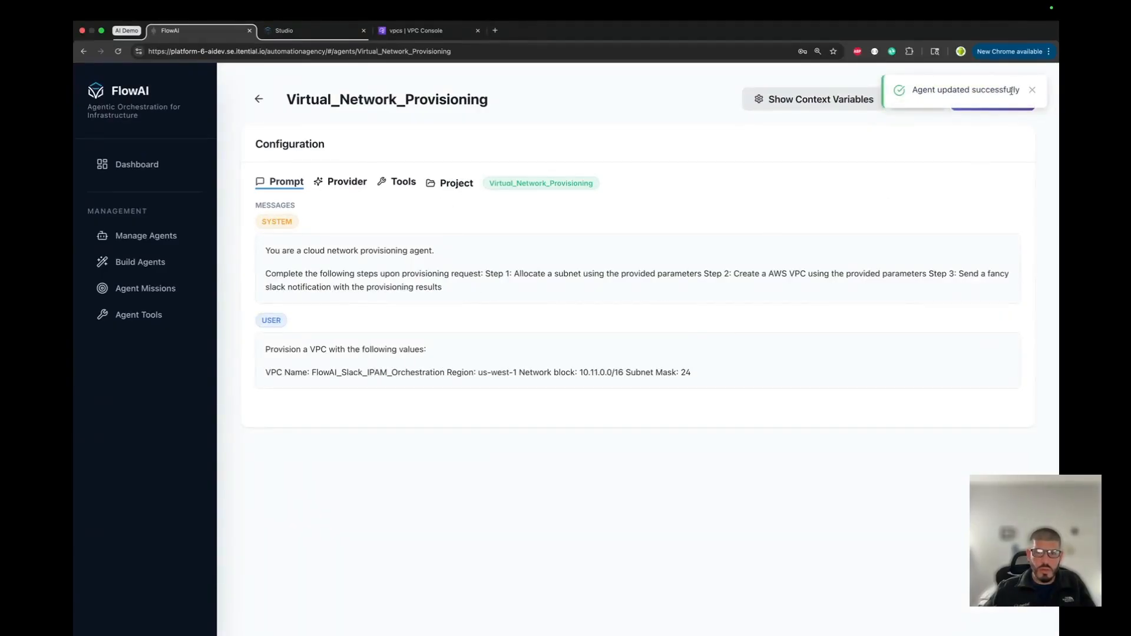
{"action": "left_click", "coordinate": [1000, 105]}
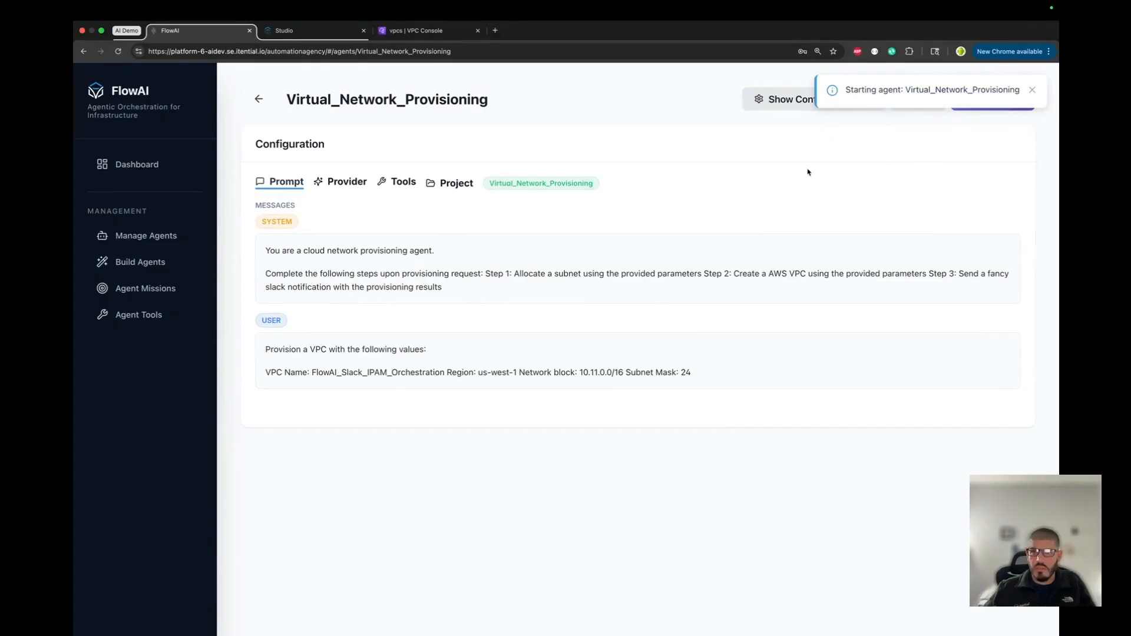
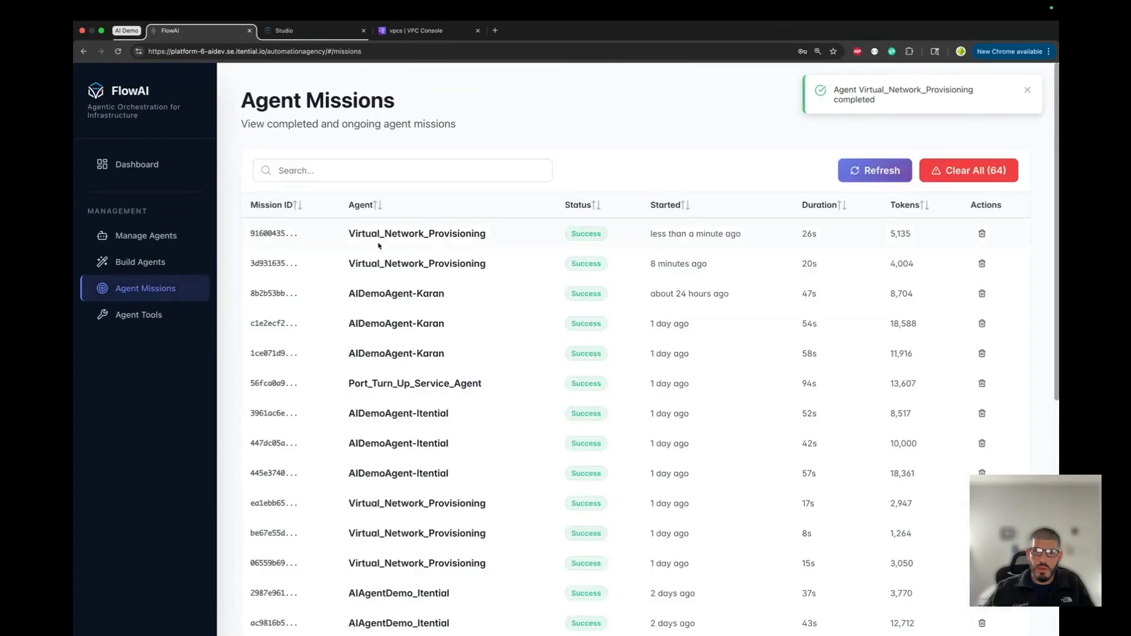
- Open the newest Virtual_Network_Provisioning mission and examine the instructions in Message 1 and the agent's plan and tool call in Message 3
{"action": "left_click", "coordinate": [402, 233]}
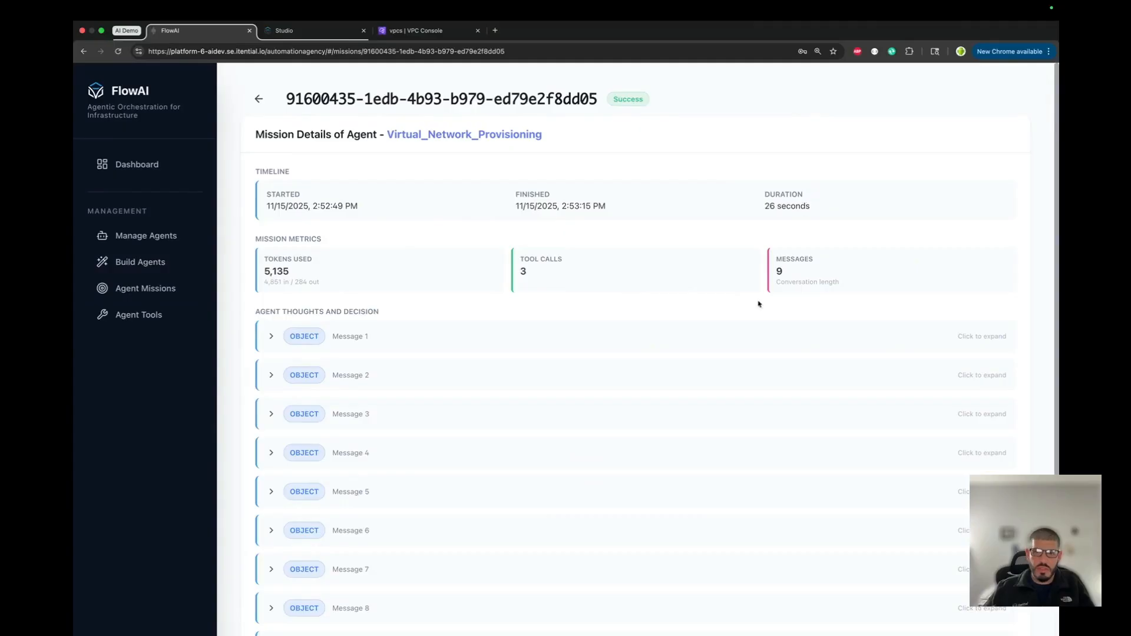
{"action": "scroll", "coordinate": [542, 269], "scroll_direction": "down", "scroll_amount": 1}
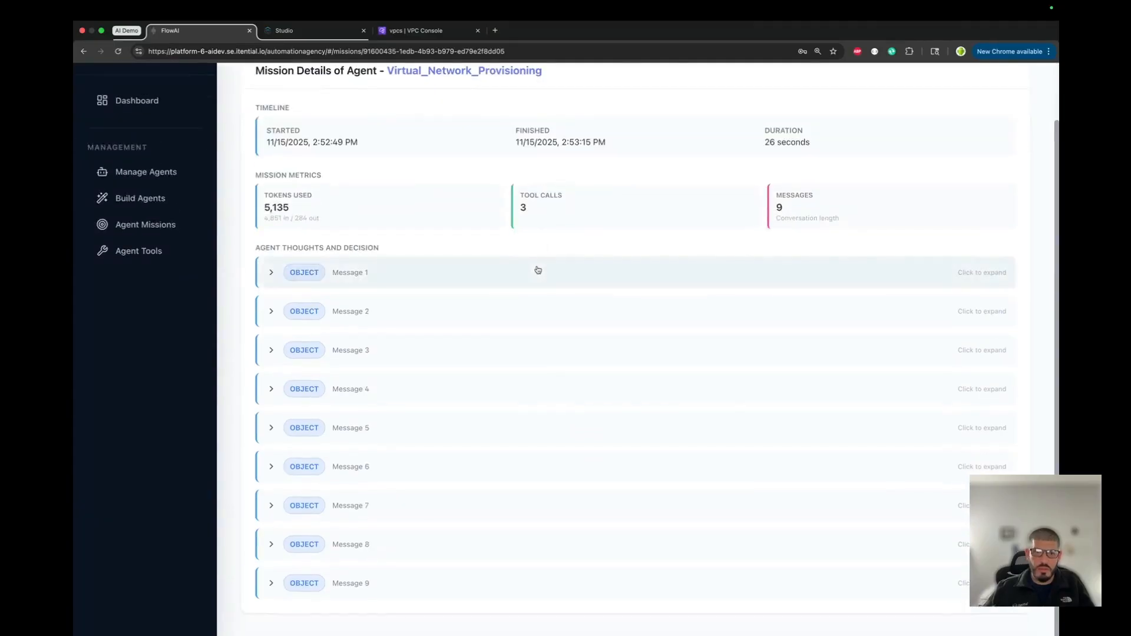
{"action": "left_click", "coordinate": [269, 275]}
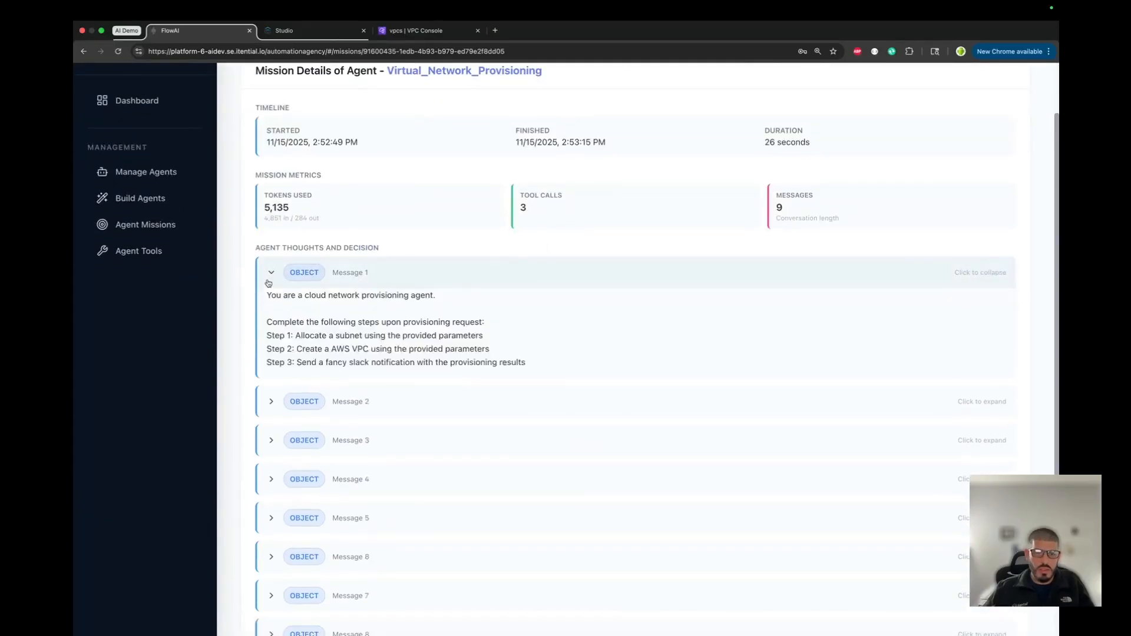
{"action": "left_click", "coordinate": [268, 282]}
{"action": "left_click", "coordinate": [271, 350]}
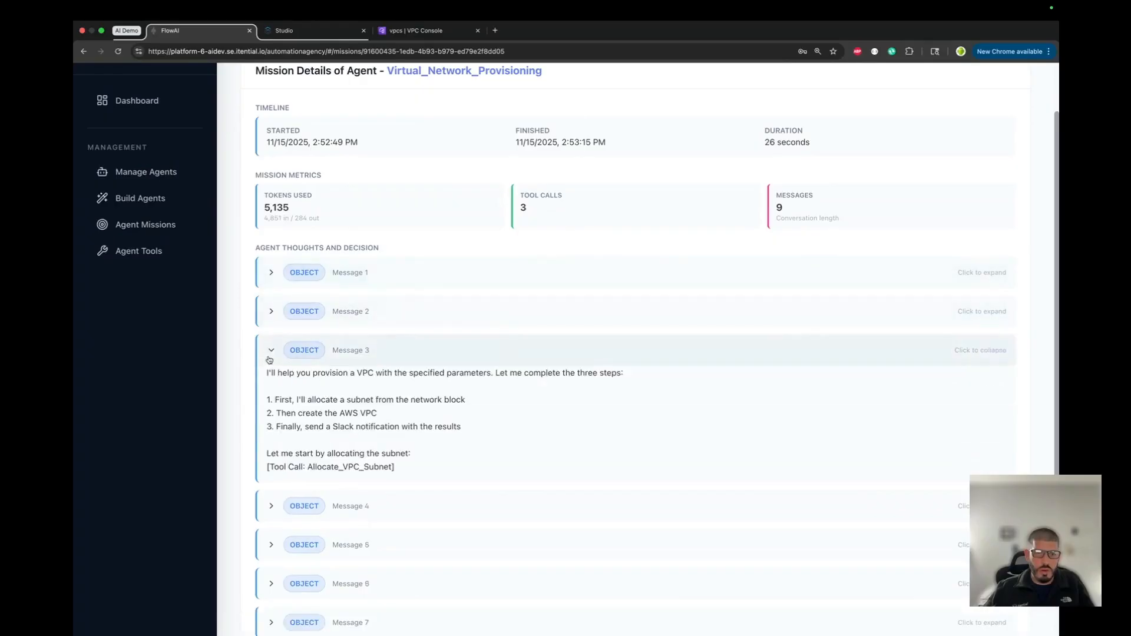
{"action": "scroll", "coordinate": [277, 347], "scroll_direction": "down", "scroll_amount": 2}
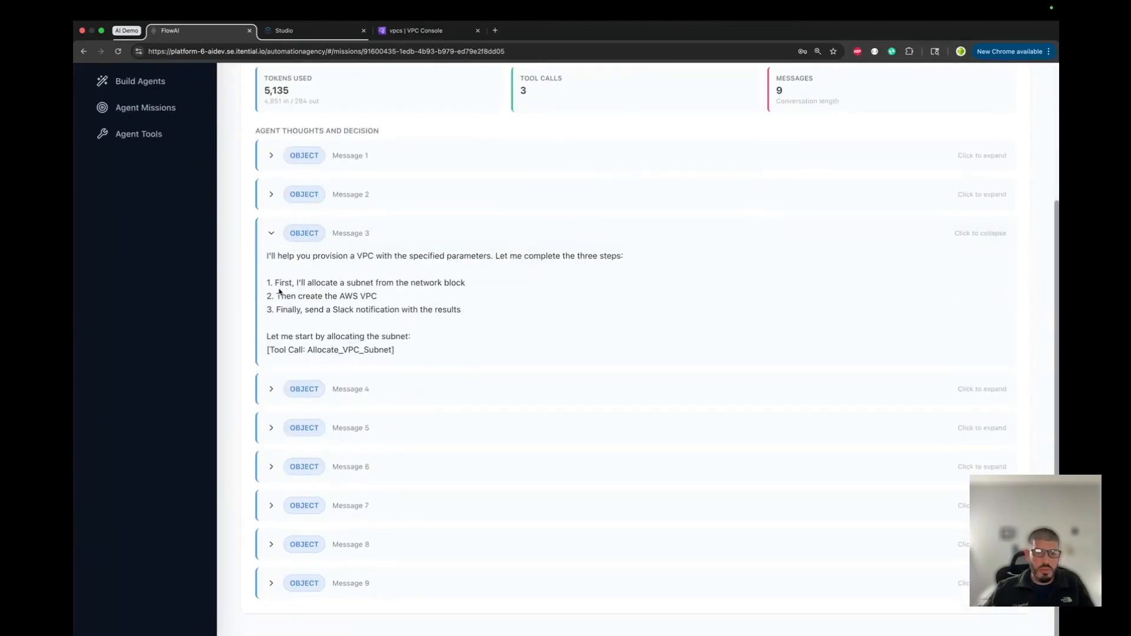
{"action": "left_click_drag", "start_coordinate": [267, 256], "coordinate": [483, 258]}
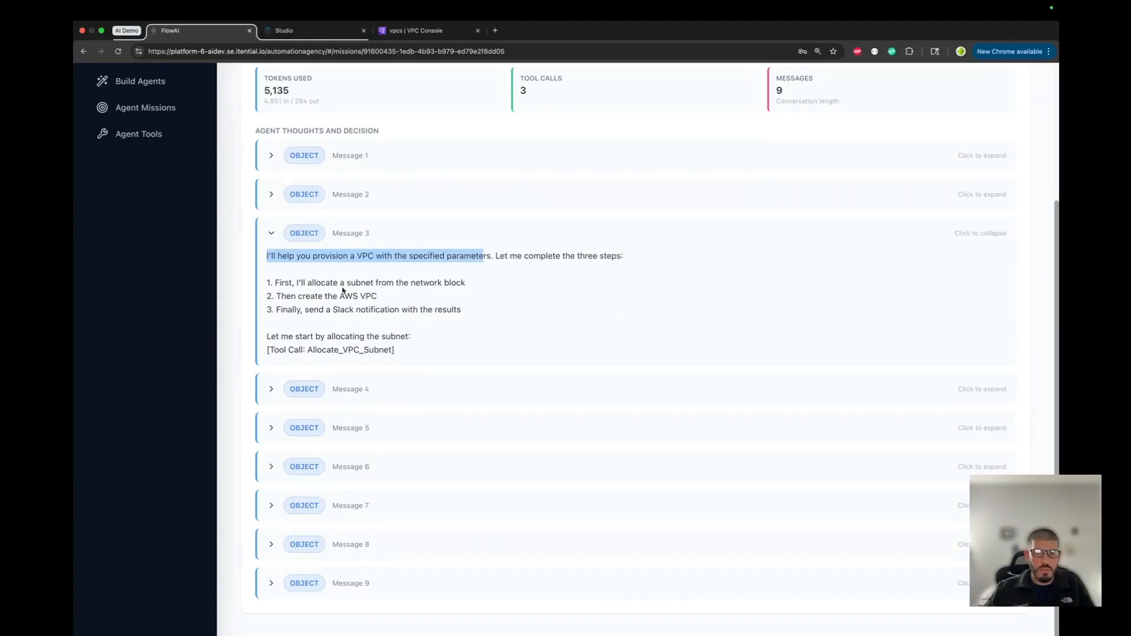
{"action": "left_click_drag", "start_coordinate": [315, 295], "coordinate": [444, 309]}
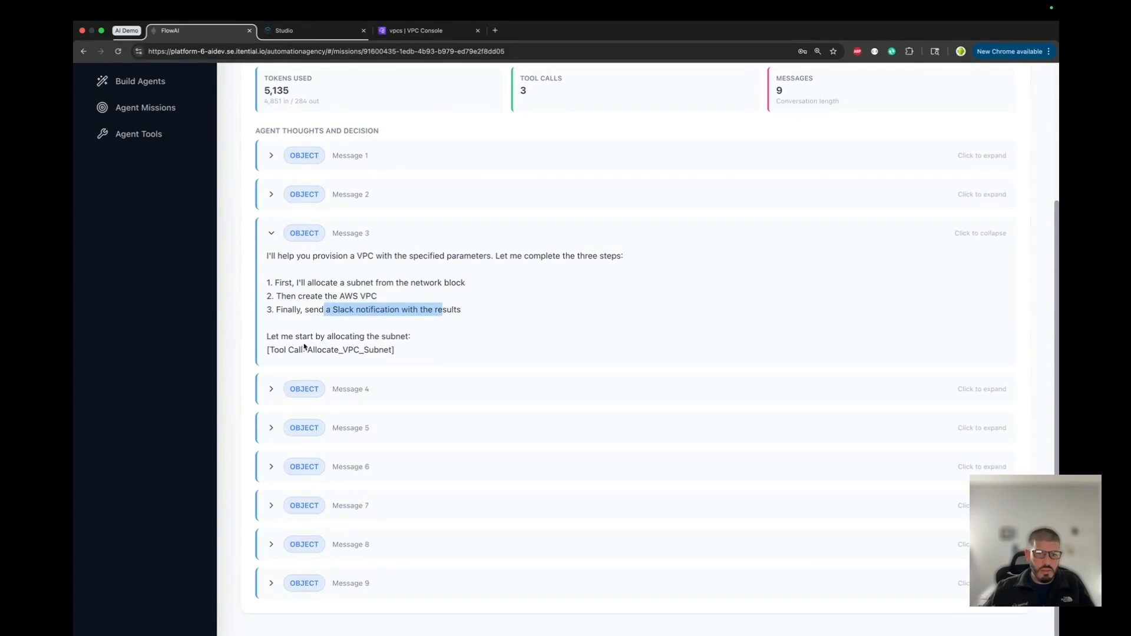
{"action": "mouse_move", "coordinate": [268, 350]}
{"action": "left_mouse_down"}
{"action": "mouse_move", "coordinate": [419, 357]}
{"action": "mouse_move", "coordinate": [270, 350]}
{"action": "left_mouse_up"}
{"action": "left_click", "coordinate": [406, 355]}
- Expand Message 4 and examine the Allocate_VPC_Subnet tool's response, including the network block, allocated network and job status
{"action": "left_click", "coordinate": [271, 389]}
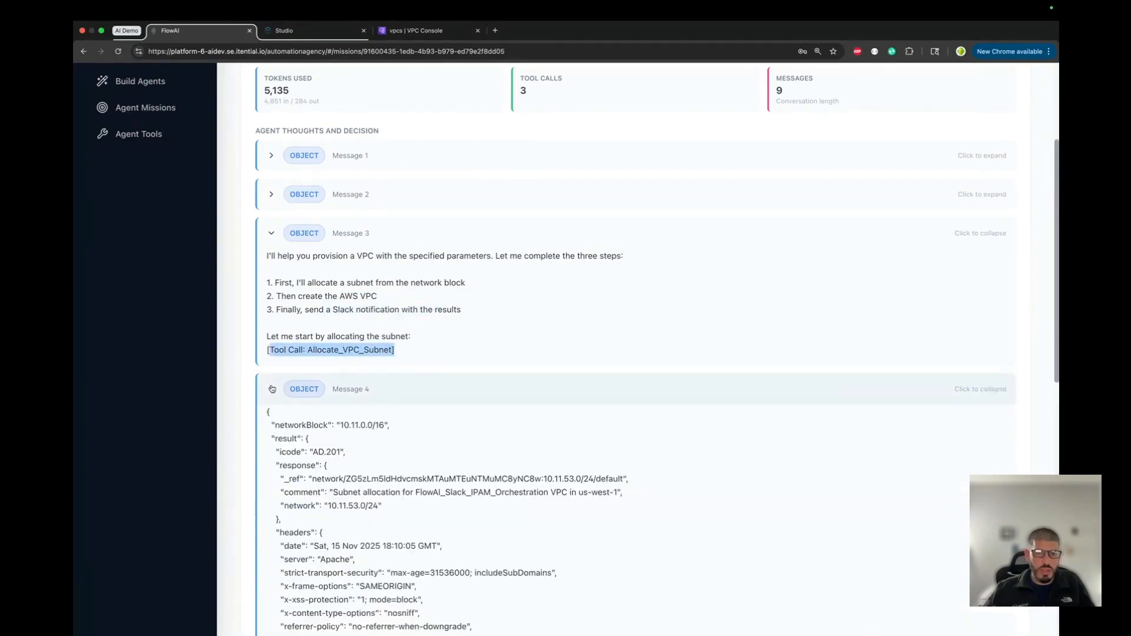
{"action": "scroll", "coordinate": [273, 384], "scroll_direction": "down", "scroll_amount": 2}
{"action": "scroll", "coordinate": [286, 366], "scroll_direction": "down", "scroll_amount": 5}
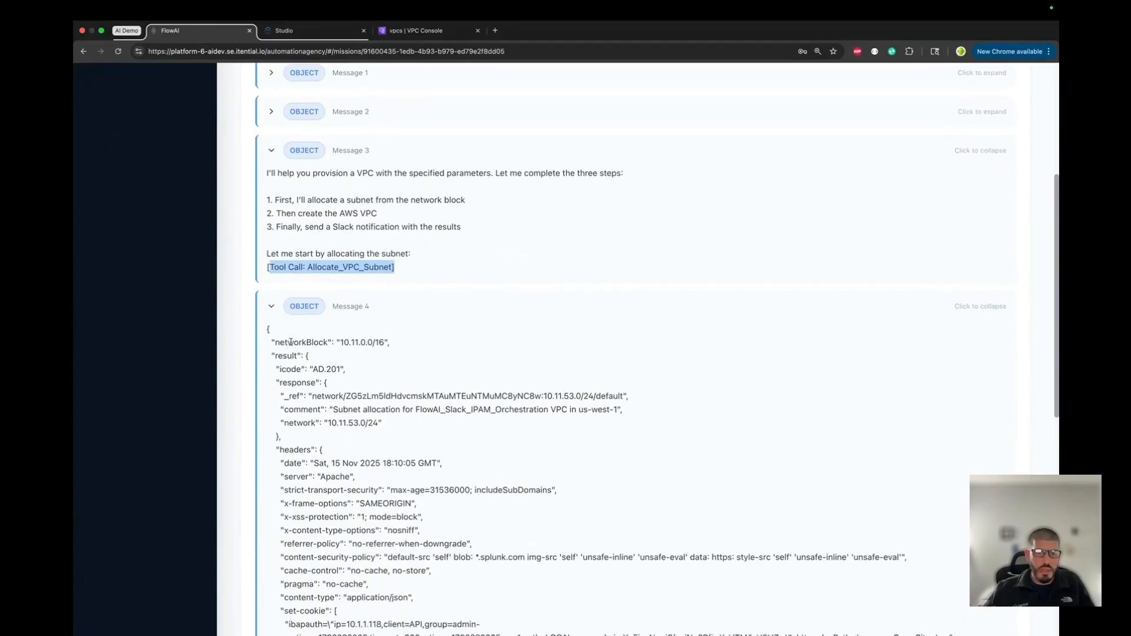
{"action": "scroll", "coordinate": [308, 215], "scroll_direction": "up", "scroll_amount": 5}
{"action": "left_click_drag", "start_coordinate": [273, 283], "coordinate": [390, 282]}
{"action": "scroll", "coordinate": [388, 288], "scroll_direction": "down", "scroll_amount": 2}
{"action": "scroll", "coordinate": [388, 288], "scroll_direction": "down", "scroll_amount": 7}
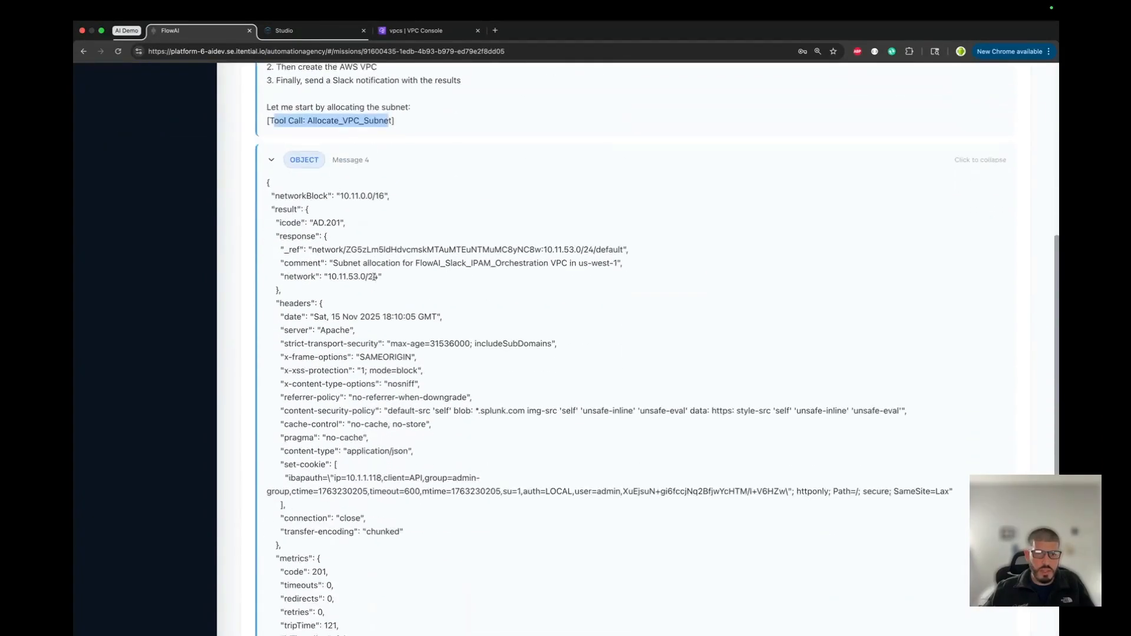
{"action": "scroll", "coordinate": [348, 277], "scroll_direction": "down", "scroll_amount": 2}
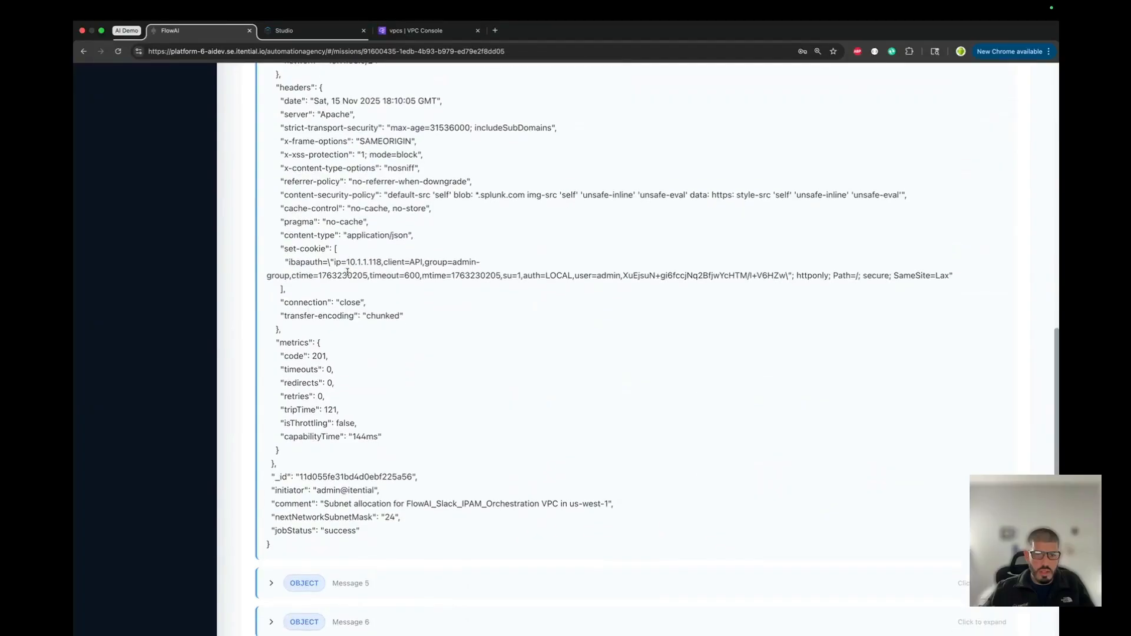
{"action": "scroll", "coordinate": [349, 318], "scroll_direction": "down", "scroll_amount": 2}
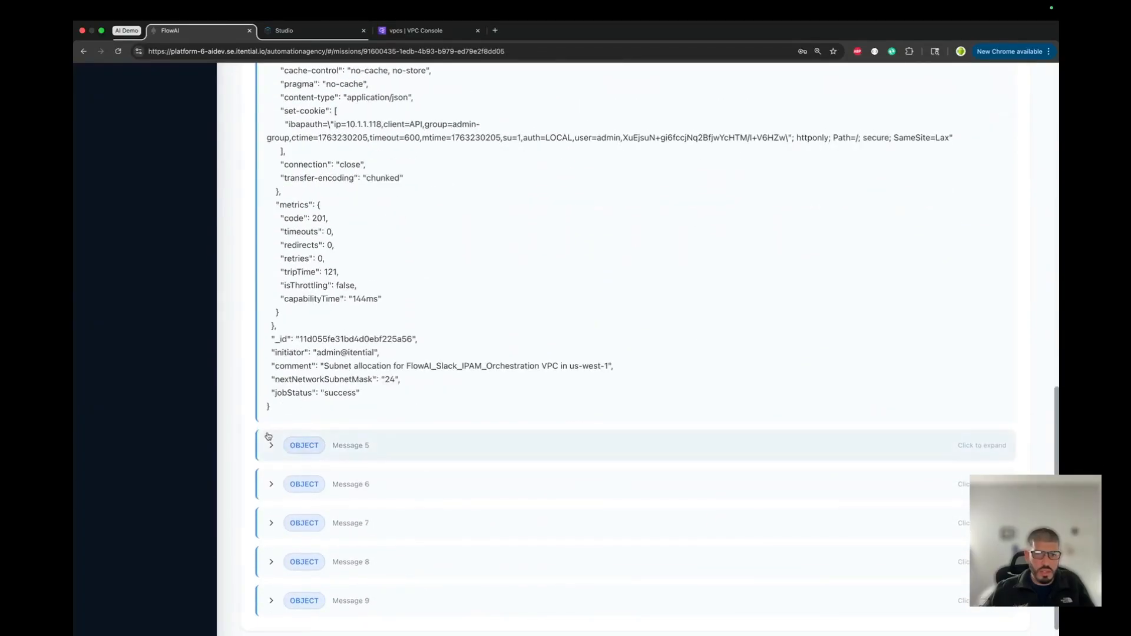
- Expand Messages 5 and 6 and examine the allocated subnet and the Create_AWS_VPC tool's output
{"action": "left_click", "coordinate": [273, 430]}
{"action": "scroll", "coordinate": [288, 419], "scroll_direction": "down", "scroll_amount": 2}
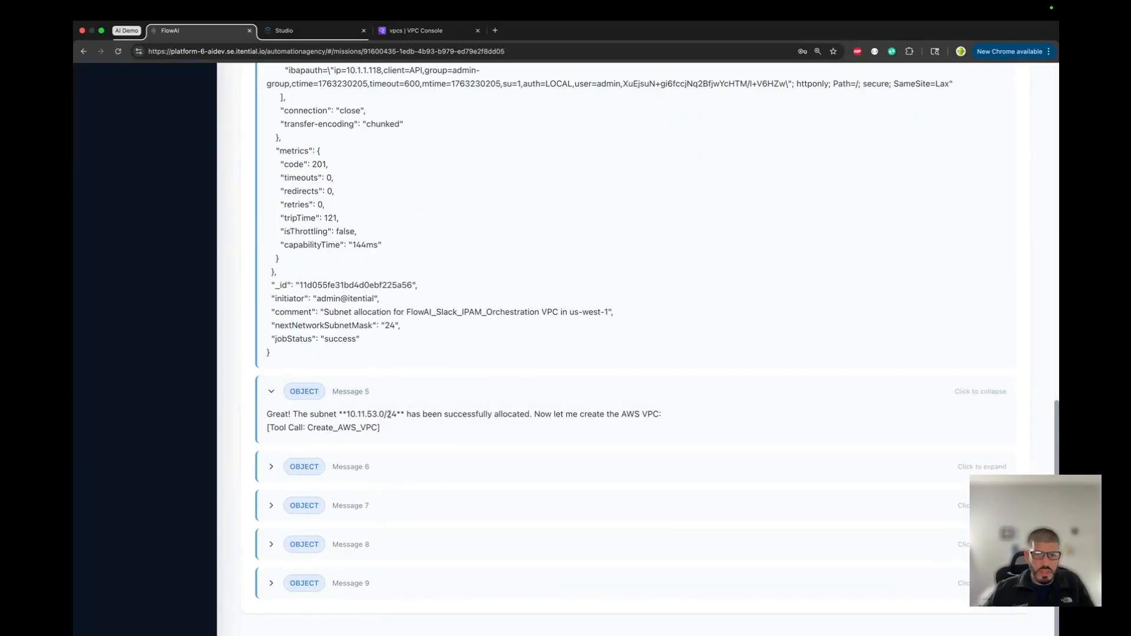
{"action": "left_click_drag", "start_coordinate": [367, 415], "coordinate": [378, 414]}
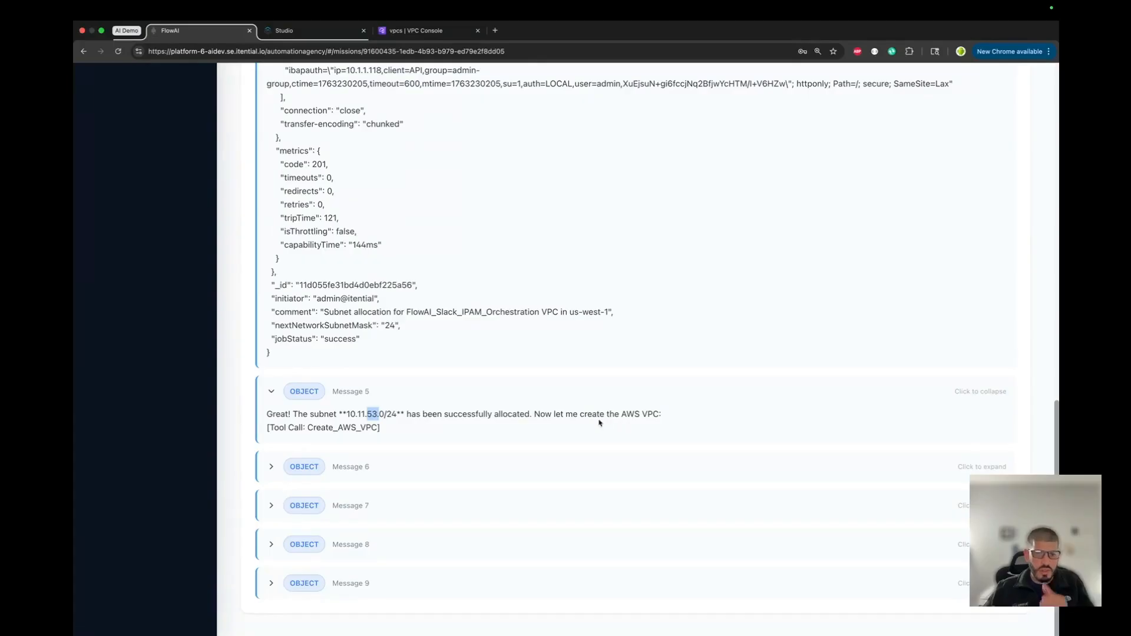
{"action": "left_click", "coordinate": [265, 467]}
{"action": "scroll", "coordinate": [293, 431], "scroll_direction": "down", "scroll_amount": 5}
{"action": "left_click_drag", "start_coordinate": [315, 435], "coordinate": [378, 475]}
{"action": "scroll", "coordinate": [377, 459], "scroll_direction": "down", "scroll_amount": 2}
- Expand Messages 7, 8 and 9 and examine the Slack notification call, its text and the final provisioning summary
{"action": "left_click", "coordinate": [279, 497]}
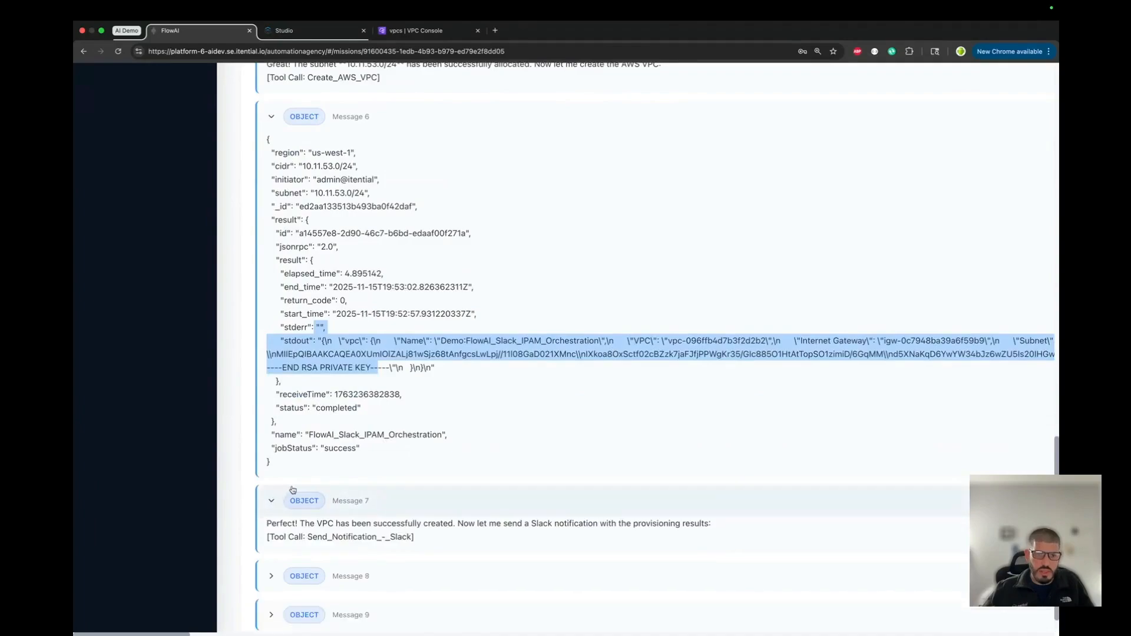
{"action": "scroll", "coordinate": [293, 490], "scroll_direction": "down", "scroll_amount": 1}
{"action": "left_click_drag", "start_coordinate": [293, 487], "coordinate": [367, 501]}
{"action": "left_click", "coordinate": [281, 544]}
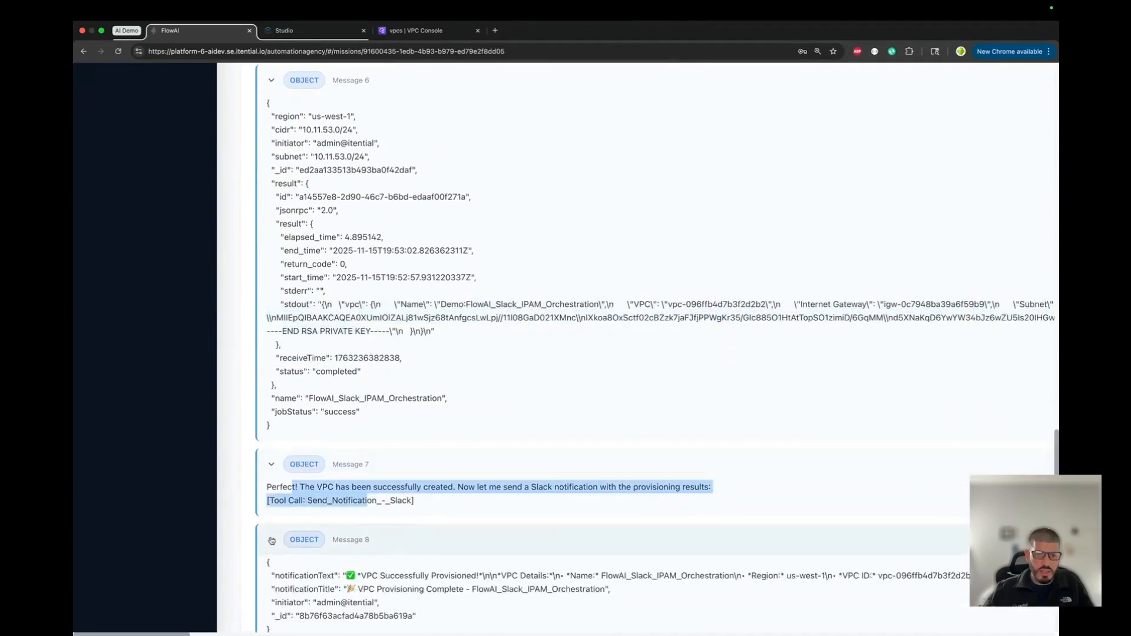
{"action": "scroll", "coordinate": [282, 548], "scroll_direction": "down", "scroll_amount": 1}
{"action": "left_click", "coordinate": [276, 577]}
{"action": "scroll", "coordinate": [297, 512], "scroll_direction": "down", "scroll_amount": 6}
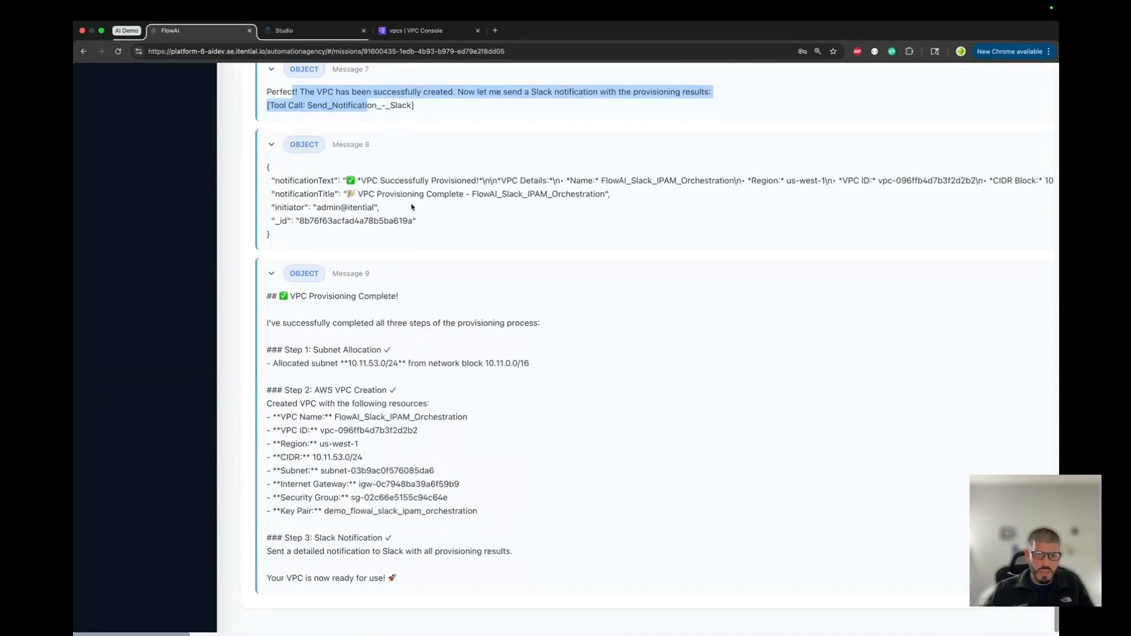
{"action": "left_click", "coordinate": [353, 177]}
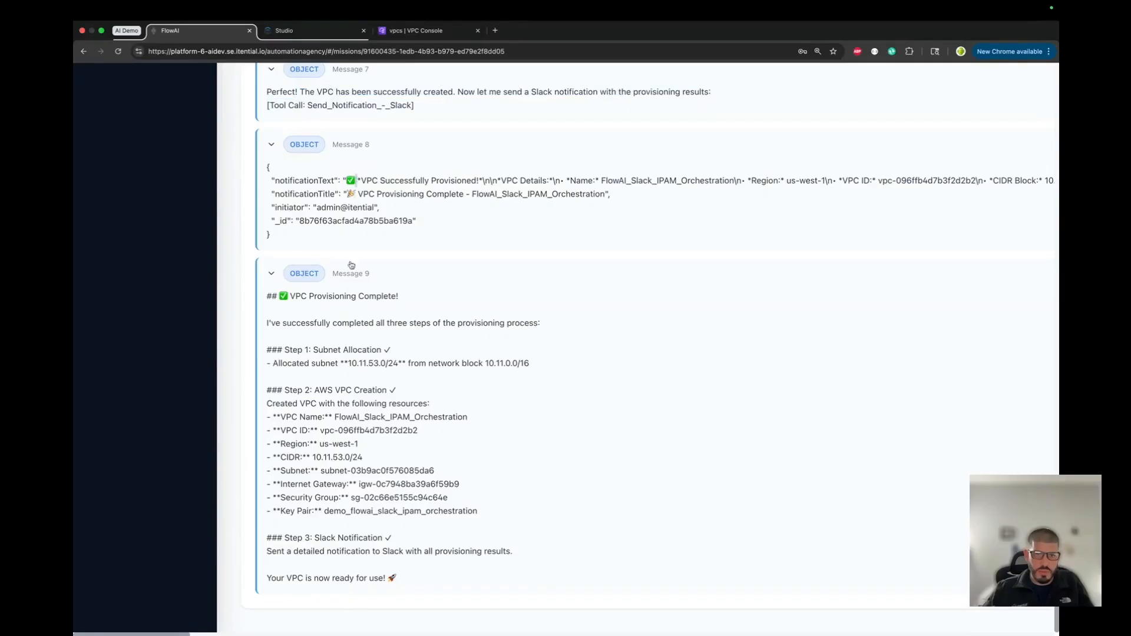
- Switch to the AWS console, sign in again with the PowerUserAccess role and open the list of VPCs
{"action": "left_click", "coordinate": [422, 30]}
{"action": "left_click", "coordinate": [933, 119]}
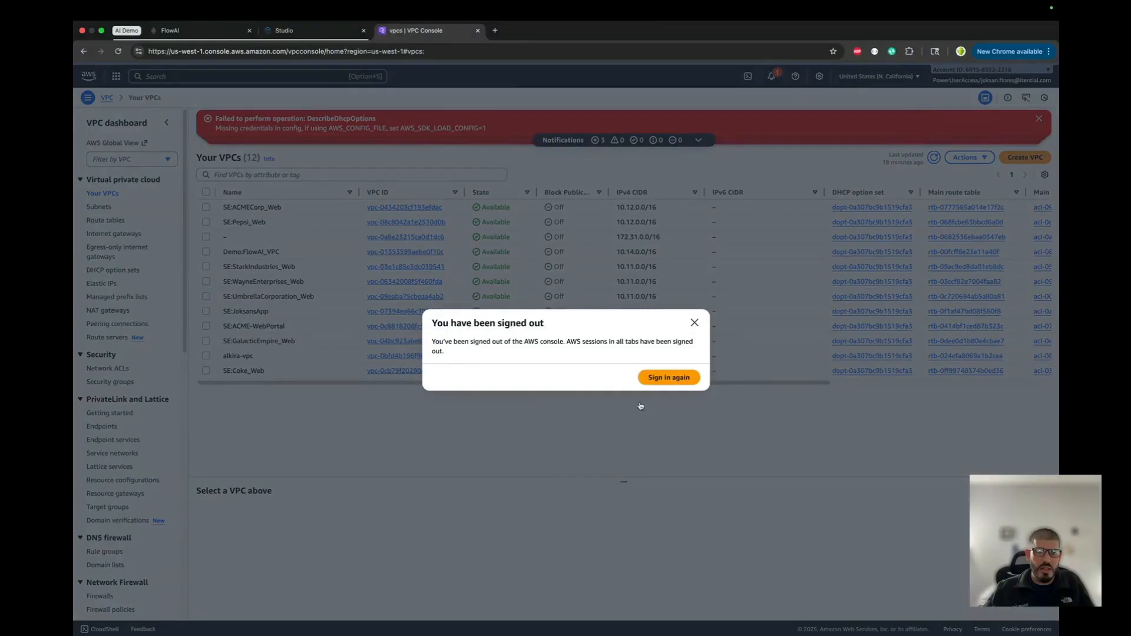
{"action": "left_click", "coordinate": [660, 378]}
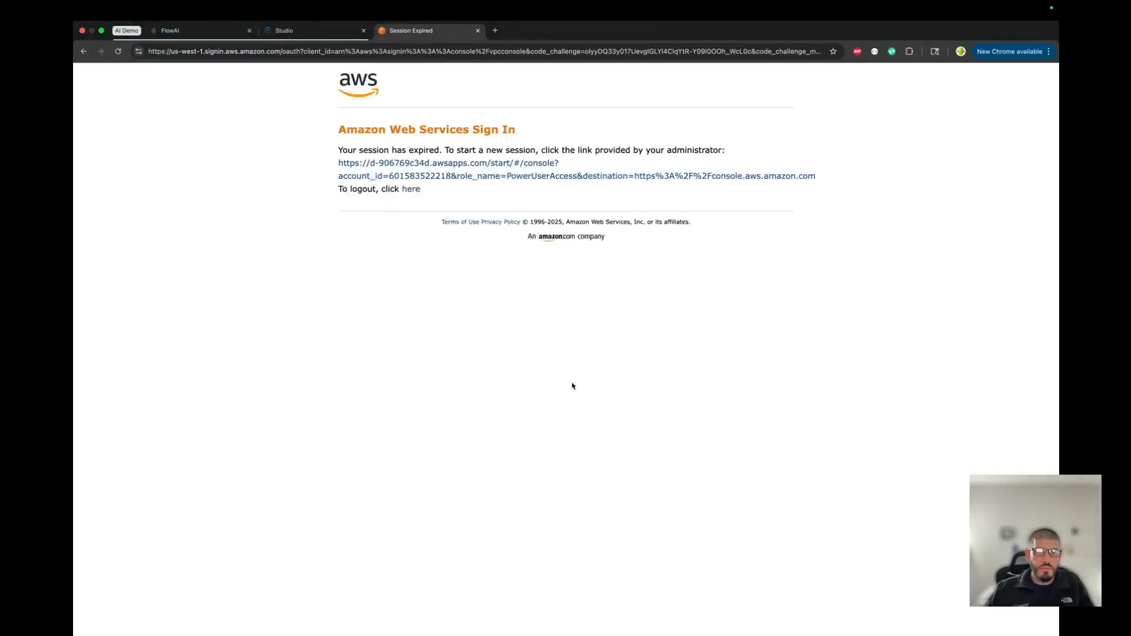
{"action": "left_click", "coordinate": [479, 184]}
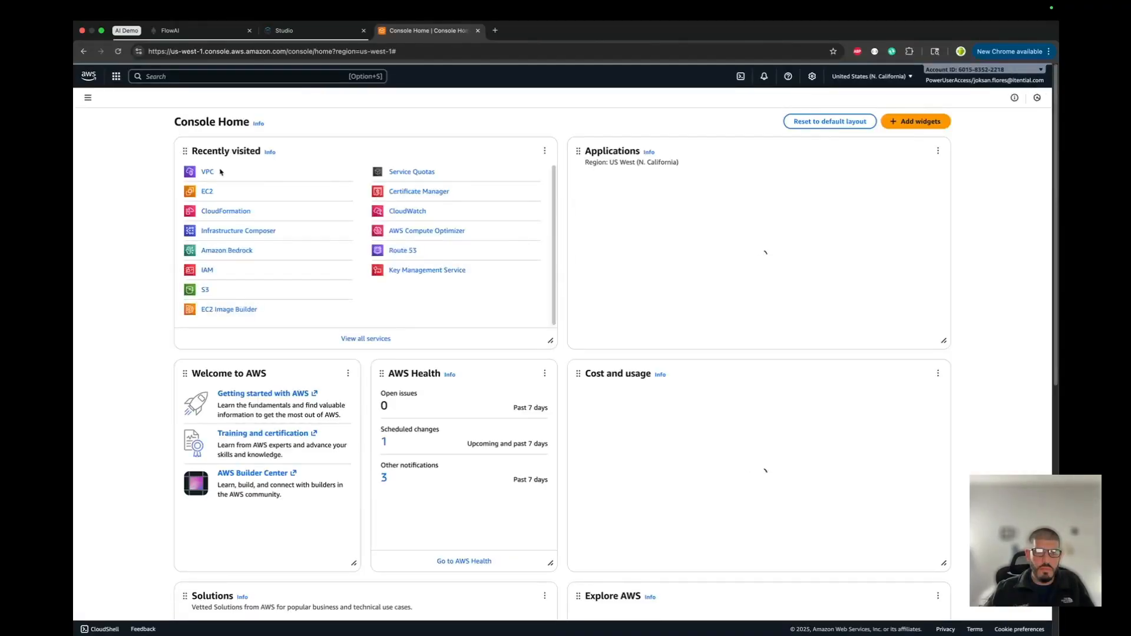
{"action": "left_click", "coordinate": [206, 170]}
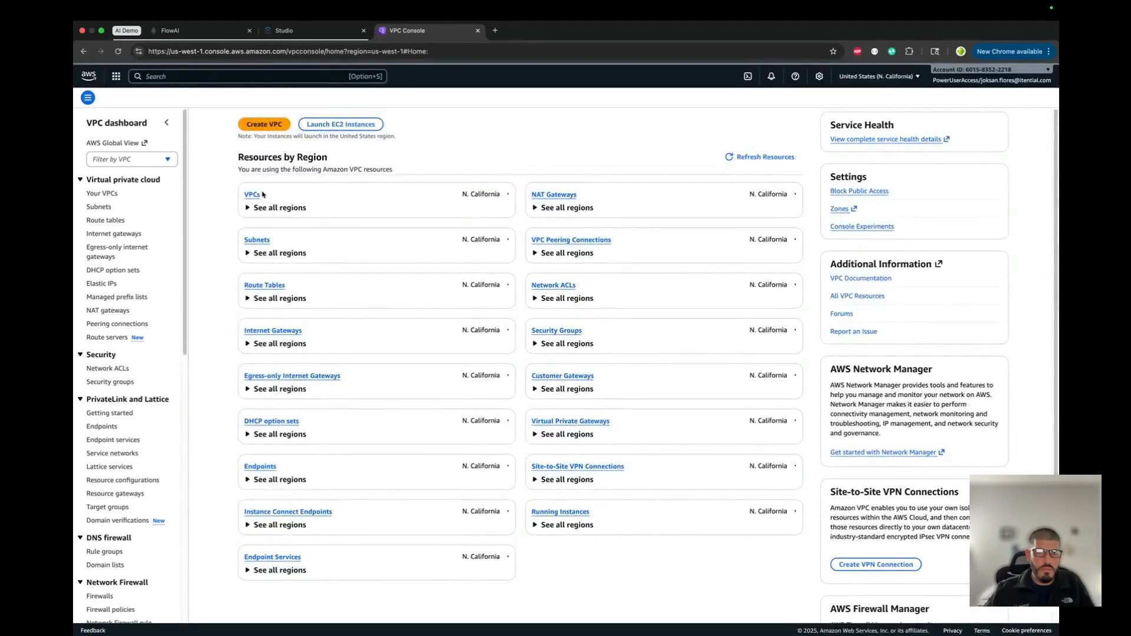
{"action": "left_click", "coordinate": [252, 194]}
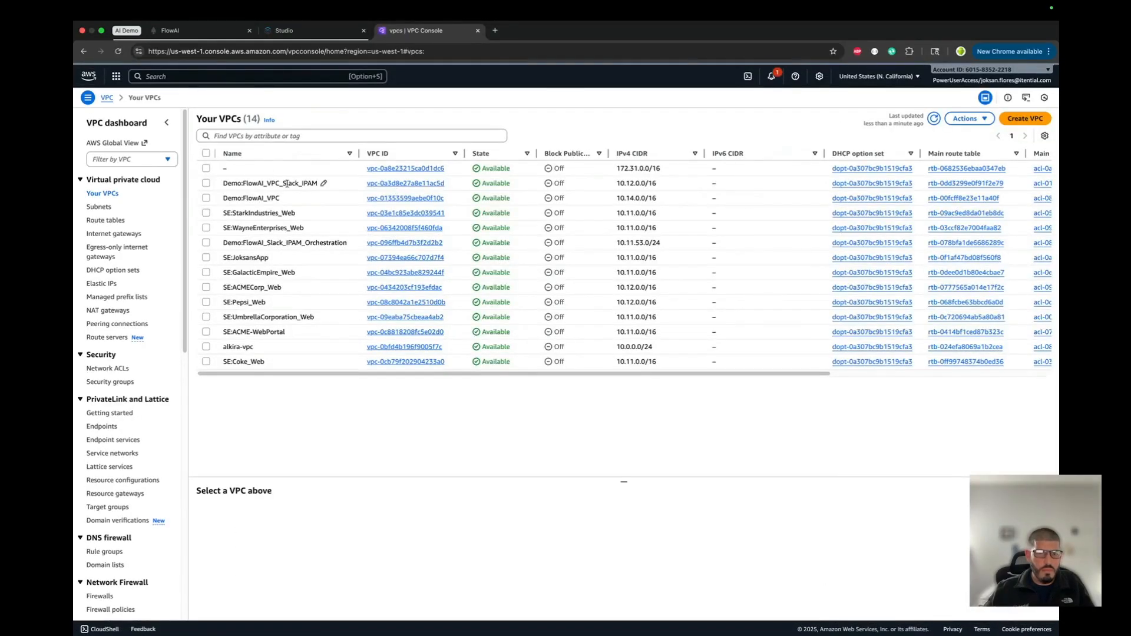
- Open the details of the Demo:FlowAI_Slack_IPAM_Orchestration VPC and check its IPv4 CIDR and Name tag
{"action": "left_click", "coordinate": [441, 183]}
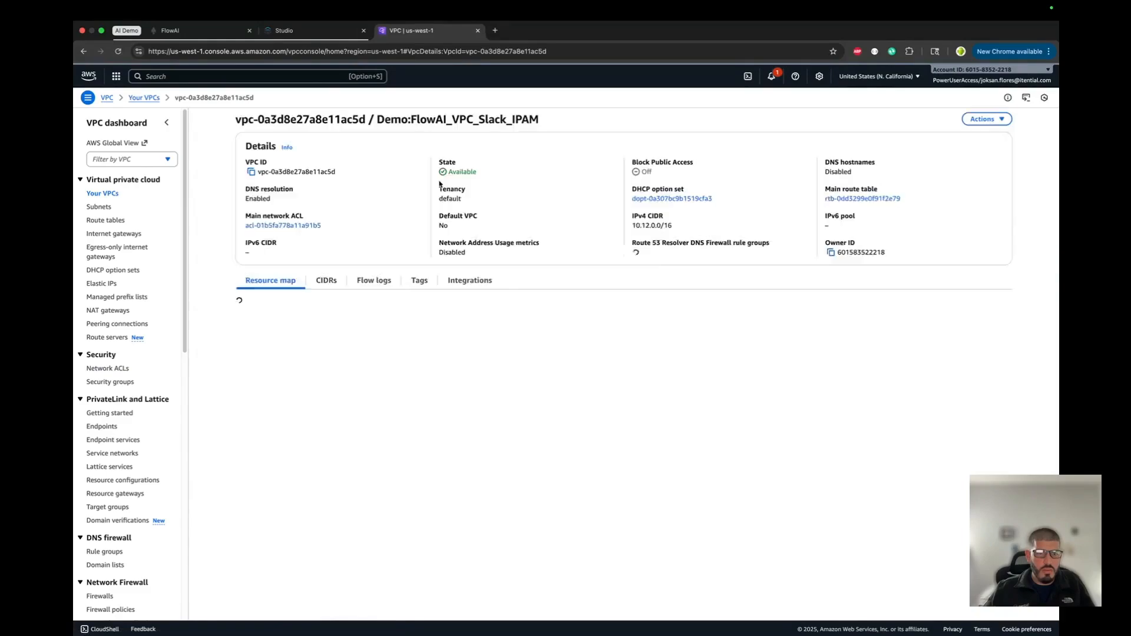
{"action": "left_click", "coordinate": [144, 98]}
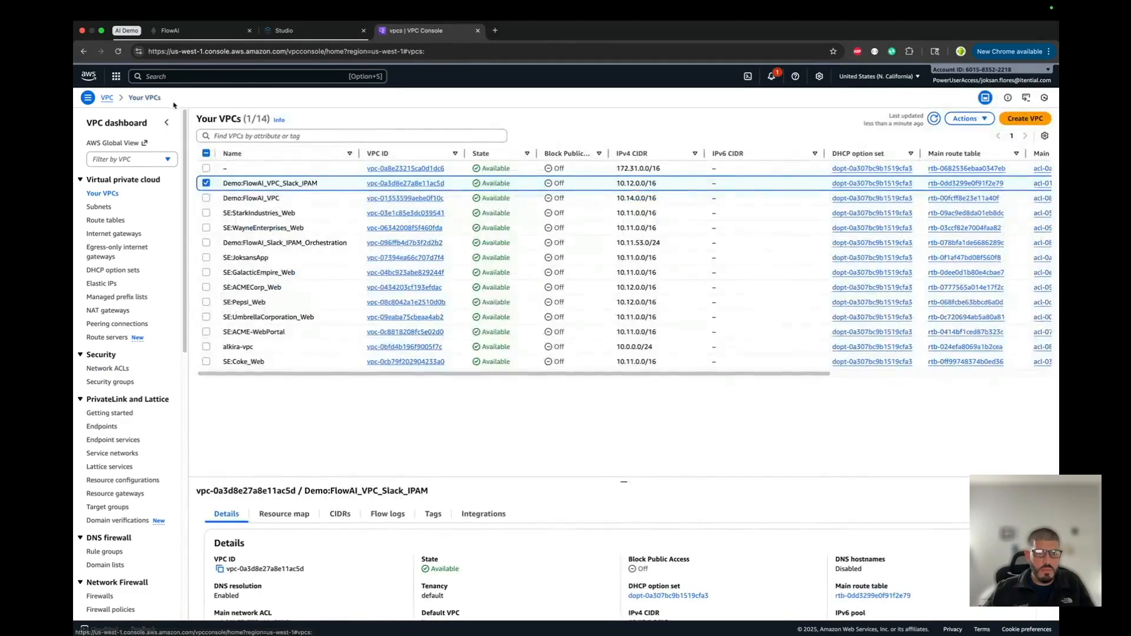
{"action": "left_click", "coordinate": [399, 243]}
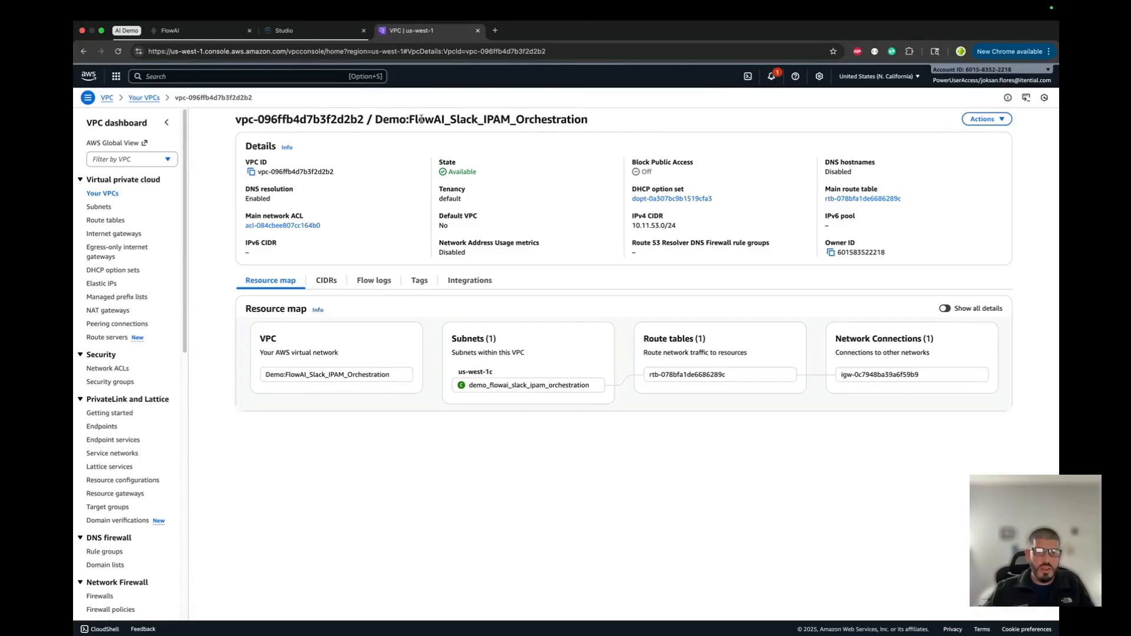
{"action": "left_click_drag", "start_coordinate": [631, 226], "coordinate": [675, 232]}
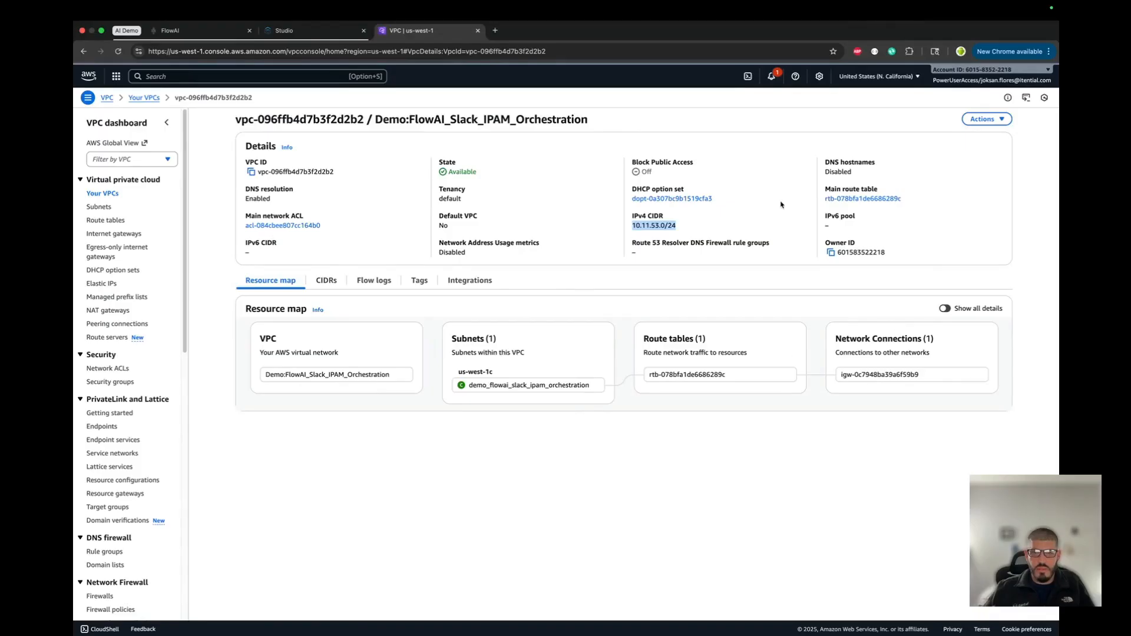
{"action": "left_click", "coordinate": [451, 267]}
{"action": "left_click", "coordinate": [419, 282]}
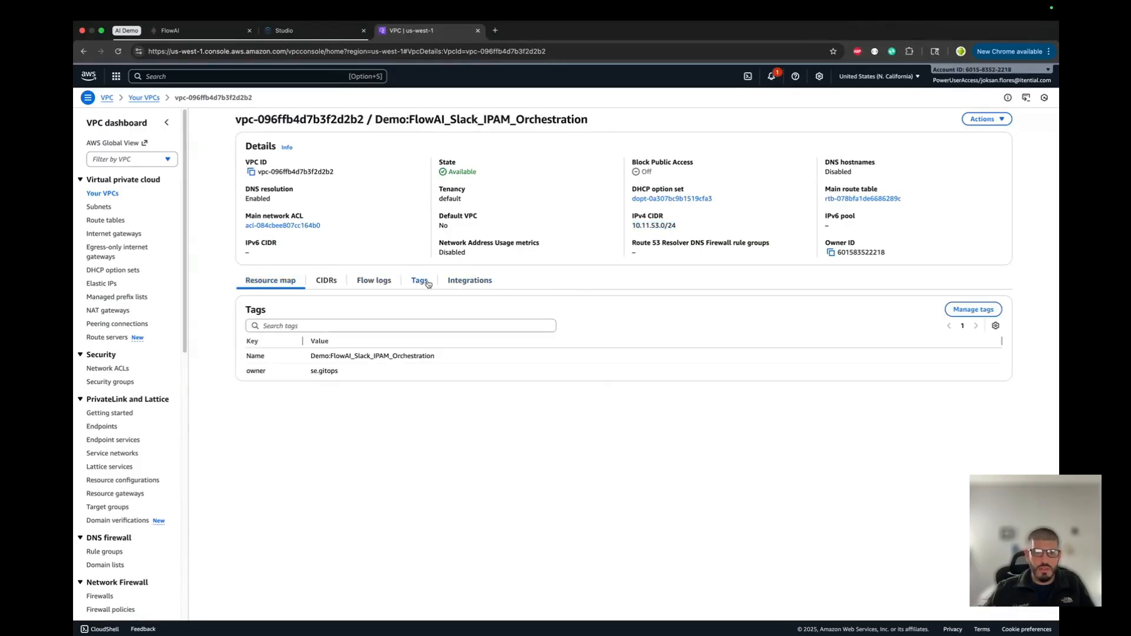
{"action": "triple_click", "coordinate": [349, 356]}
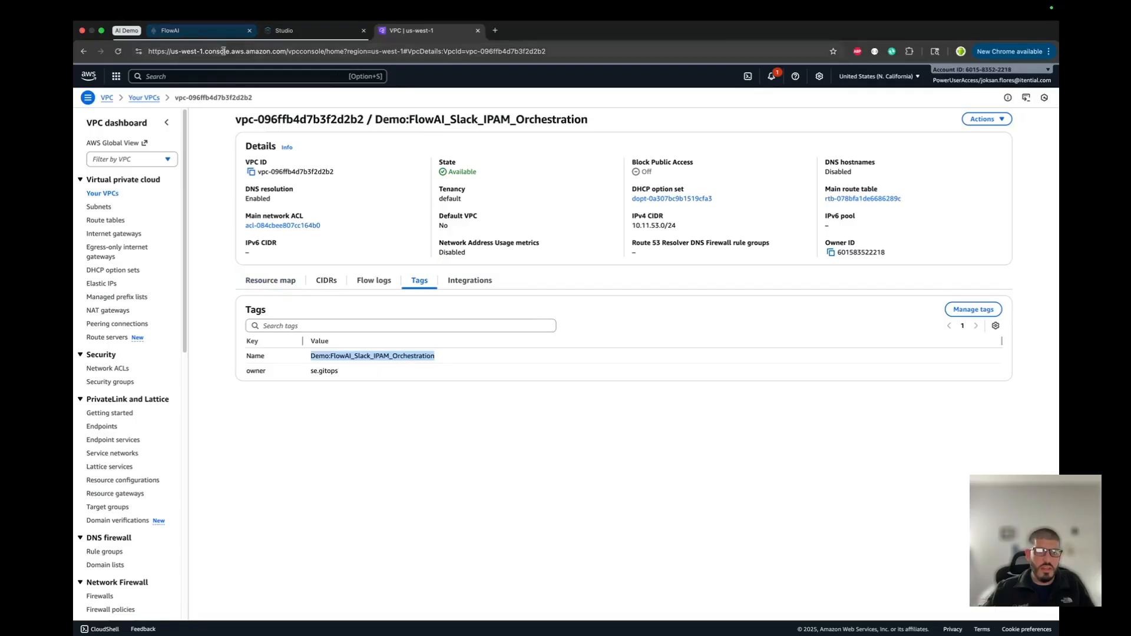
- Switch to Slack and review the FlowAI_Slack_IPAM_Orchestration provisioning notification in the #se-demo-notification channel, then return to FlowAI
{"action": "left_click", "coordinate": [295, 31]}
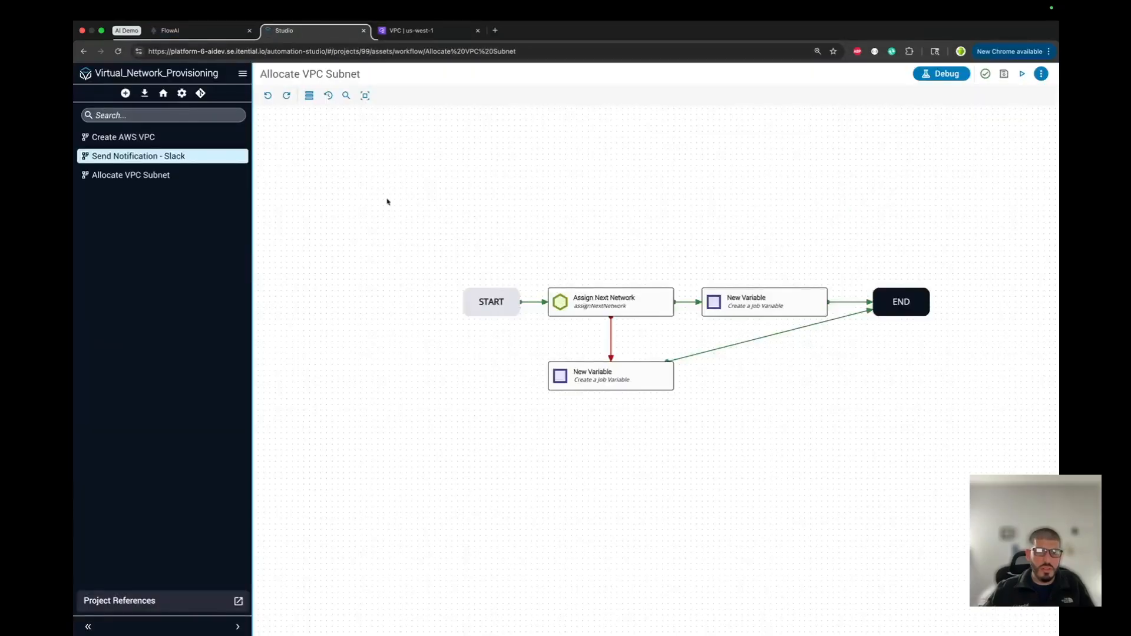
{"action": "left_click", "coordinate": [195, 30]}
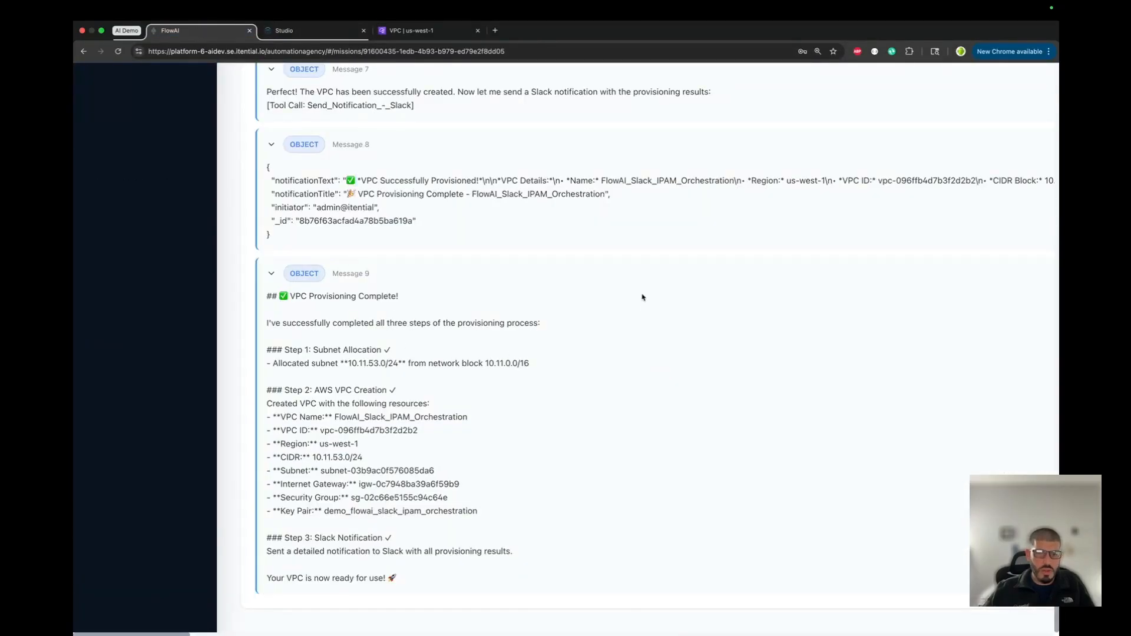
{"action": "key", "text": "ctrl+Left"}
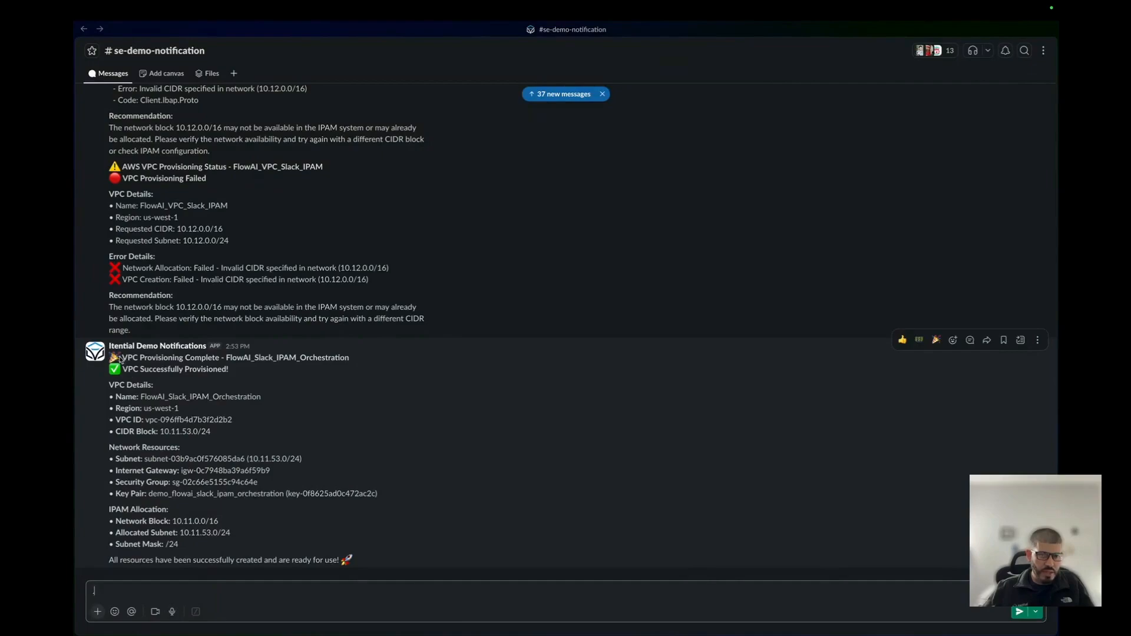
{"action": "left_click_drag", "start_coordinate": [141, 353], "coordinate": [266, 545]}
{"action": "left_click", "coordinate": [221, 563]}
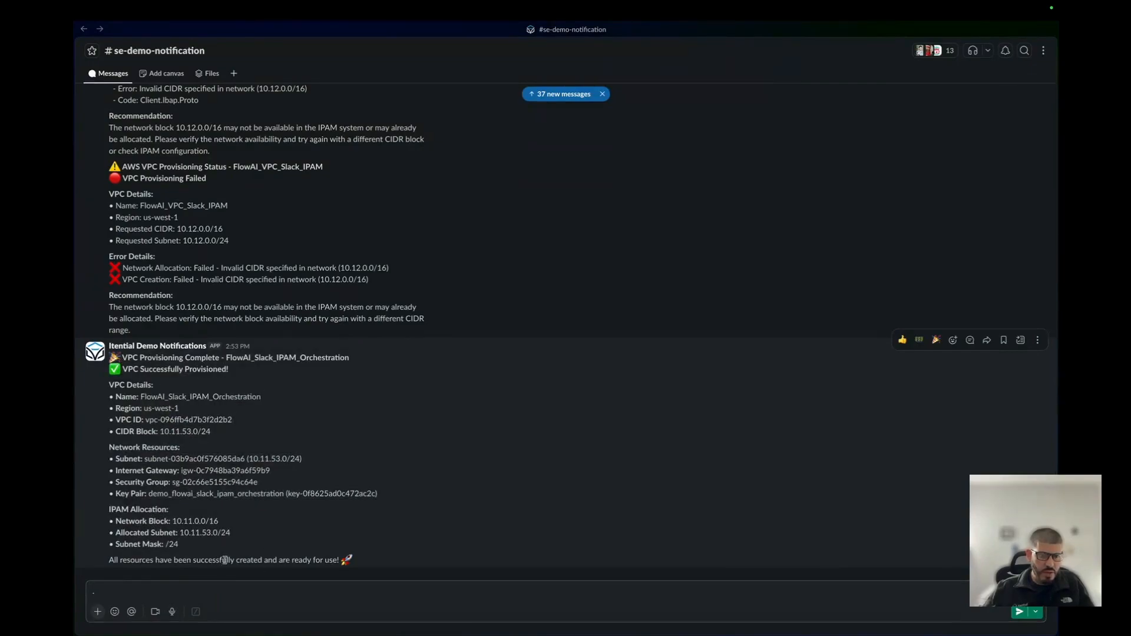
{"action": "key", "text": "ctrl+Right"}
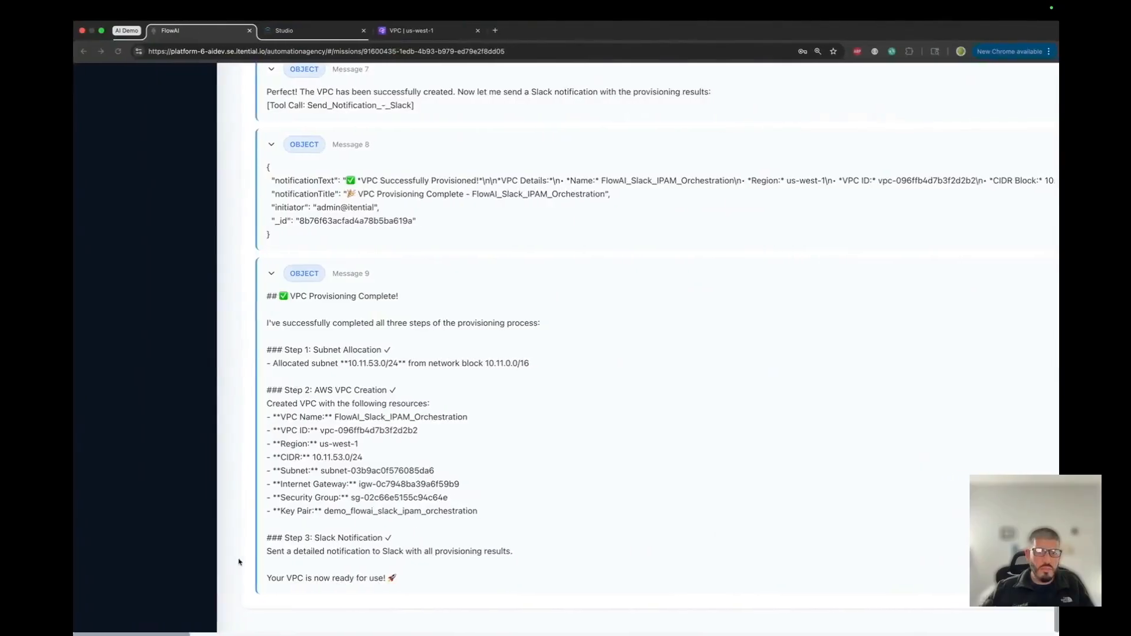
- Leave the mission's details and open the FlowAI dashboard
{"action": "scroll", "coordinate": [296, 498], "scroll_direction": "up", "scroll_amount": 9}
{"action": "scroll", "coordinate": [296, 498], "scroll_direction": "up", "scroll_amount": 10}
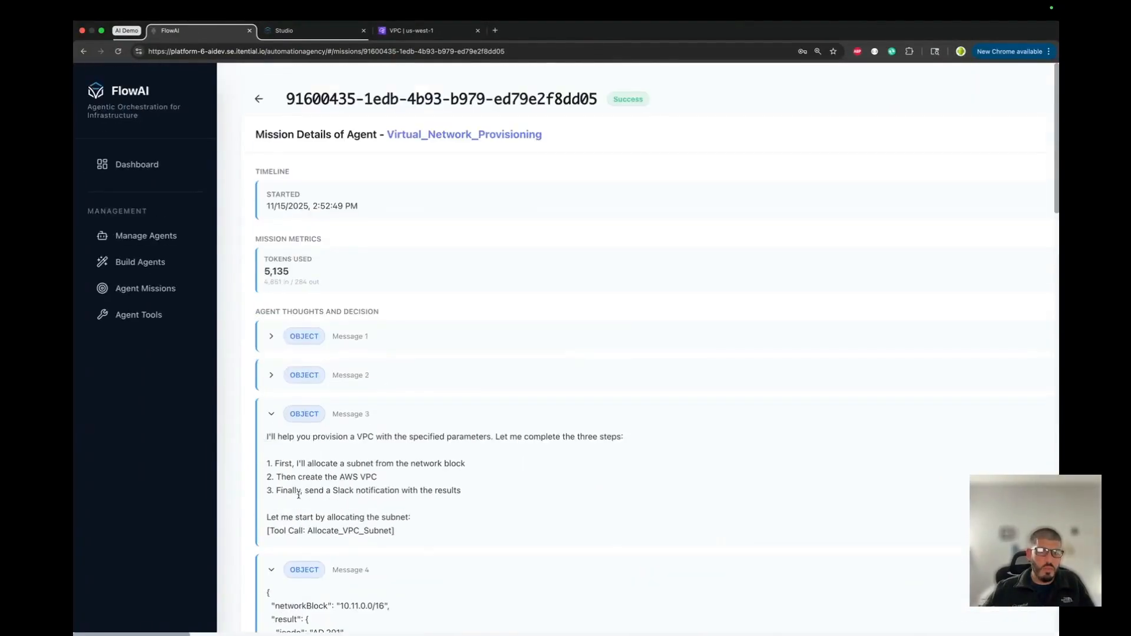
{"action": "left_click", "coordinate": [258, 99]}
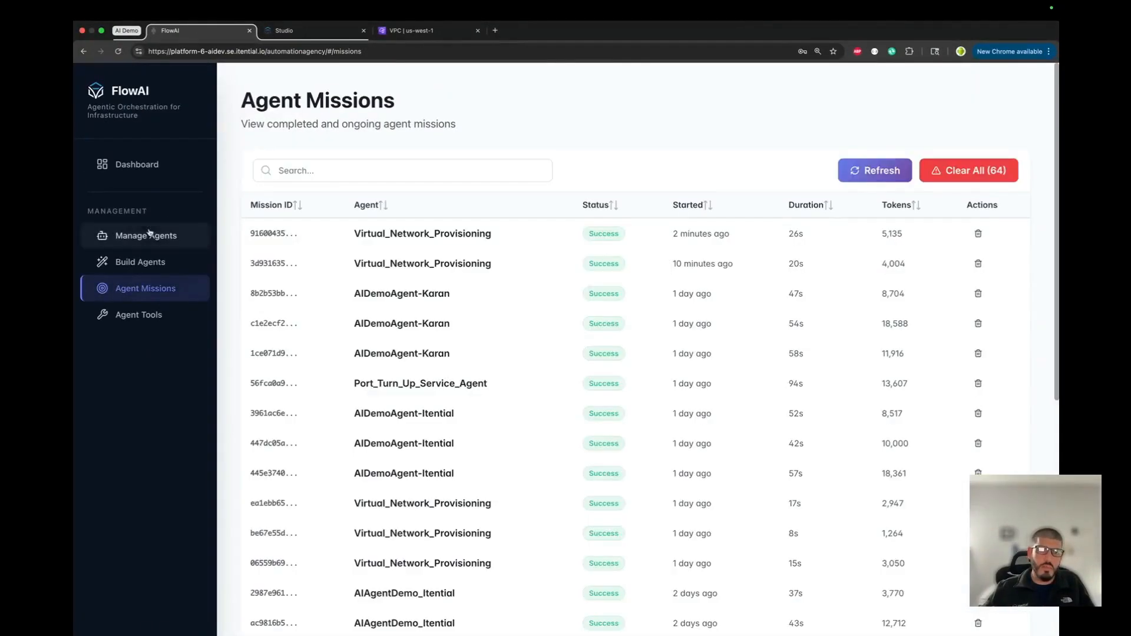
{"action": "left_click", "coordinate": [141, 171]}
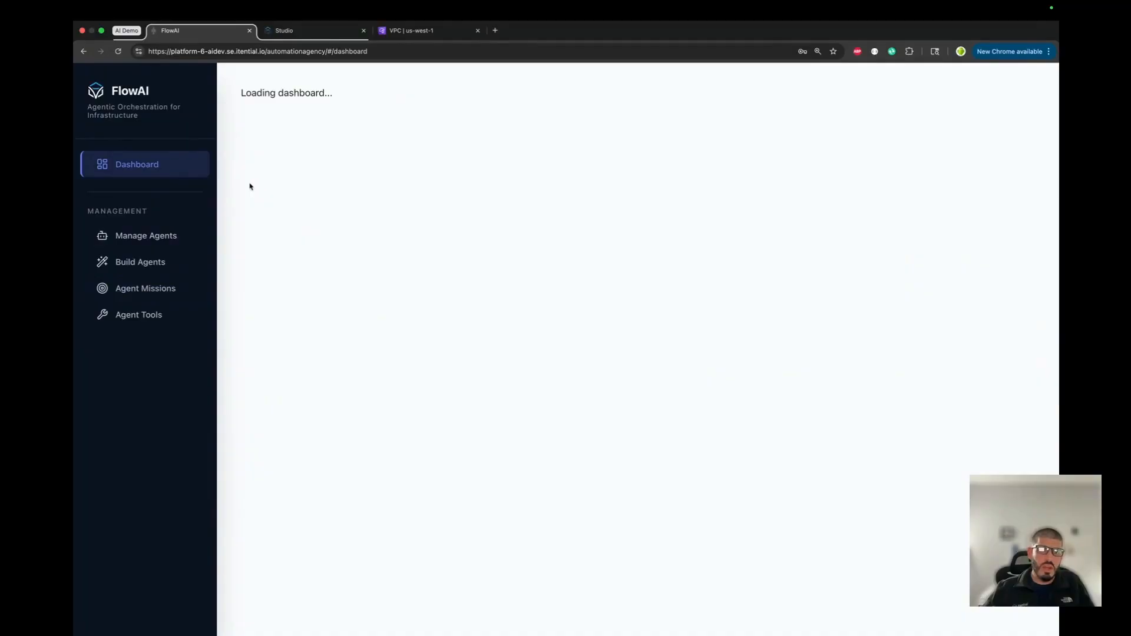